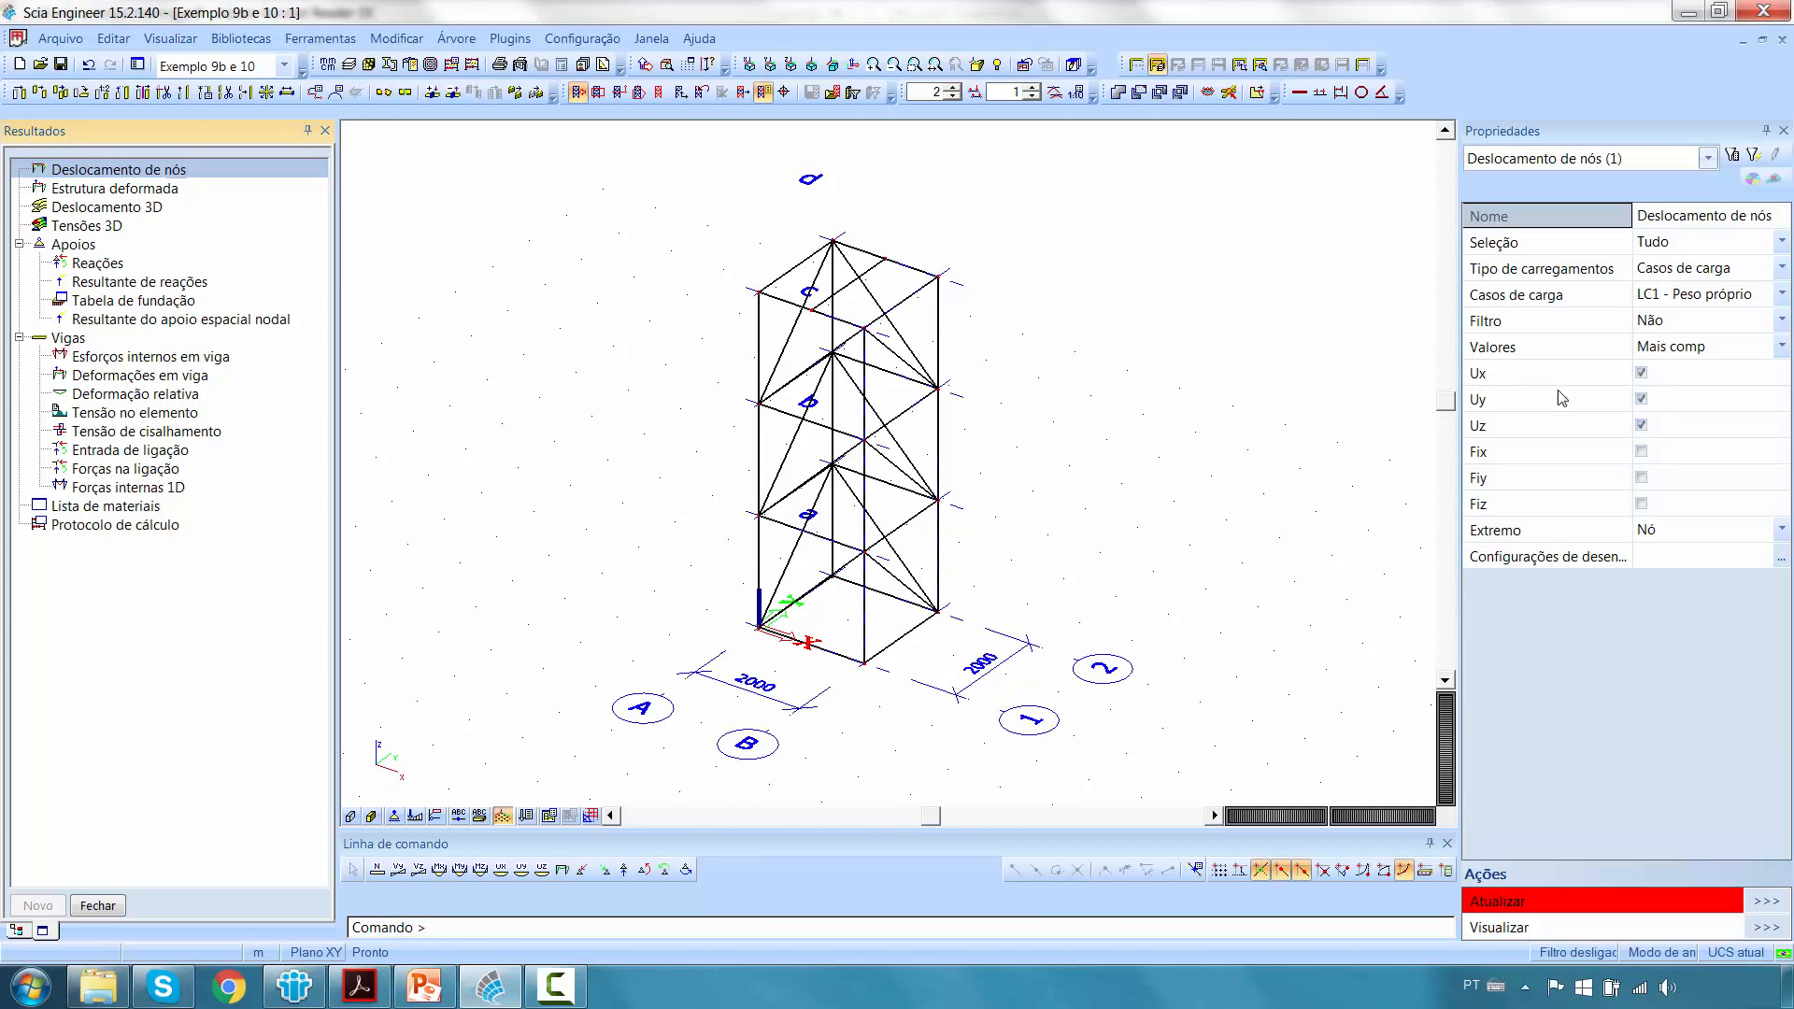
Set the load case for the nodal displacement results to LC3 - Horizontal and refresh the diagram.
left_click(1780, 295)
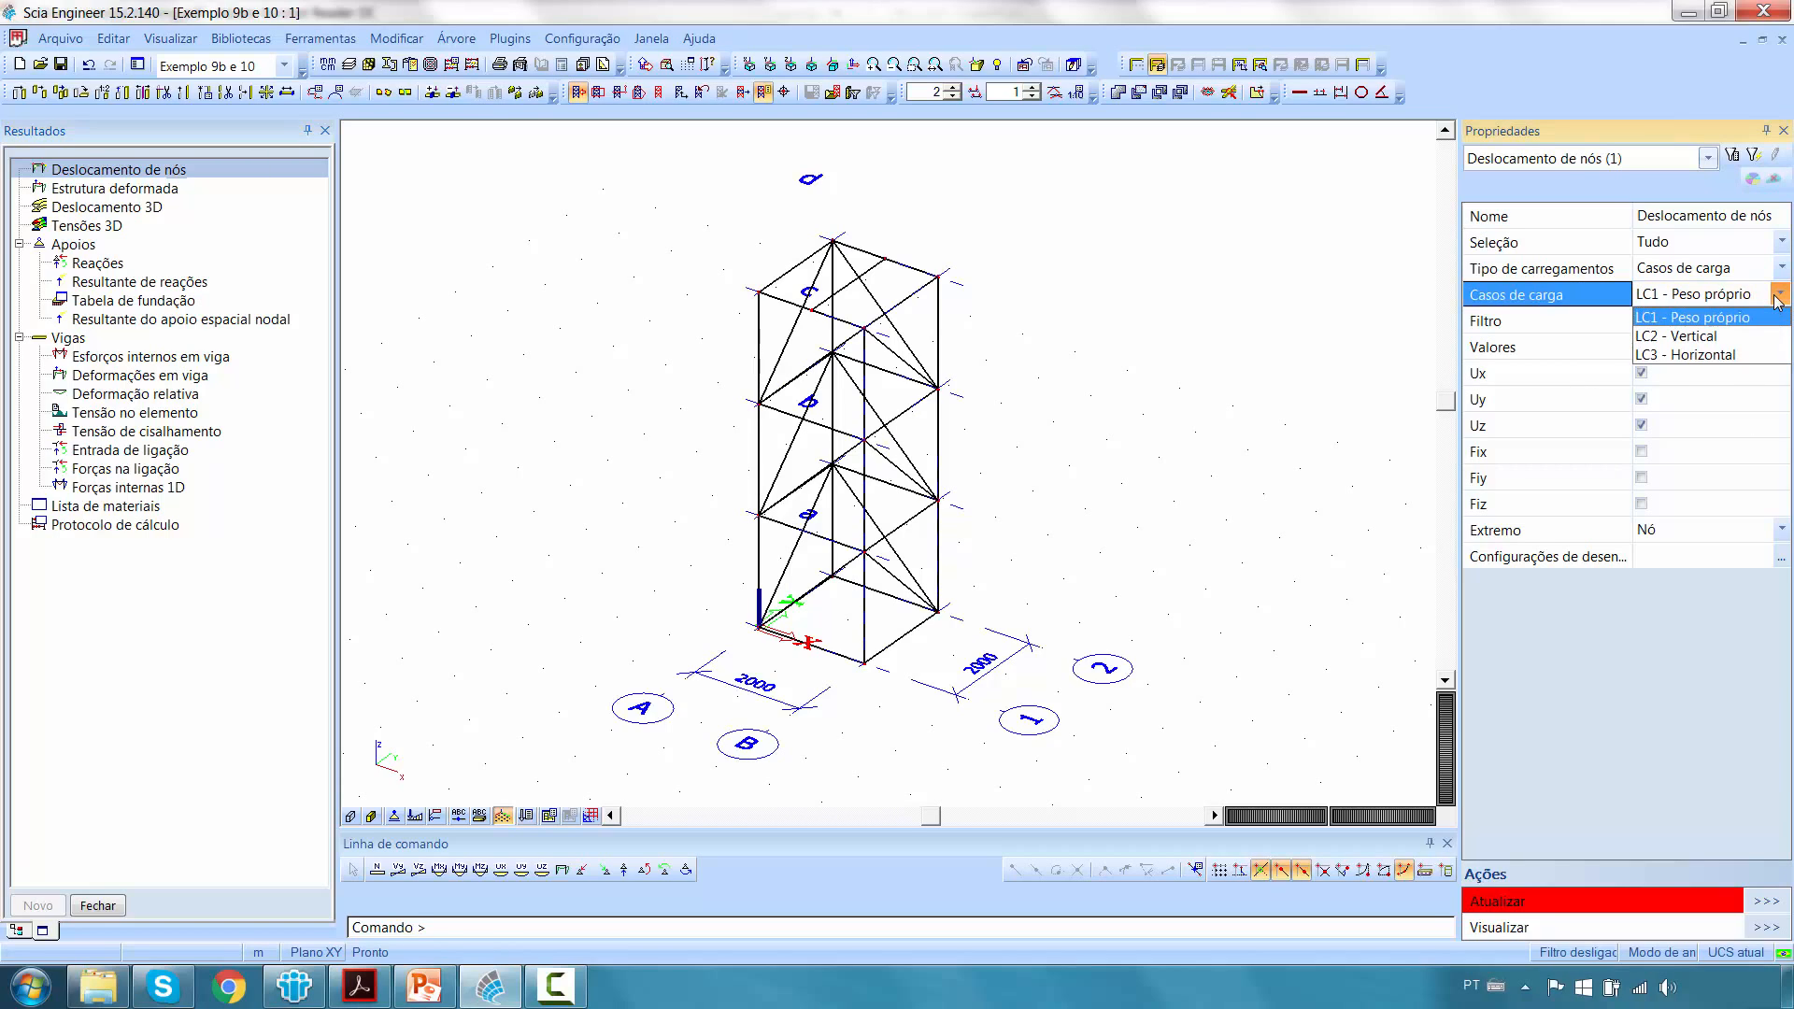
left_click(1733, 355)
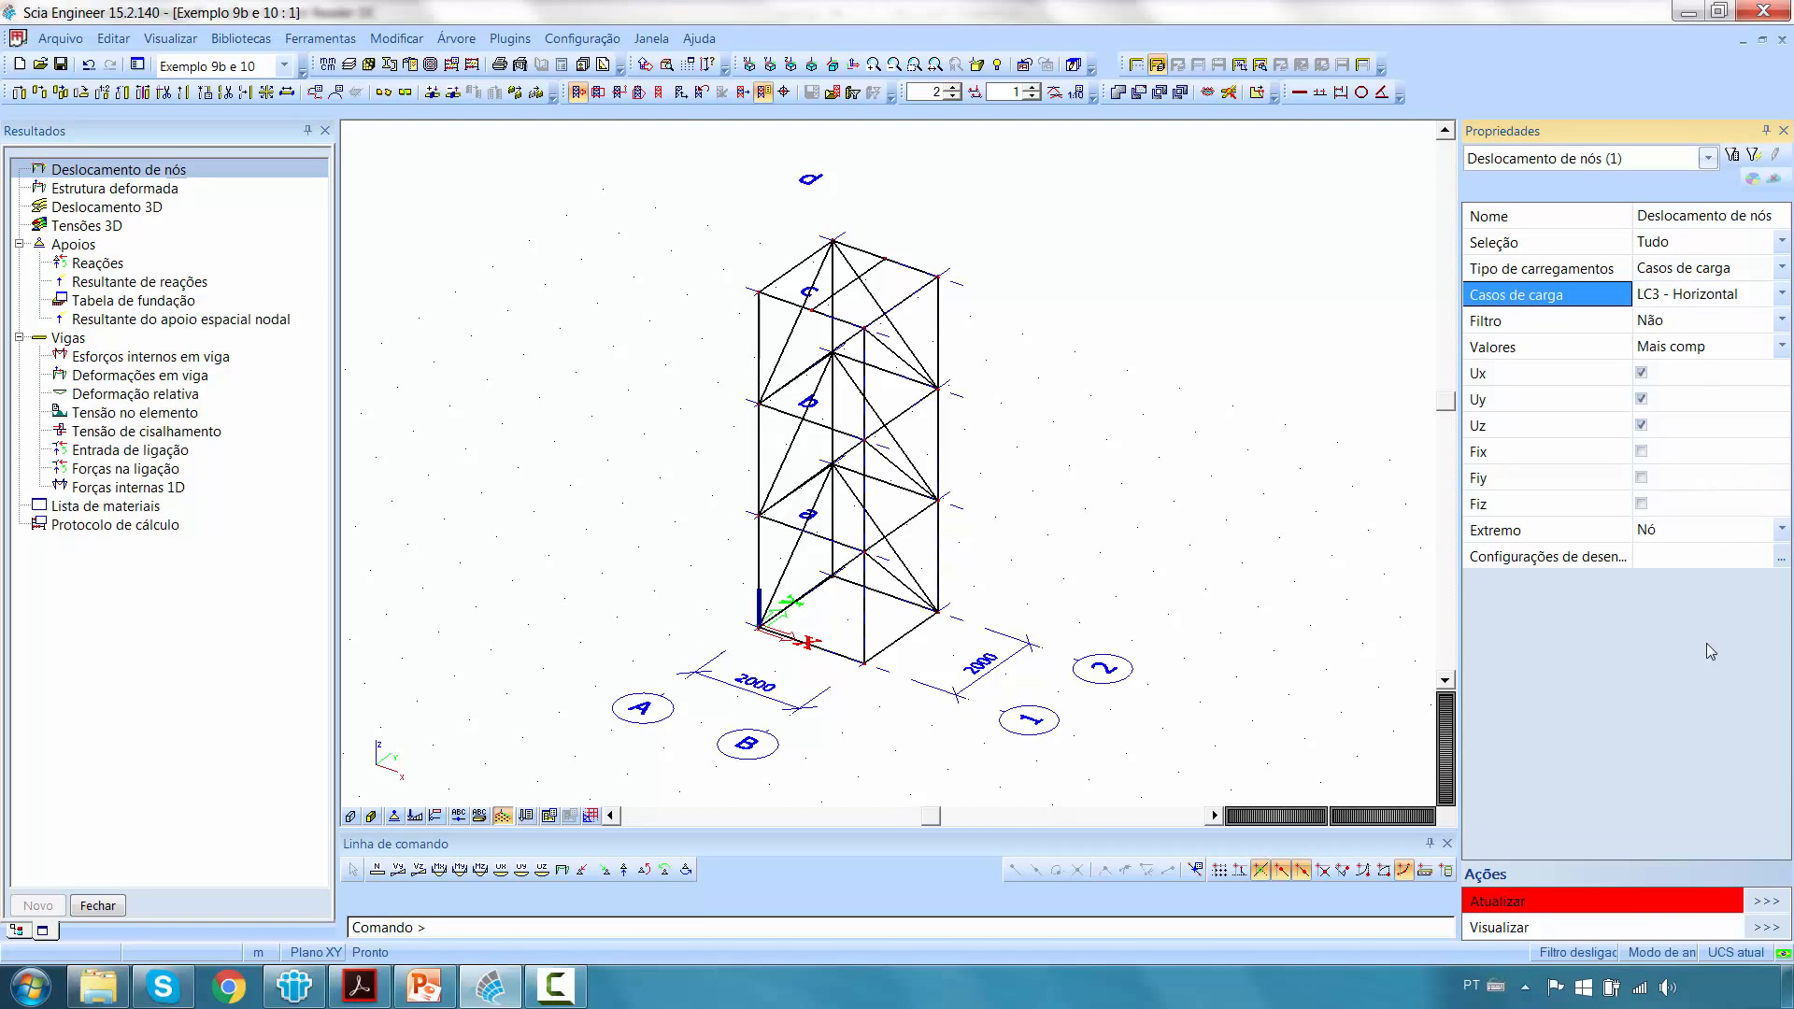
left_click(1777, 906)
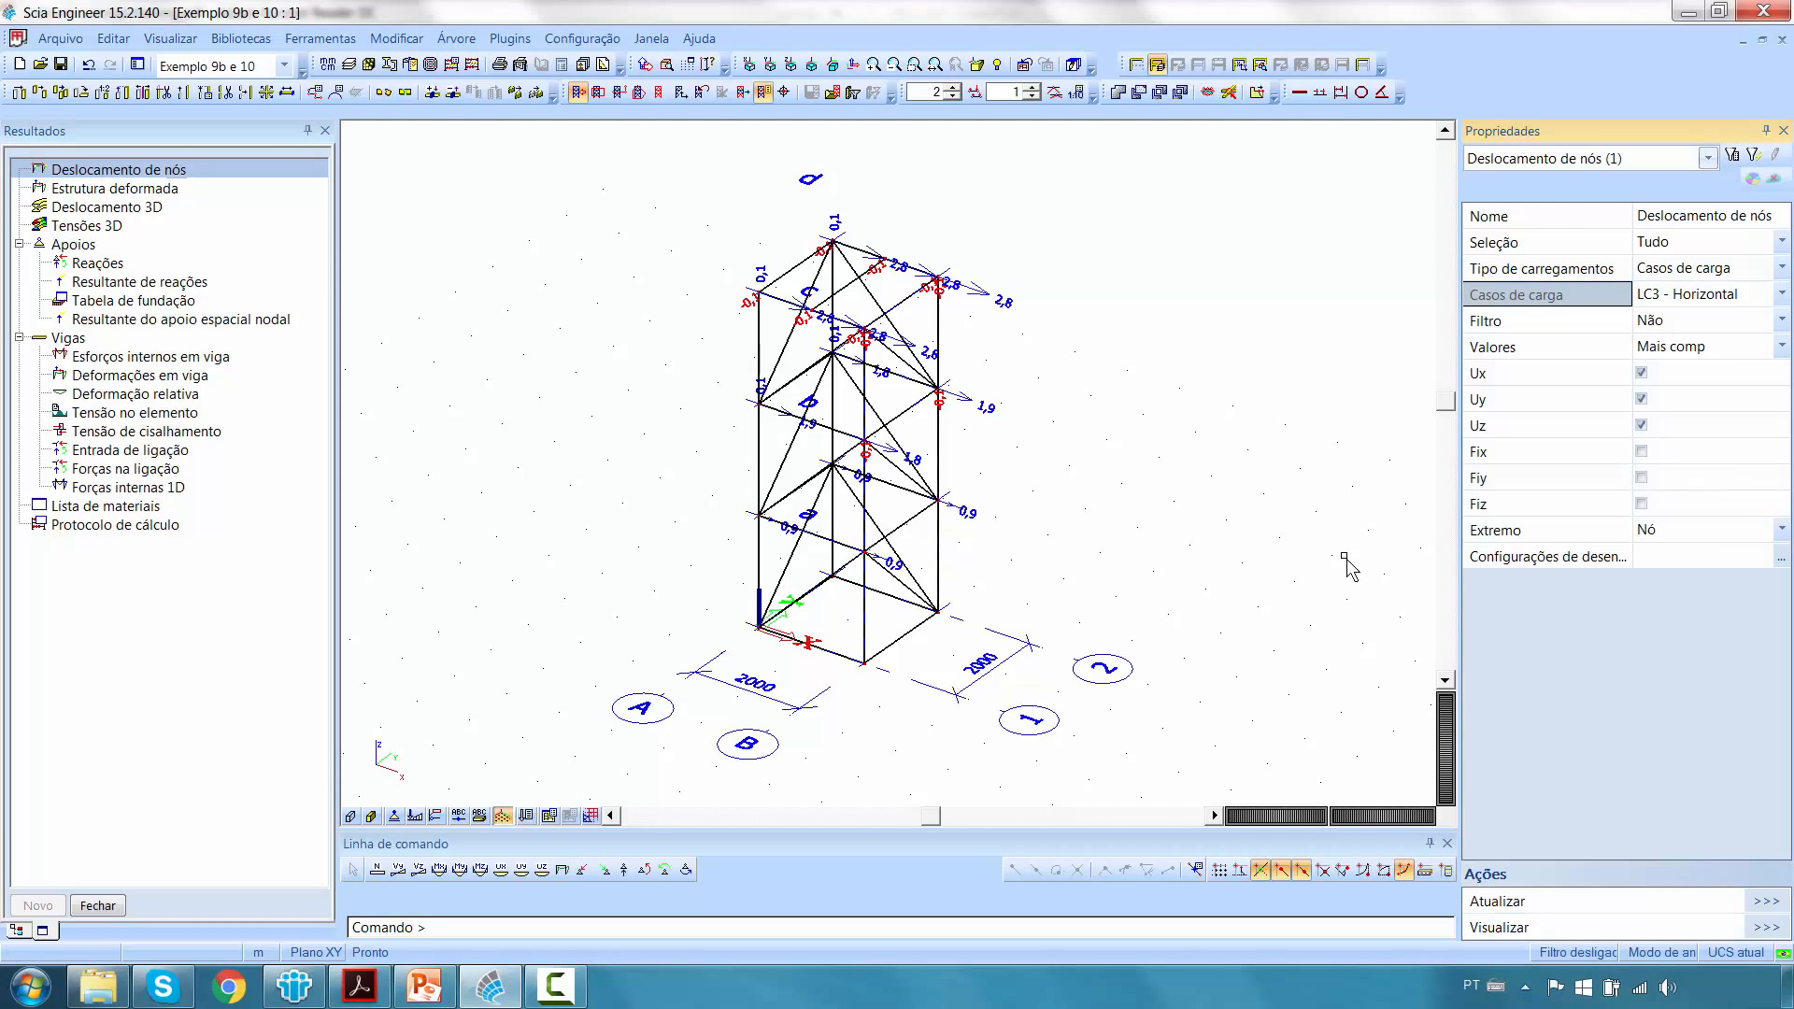
Reduce the drawing scale of the displacement arrows on the tower to 0.25.
middle_click_drag(1048, 388, 1129, 472)
scroll(1026, 518, "up", 2)
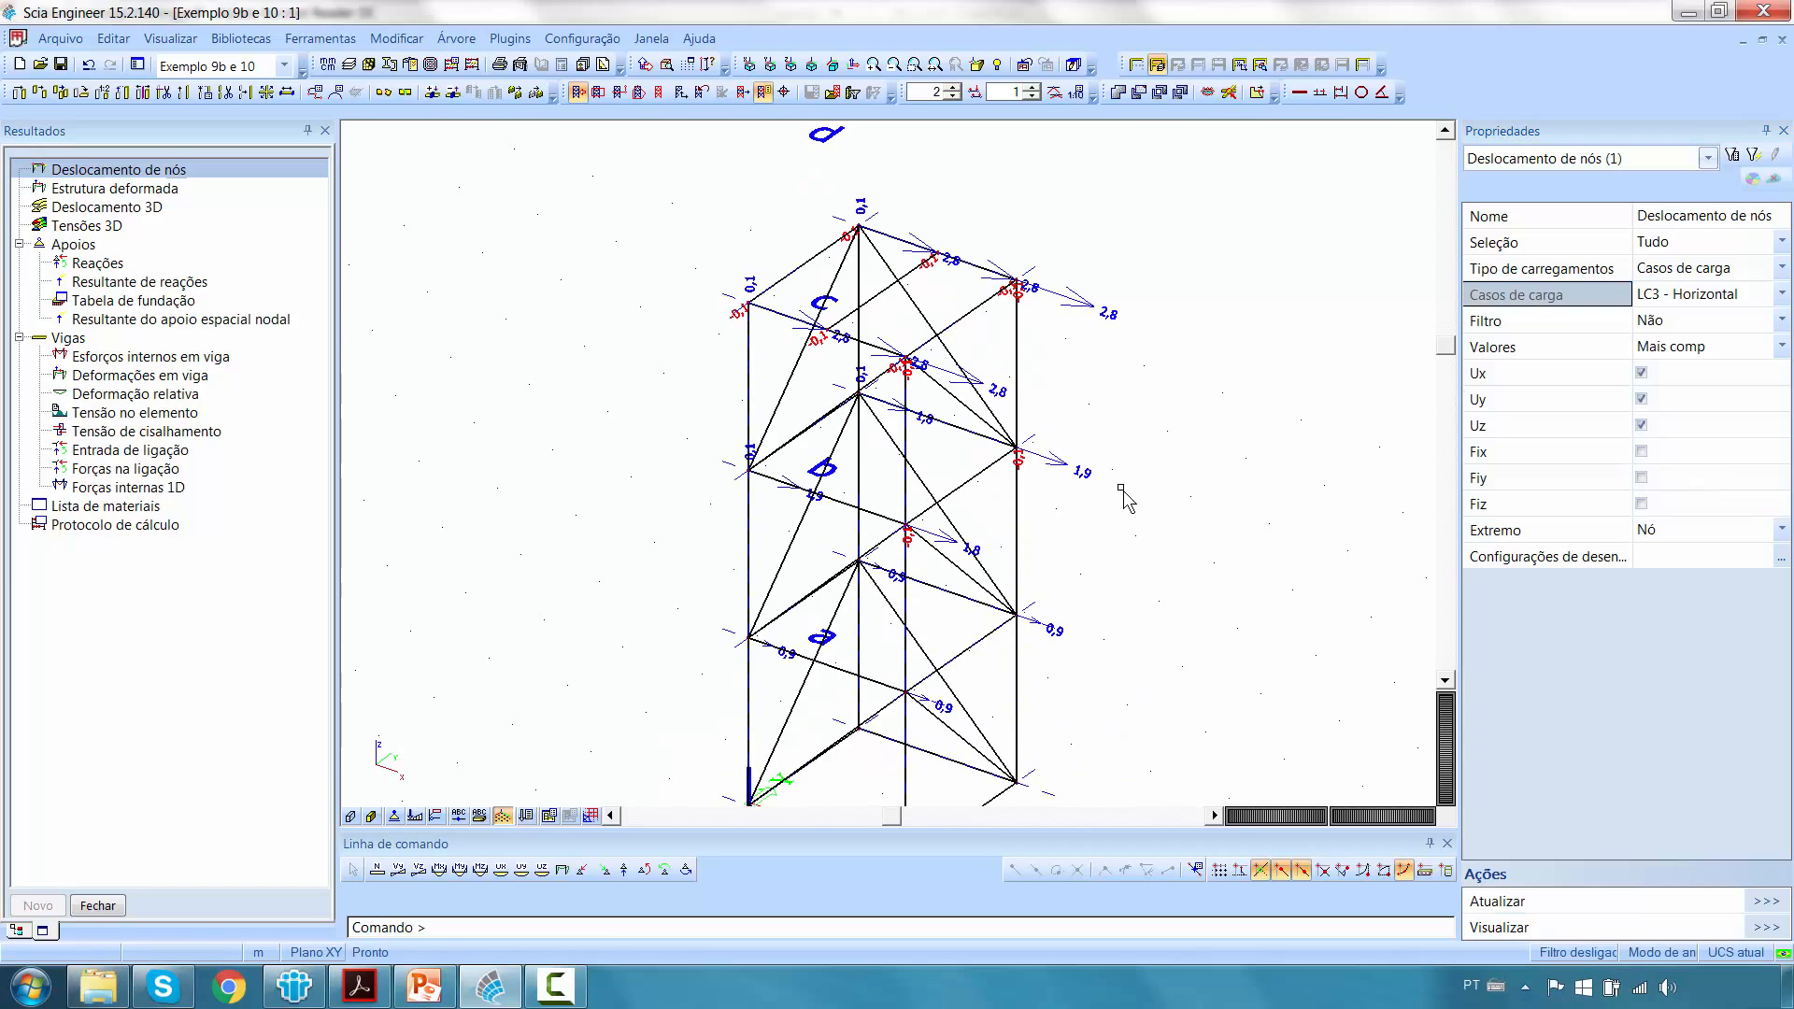
right_click_drag(1116, 487, 1060, 290, "ctrl")
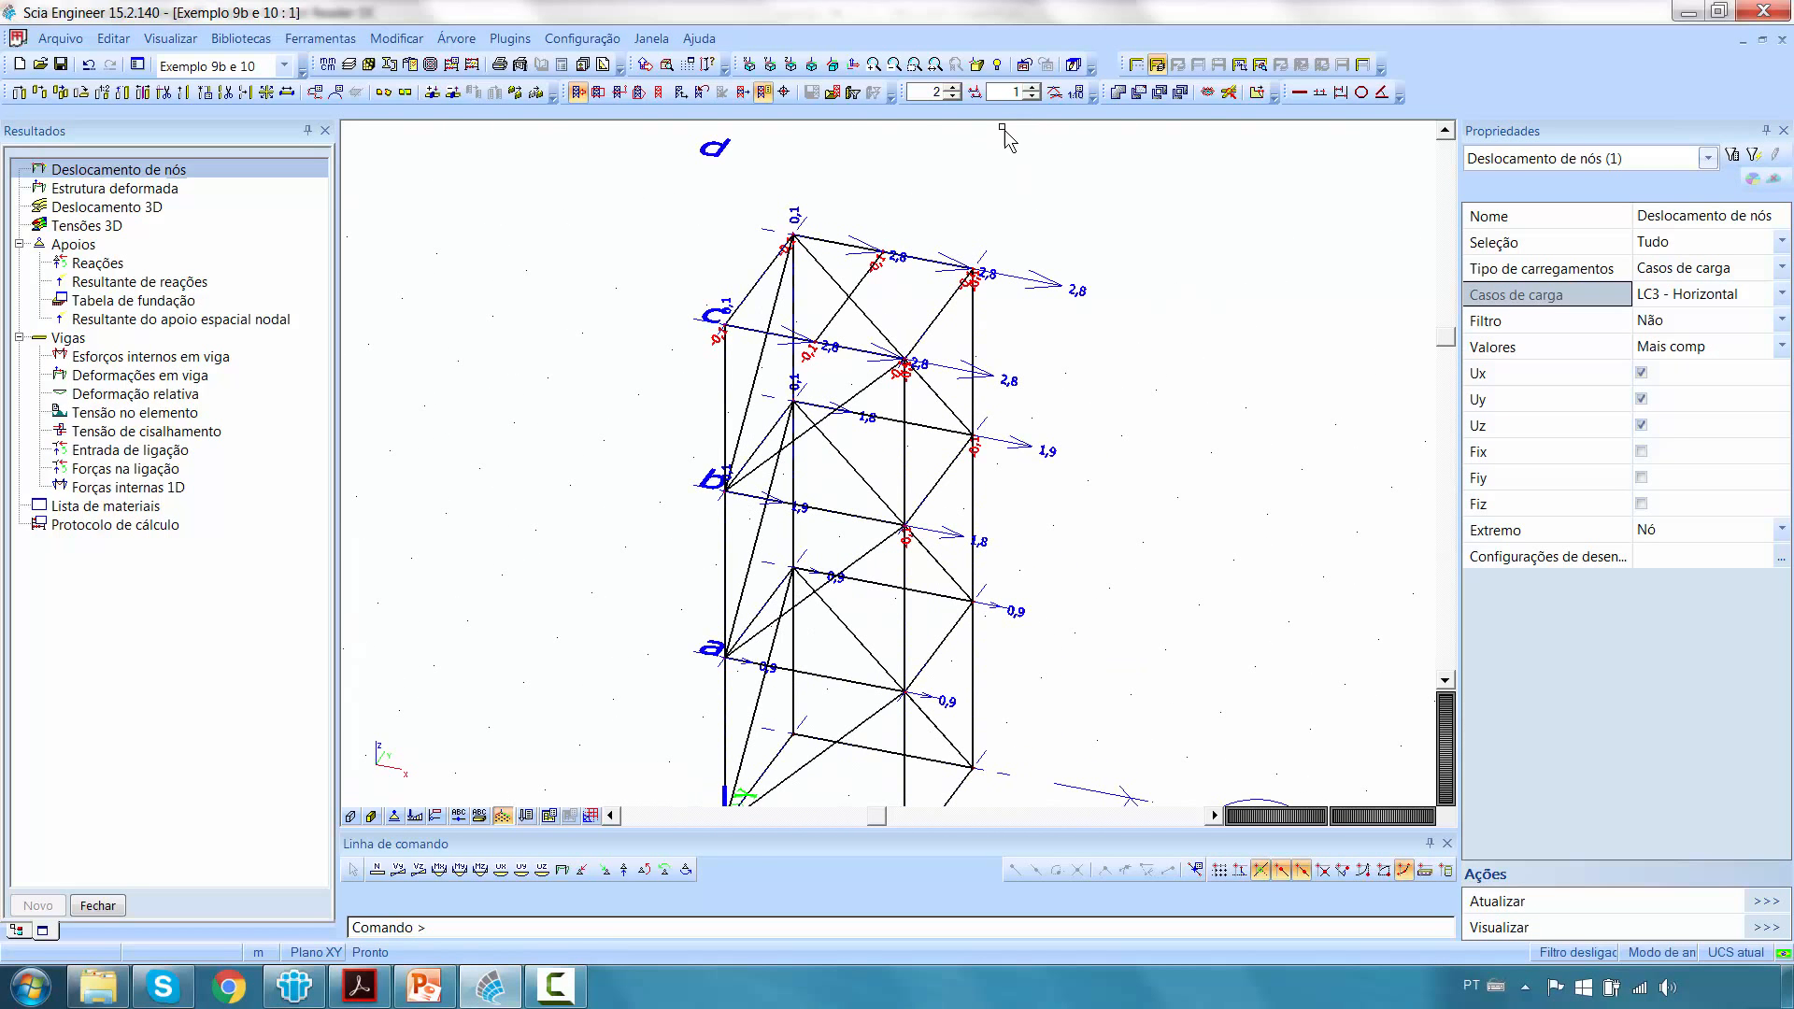
left_click(1032, 97)
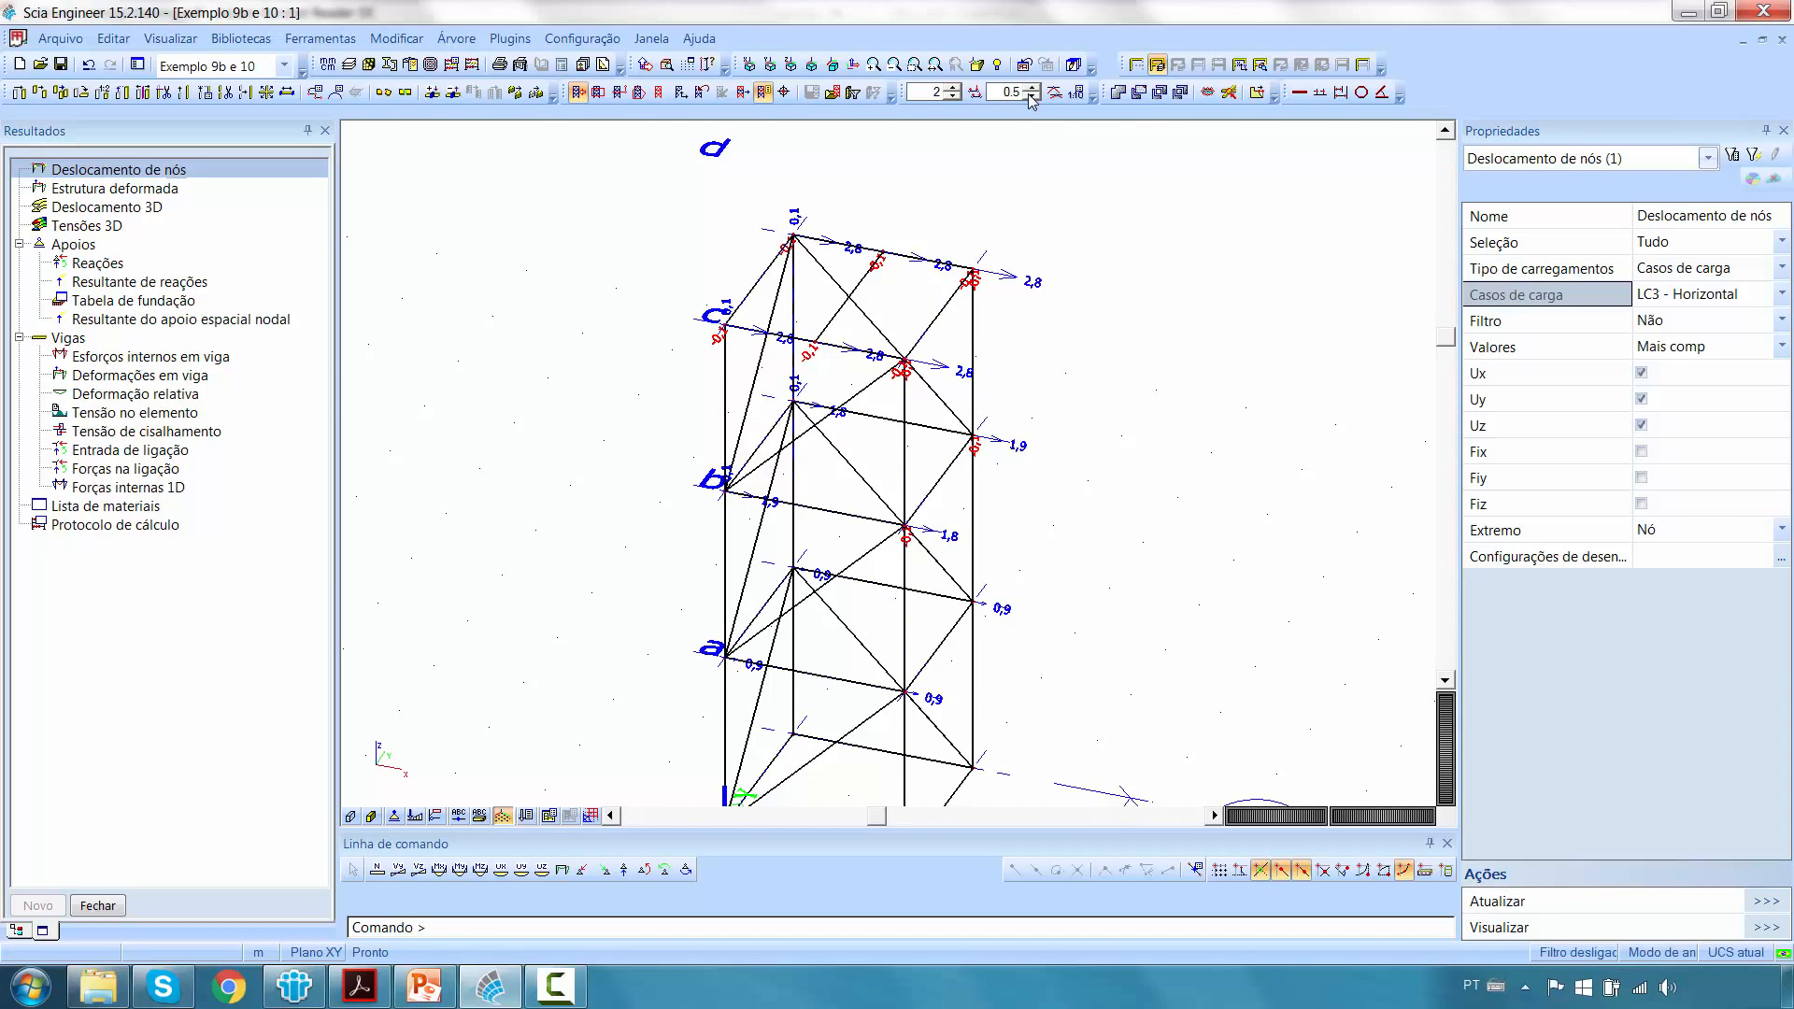
scroll(1037, 279, "up", 4)
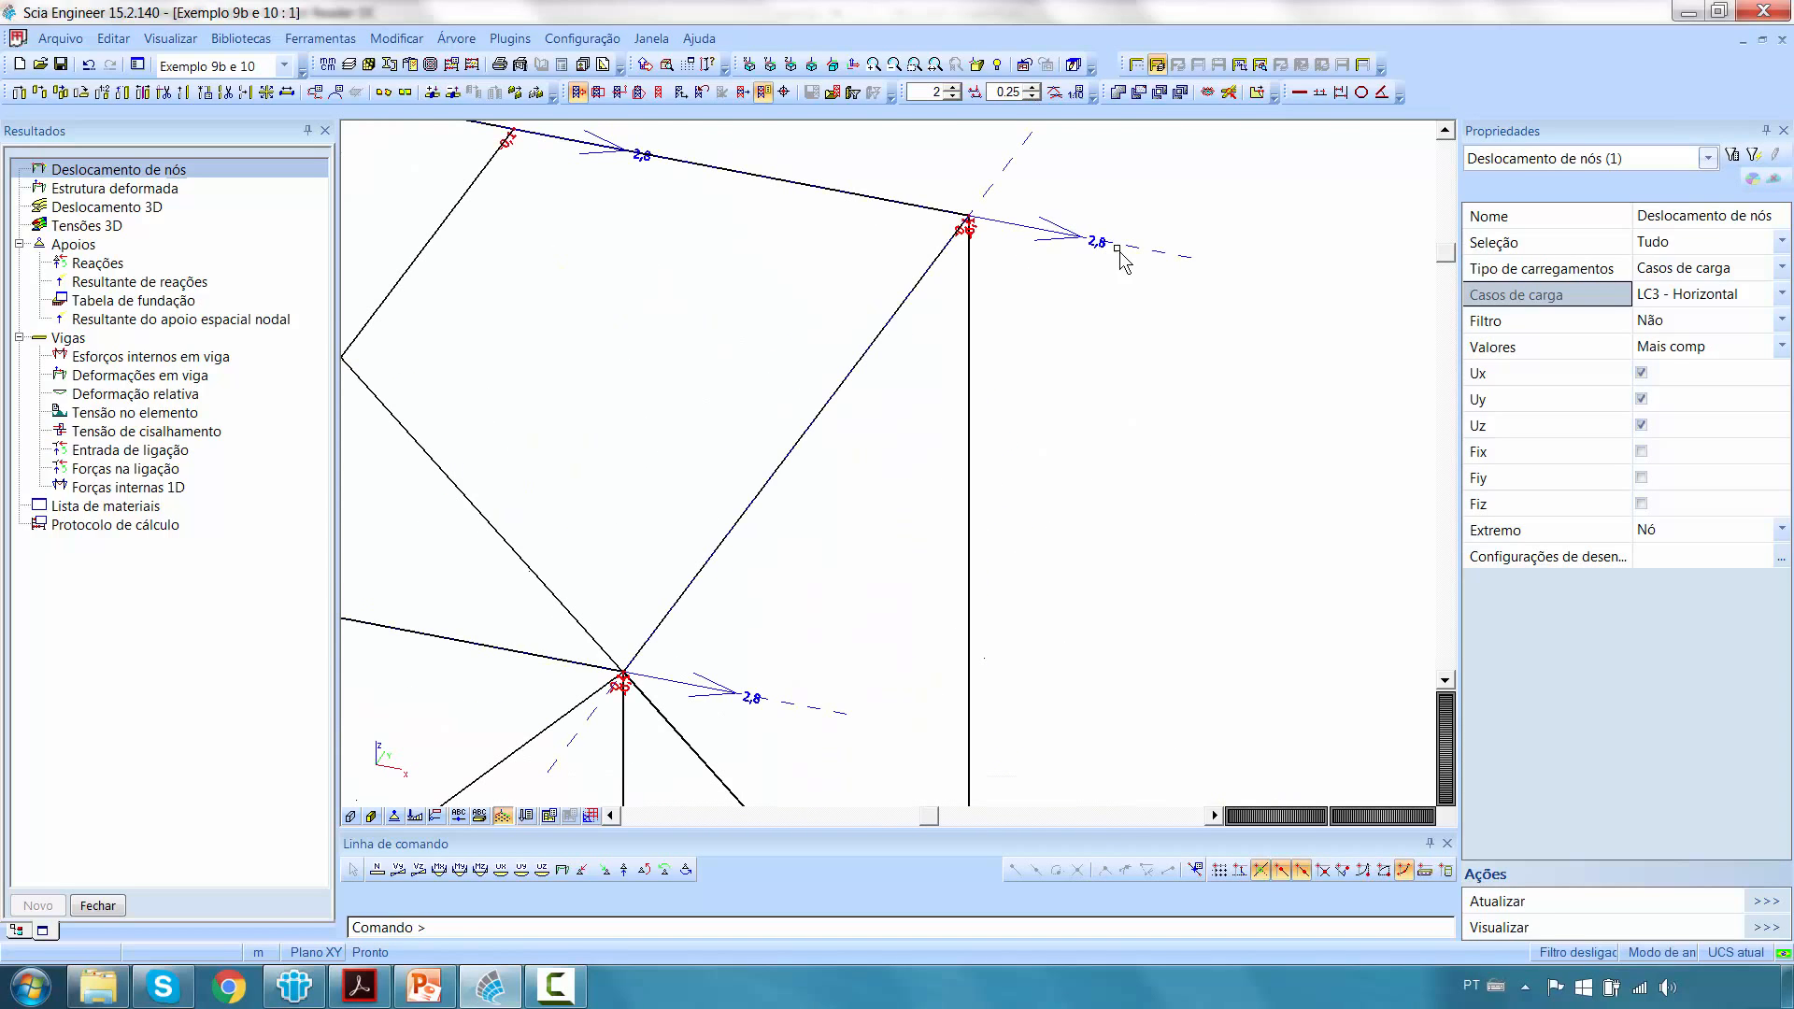
scroll(1122, 251, "down", 4)
Turn on unit display for the displacement labels in the drawing settings and refresh the results.
left_click(1781, 561)
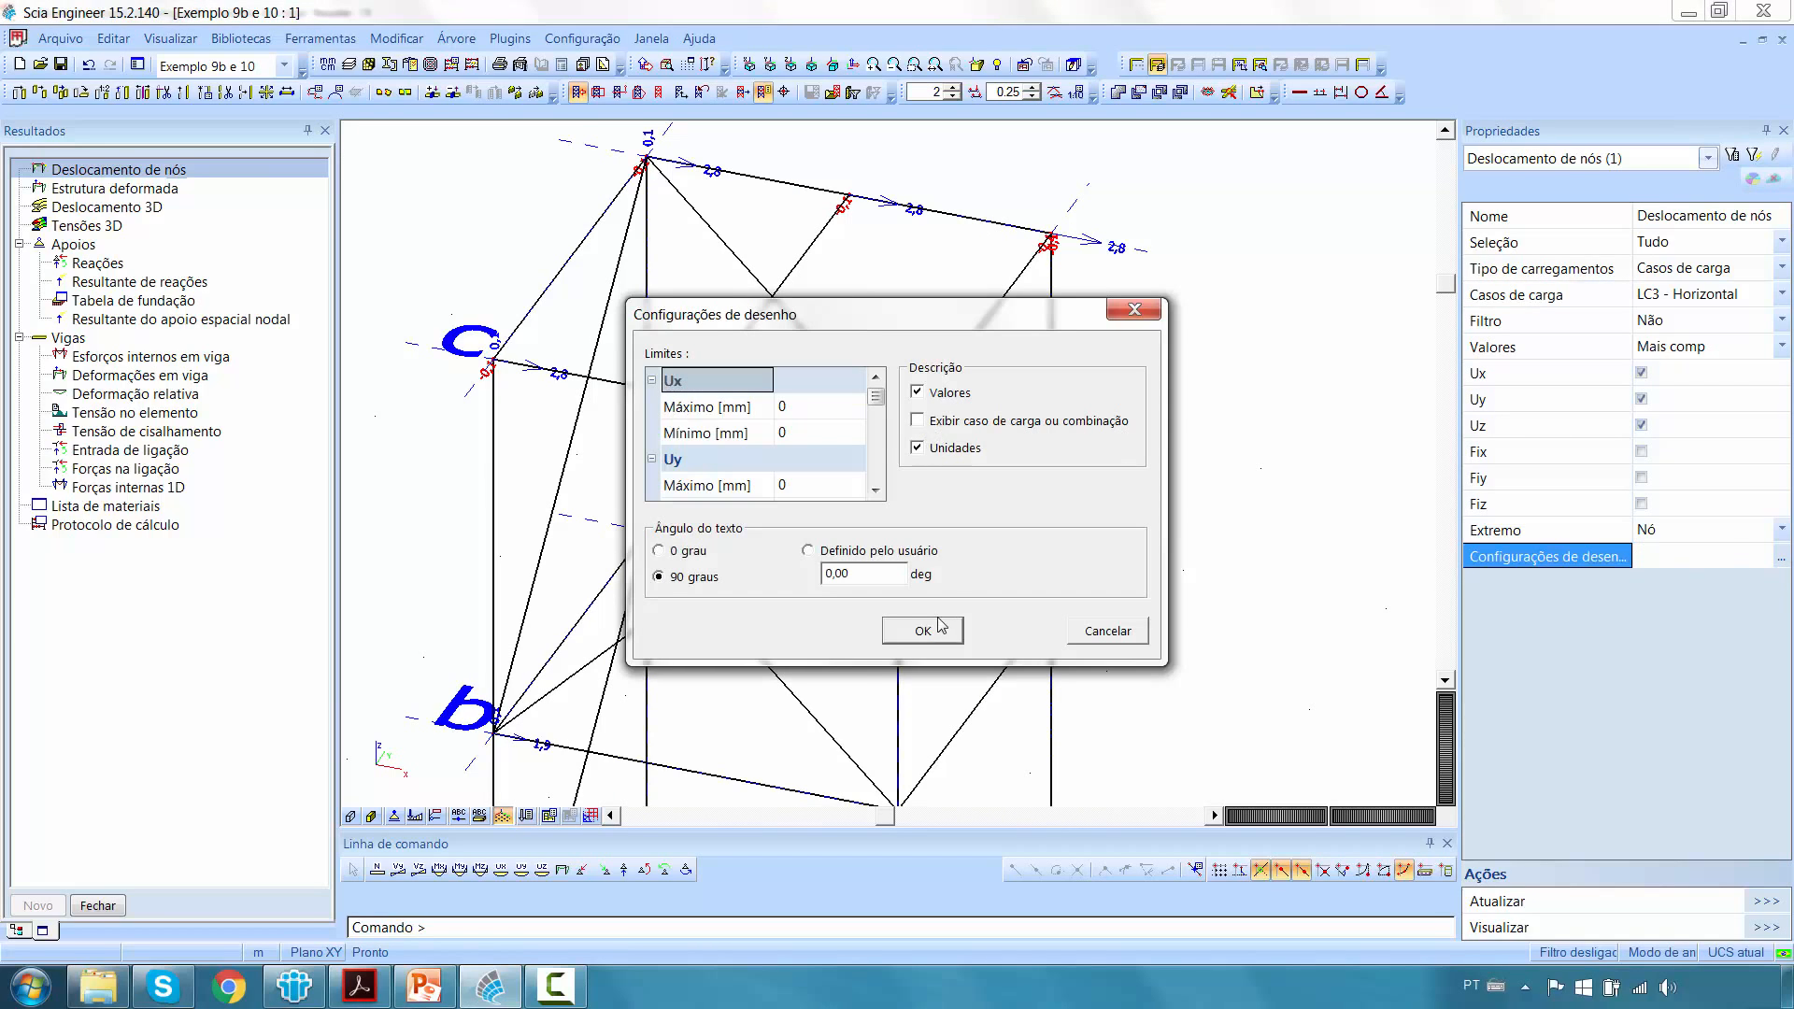
left_click(922, 630)
left_click(1766, 901)
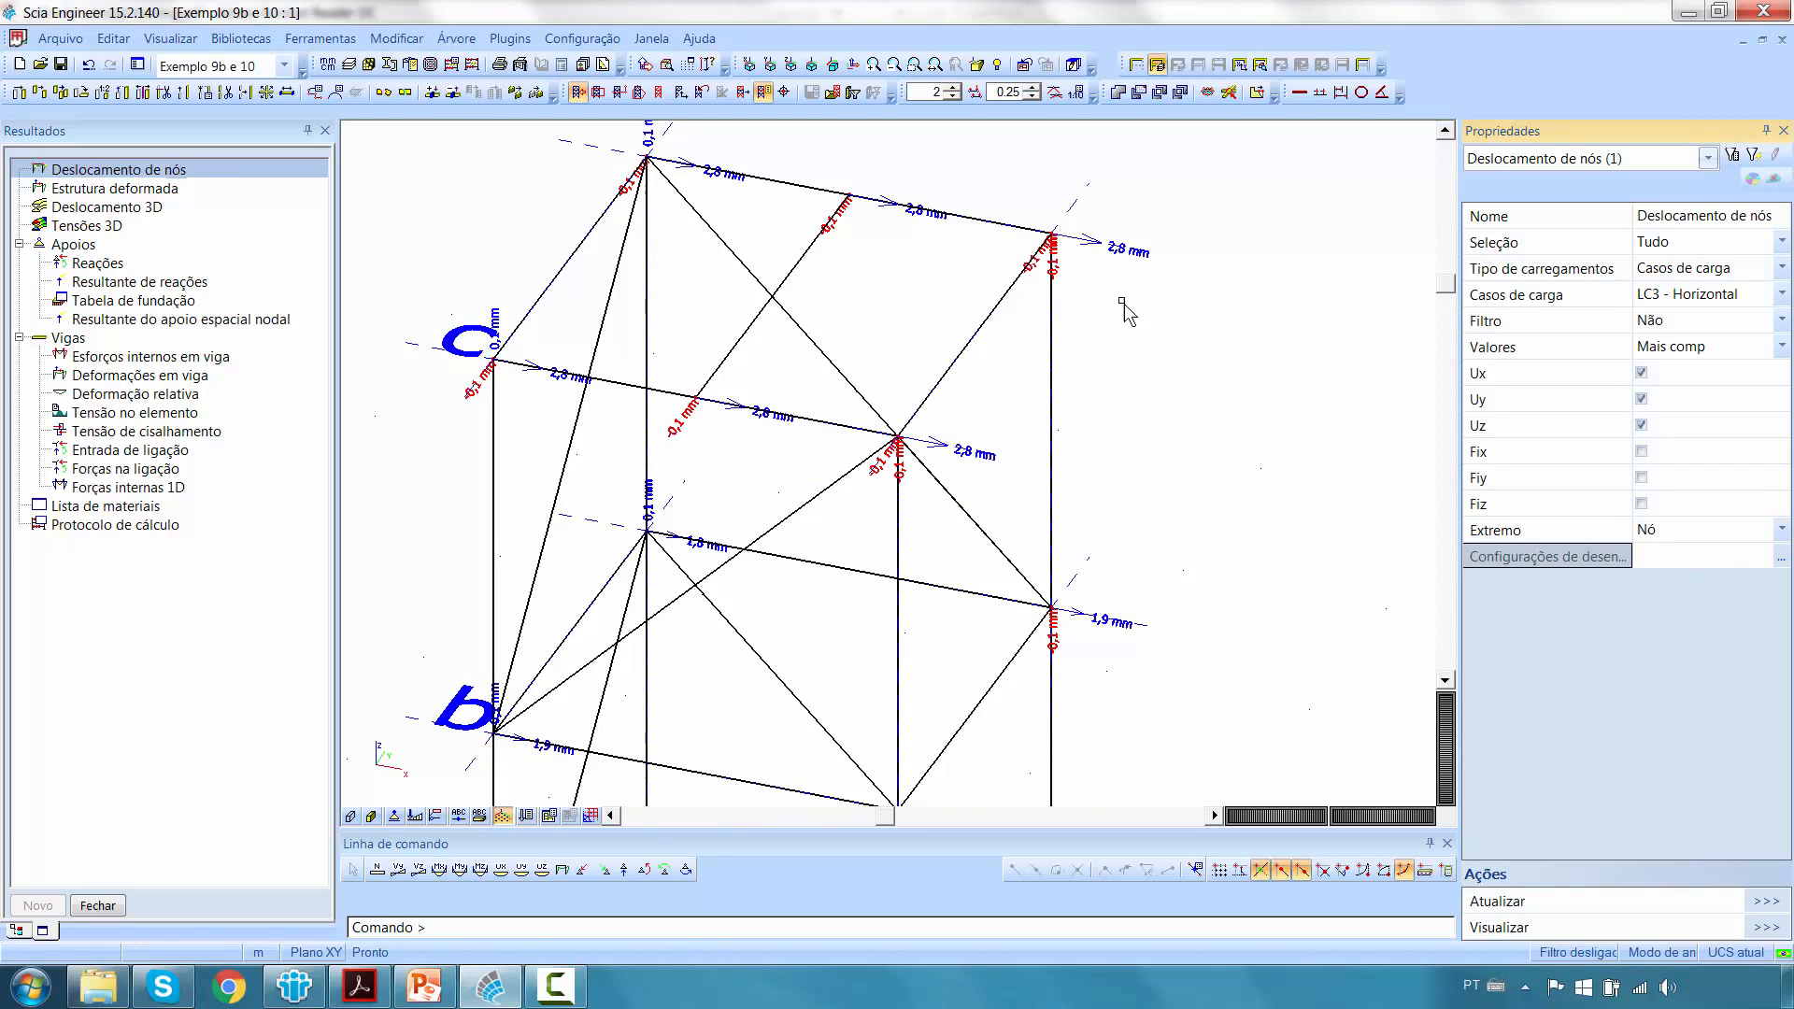
scroll(1169, 592, "up", 3)
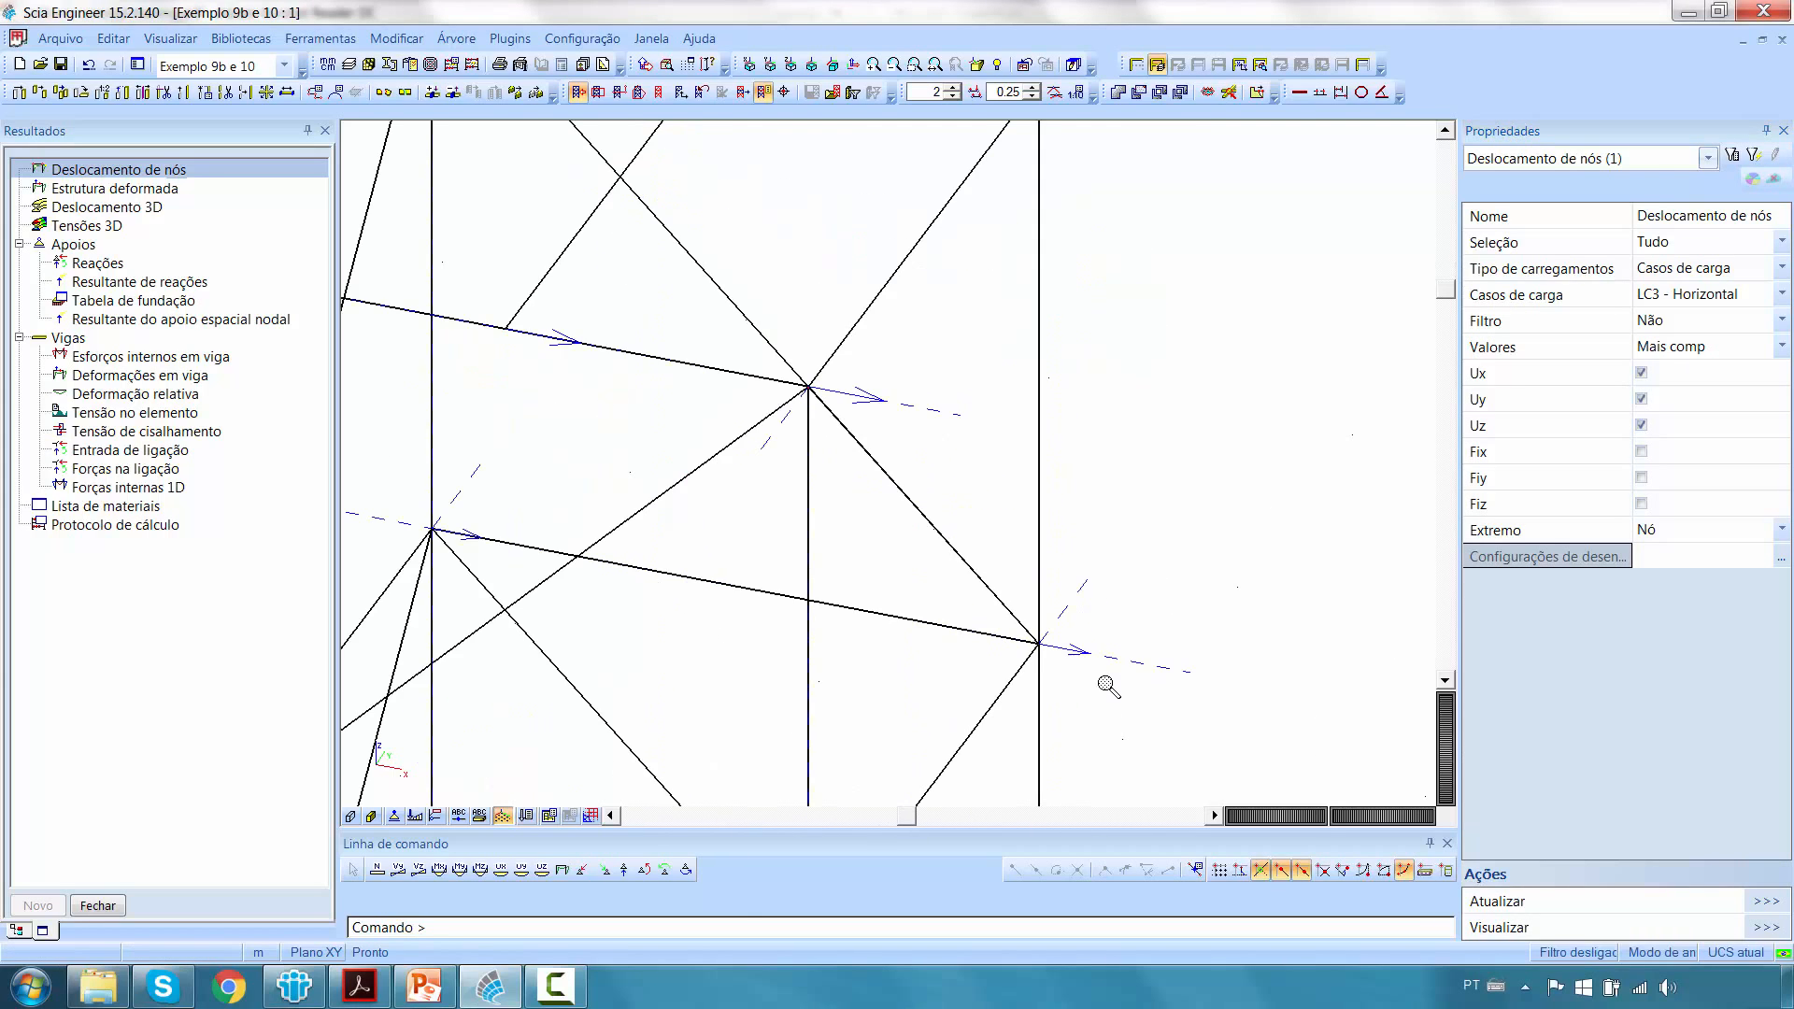
scroll(1116, 493, "down", 3)
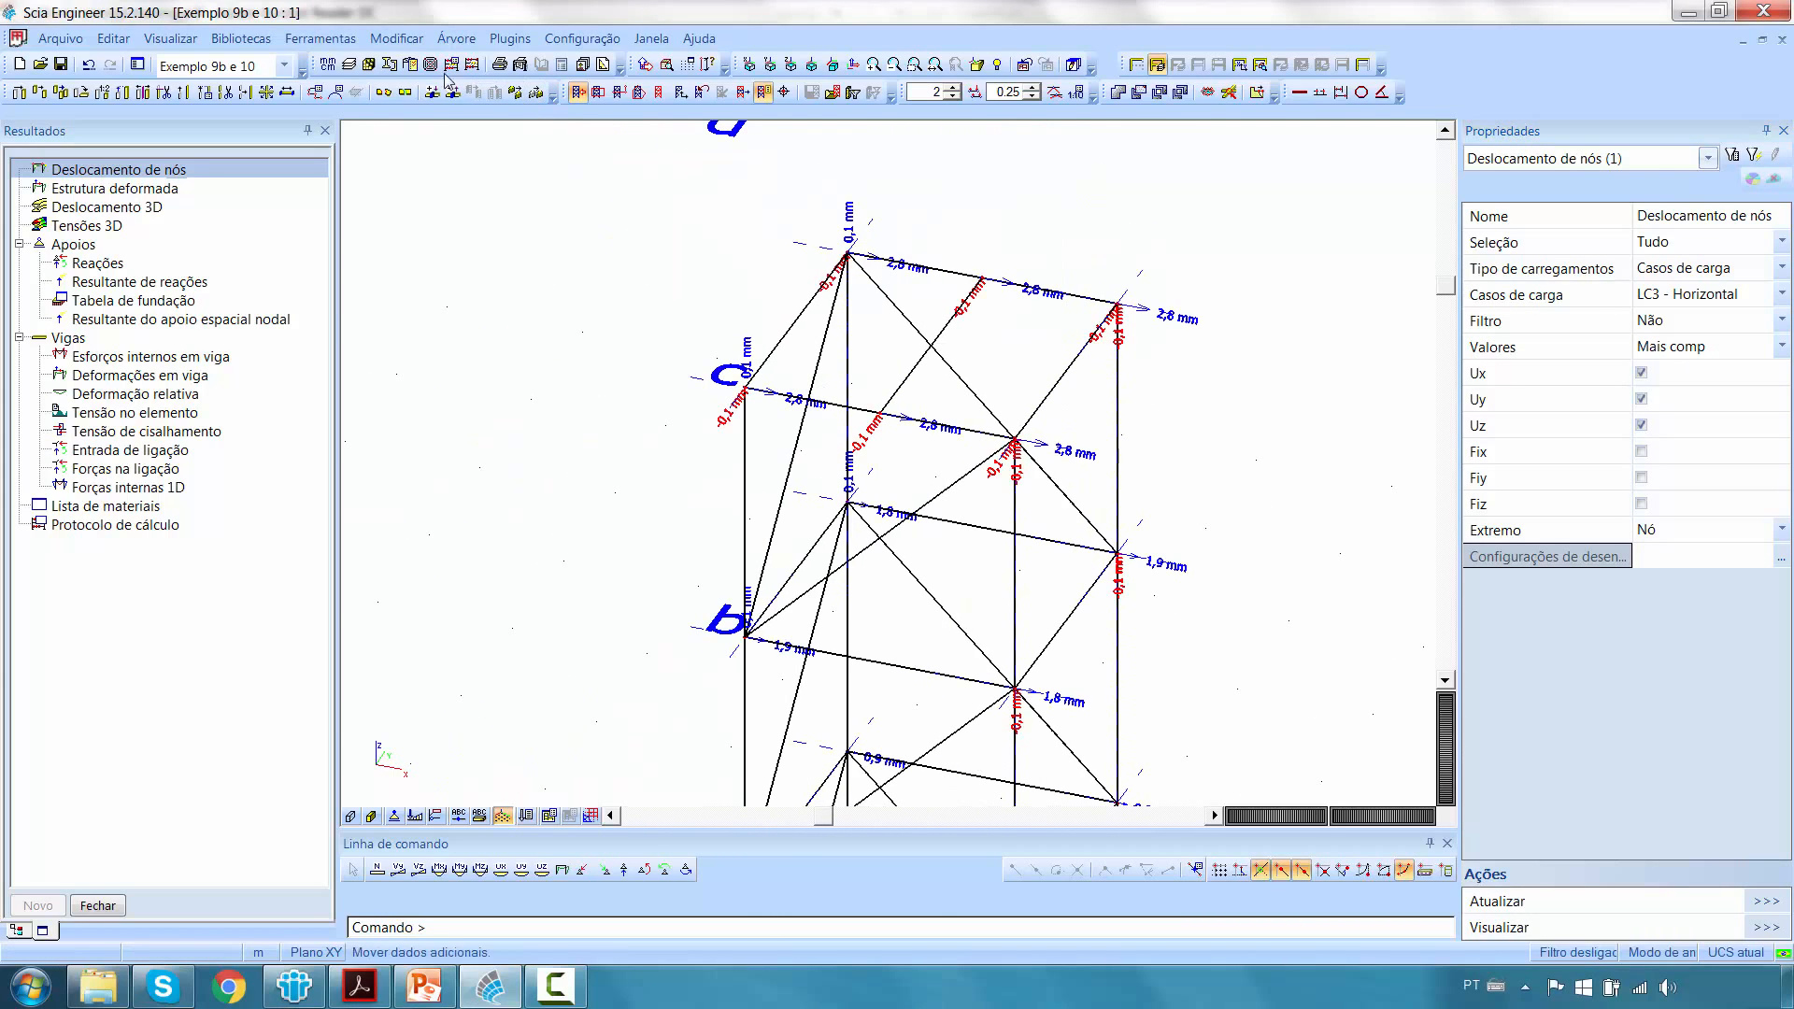
Set the deformation length units to 4 decimal places and refresh the nodal displacements.
left_click(327, 64)
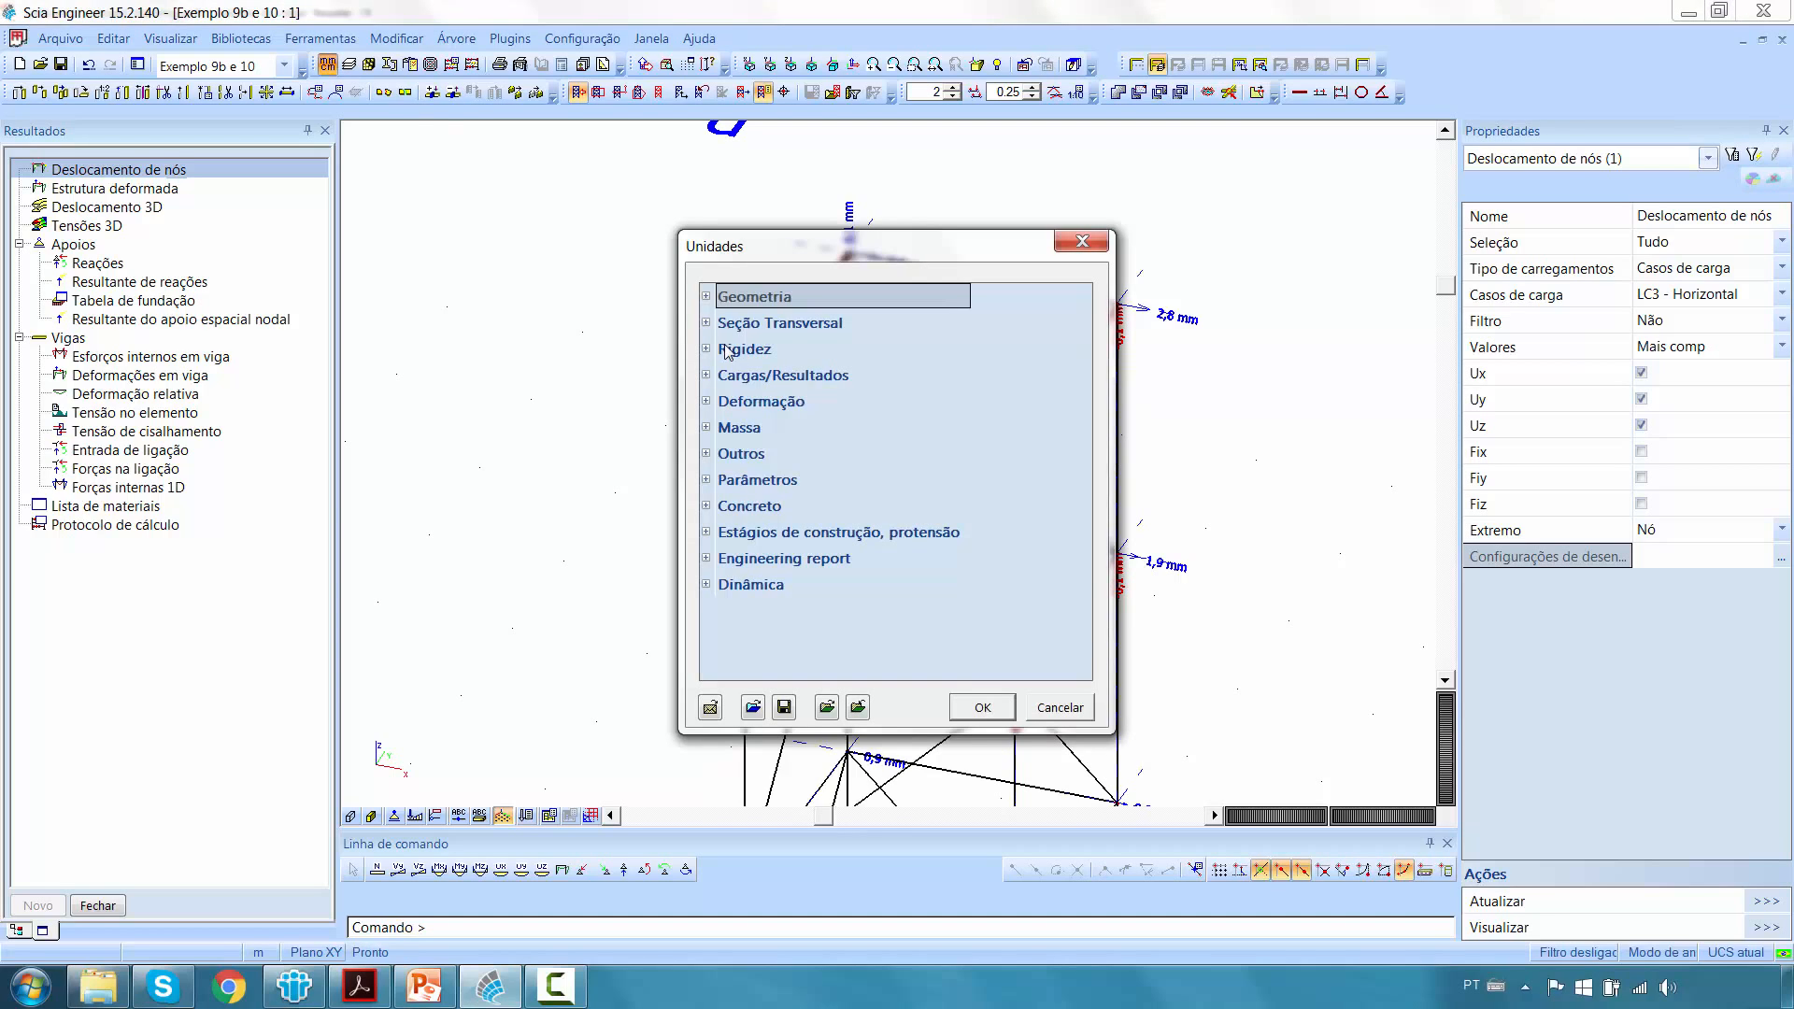
left_click(707, 400)
left_click(714, 427)
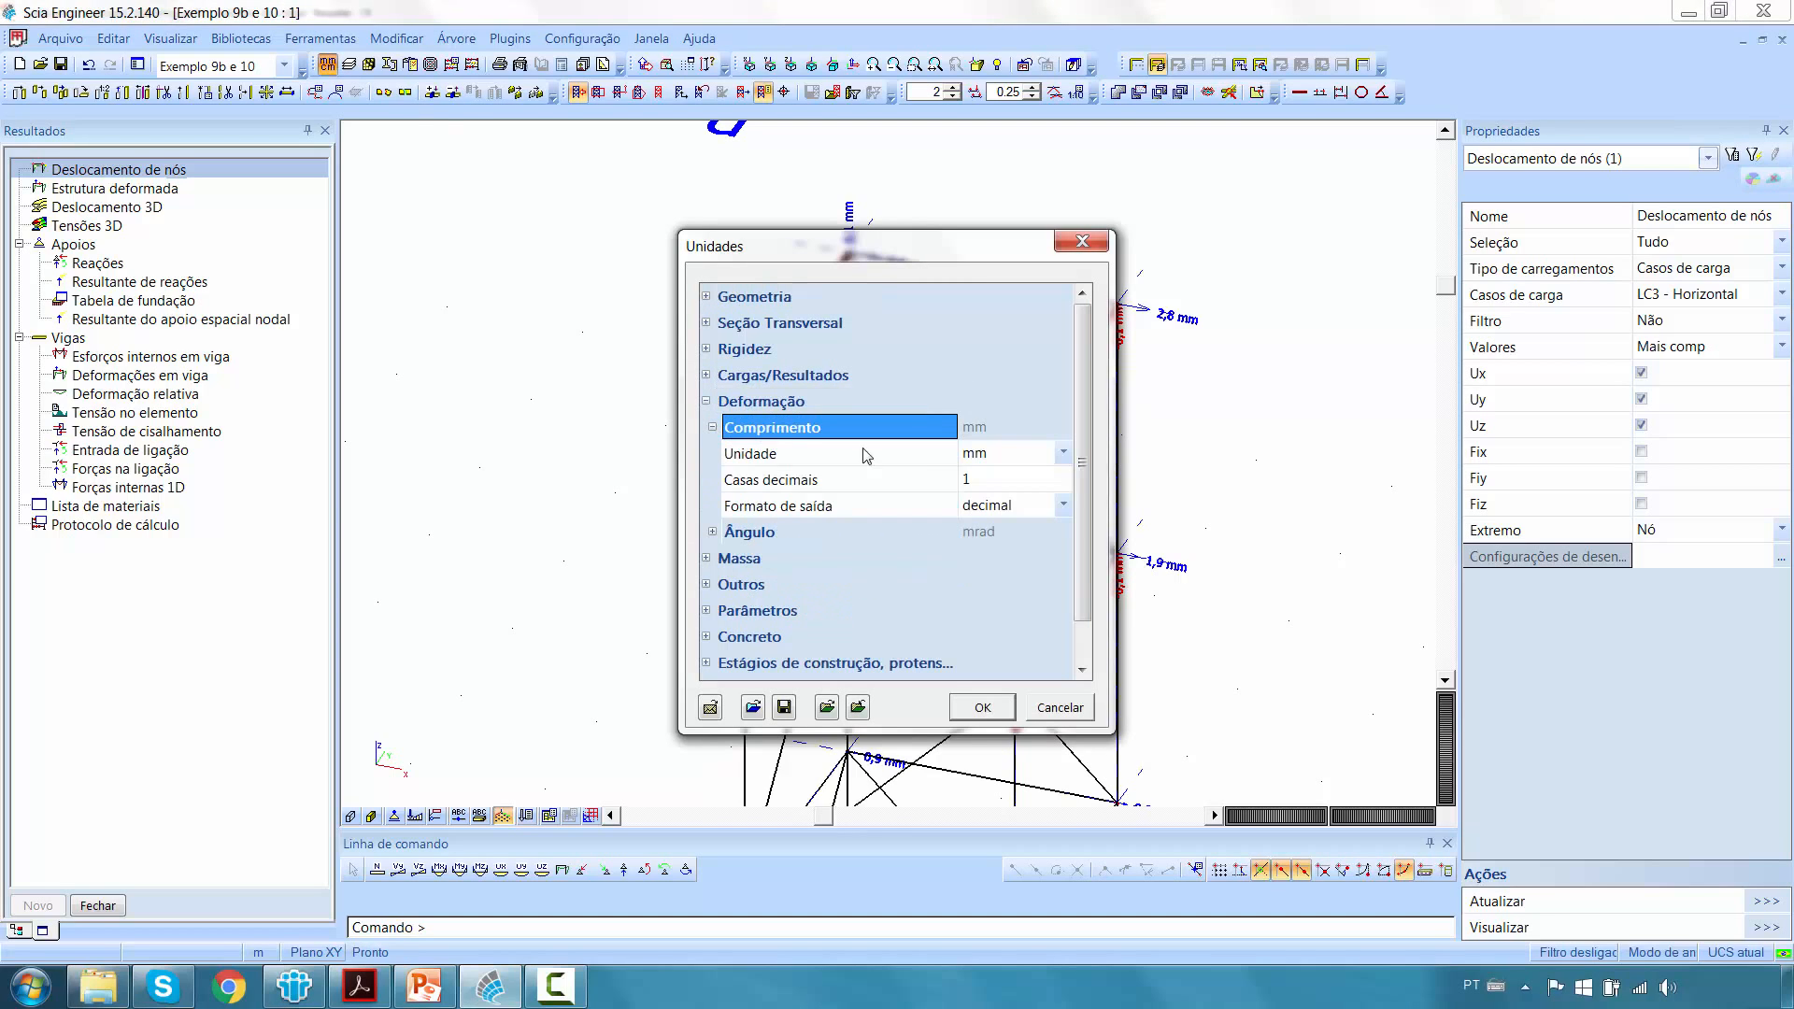
left_click(1016, 490)
type("4")
key("Return")
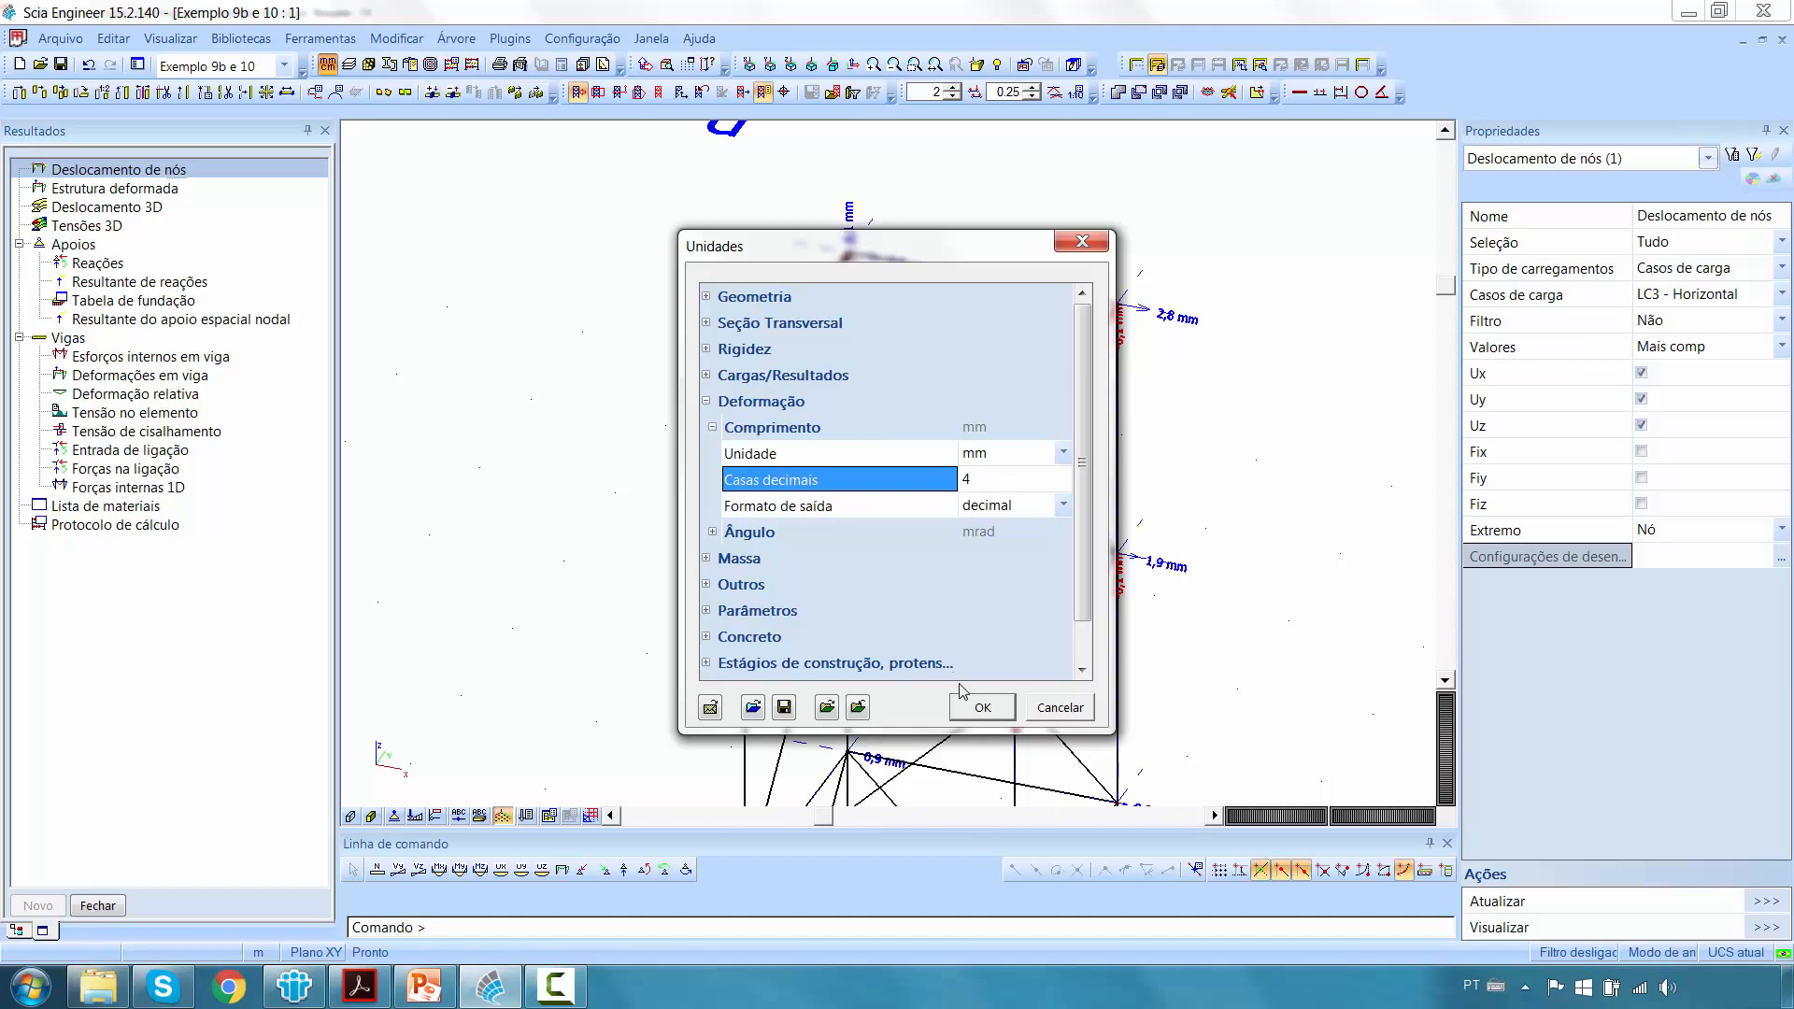
left_click(986, 708)
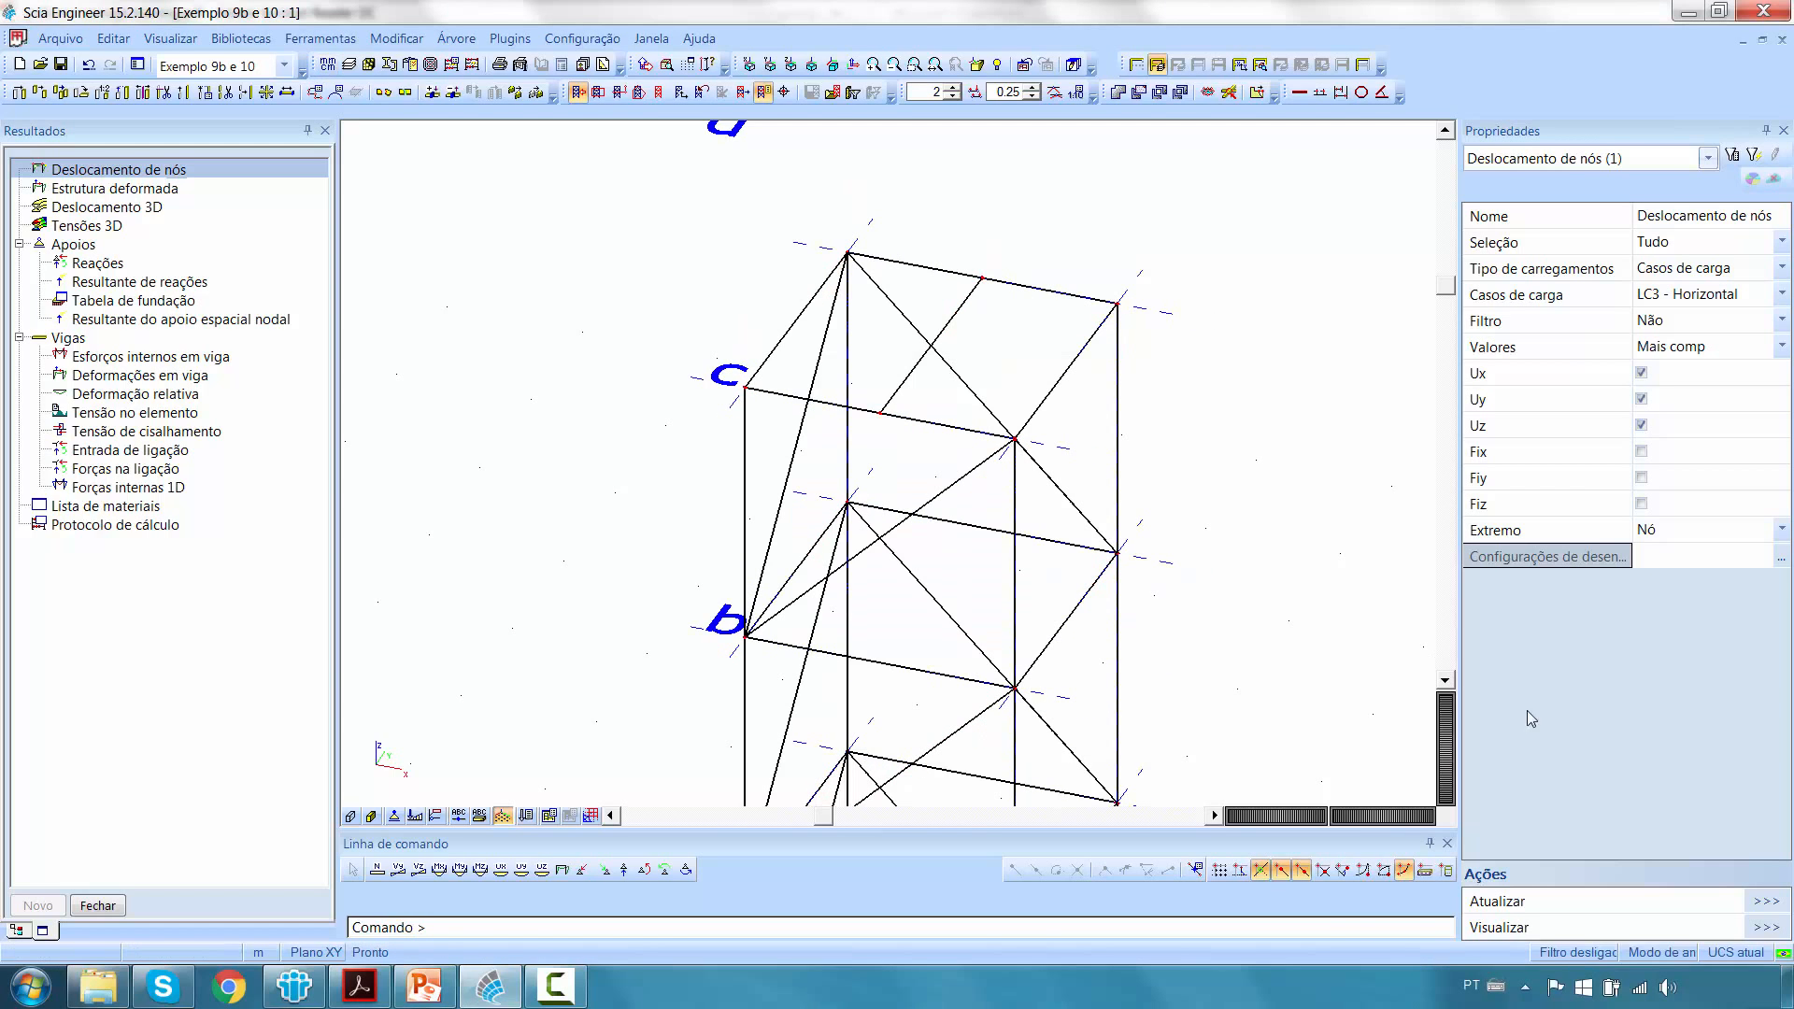
left_click(1784, 905)
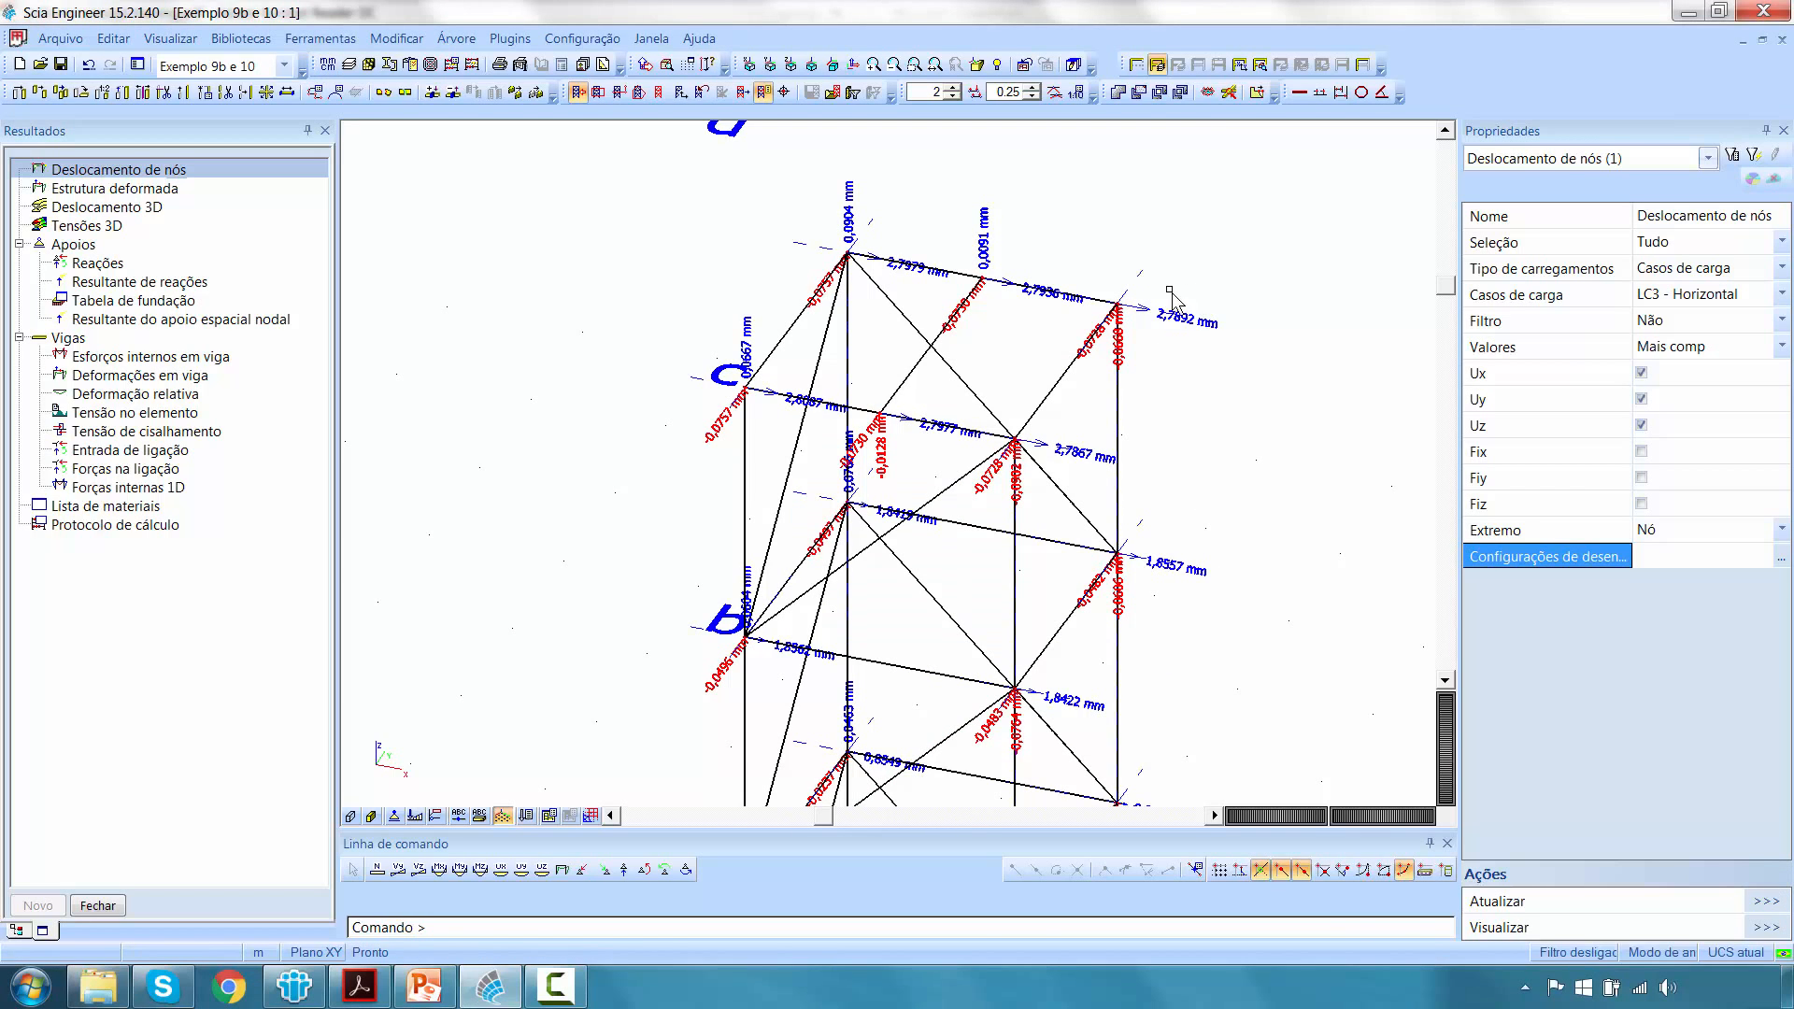
scroll(1187, 318, "up", 4)
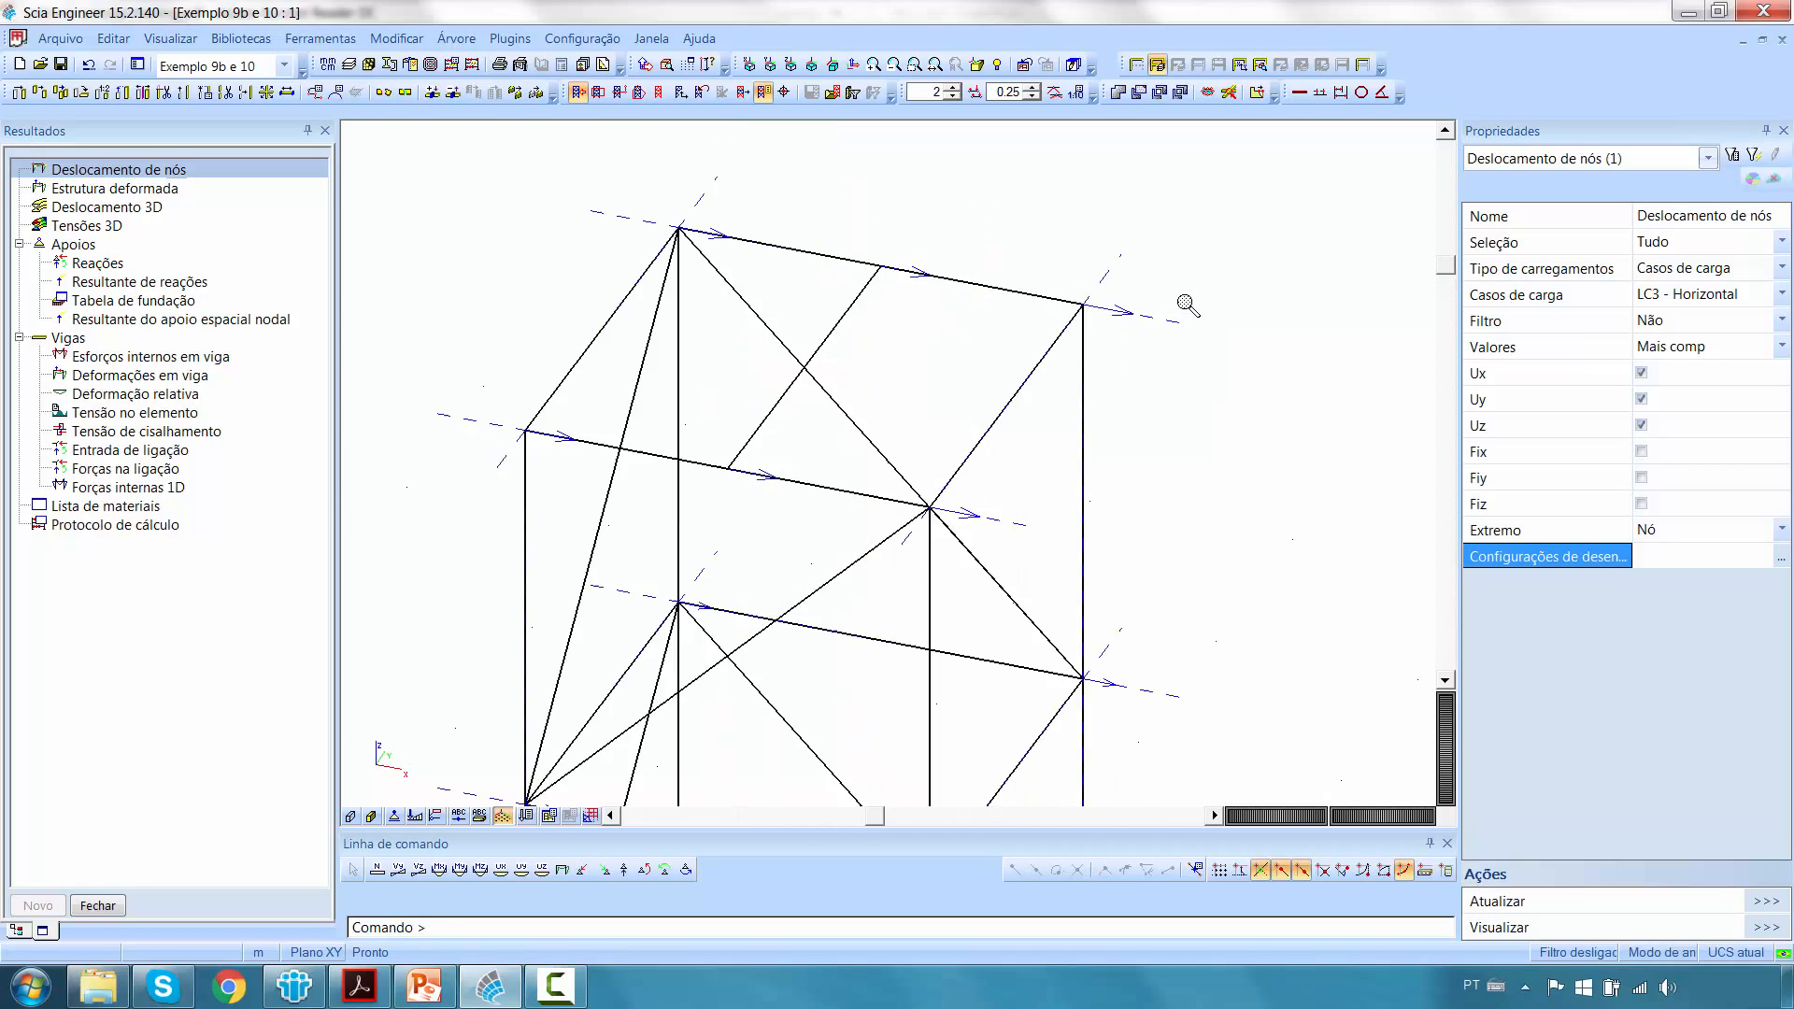
scroll(1134, 332, "down", 5)
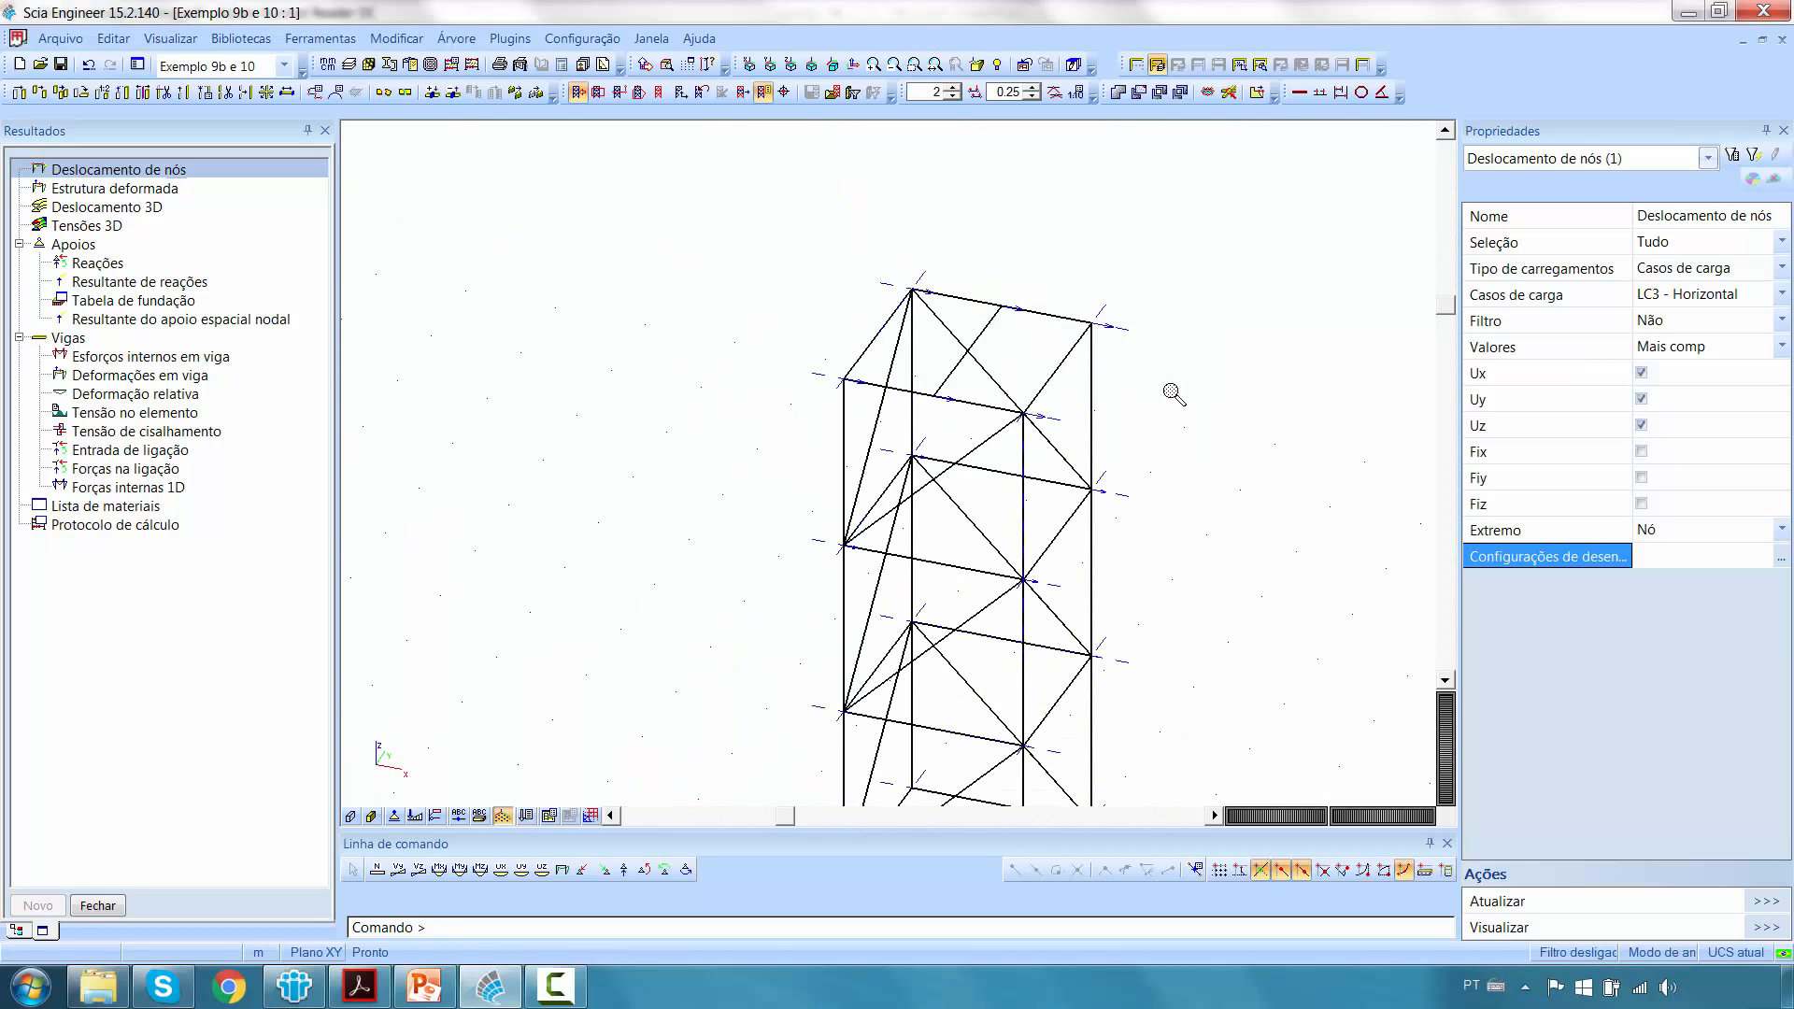
Add the rotations Fix, Fiy and Fiz to the displayed nodal results and refresh the diagram.
left_click(1641, 451)
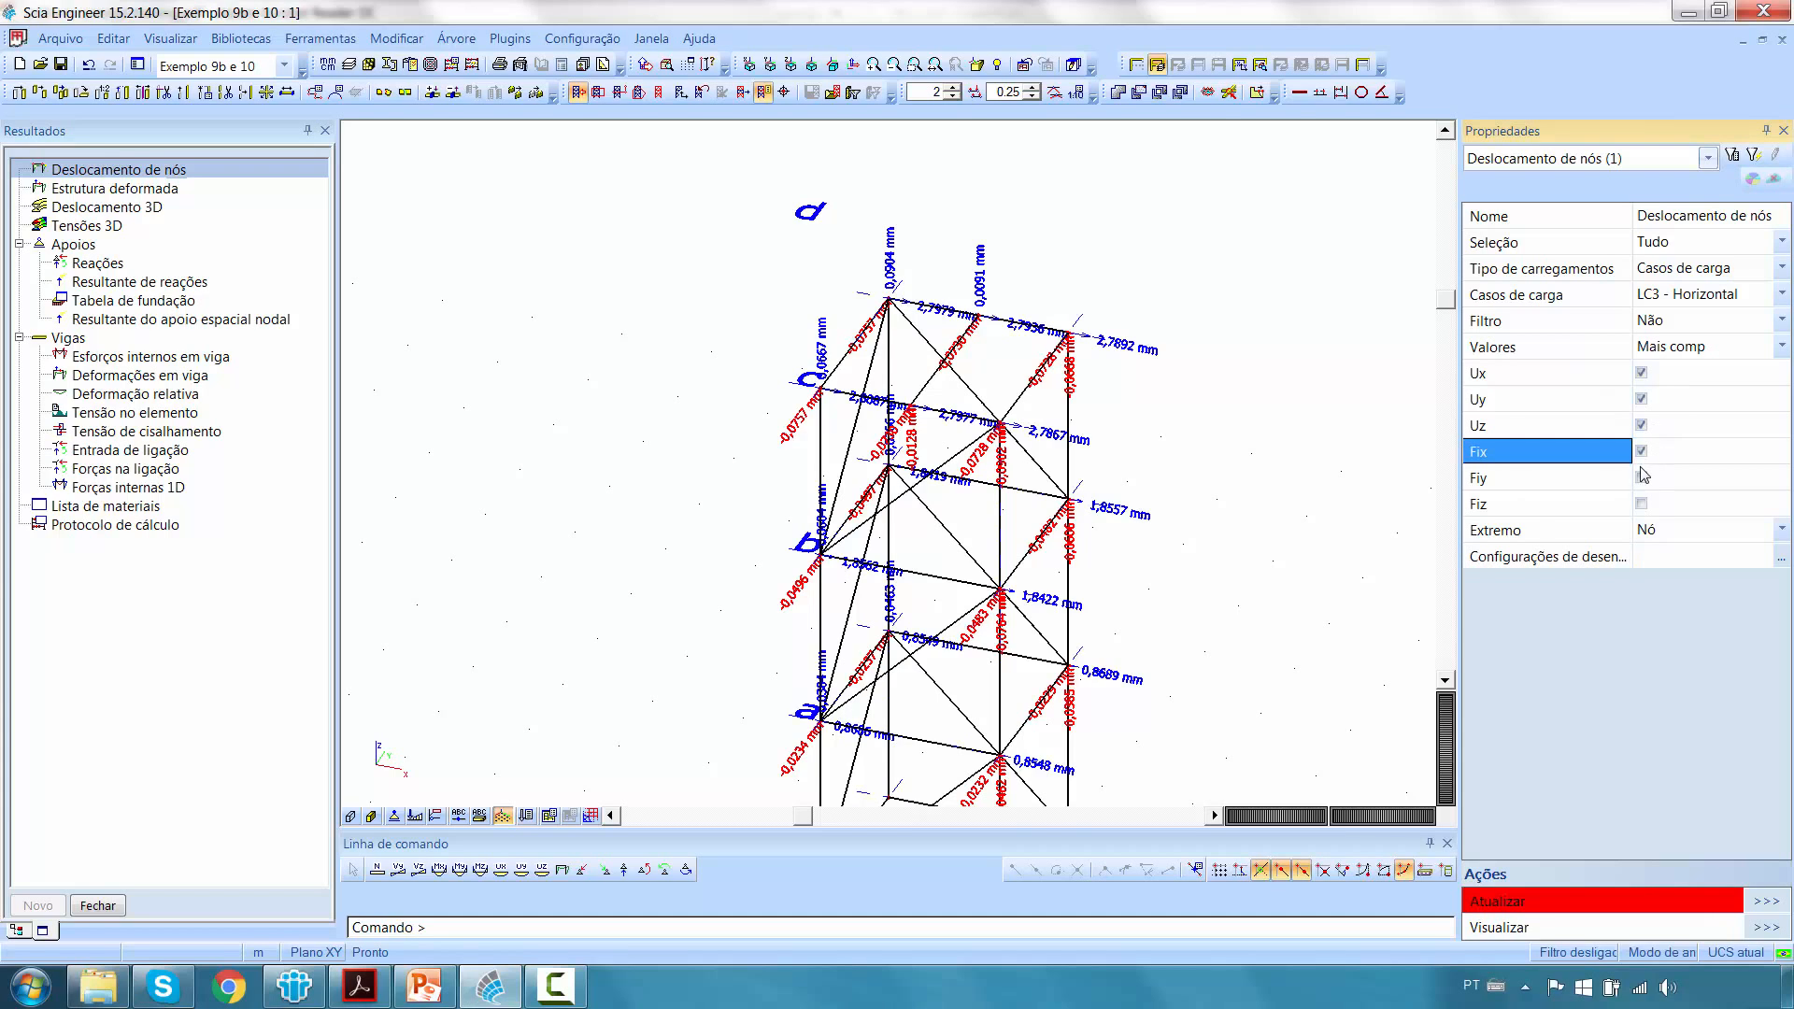
left_click(1642, 478)
left_click(1642, 503)
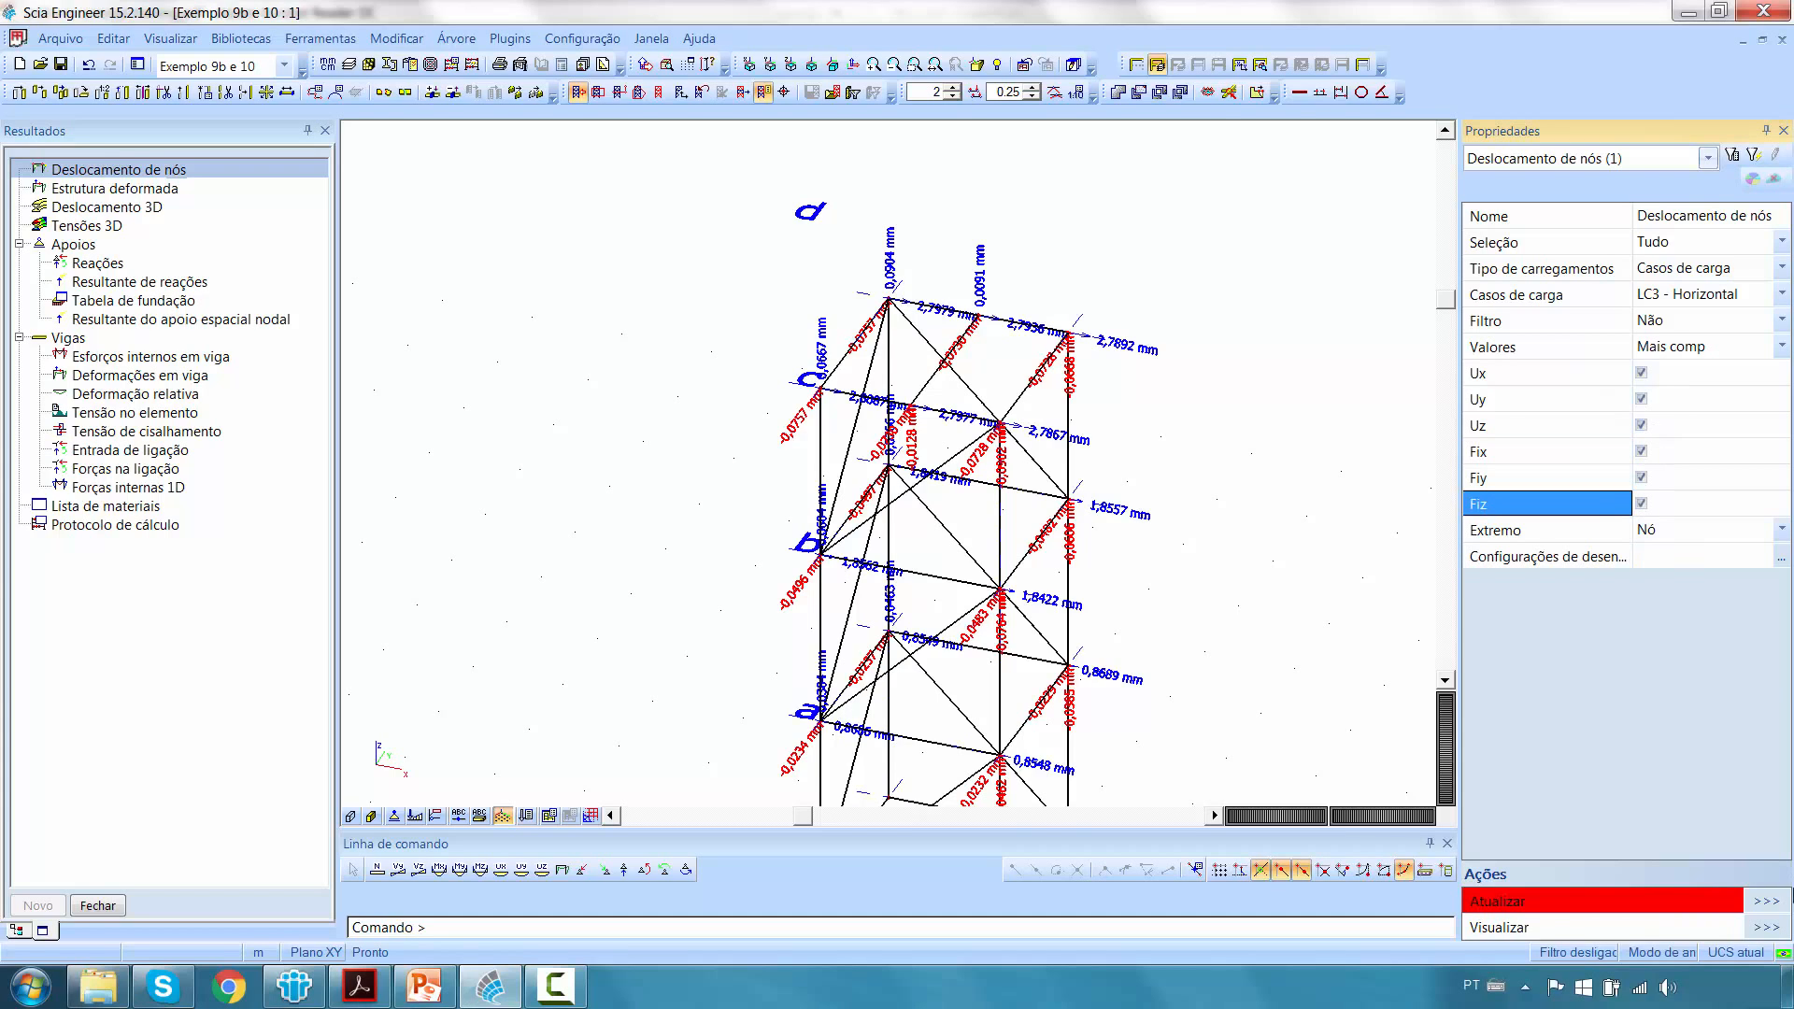
left_click(1769, 901)
scroll(1067, 334, "up", 3)
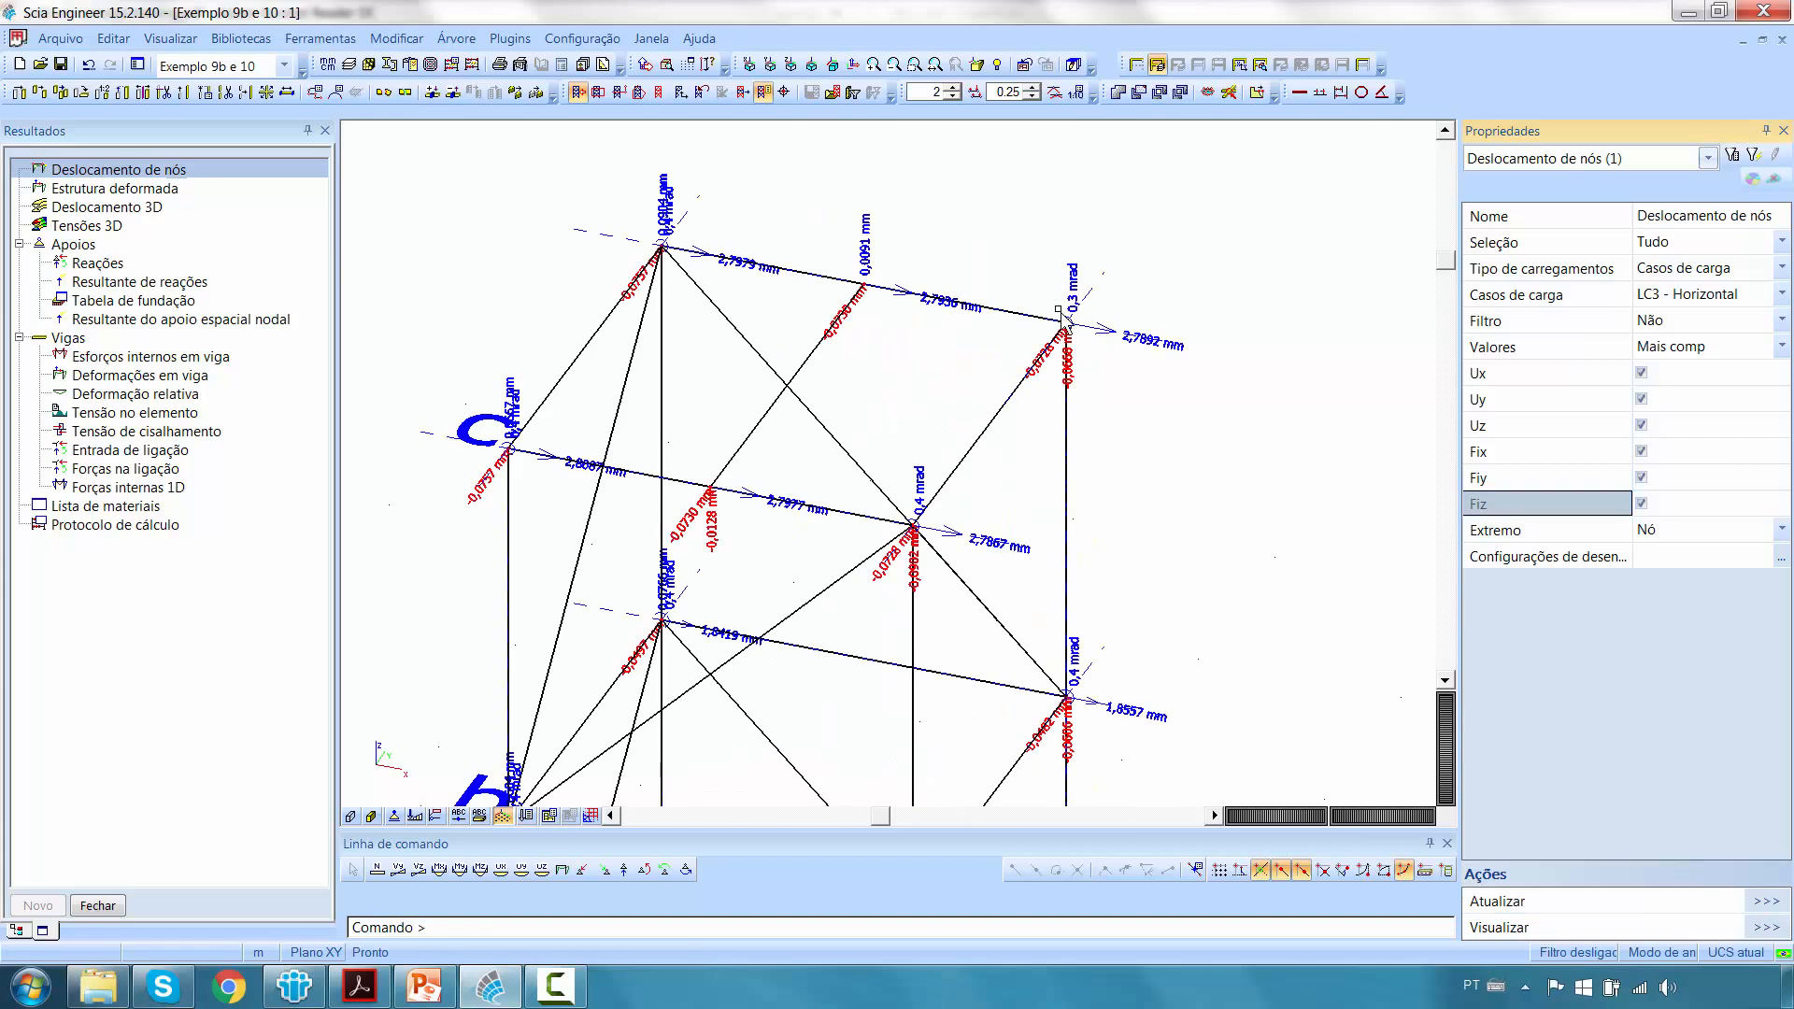
Switch the displayed values to Malha deformada and refresh the results.
left_click(1735, 347)
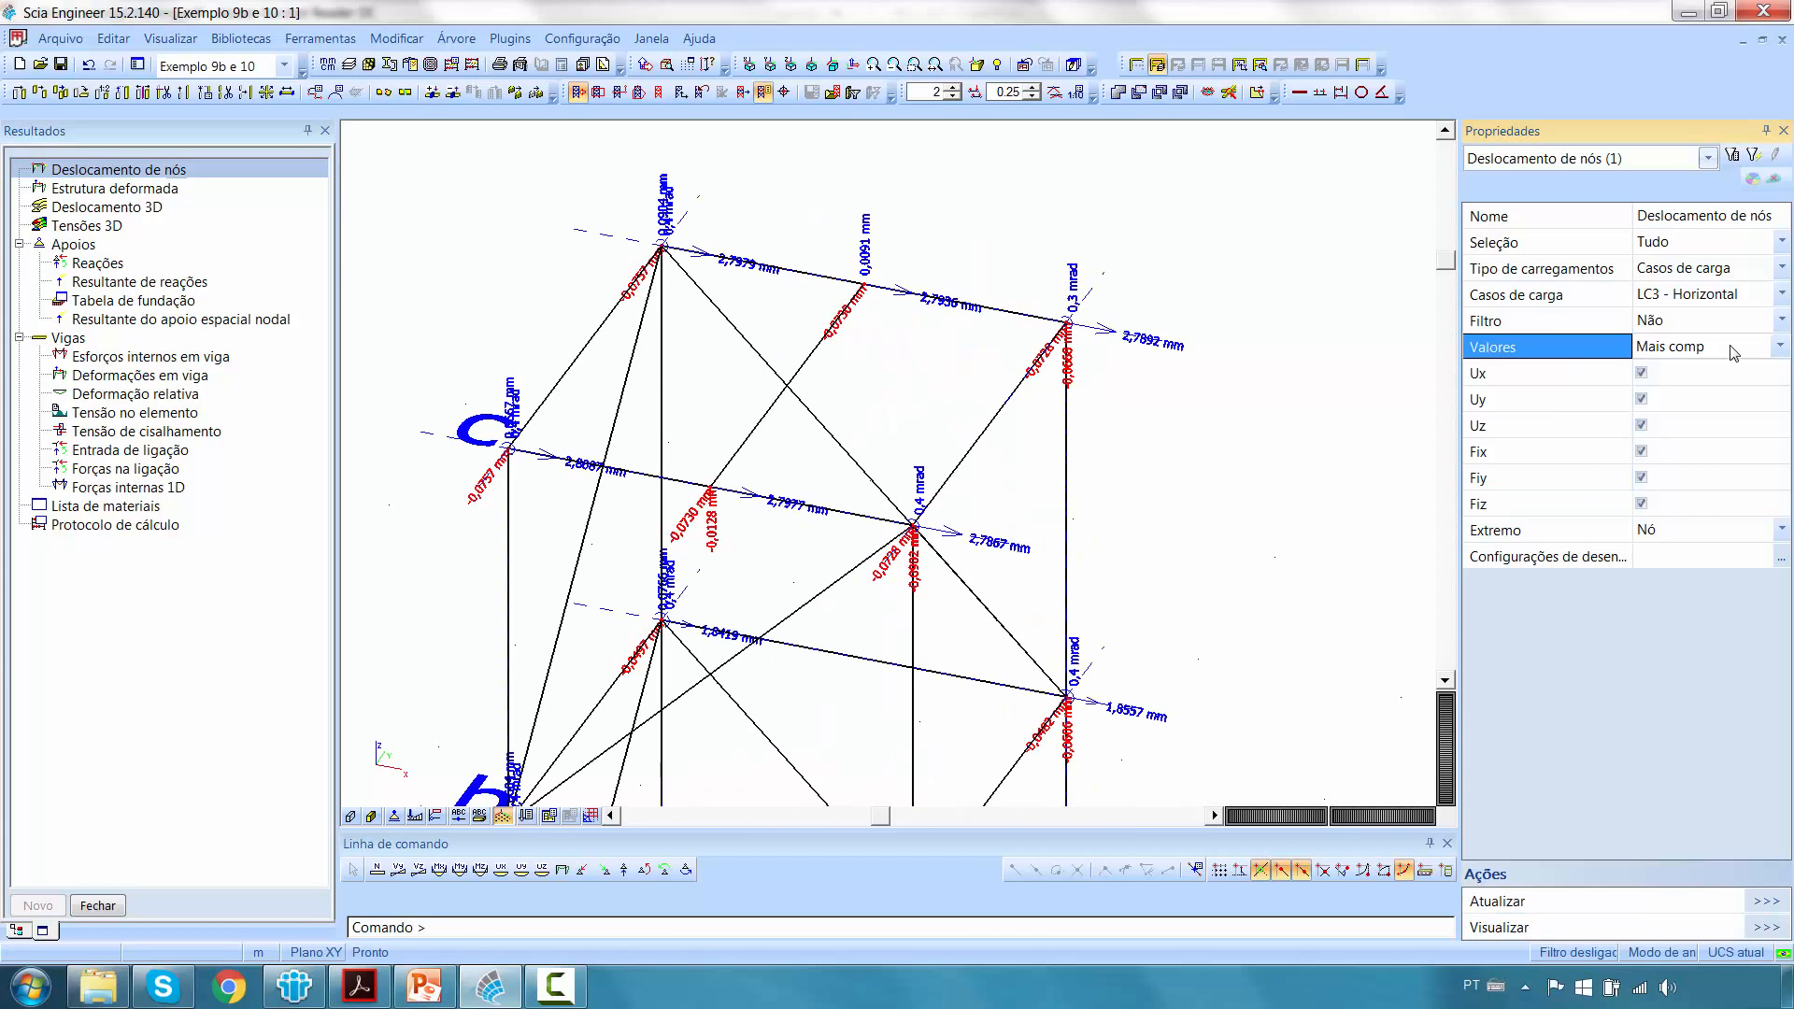
left_click(1672, 500)
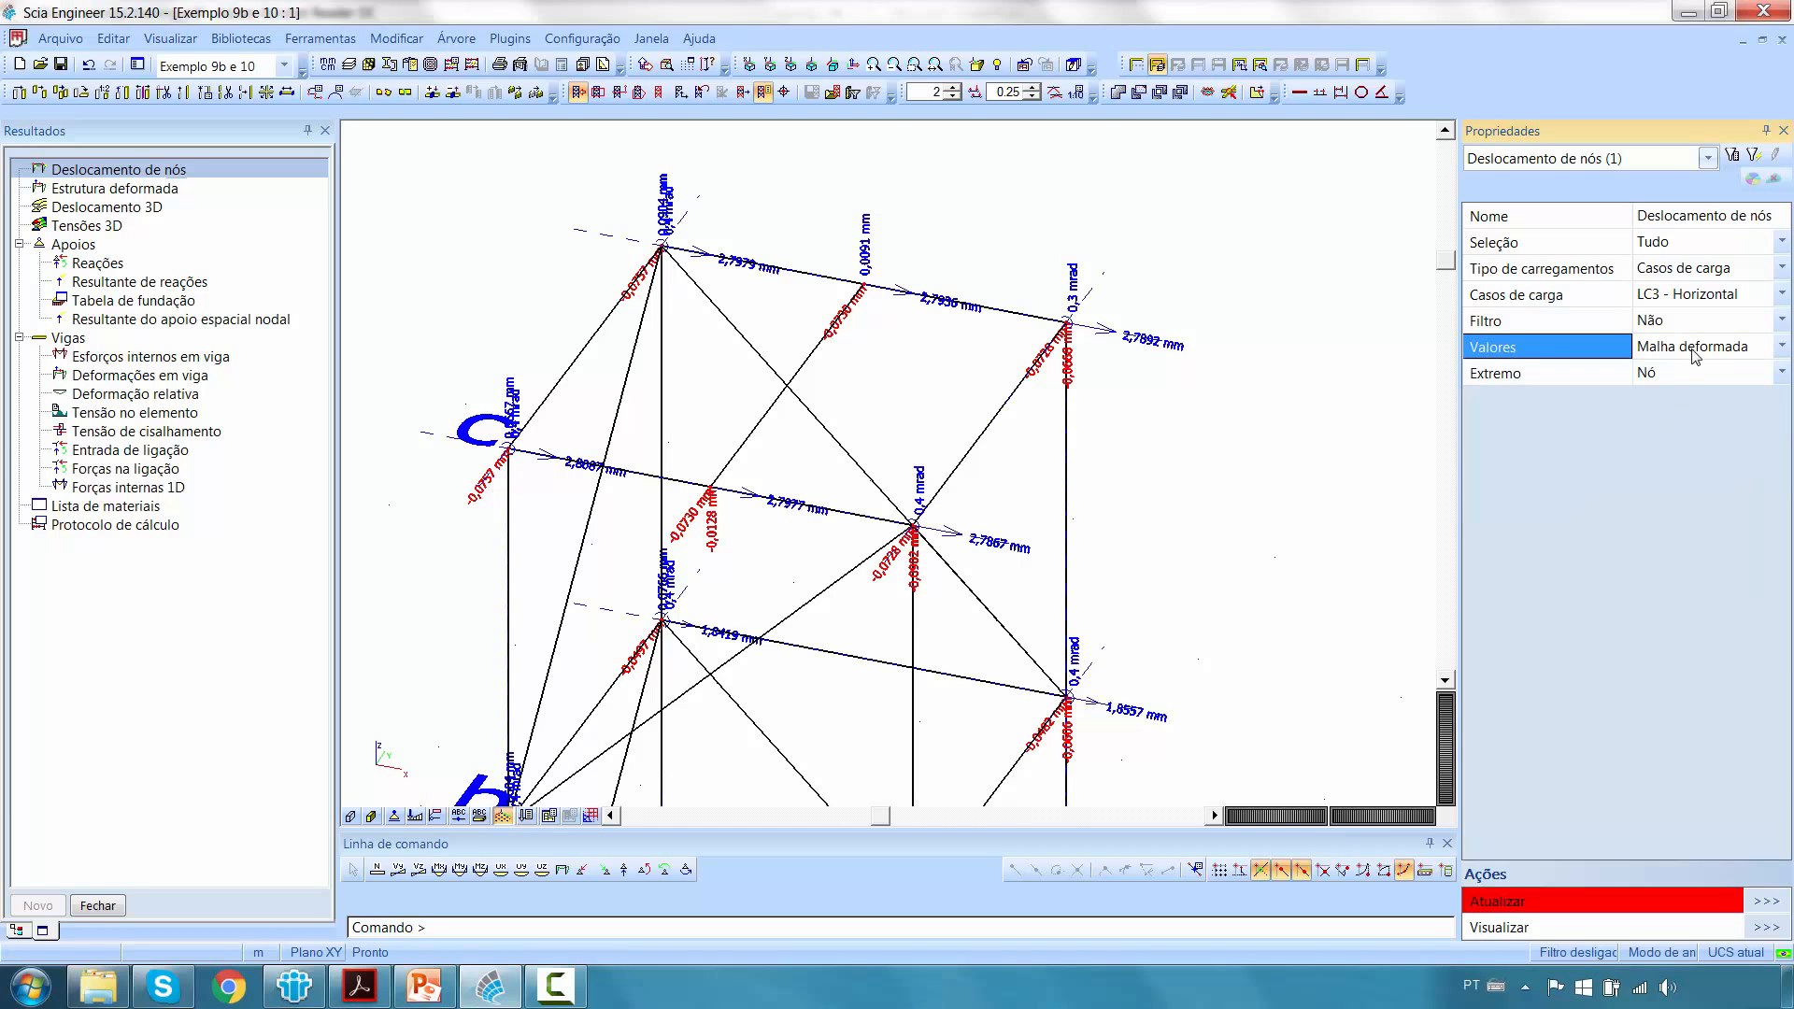
left_click(1588, 901)
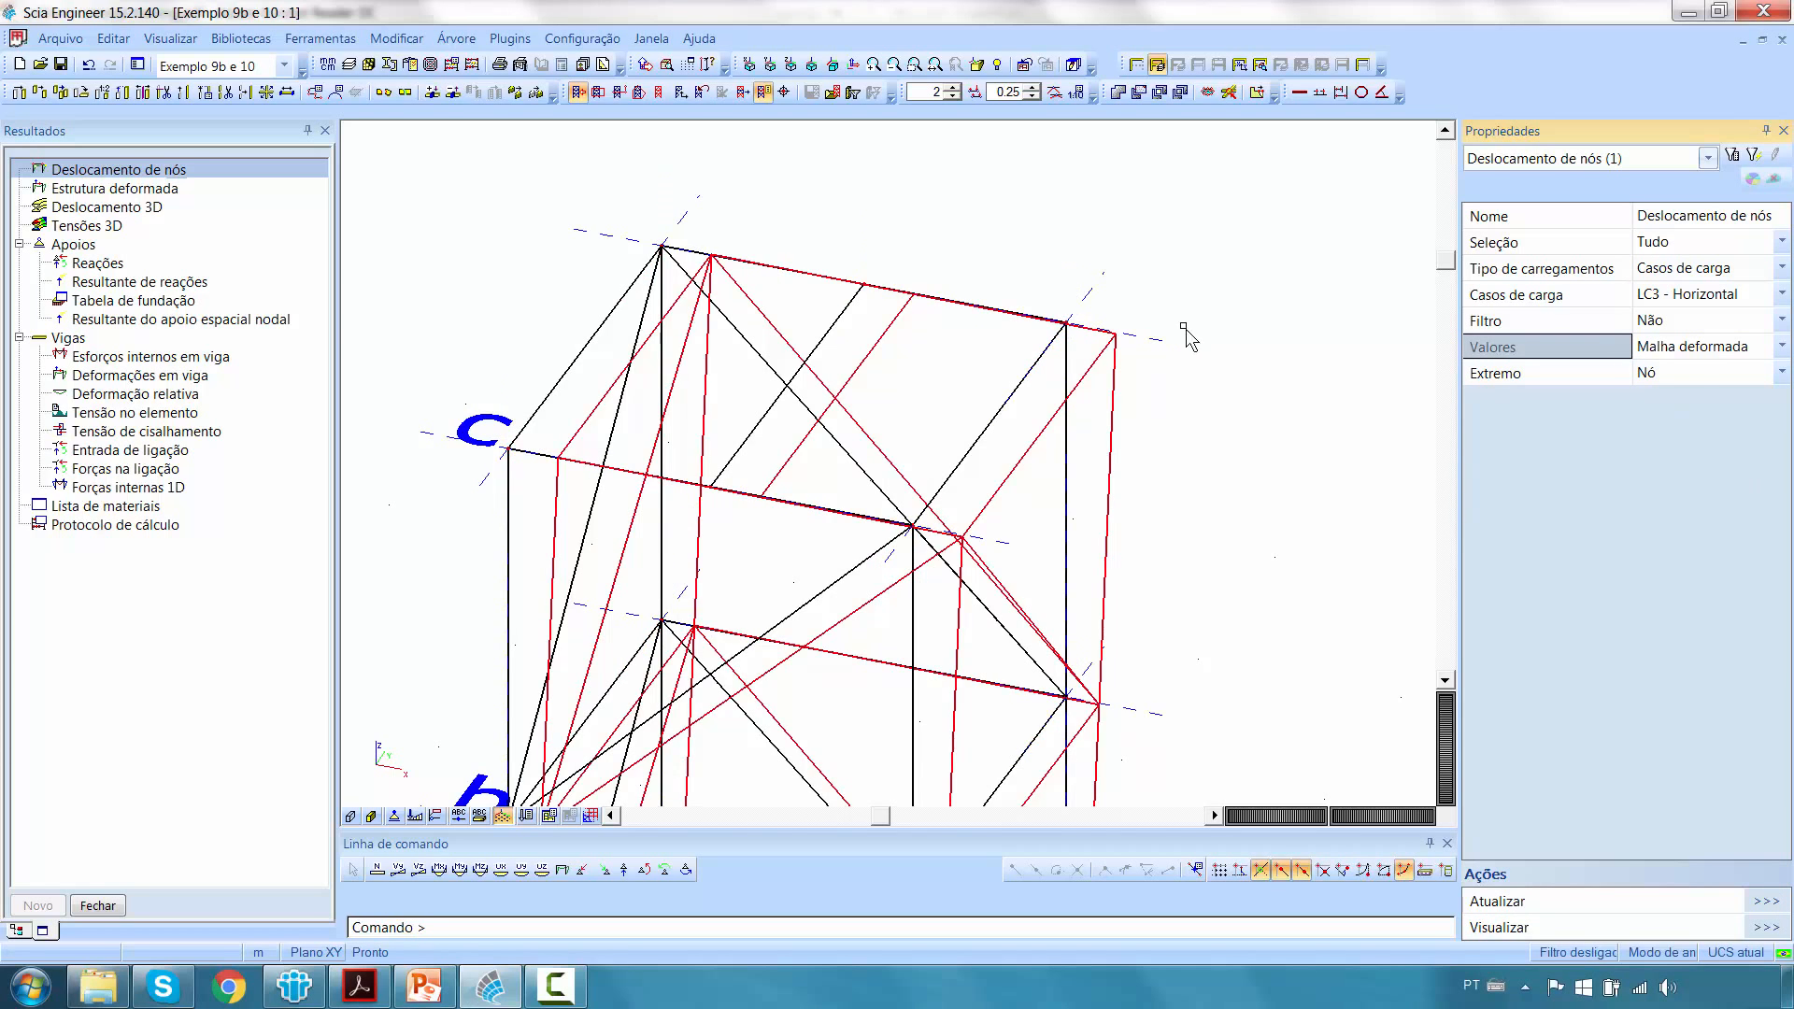
Increase the drawing scale of the deformed mesh to 1.
scroll(1187, 332, "down", 5)
right_click_drag(1251, 465, 1100, 414, "ctrl")
left_click(1032, 88)
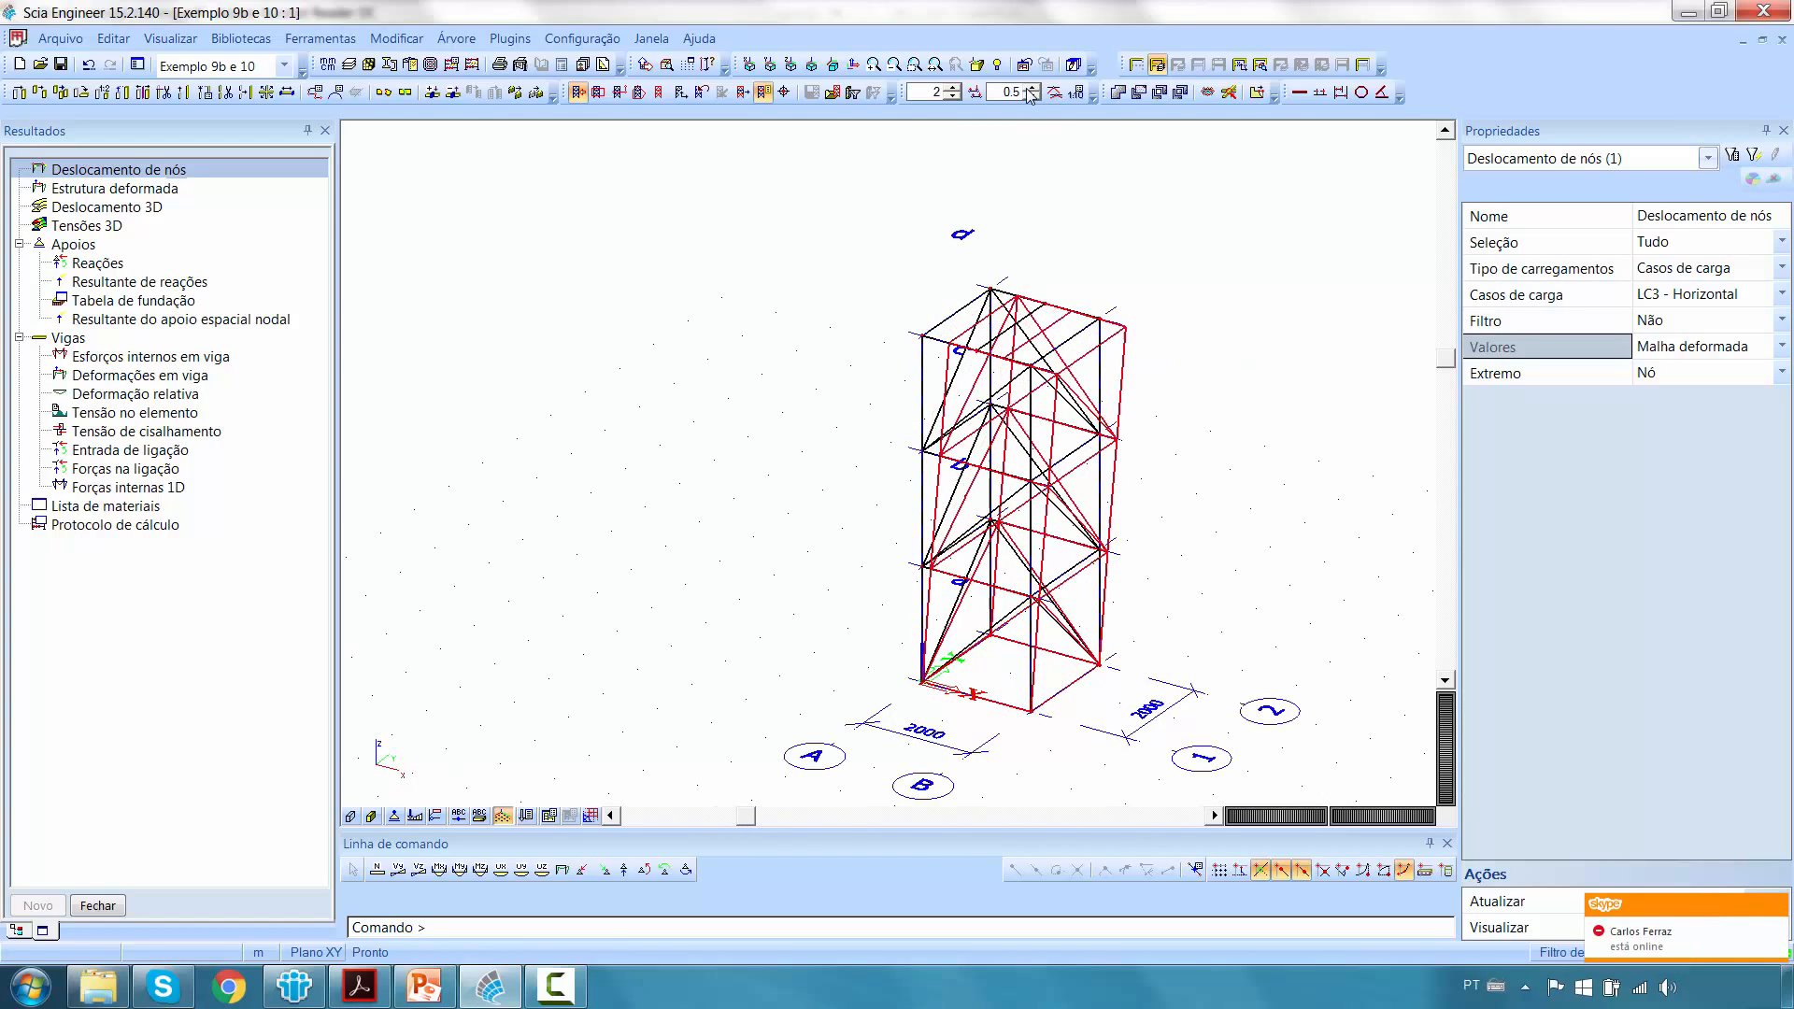
left_click(1032, 87)
mouse_move(1185, 300)
right_mouse_down("ctrl")
mouse_move(1229, 294)
mouse_move(1169, 294)
right_mouse_up("ctrl")
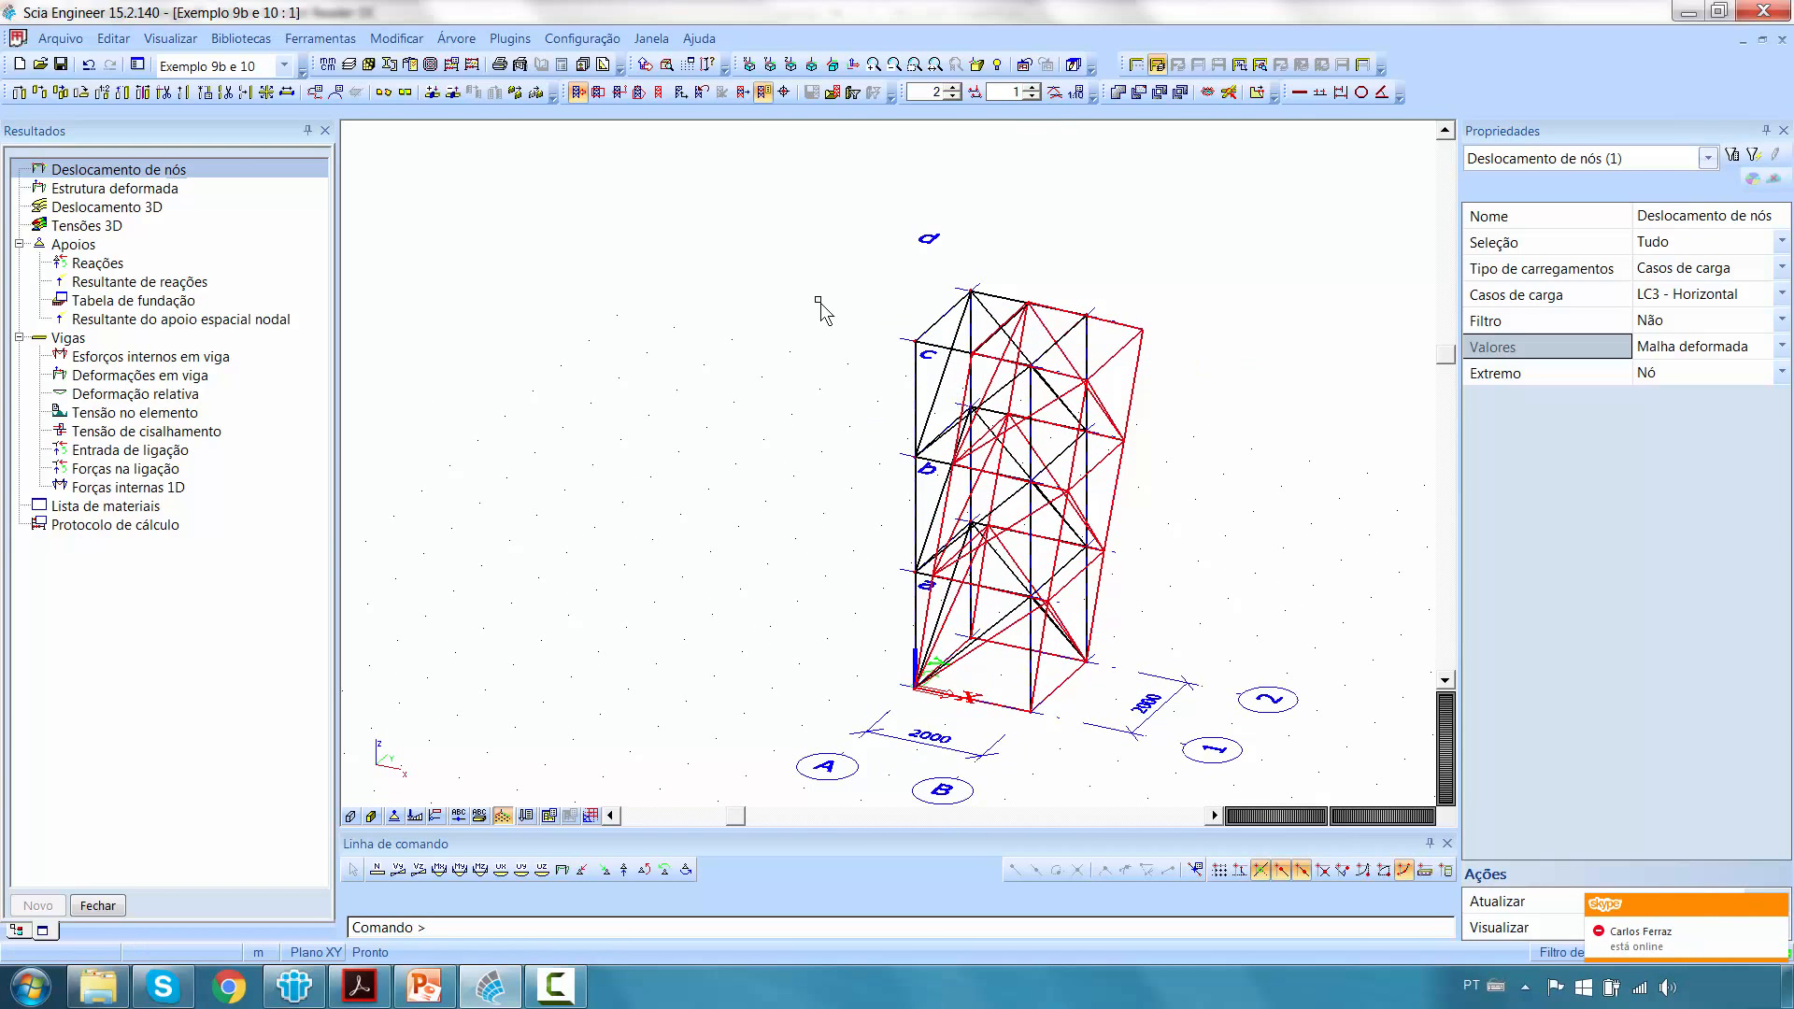
Play the deformed tower's movement in a new animation window and close that window.
left_click(177, 41)
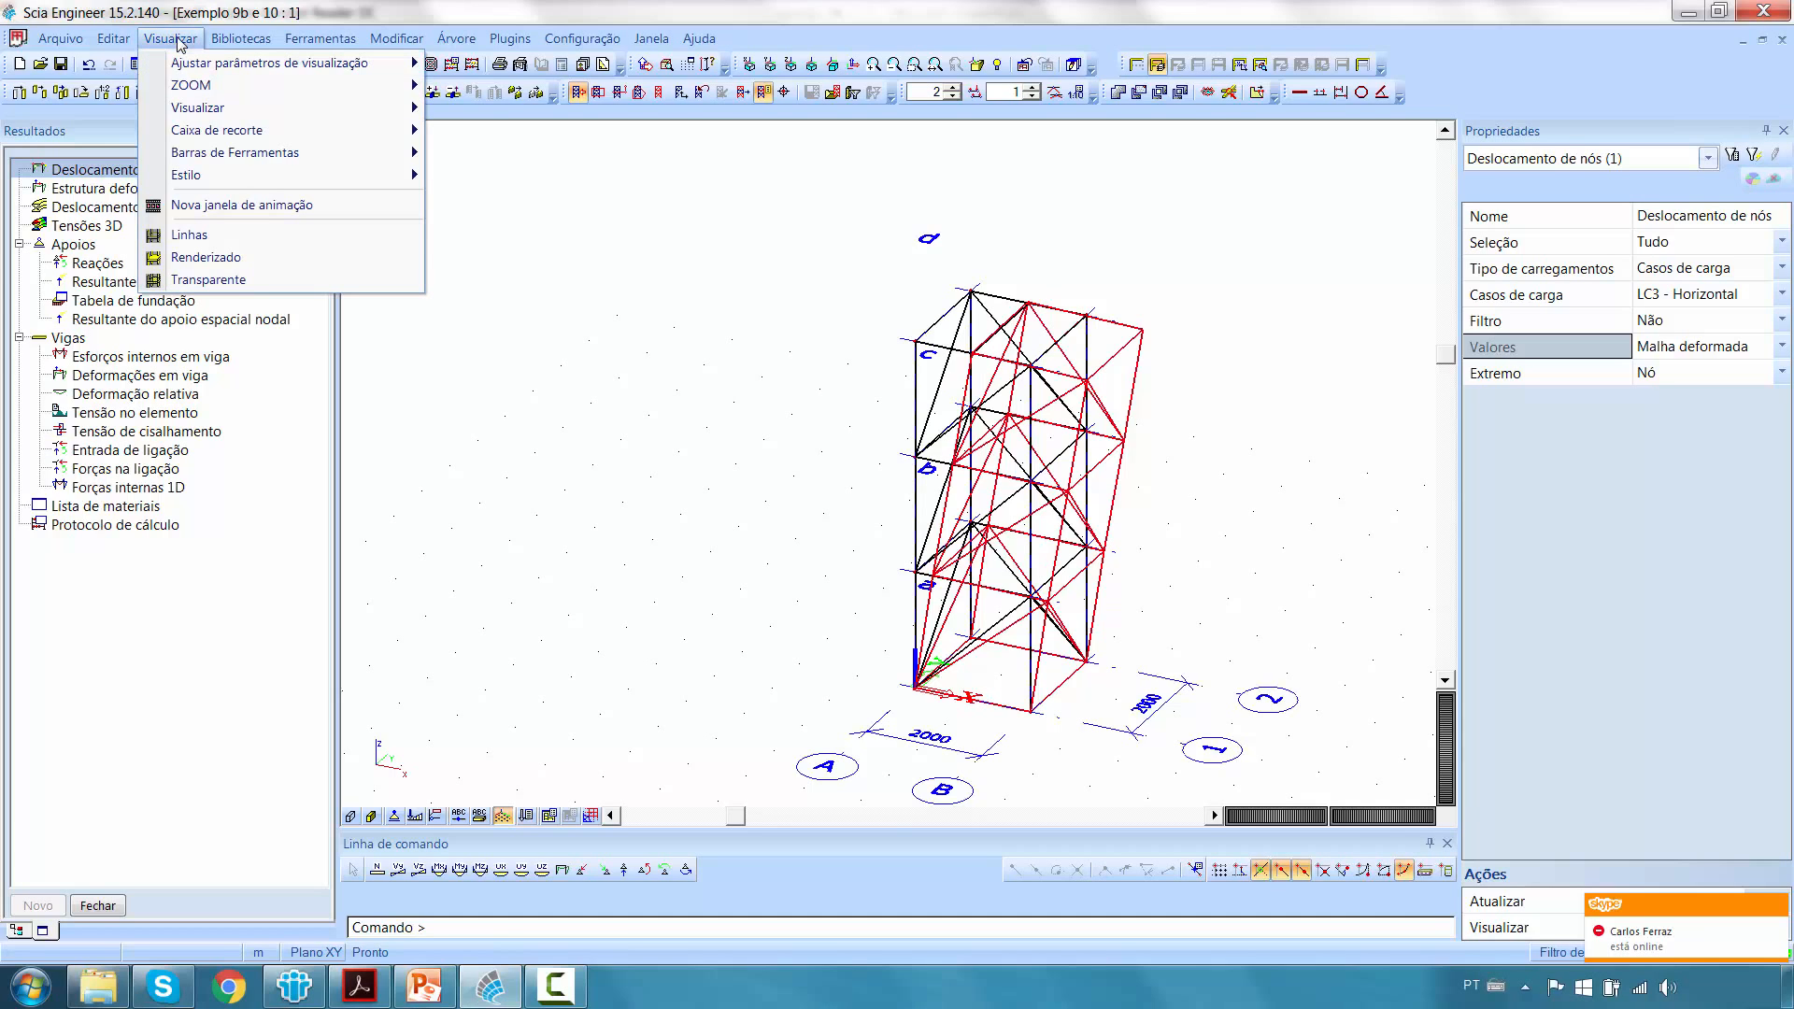
left_click(211, 206)
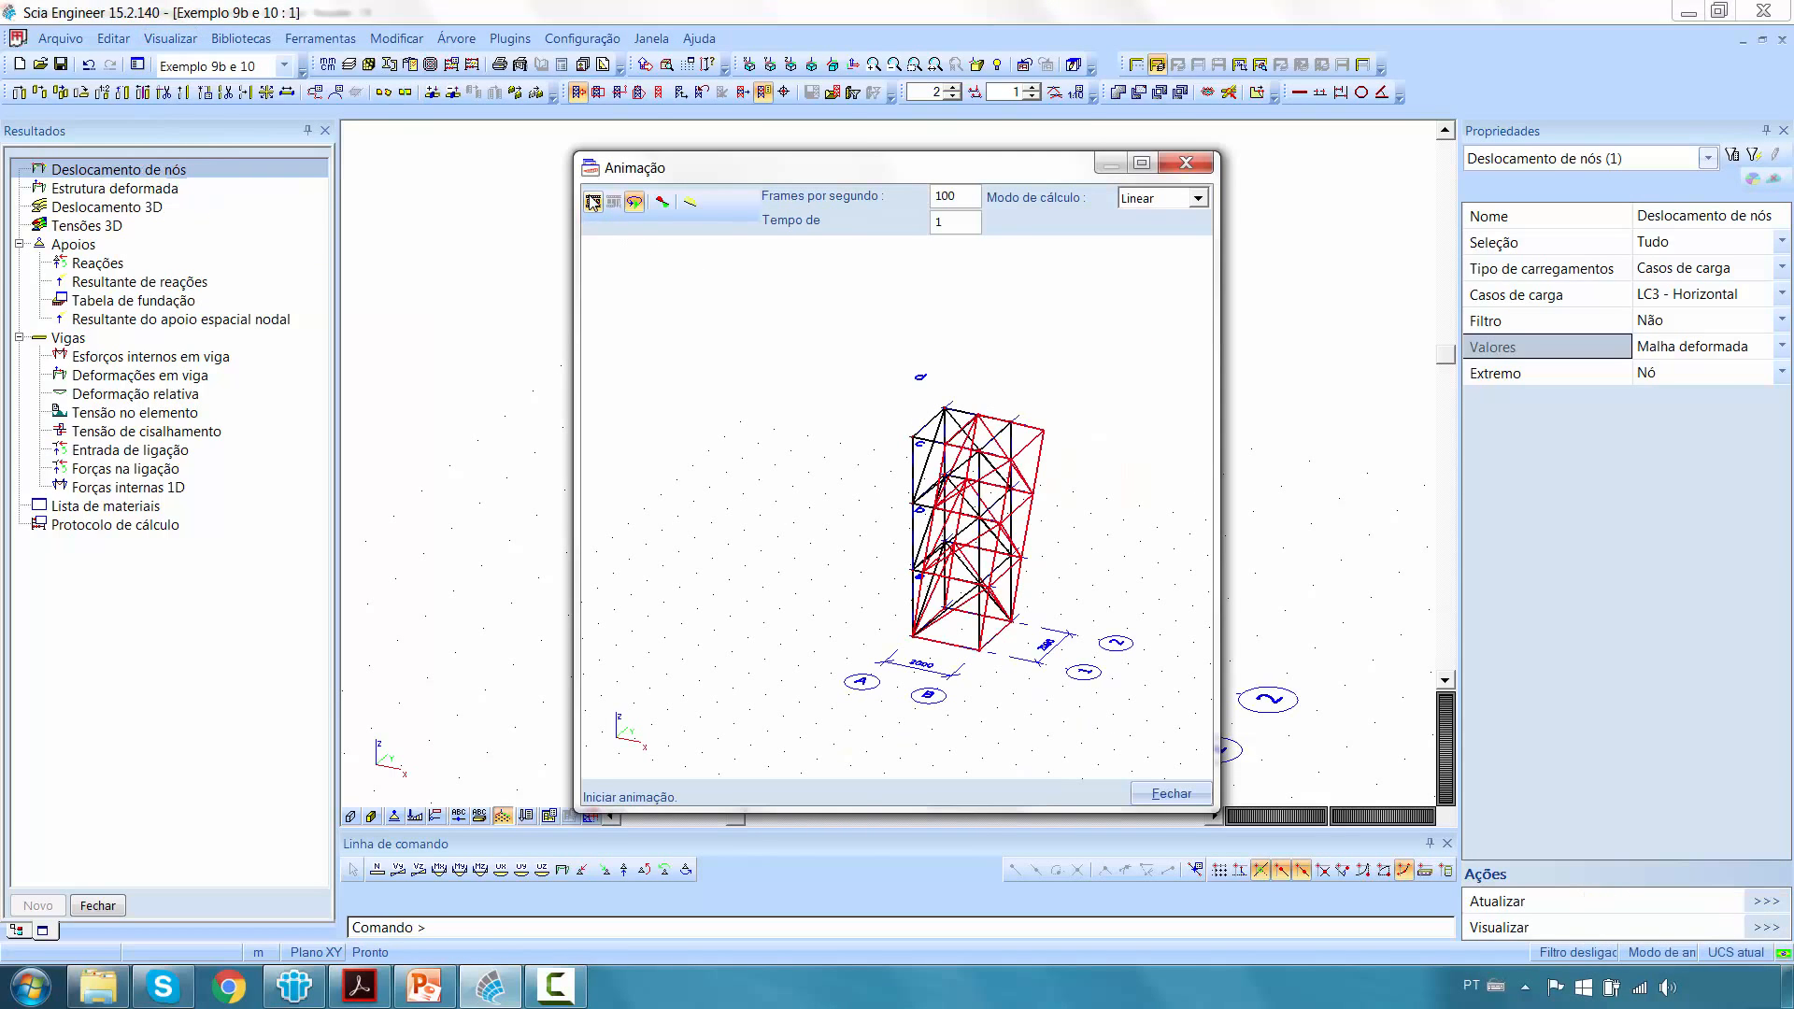
left_click(593, 204)
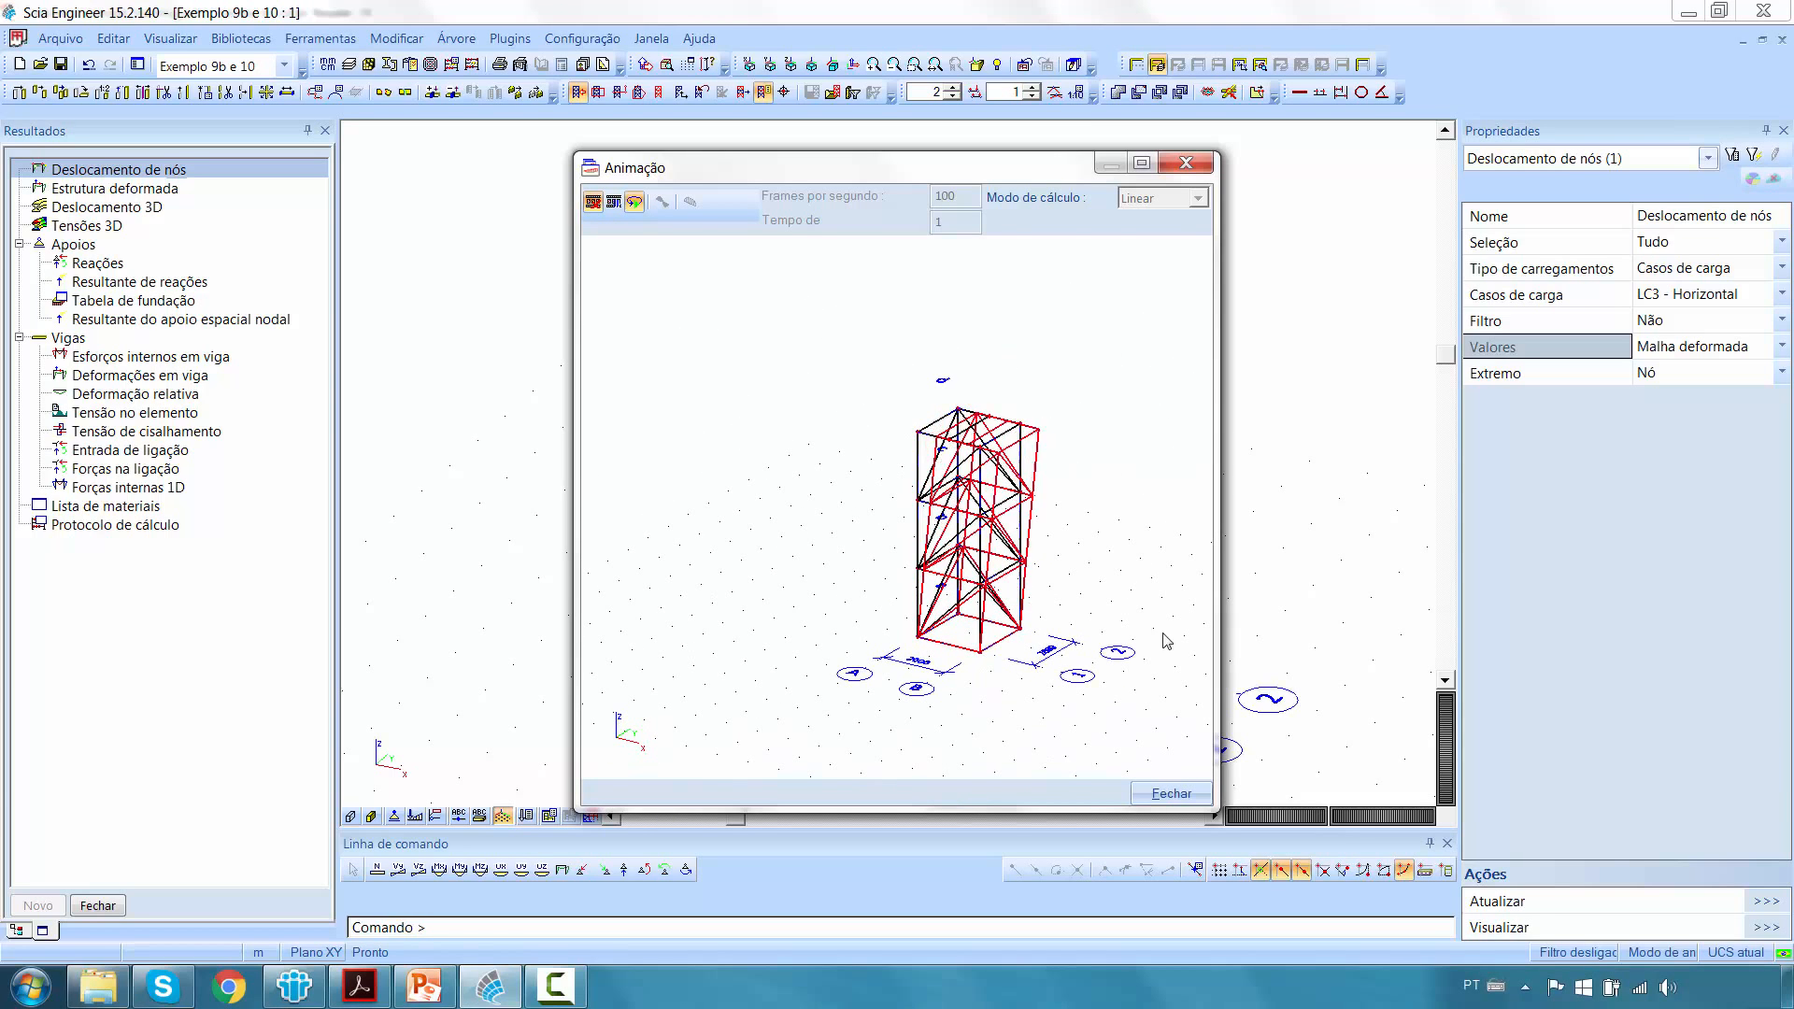
left_click(1172, 794)
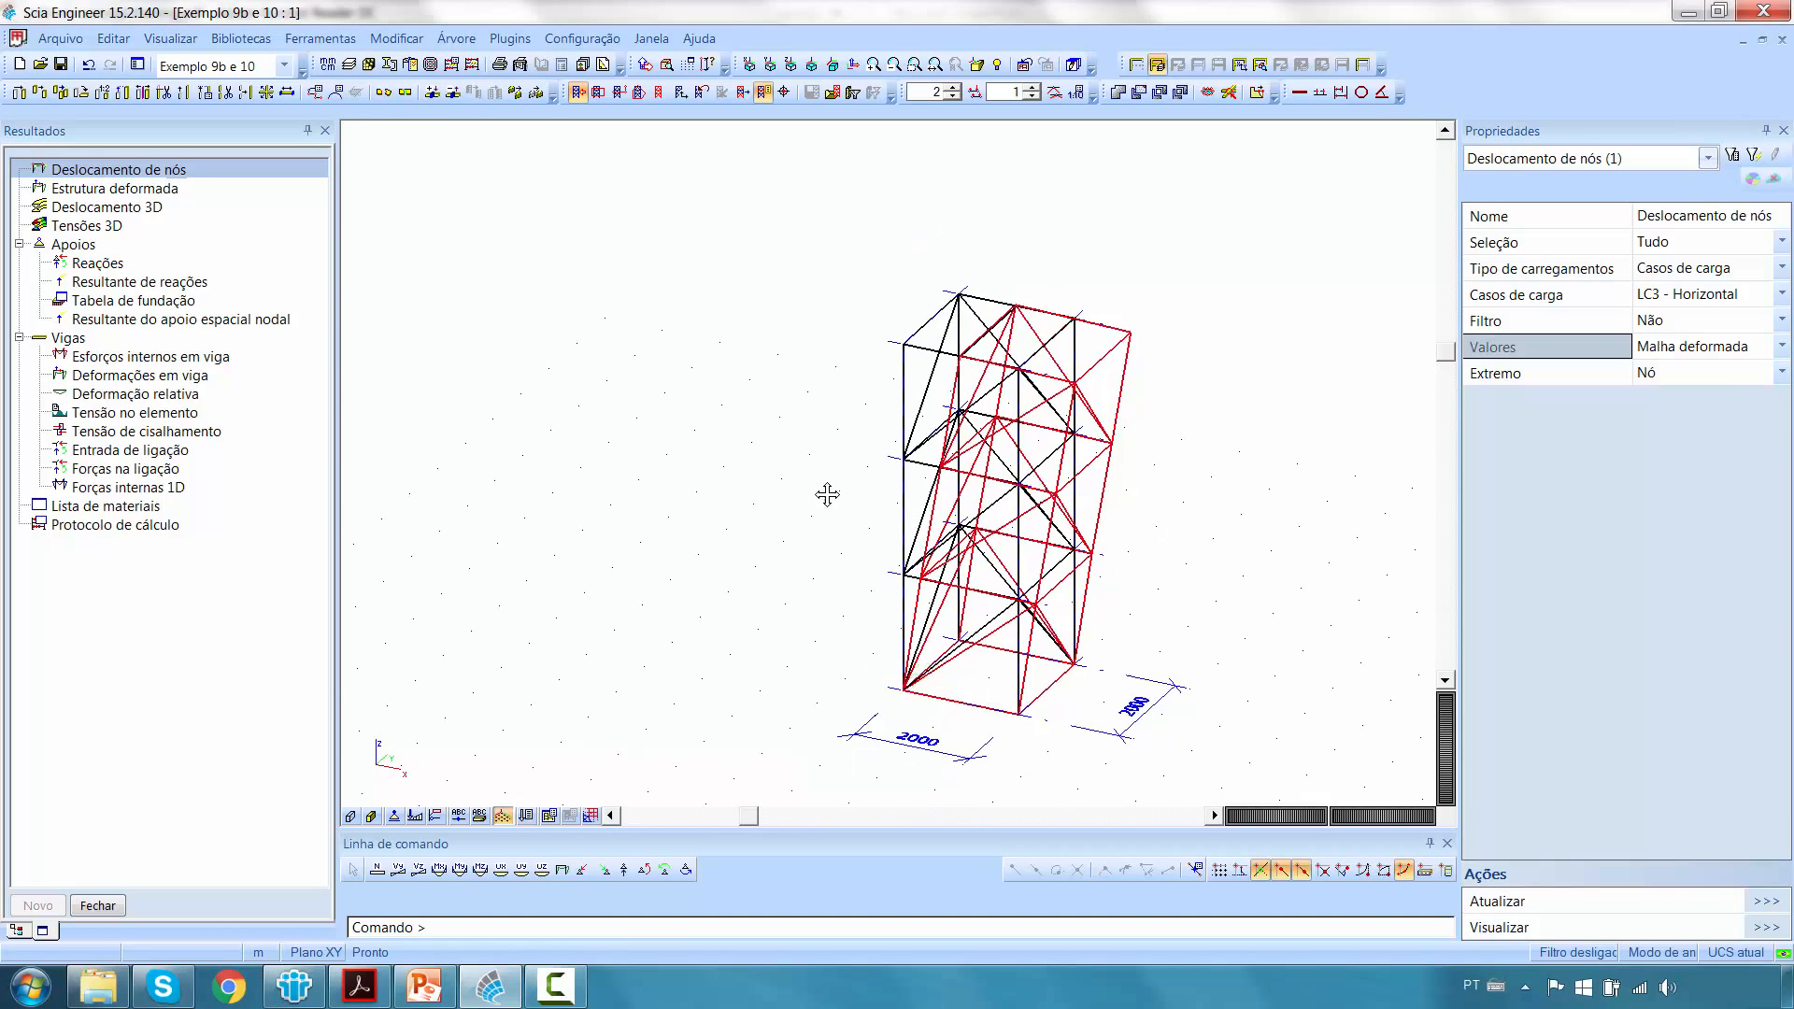
Set the load type of the nodal displacement results to Combinações, using combination CO1 and keeping Malha deformada as the displayed values.
left_click(1735, 271)
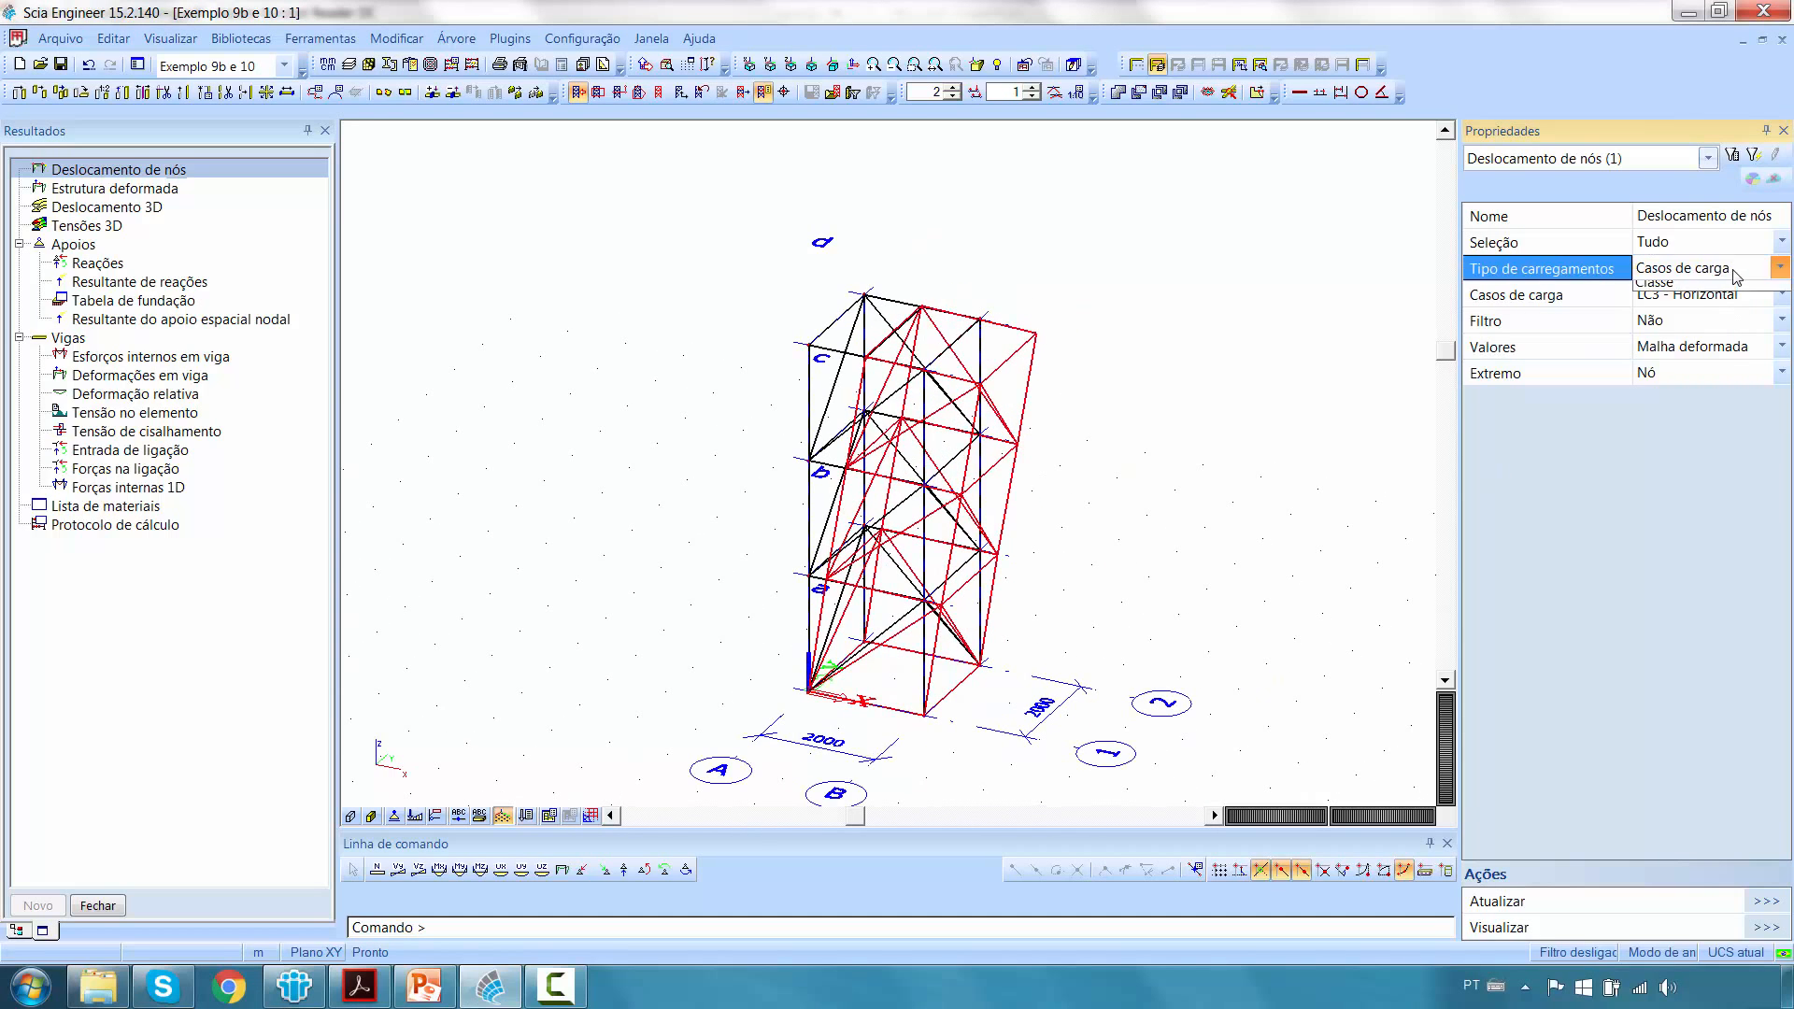
left_click(1688, 292)
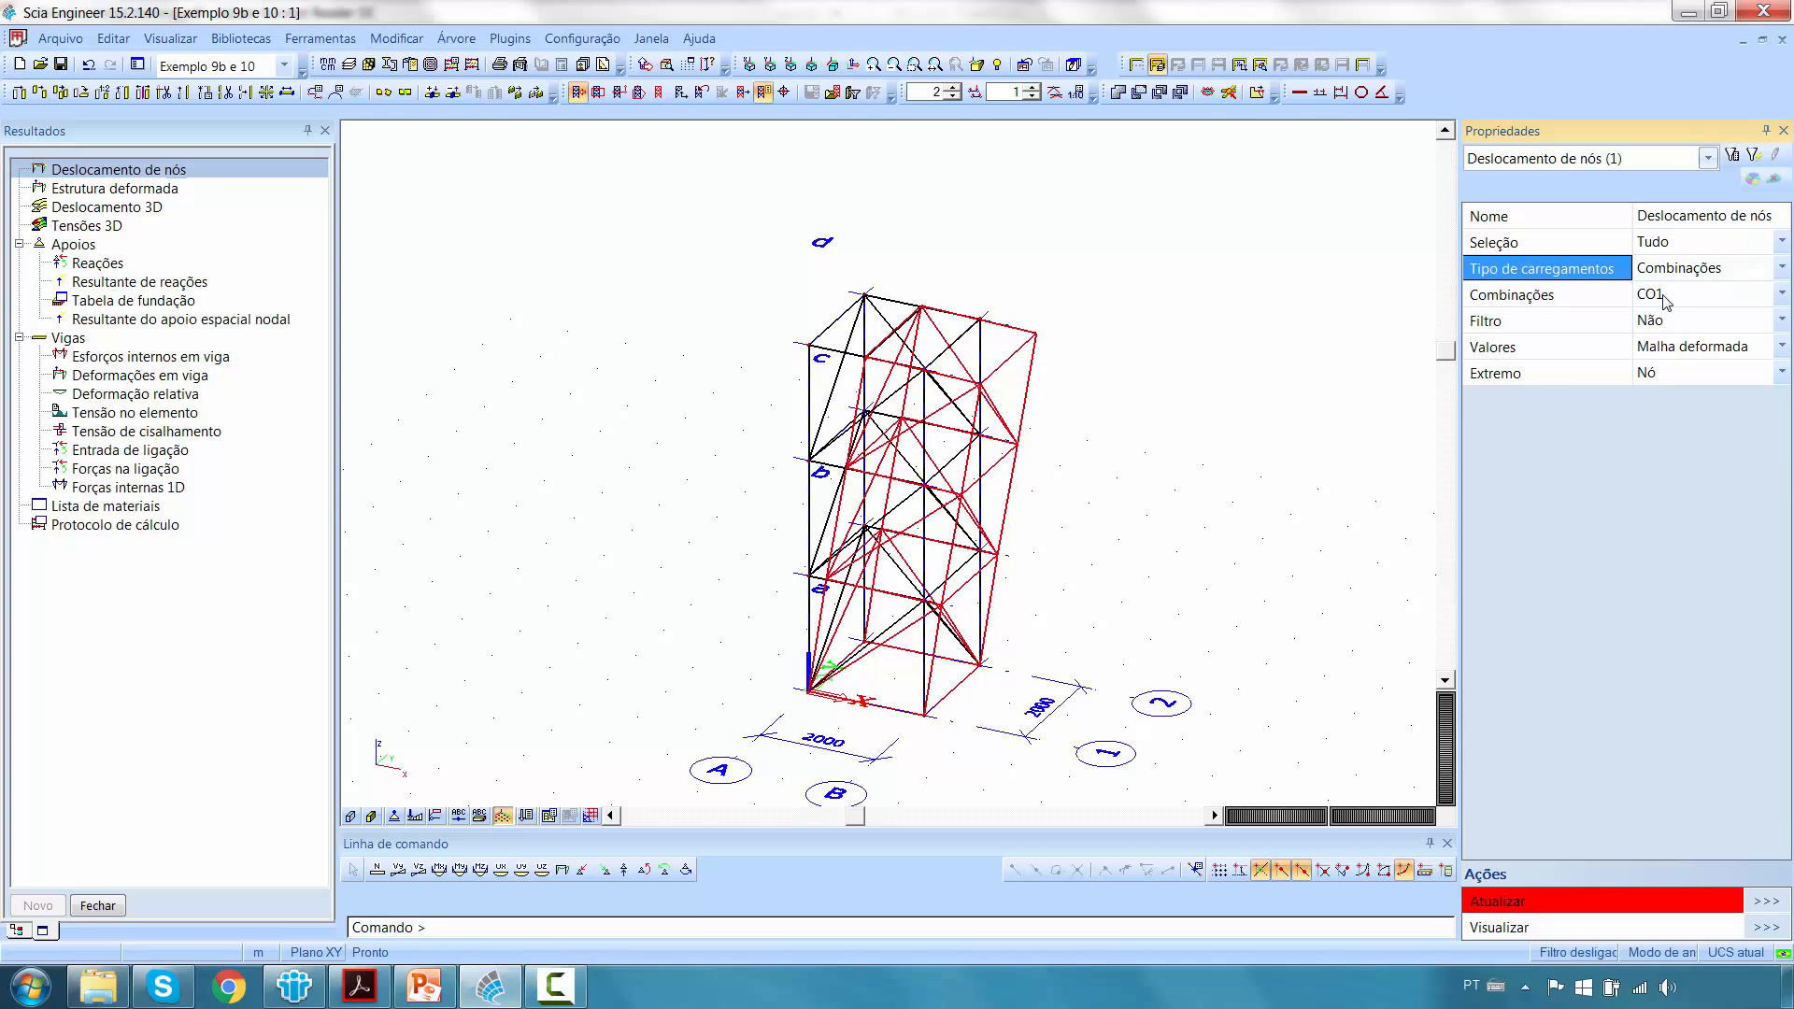
left_click(1692, 272)
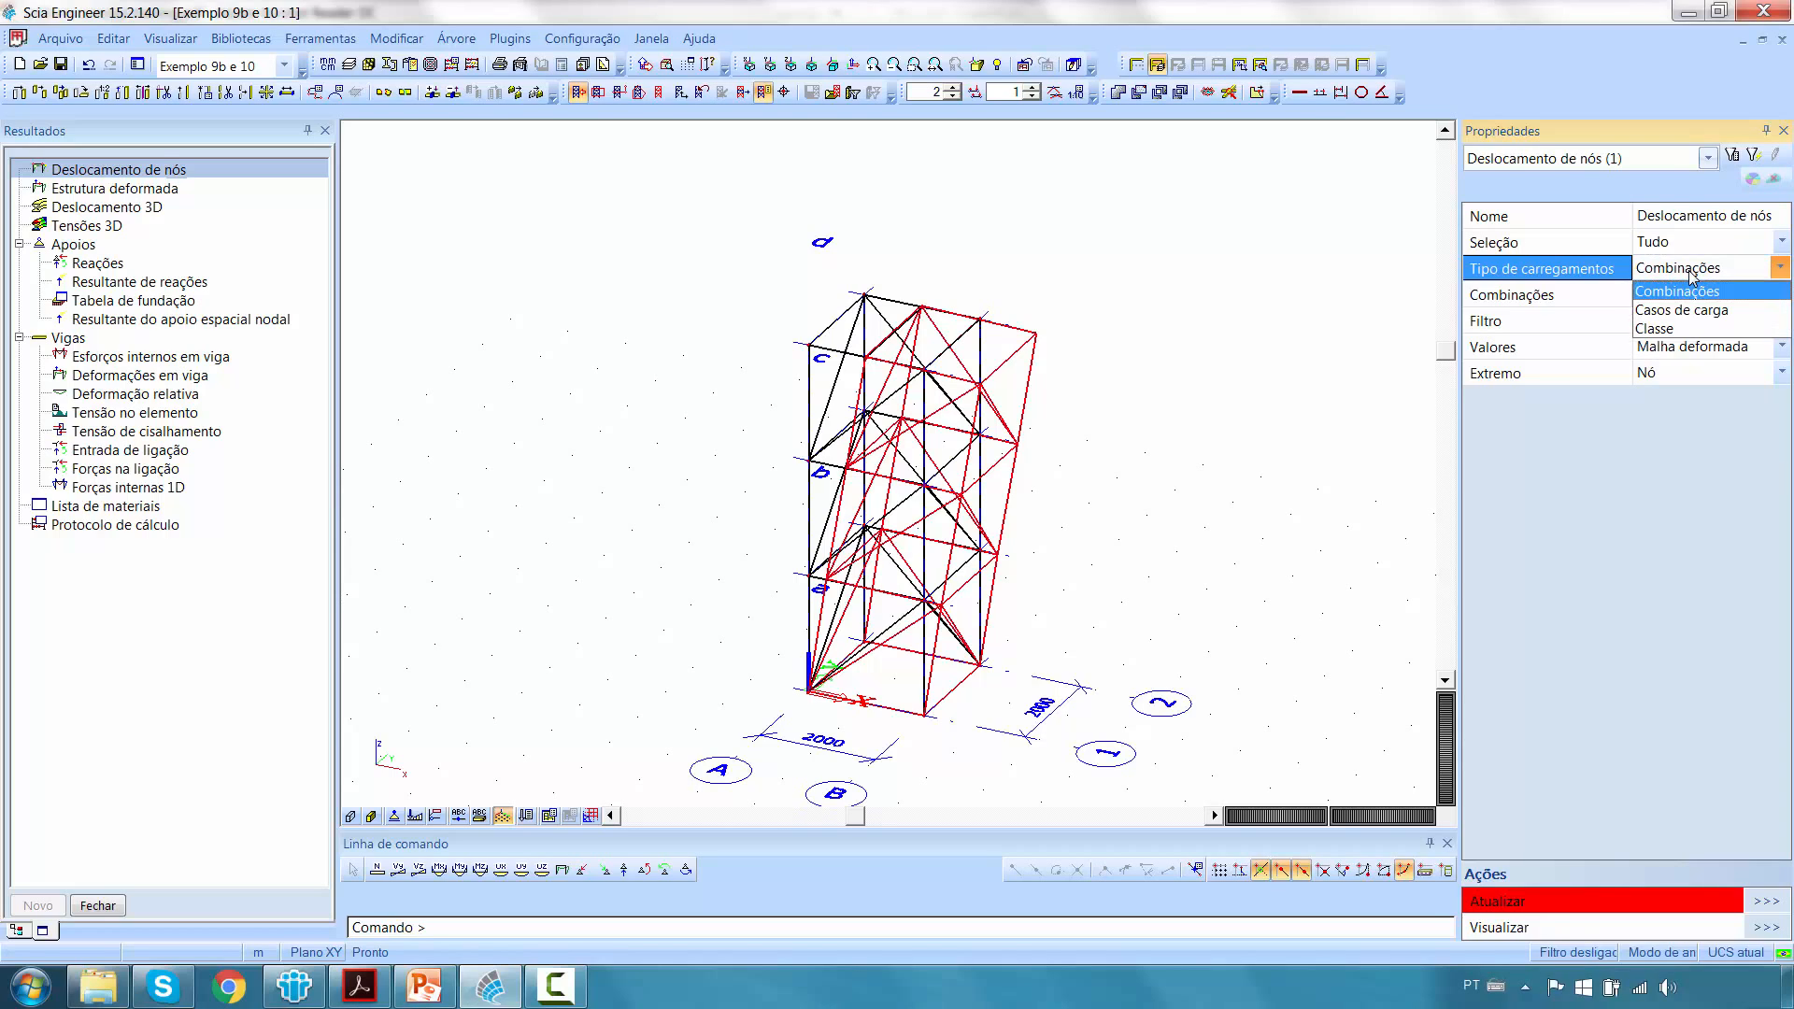
left_click(1691, 271)
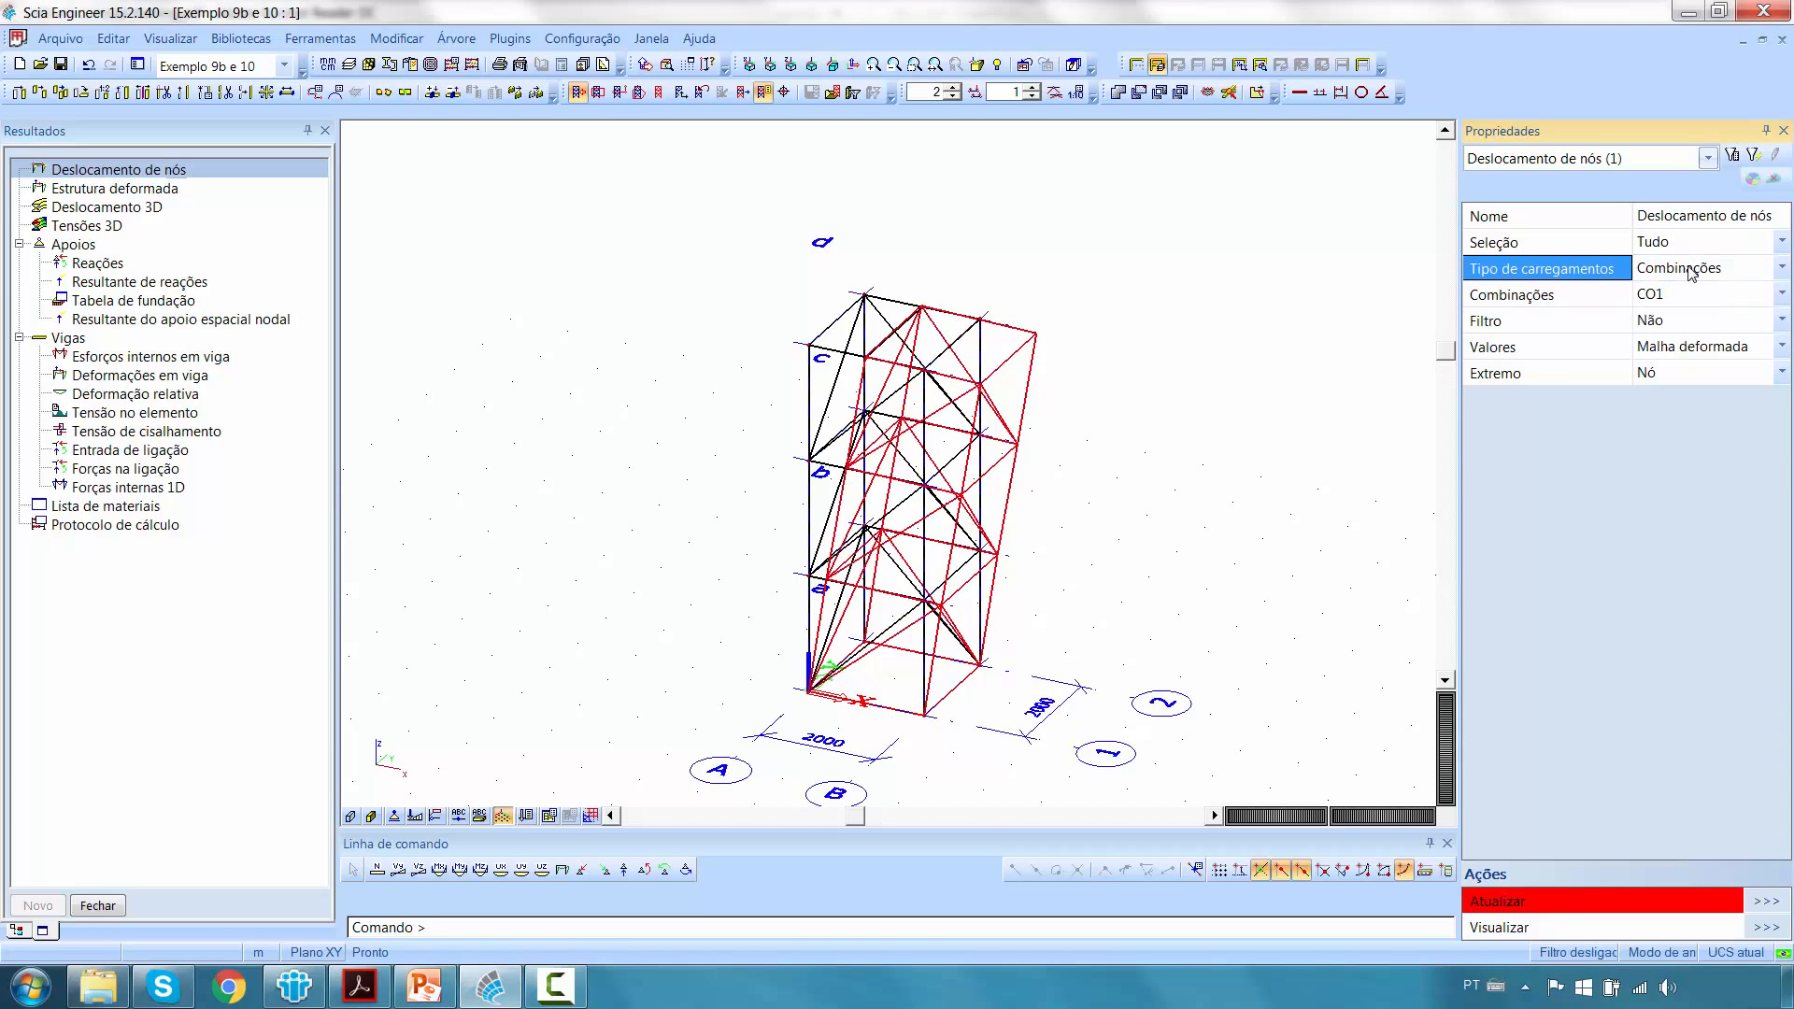
left_click(1684, 347)
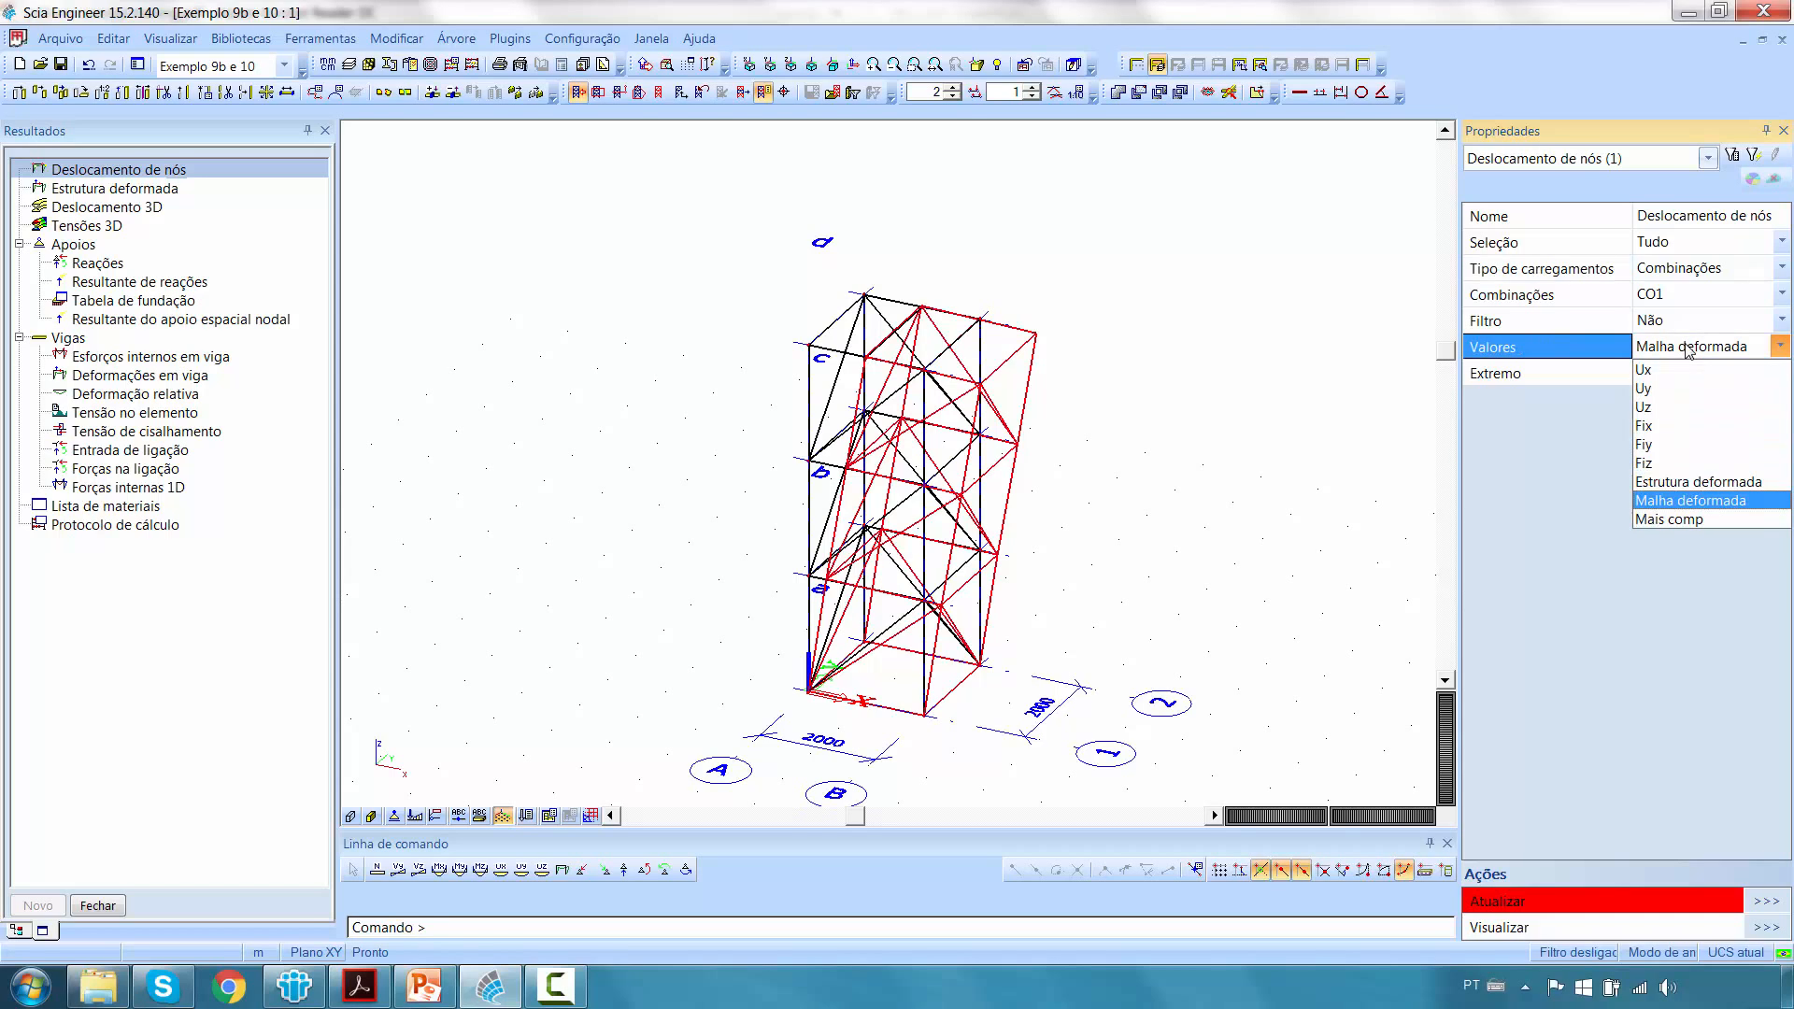
left_click(1684, 347)
left_click(1708, 270)
left_click(1709, 270)
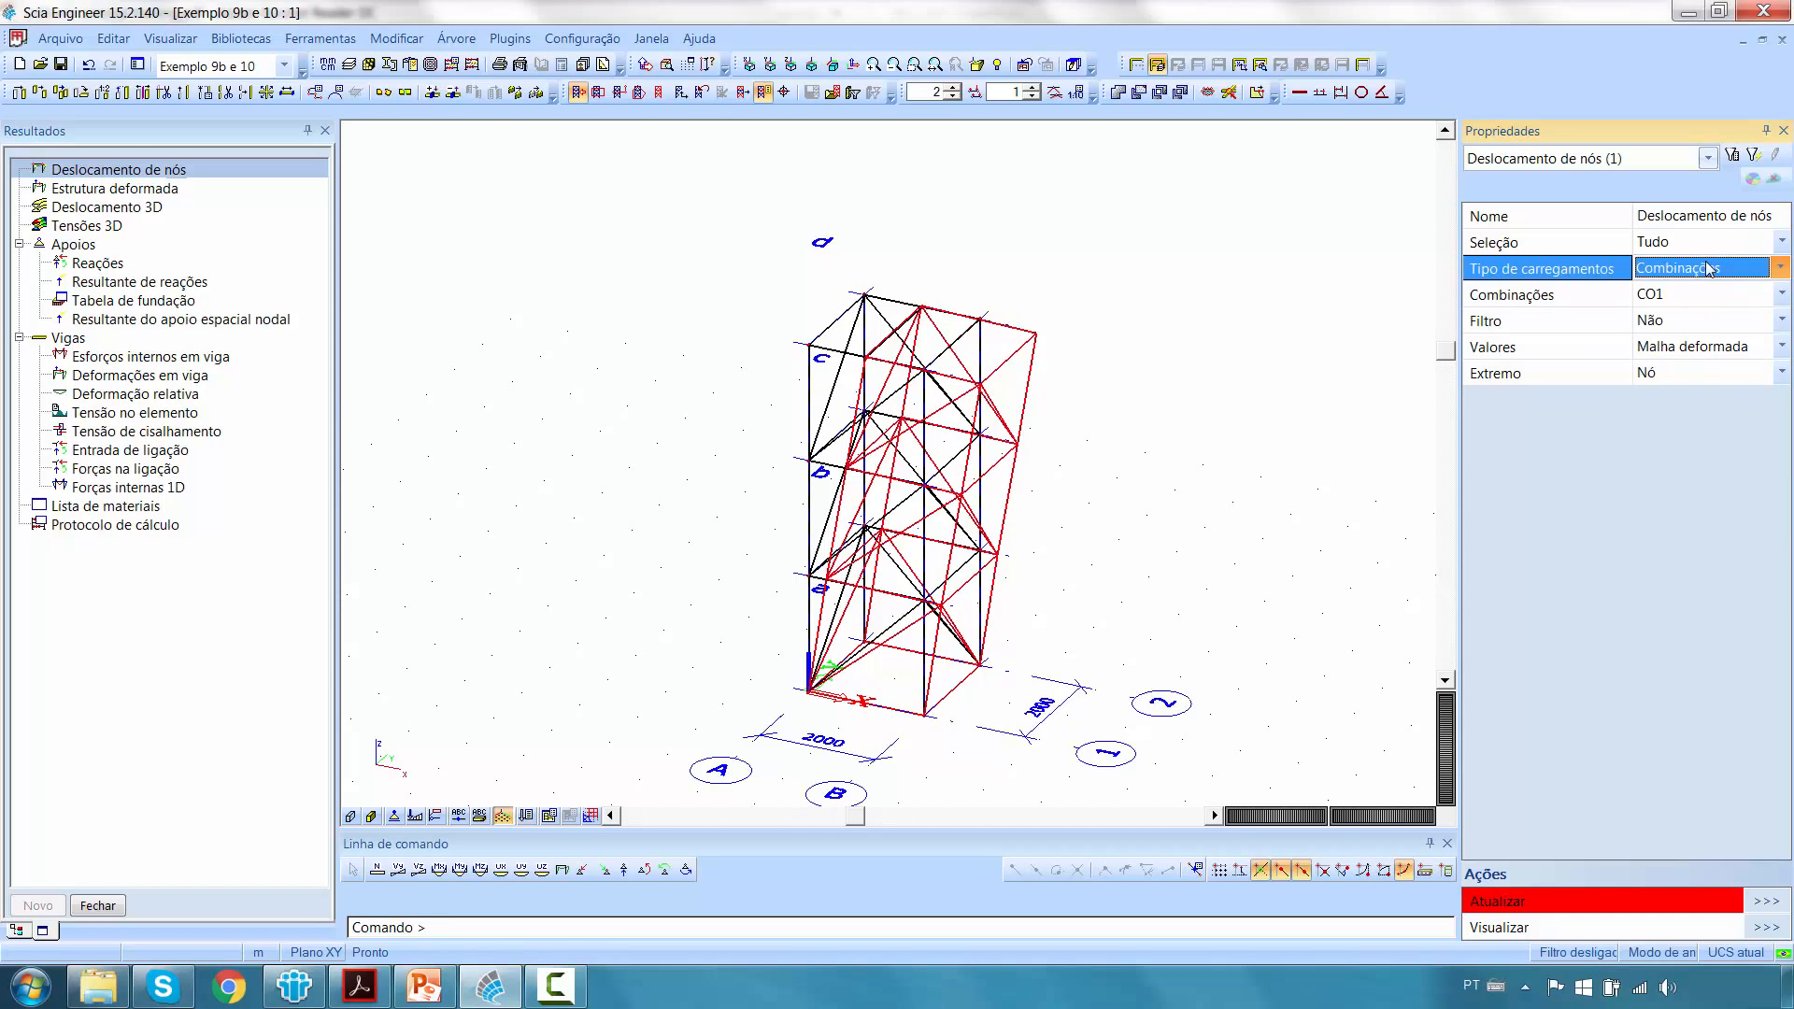
left_click(1708, 344)
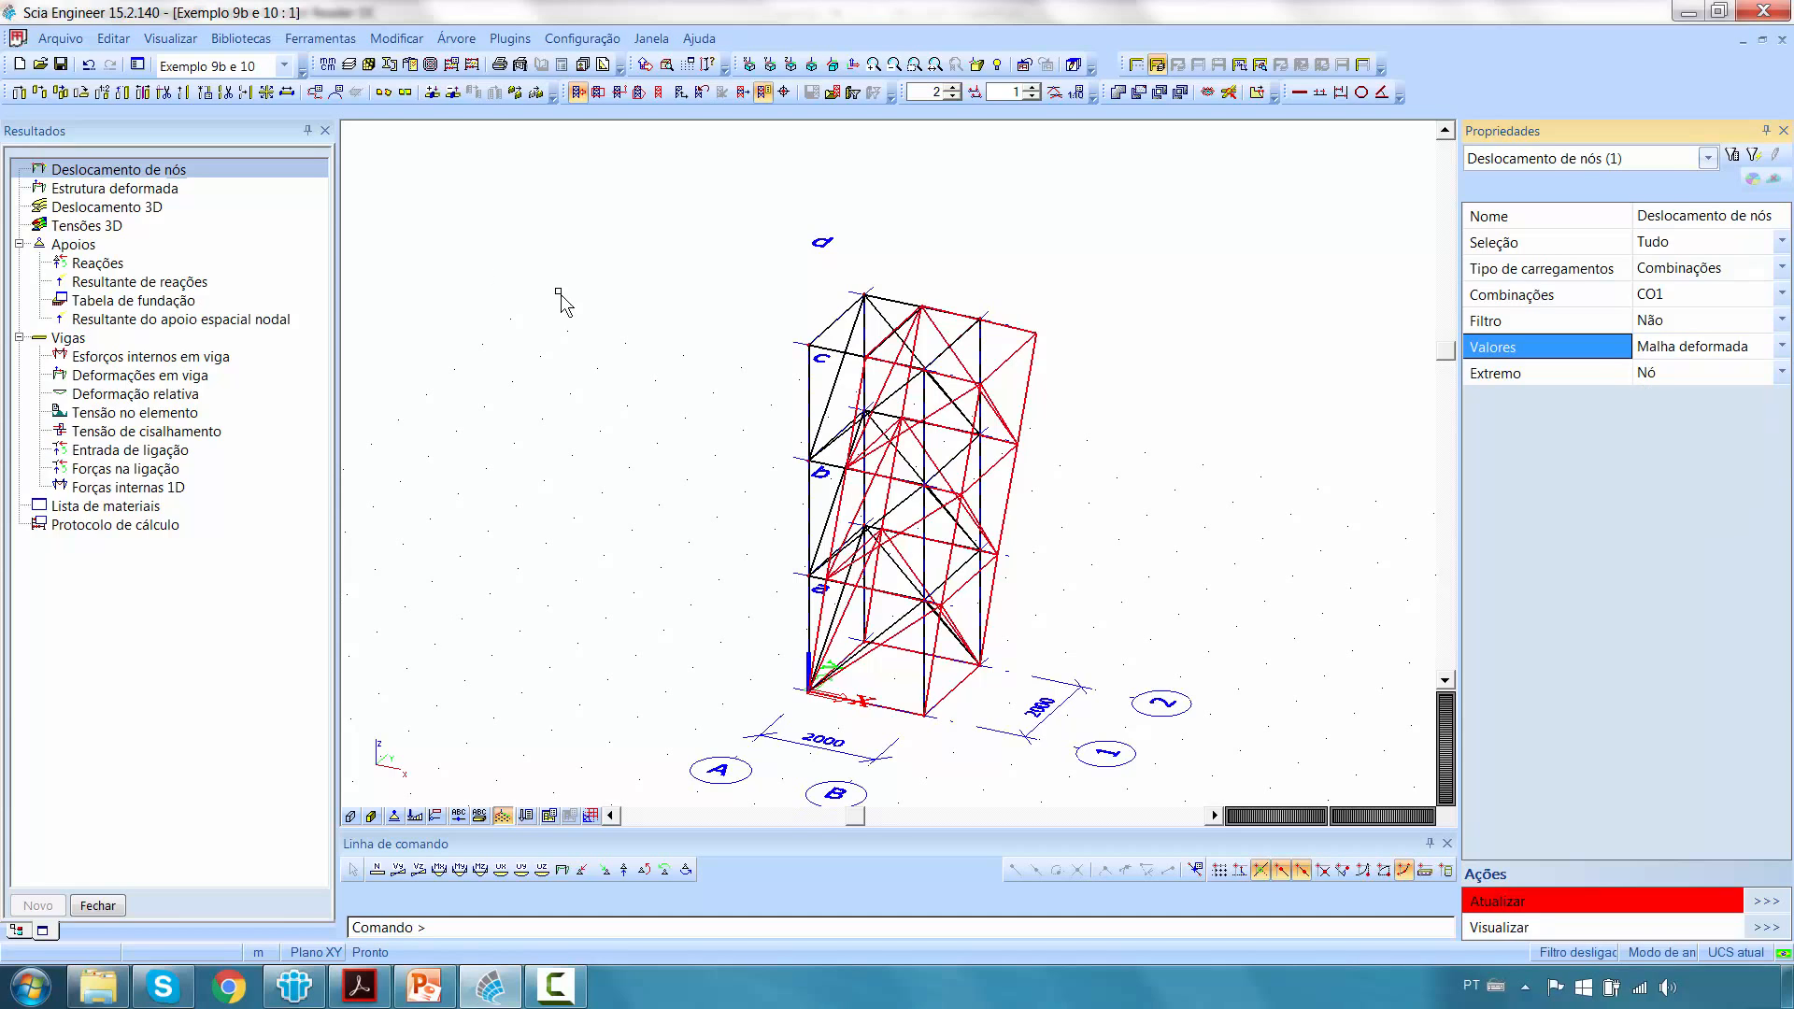
Show the Estrutura deformada results for LC1 - Peso próprio and refresh the drawing.
left_click(128, 188)
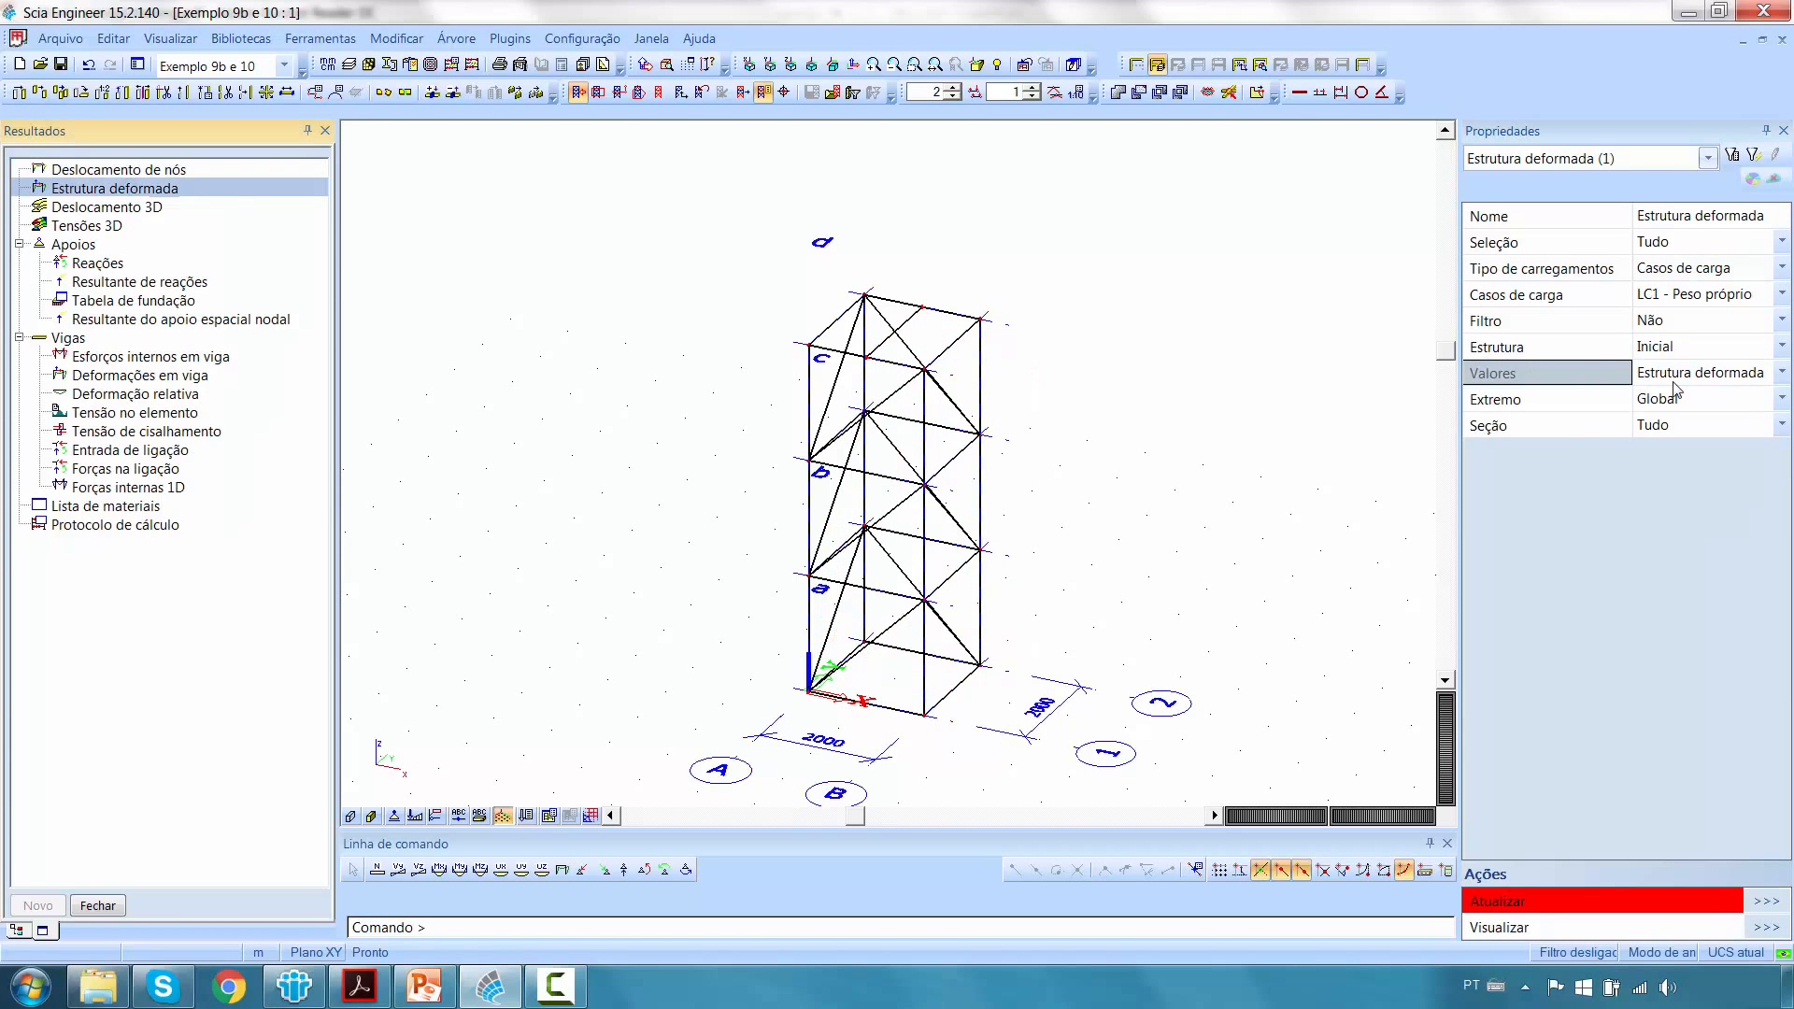
left_click(1763, 374)
left_click(1766, 507)
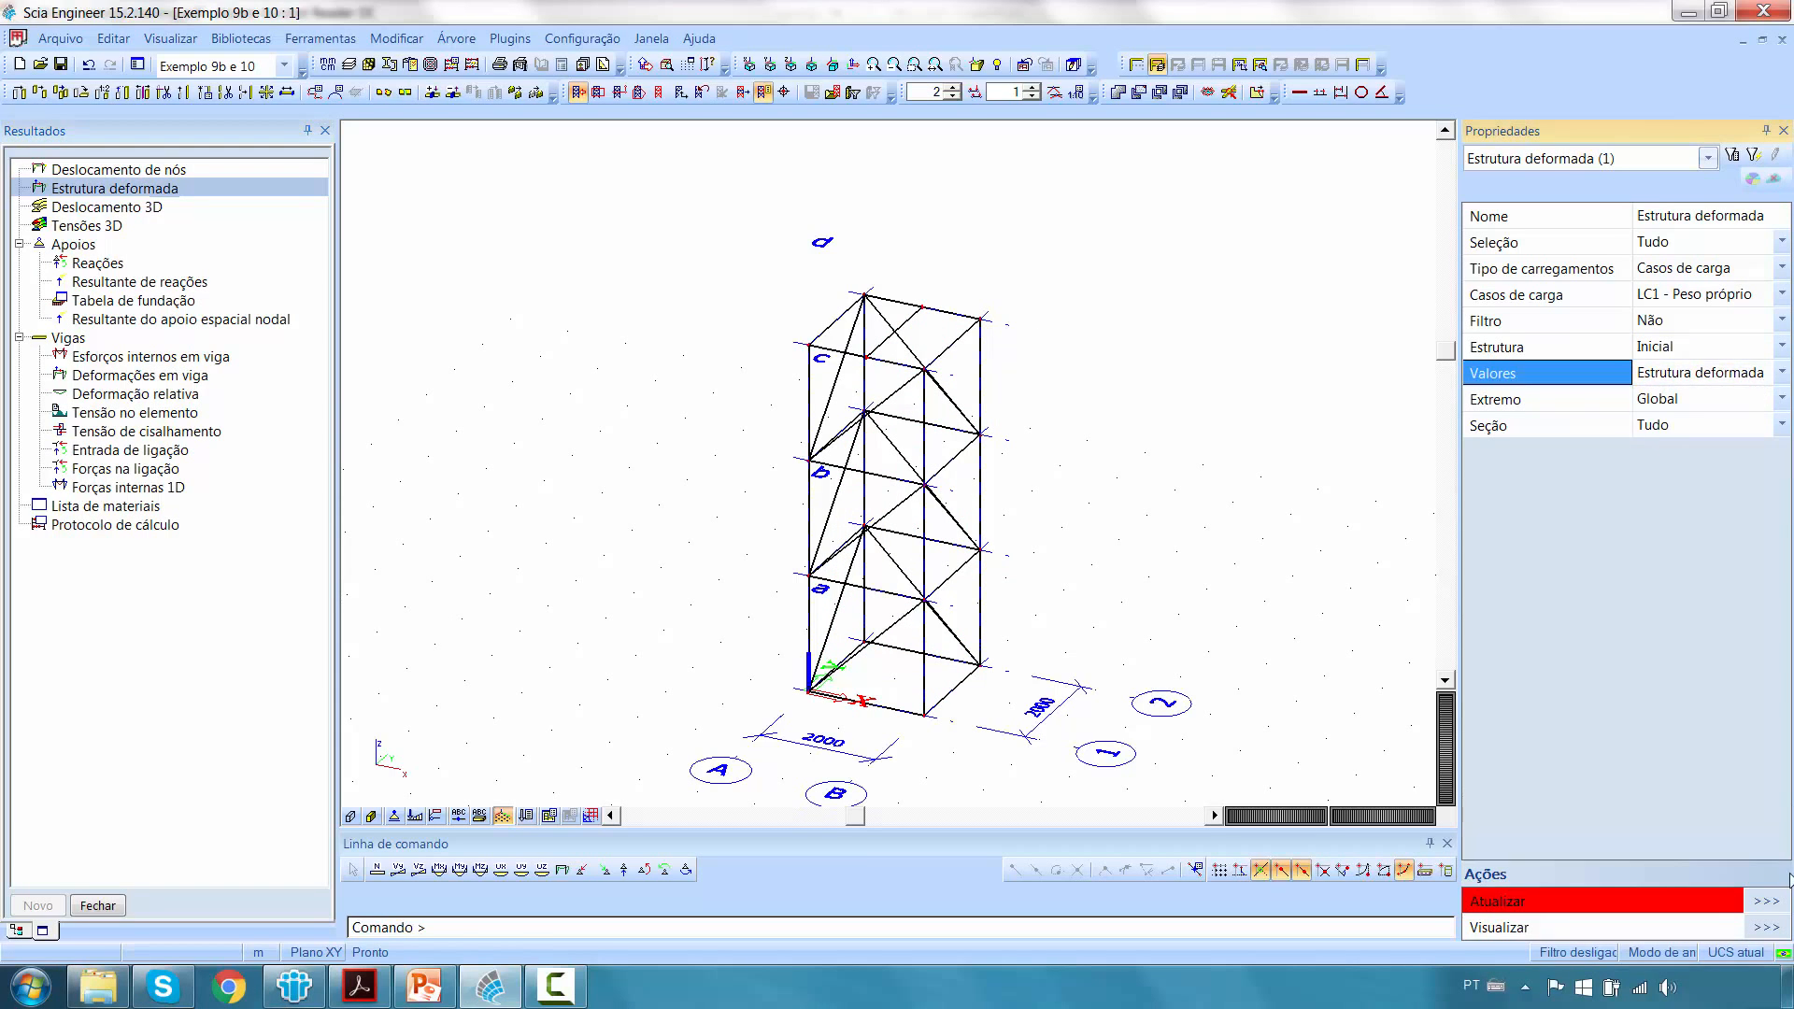
left_click(1775, 903)
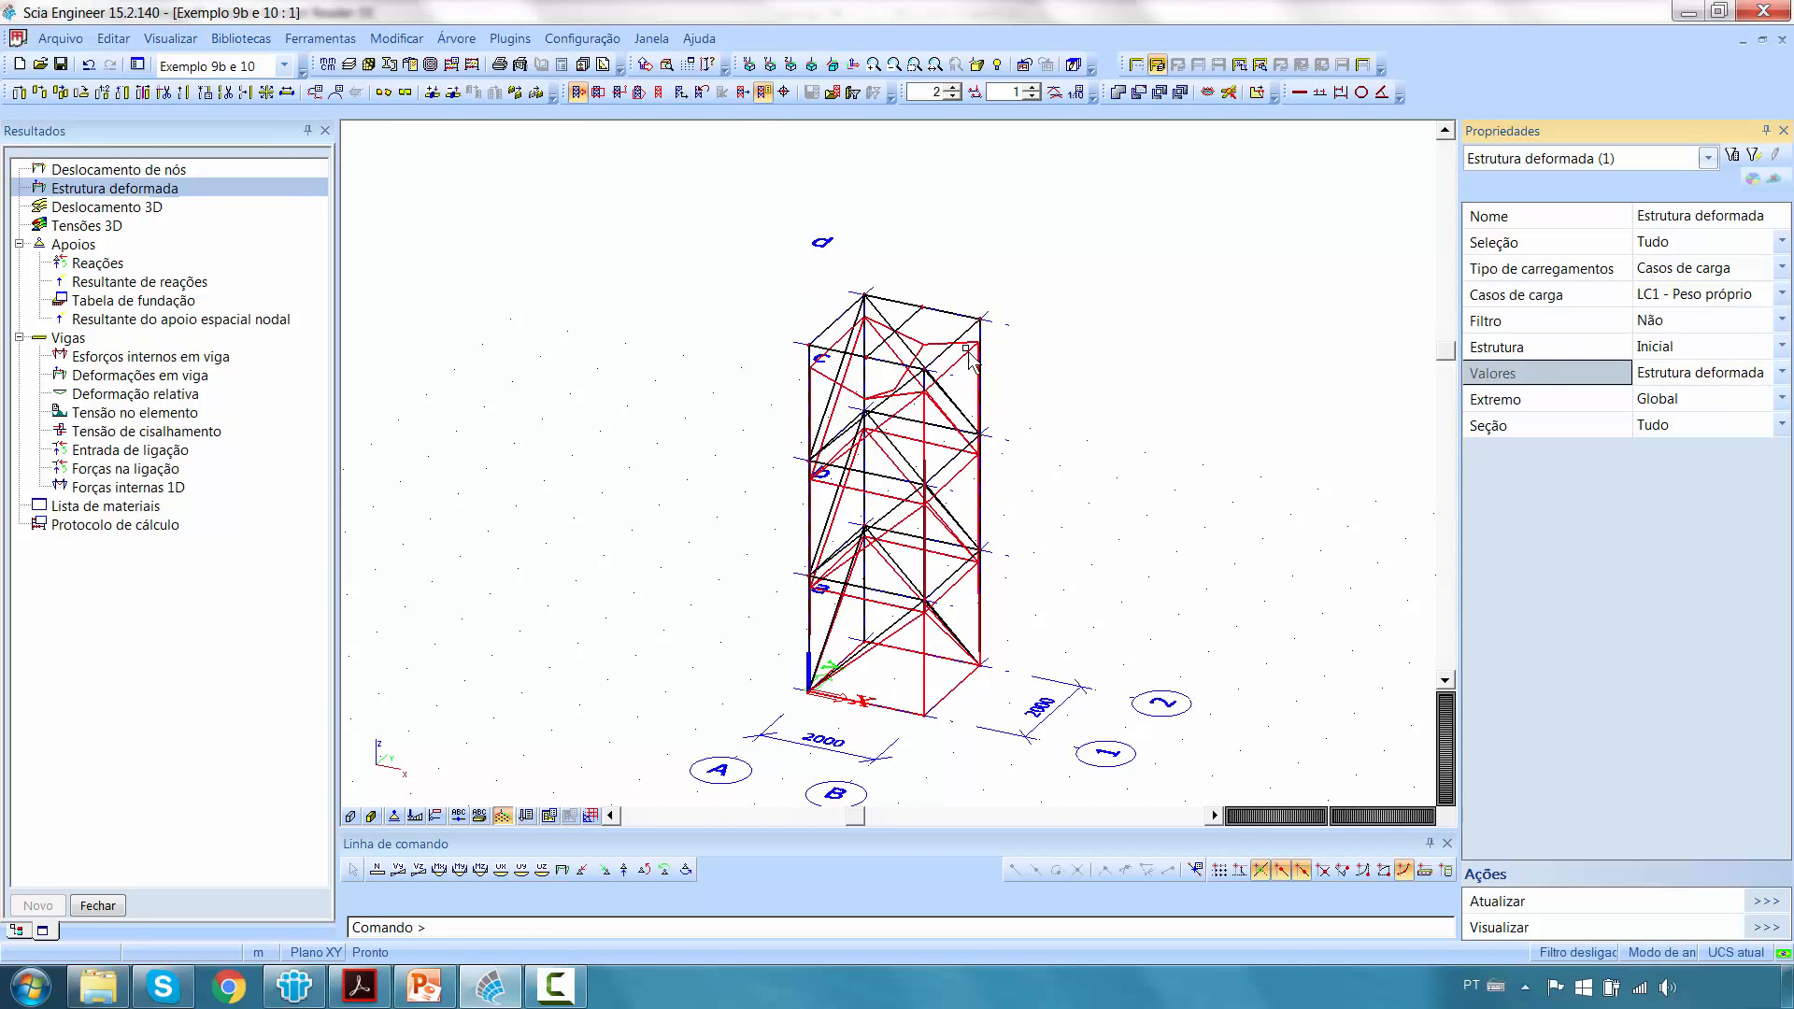
Play the deformed structure's movement in a new animation window, close it and return to the nodal displacement results.
left_click(170, 38)
left_click(218, 214)
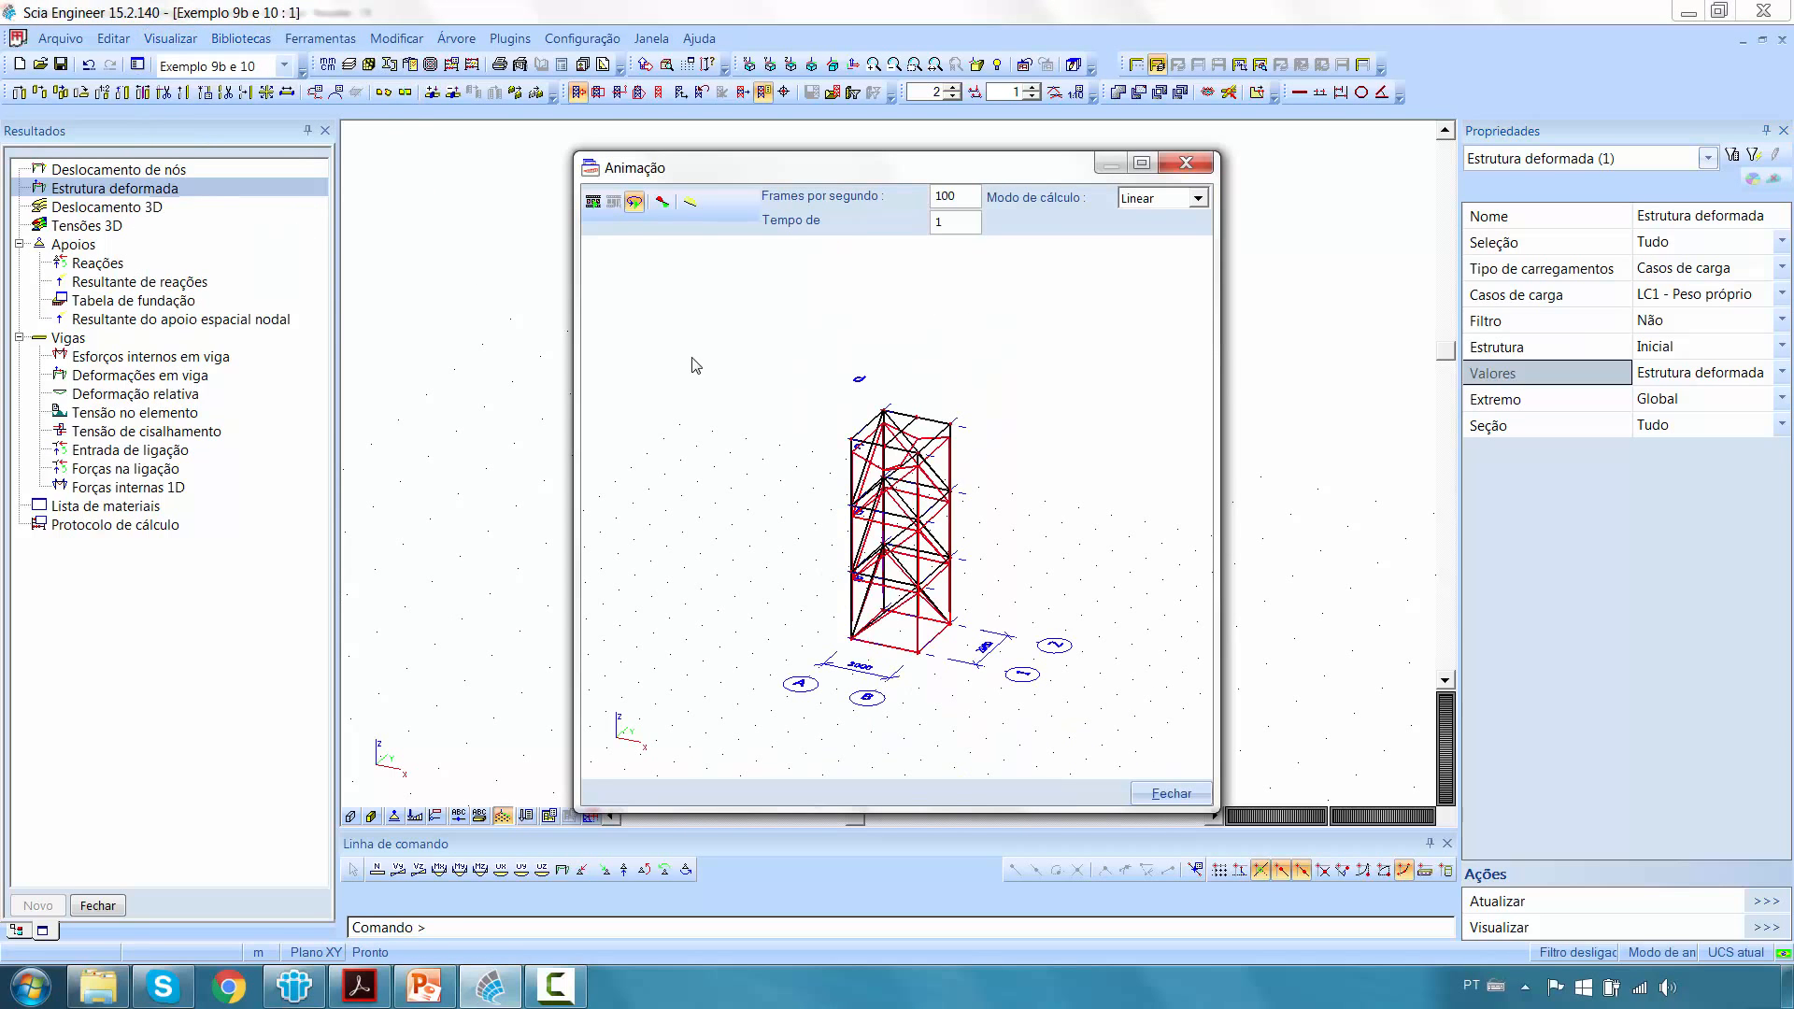
left_click(592, 199)
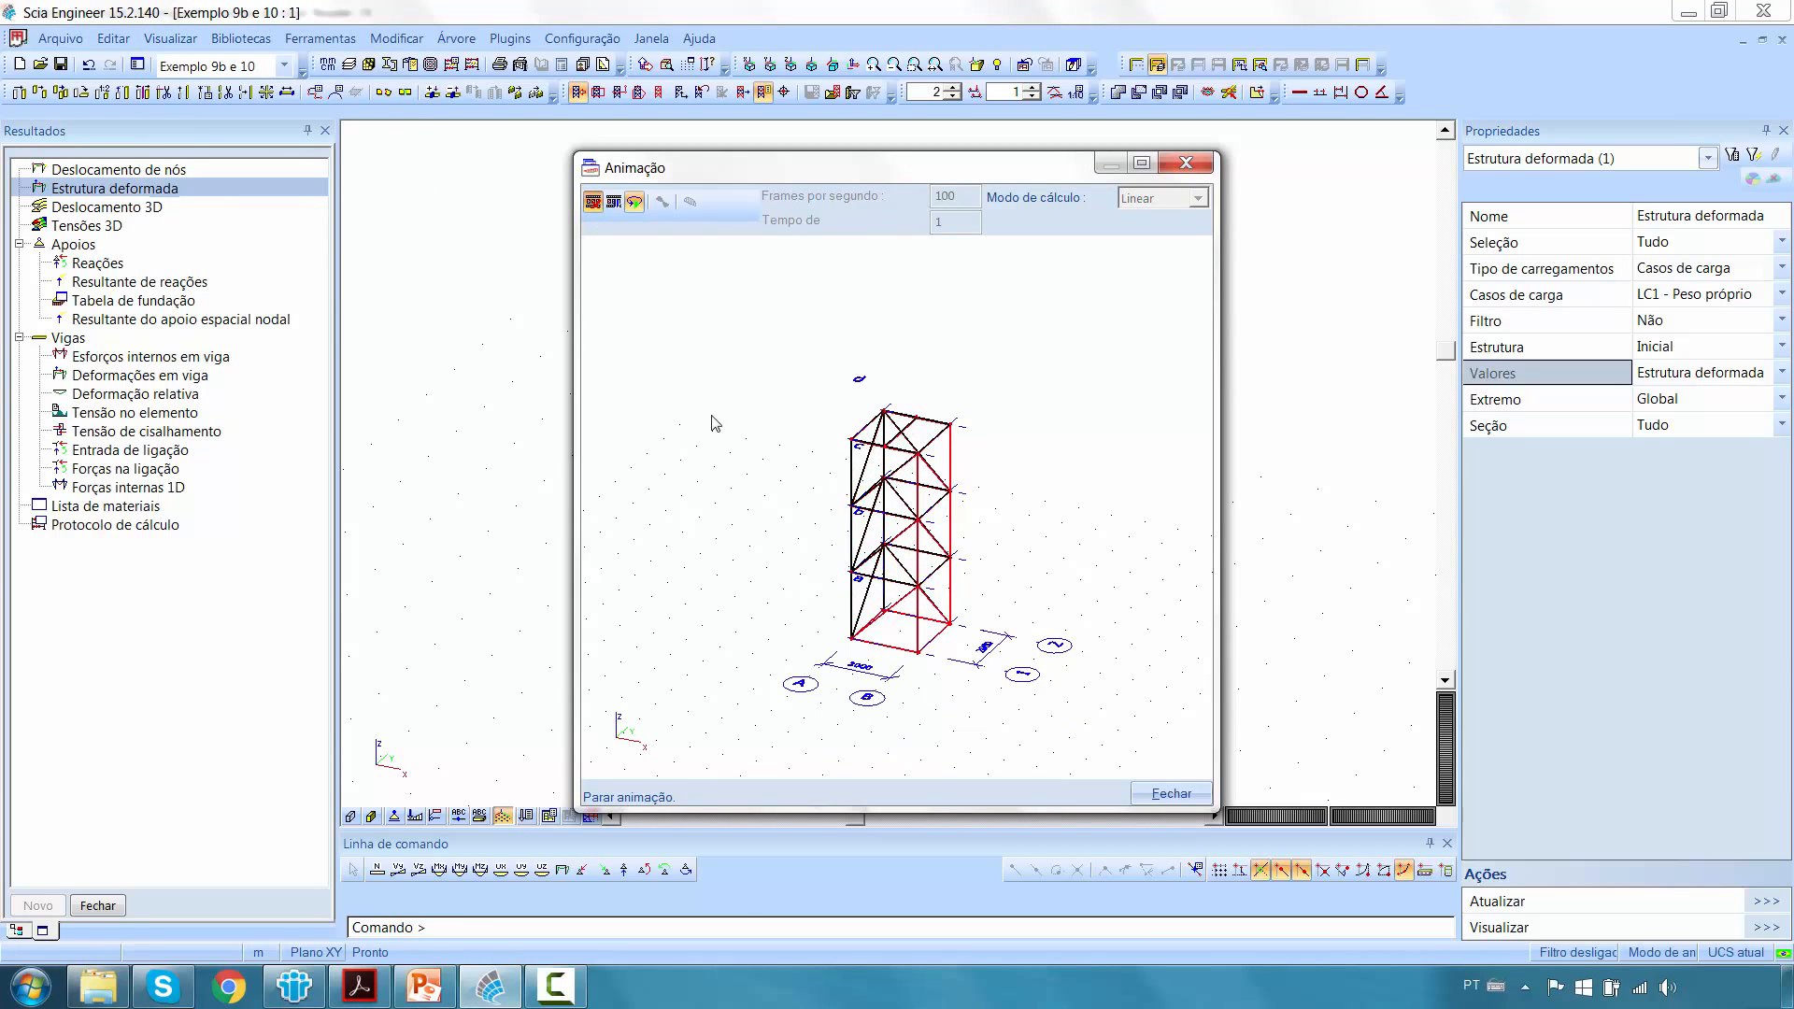
left_click(1187, 164)
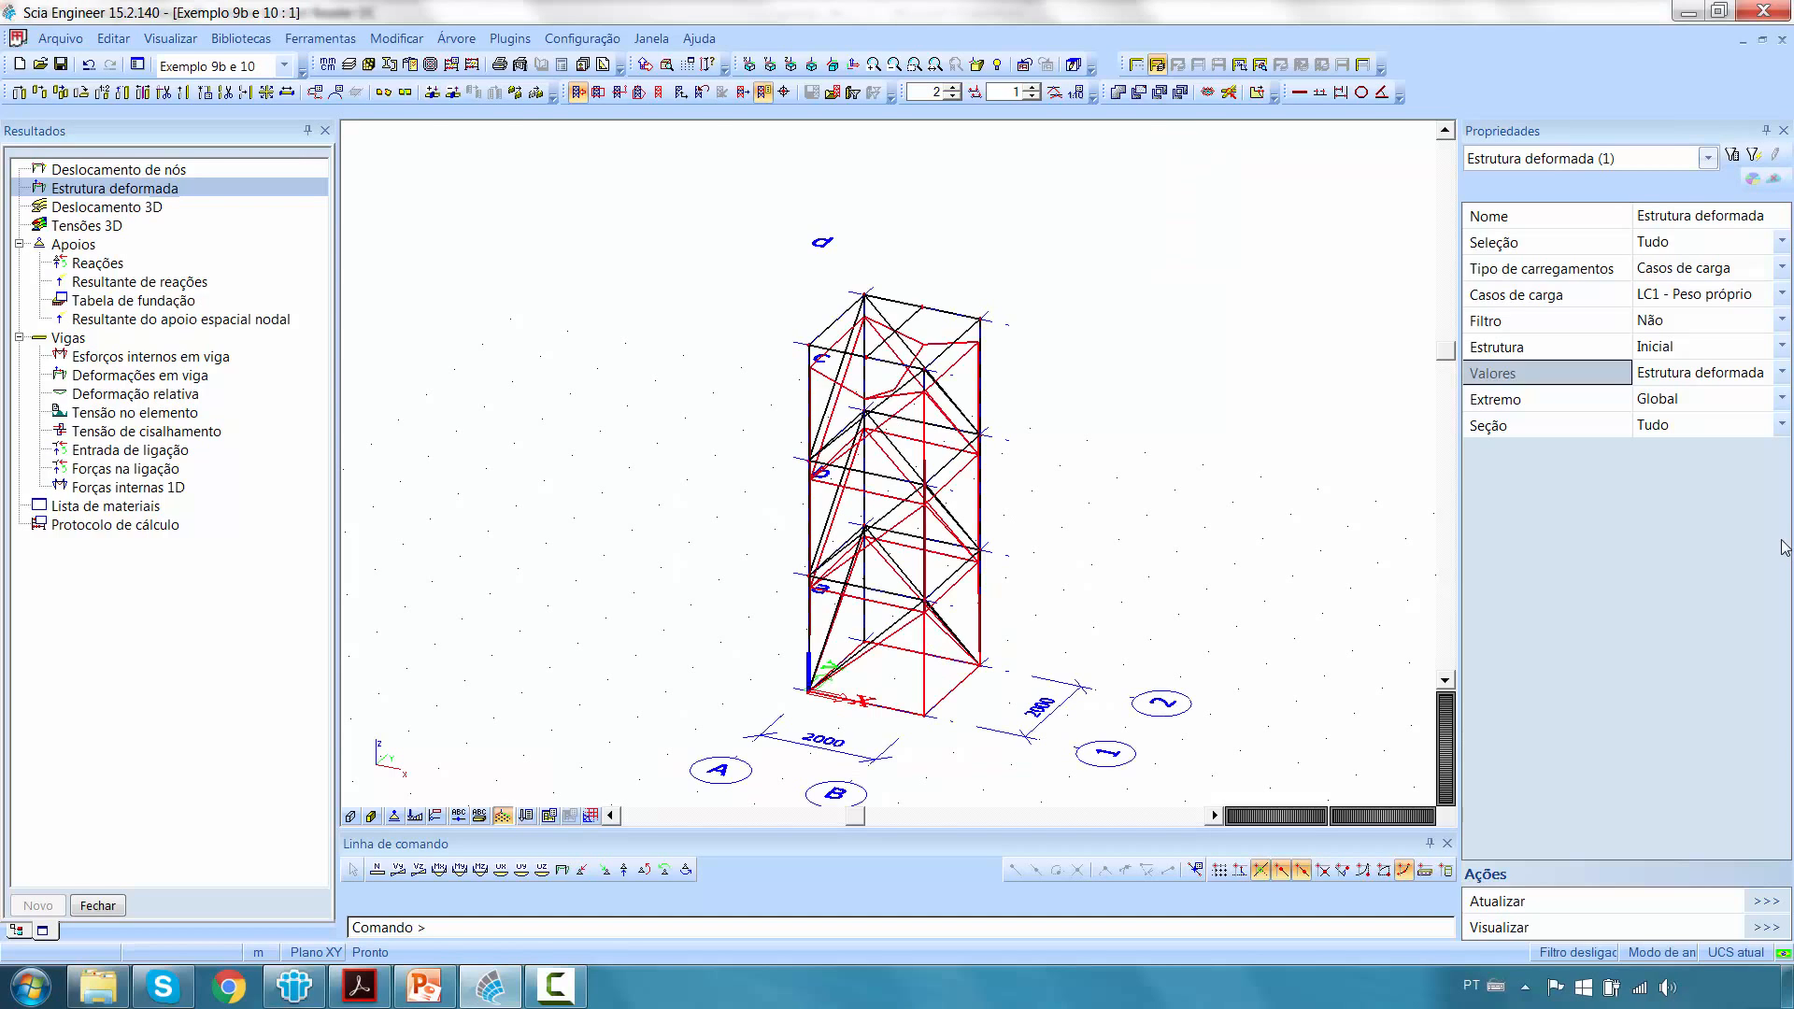
left_click(164, 39)
left_click(164, 39)
left_click(98, 169)
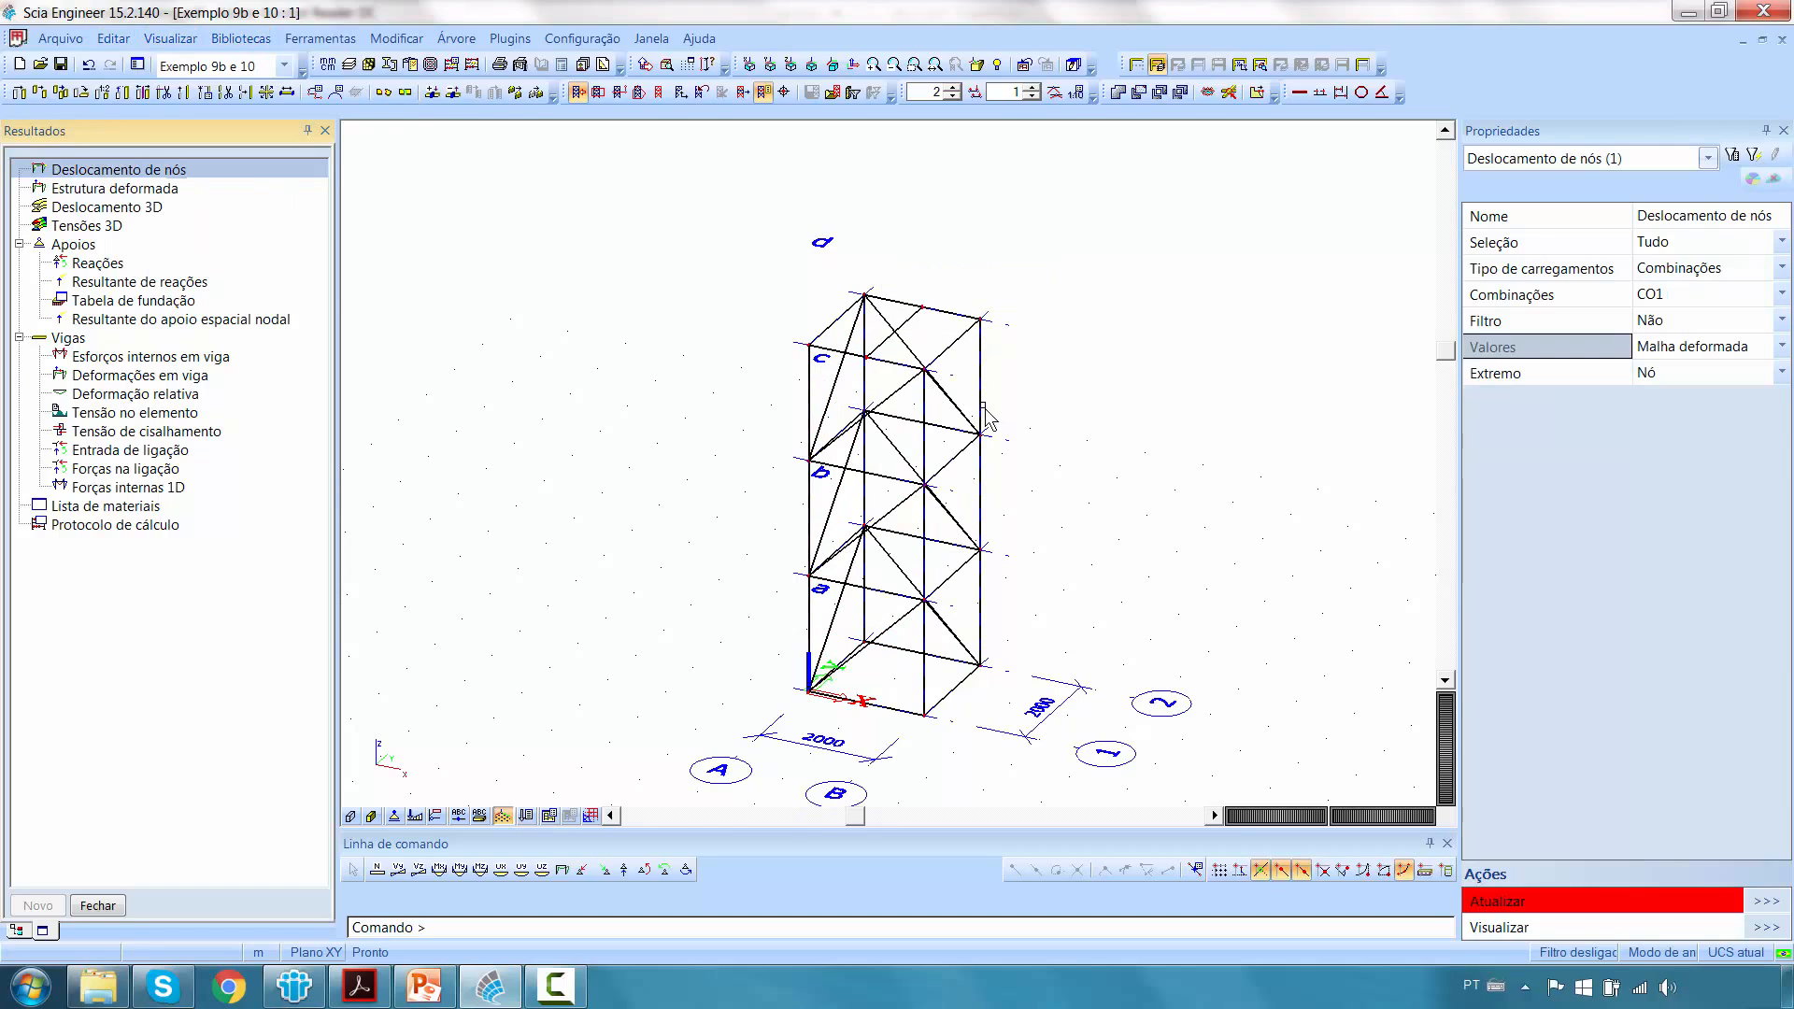
Display the Deslocamento 3D results for load case LC2 - Vertical, keeping U global as the displayed value.
left_click(161, 209)
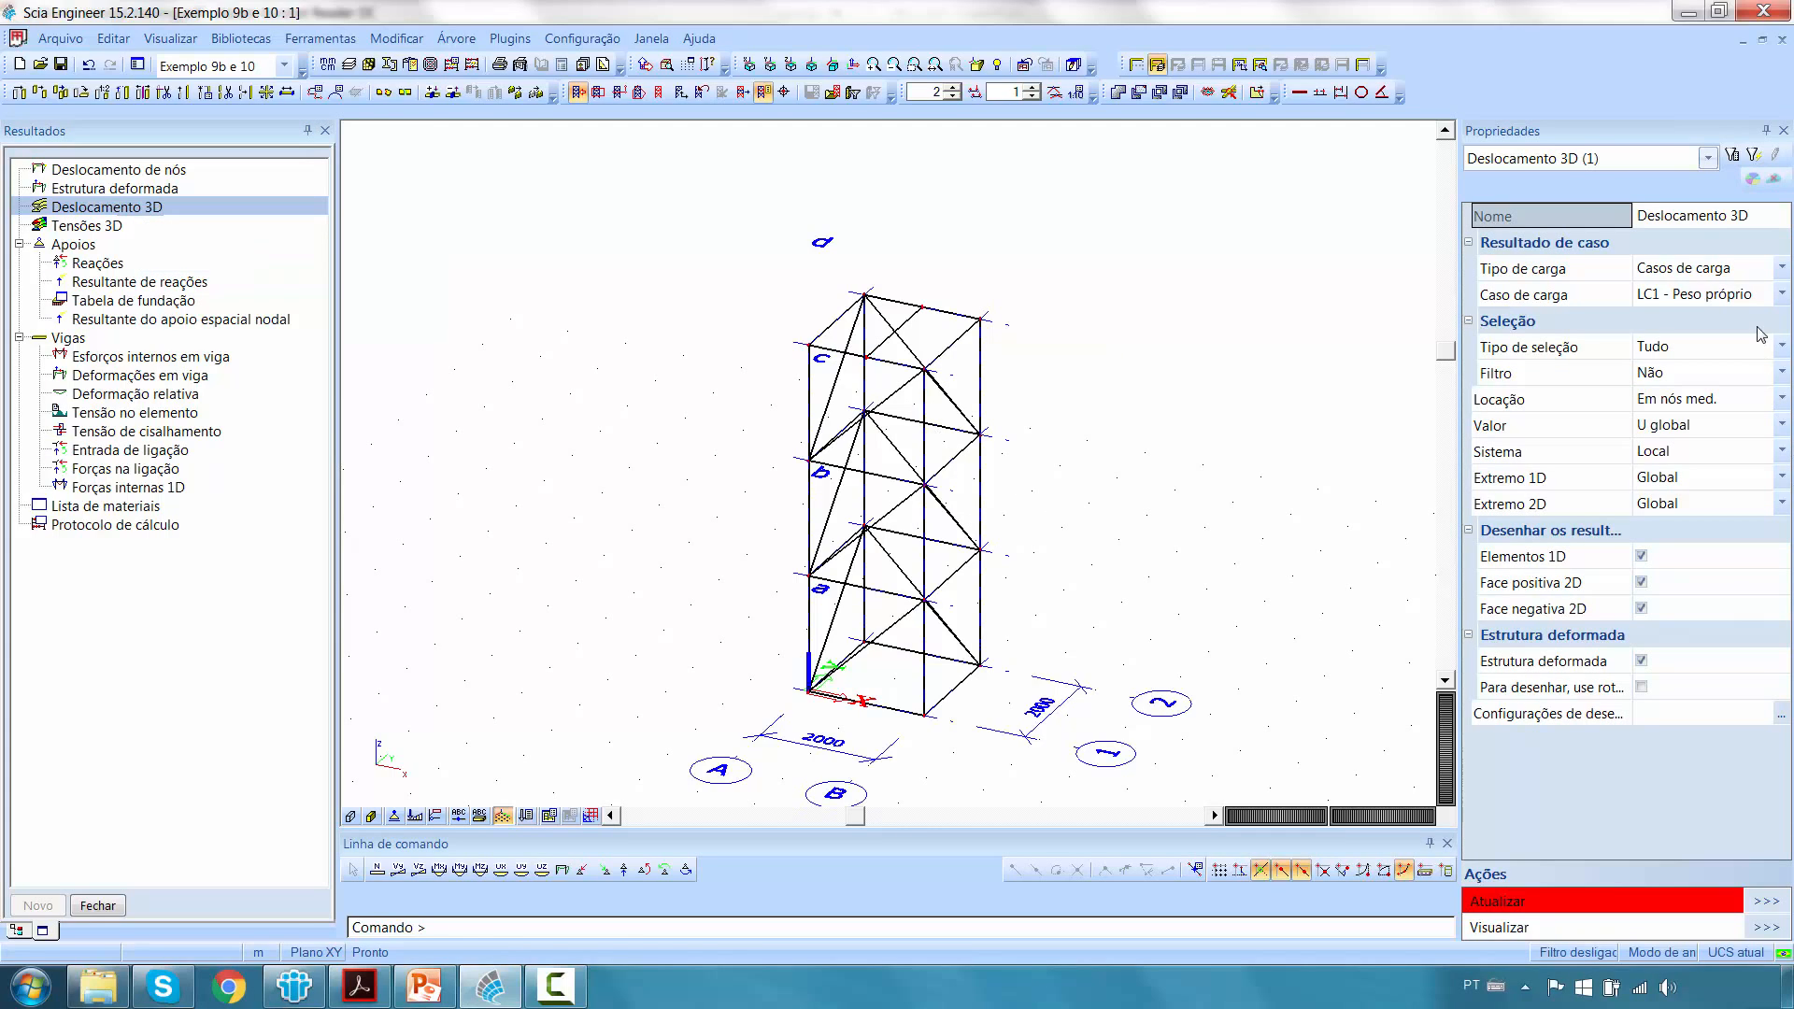
left_click(1748, 294)
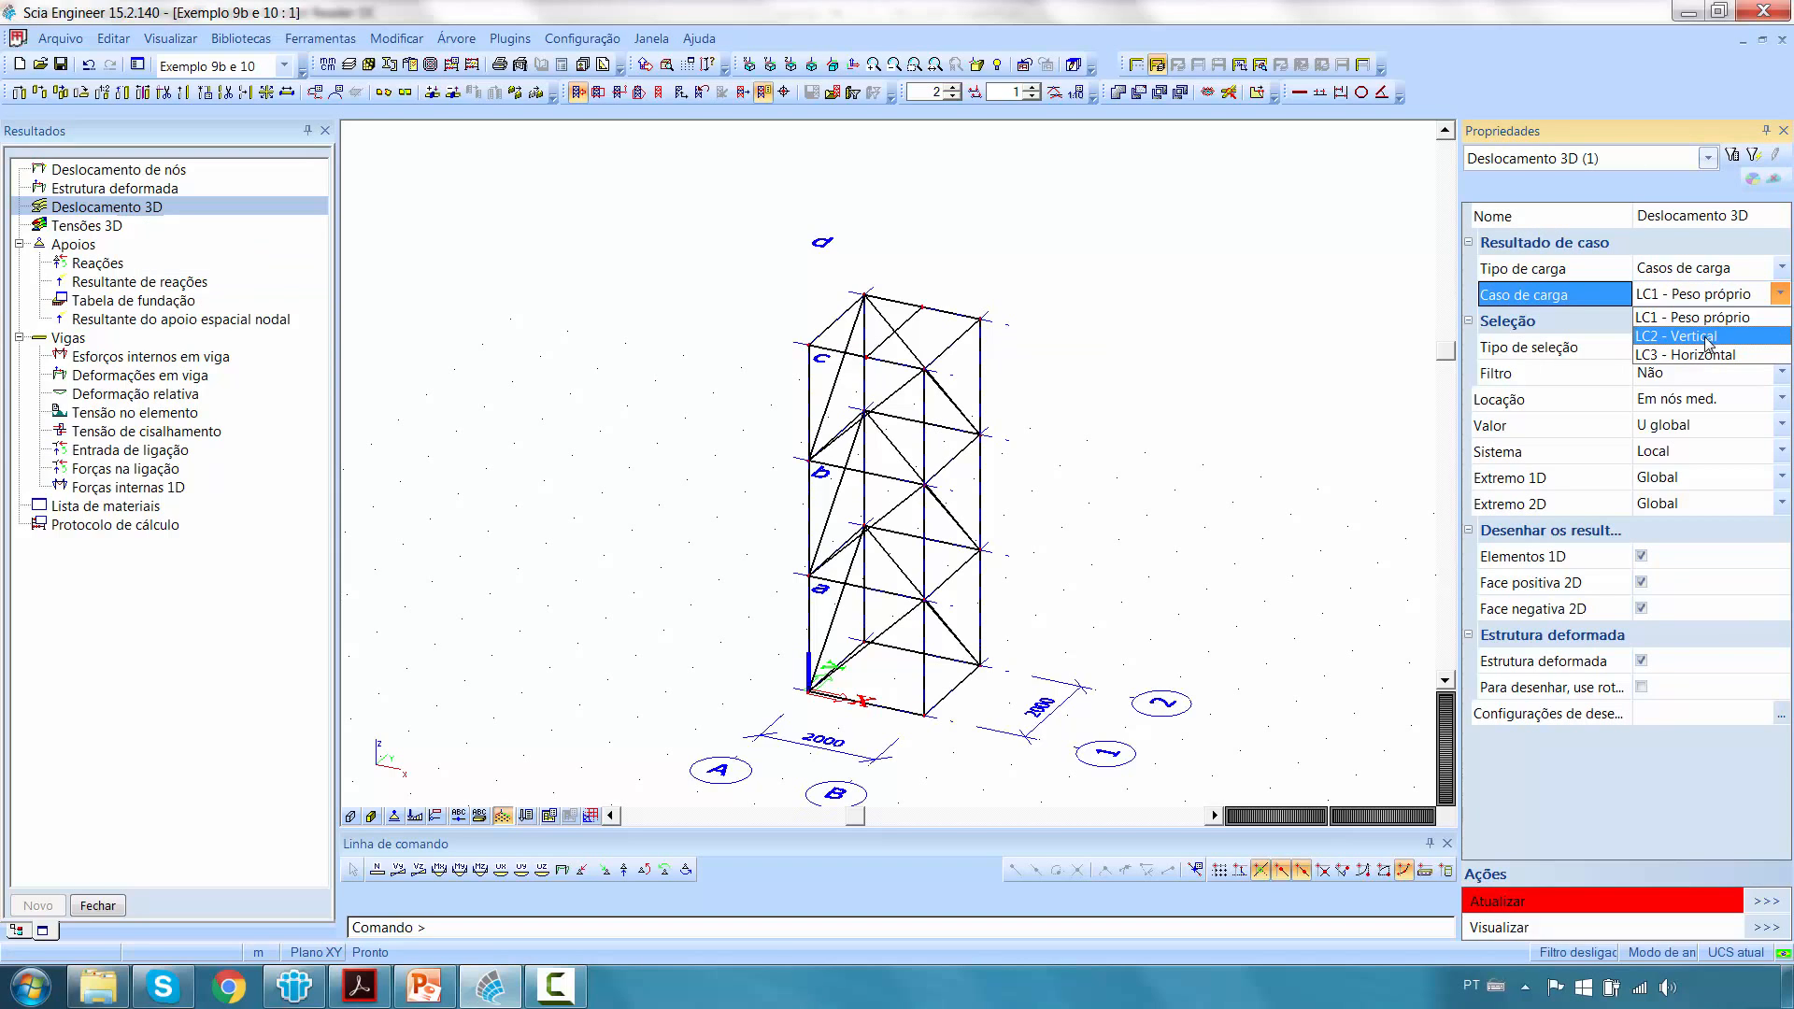
left_click(1729, 293)
left_click(1729, 294)
left_click(1698, 339)
left_click(1722, 299)
left_click(1725, 299)
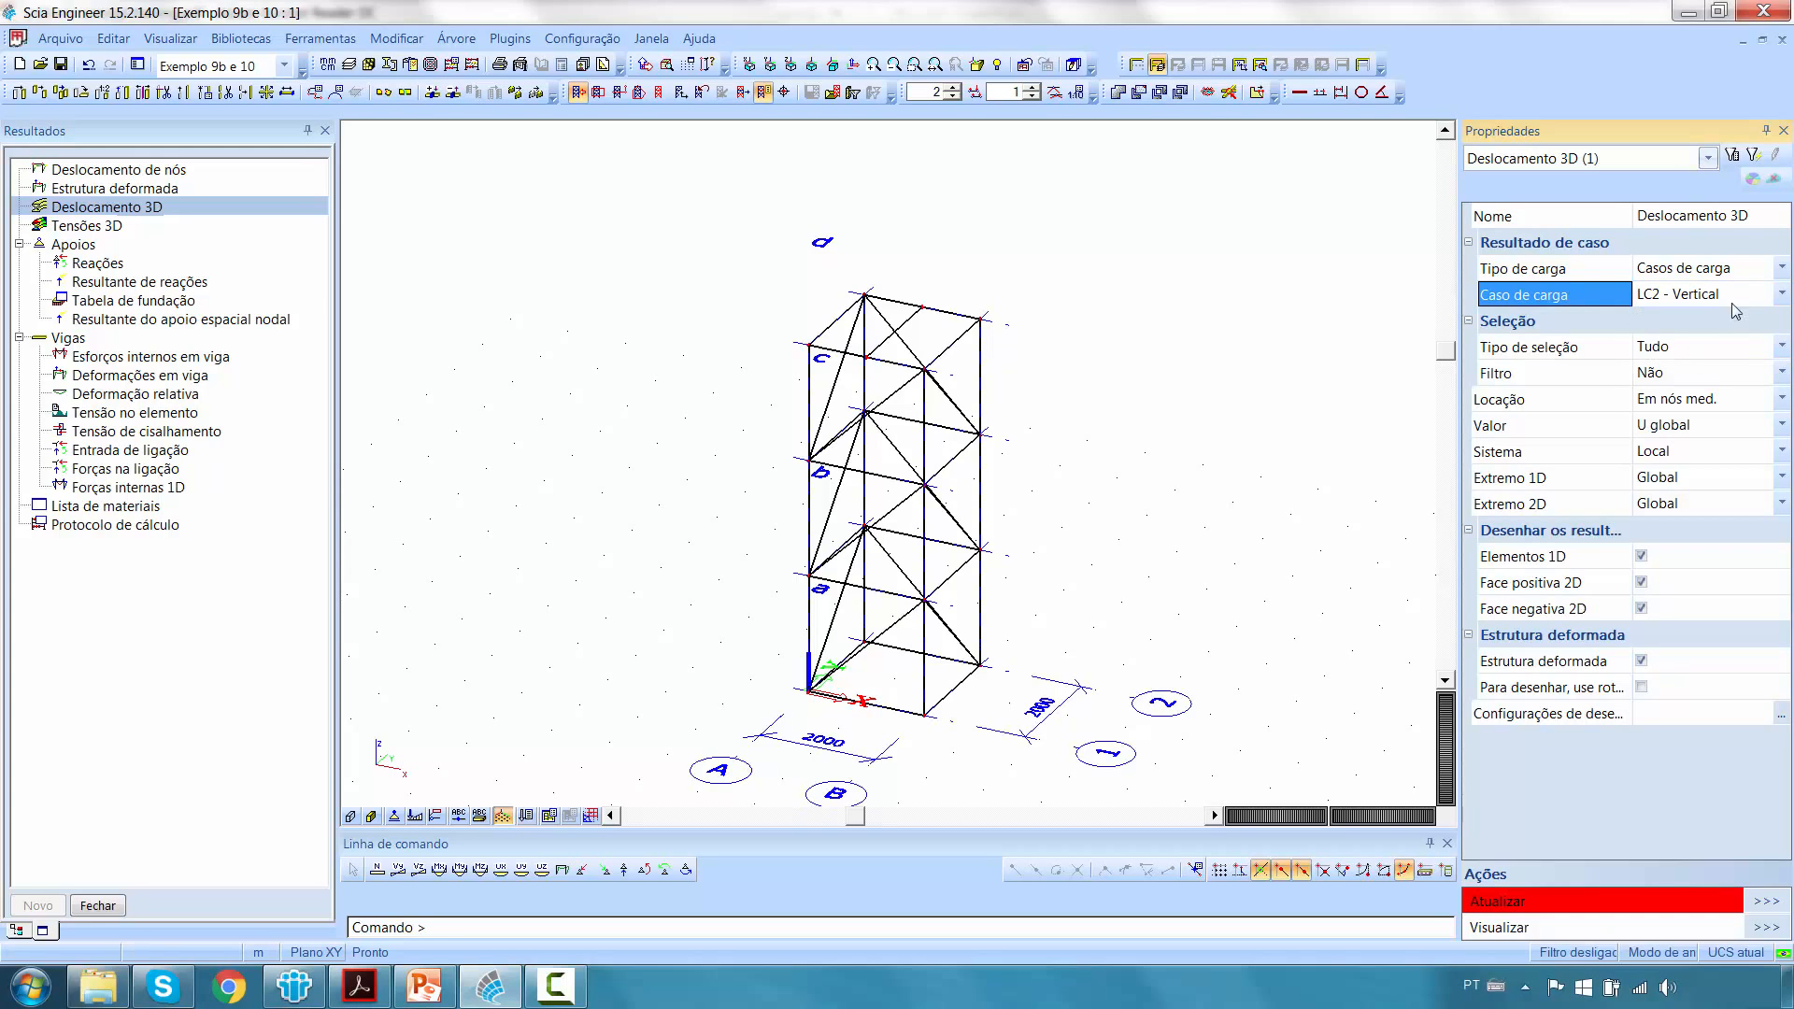
left_click(1771, 904)
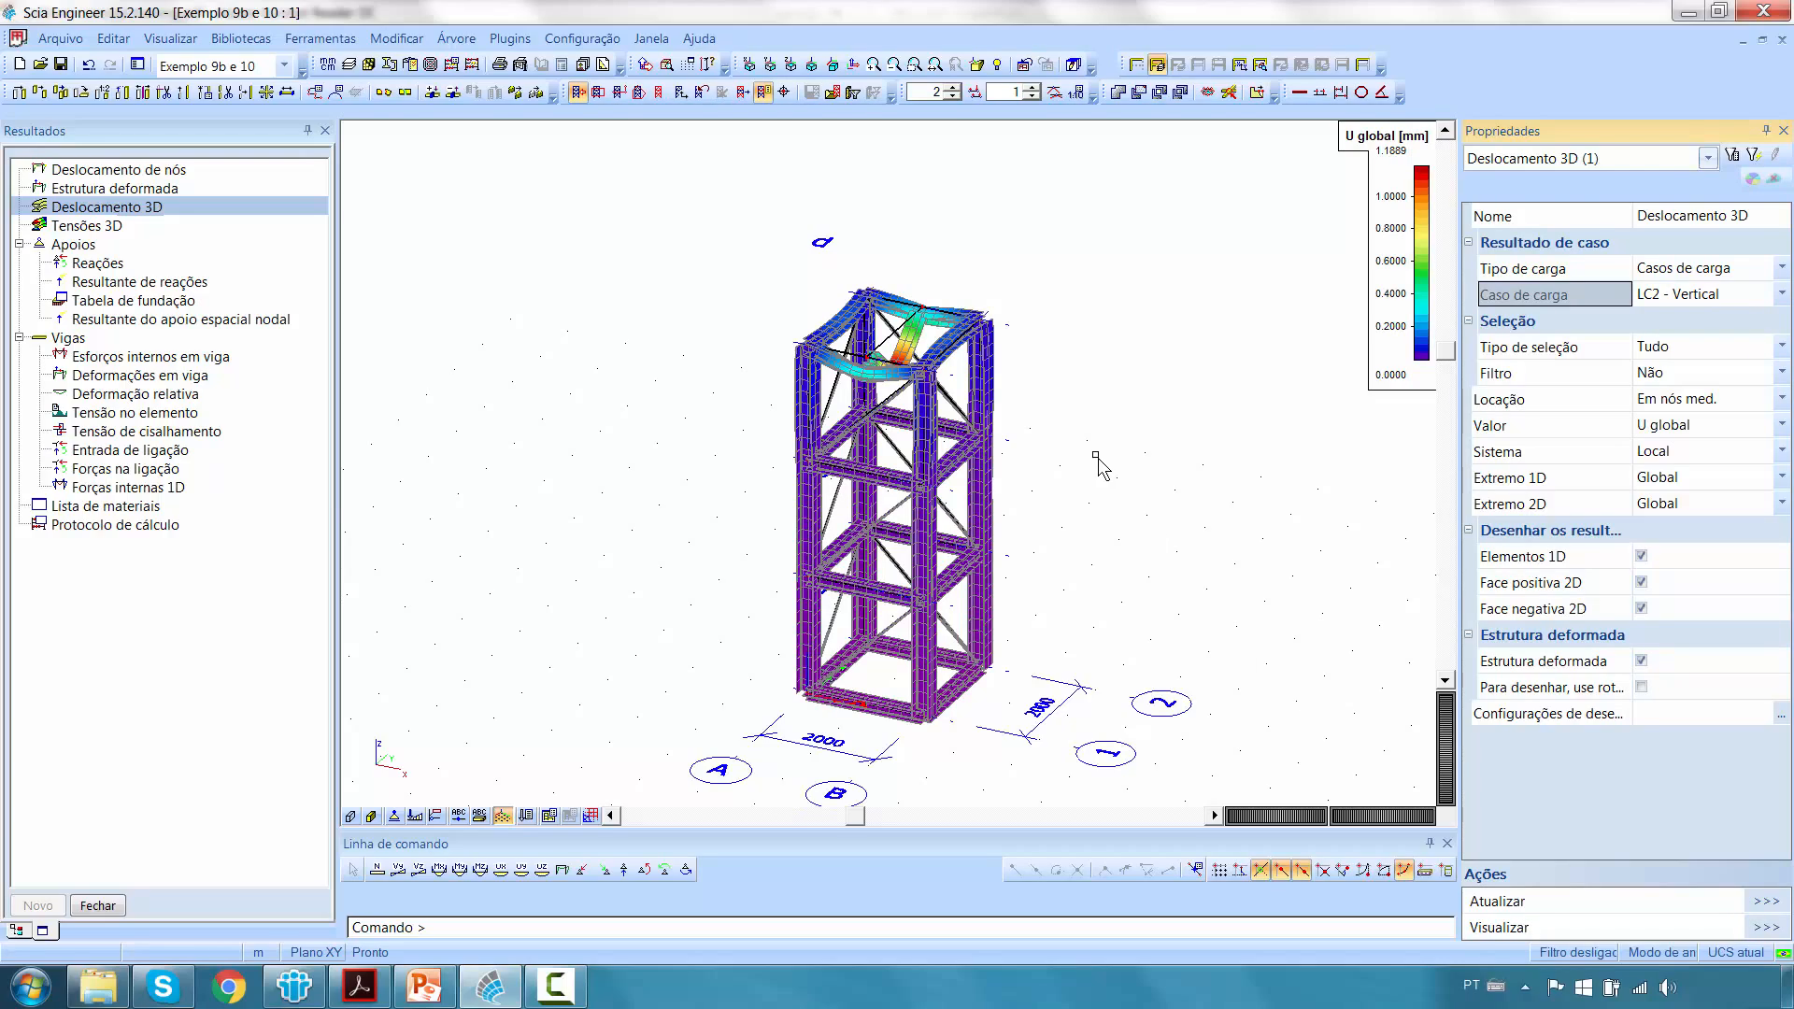
mouse_move(1086, 462)
right_mouse_down("ctrl")
mouse_move(962, 405)
mouse_move(1040, 425)
mouse_move(1085, 489)
mouse_move(1007, 439)
mouse_move(1071, 461)
right_mouse_up("ctrl")
left_click(1755, 428)
left_click(1757, 428)
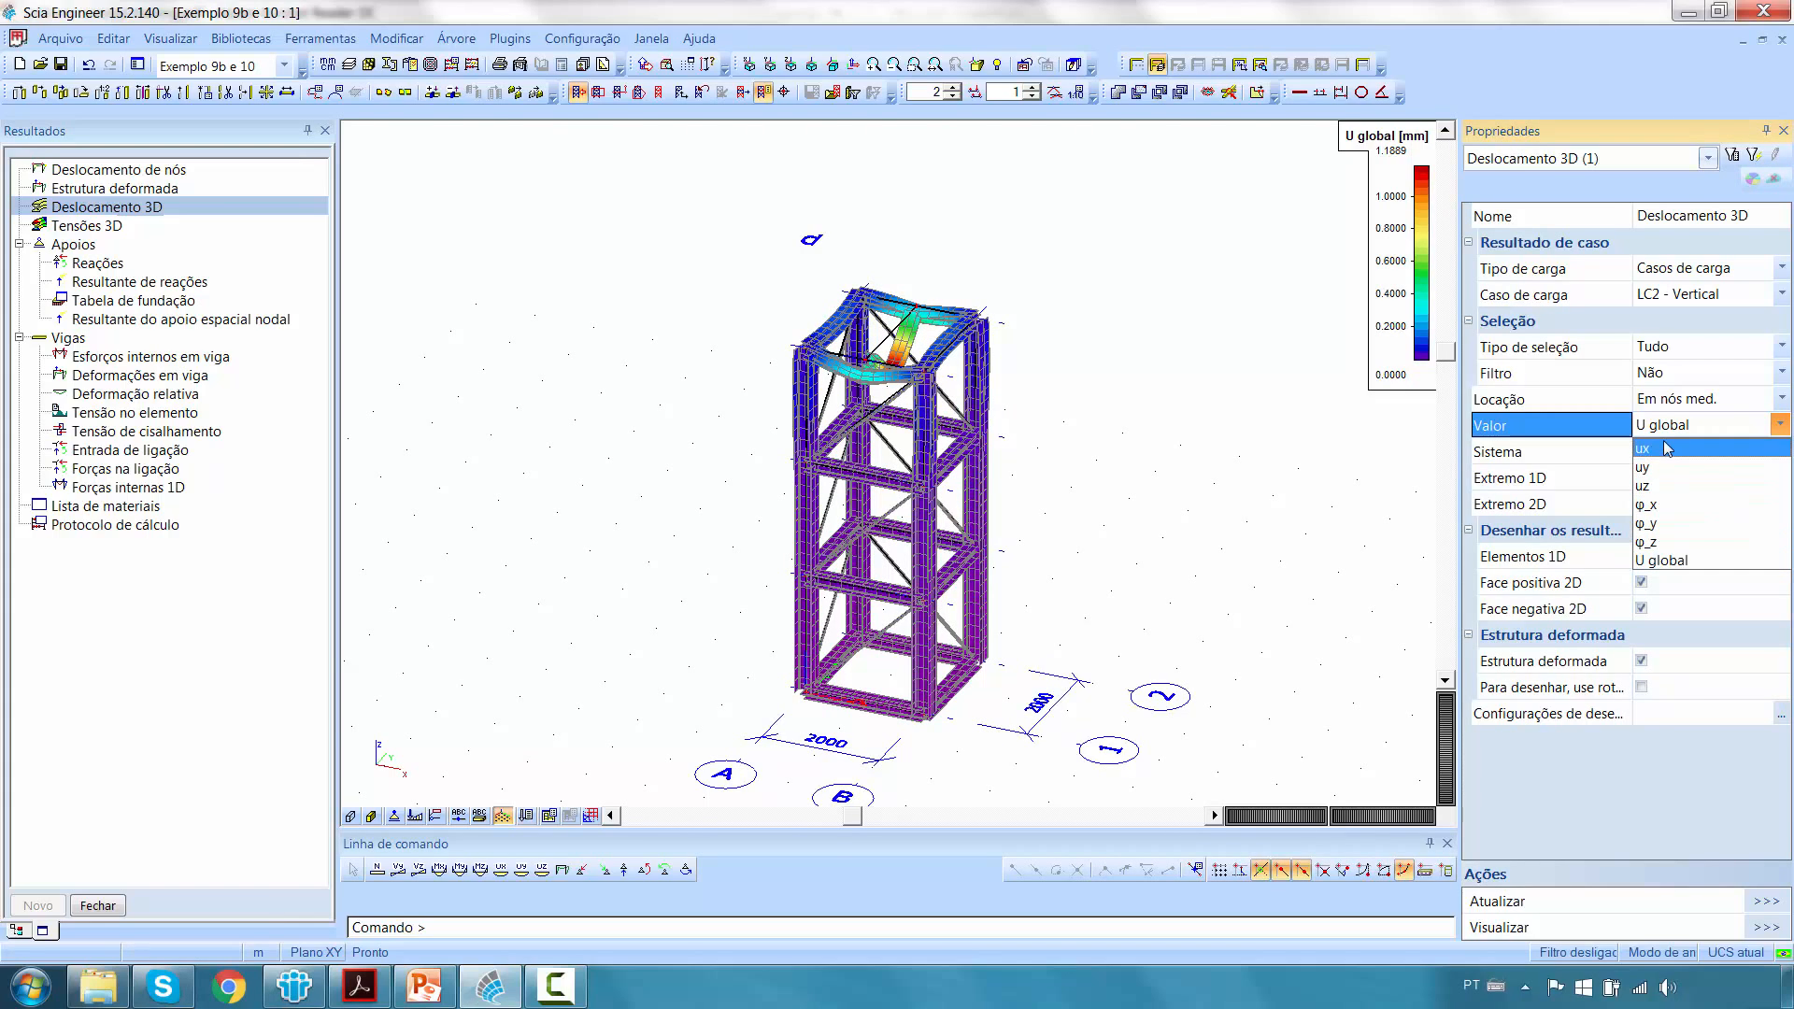
left_click(1673, 560)
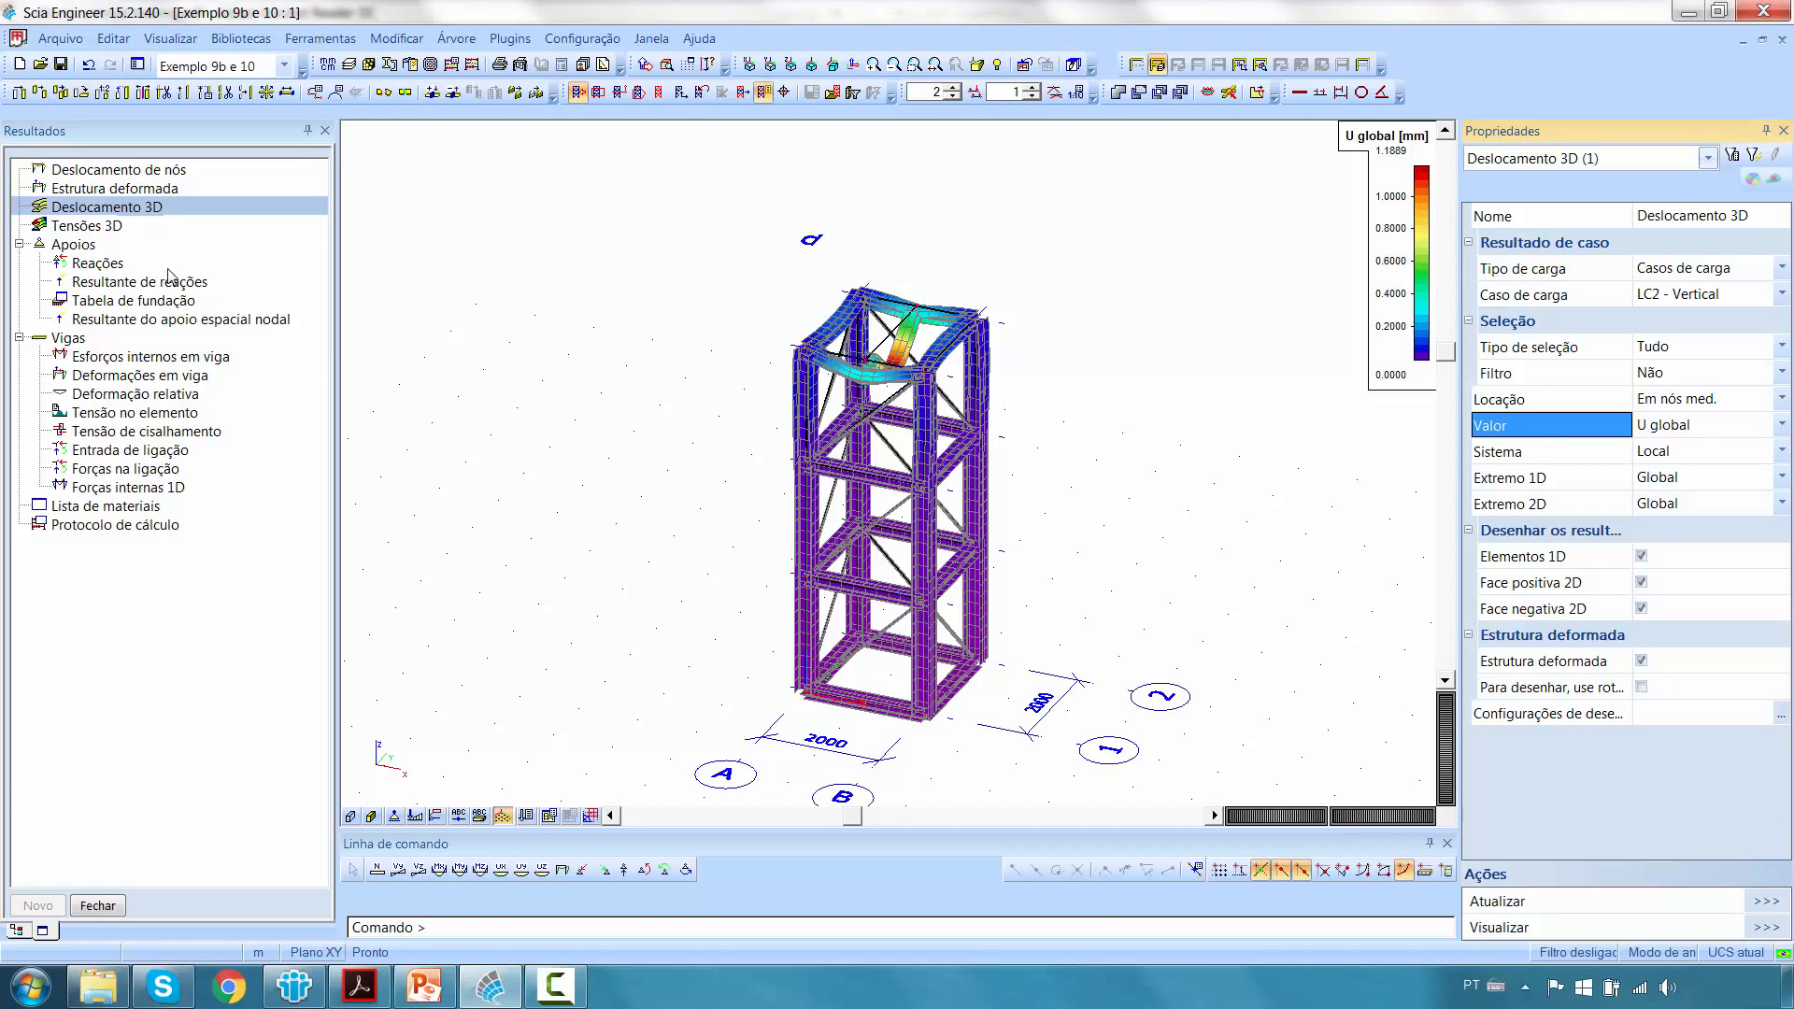
Display the 3D stresses σ_x (1D/2D) for LC1 - Peso próprio and examine the upper part of the tower.
left_click(95, 231)
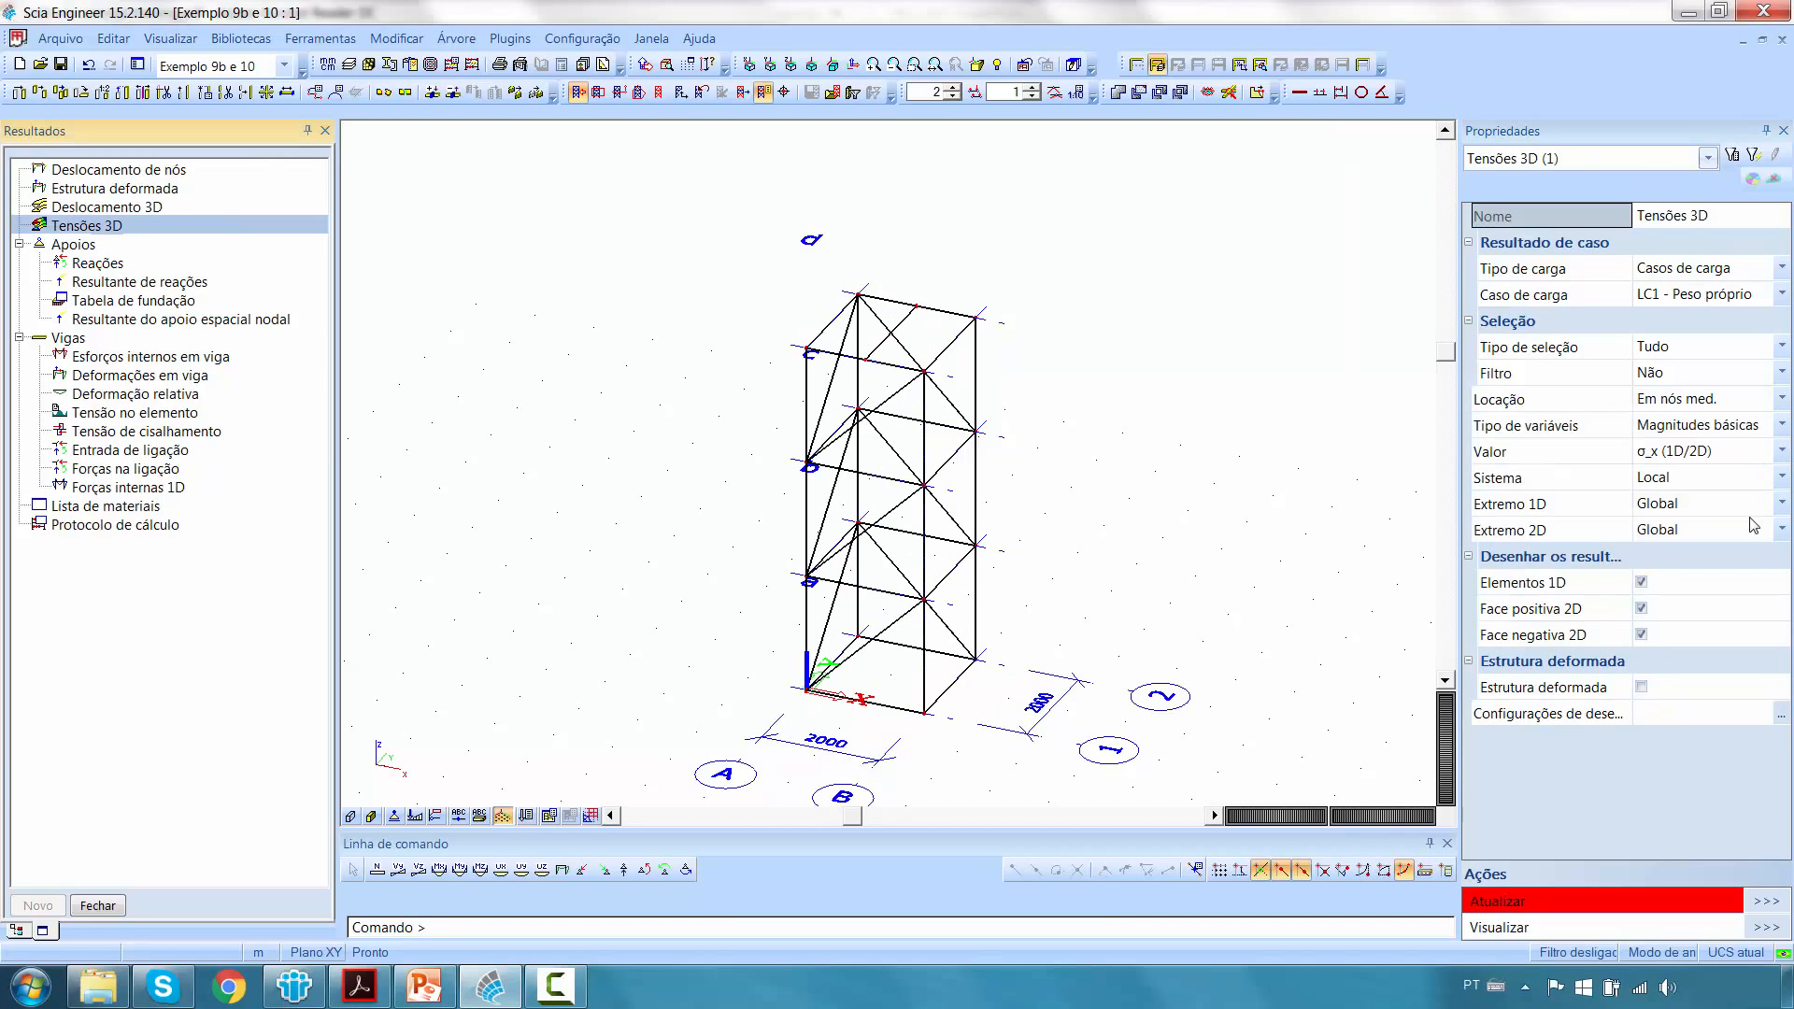
left_click(1785, 903)
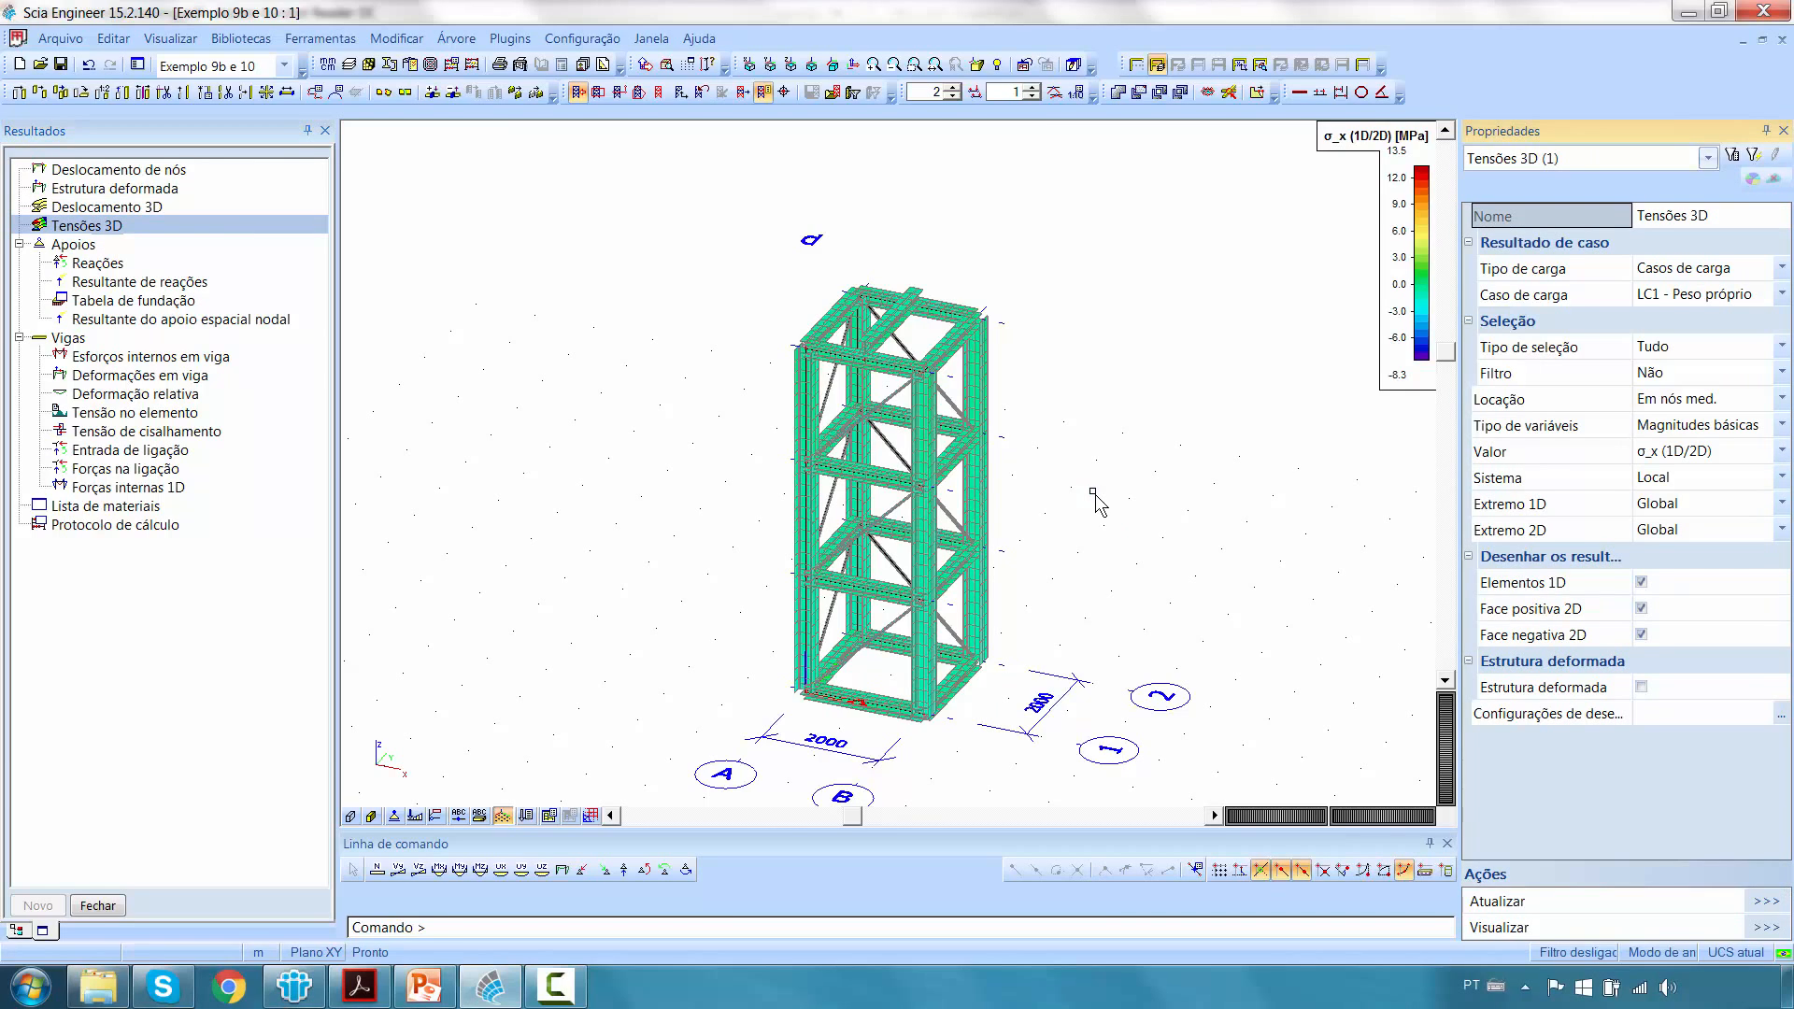
mouse_move(1045, 404)
right_mouse_down("ctrl")
mouse_move(1011, 357)
mouse_move(1032, 375)
right_mouse_up("ctrl")
scroll(991, 338, "up", 5)
scroll(991, 338, "down", 5)
scroll(928, 346, "up", 3)
scroll(928, 346, "up", 2)
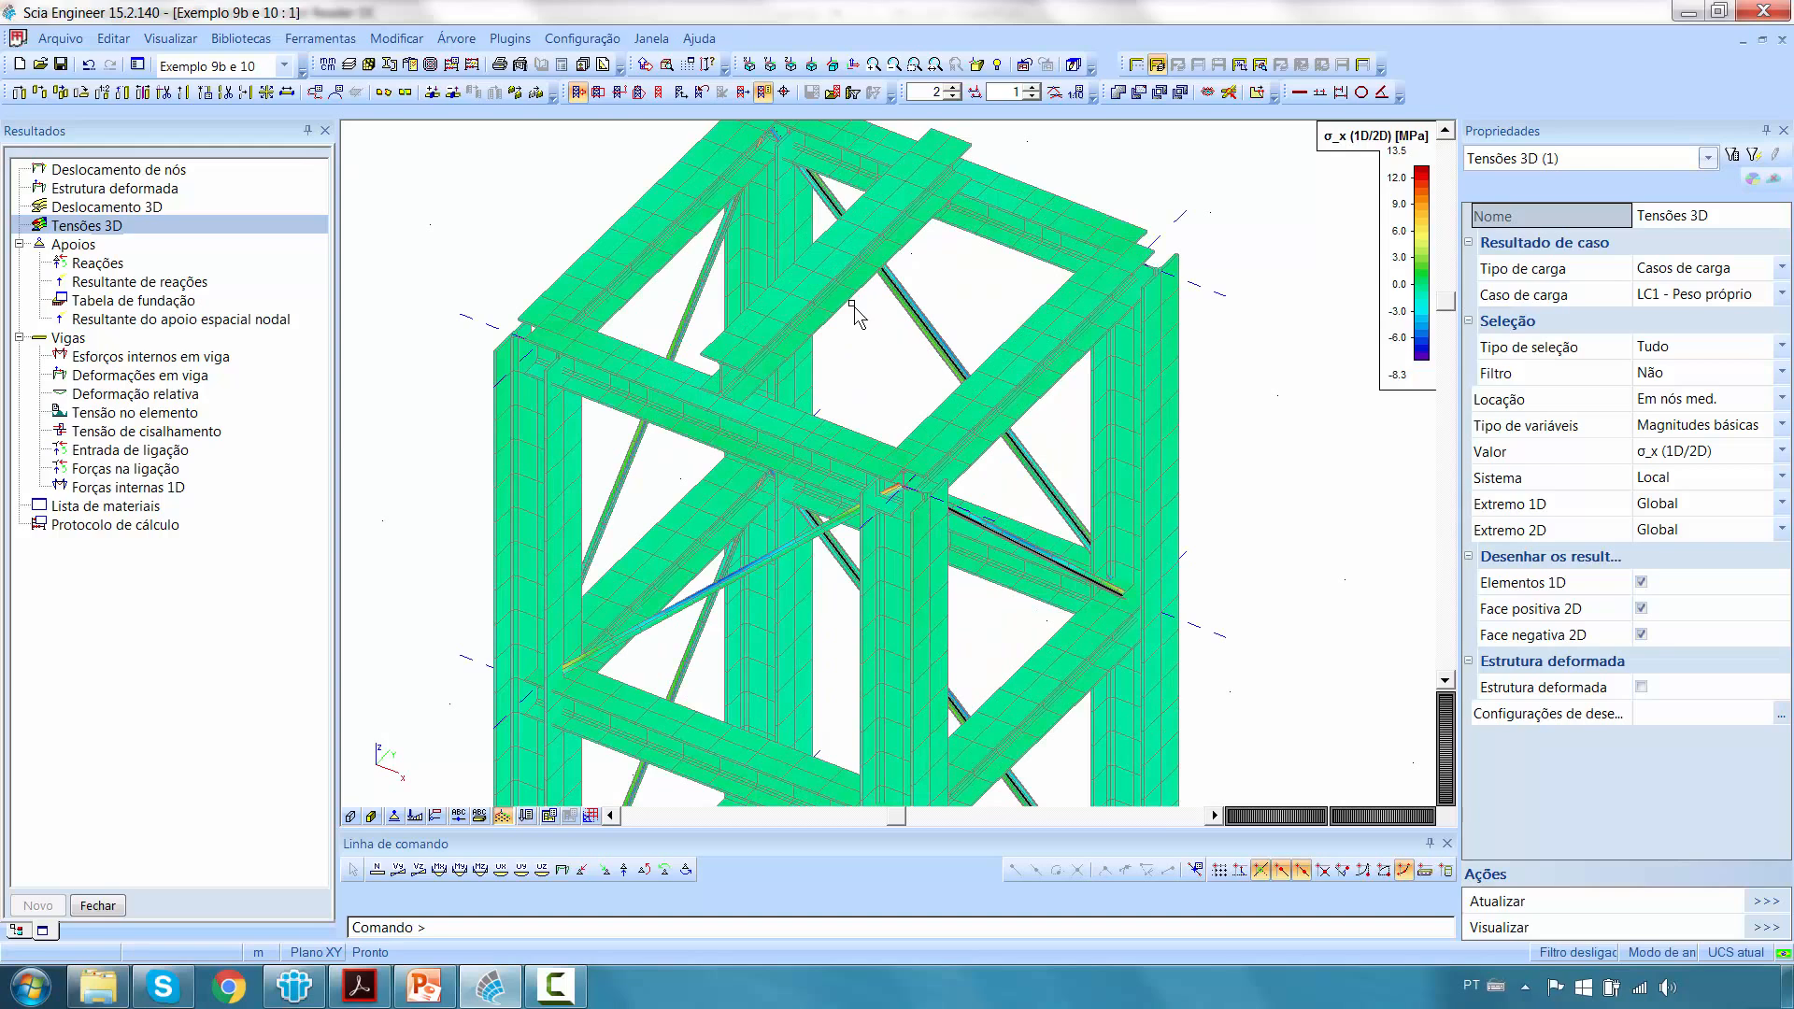
Switch the 3D stress results to load case LC2 - Vertical and refresh them.
left_click(1718, 295)
left_click(1782, 294)
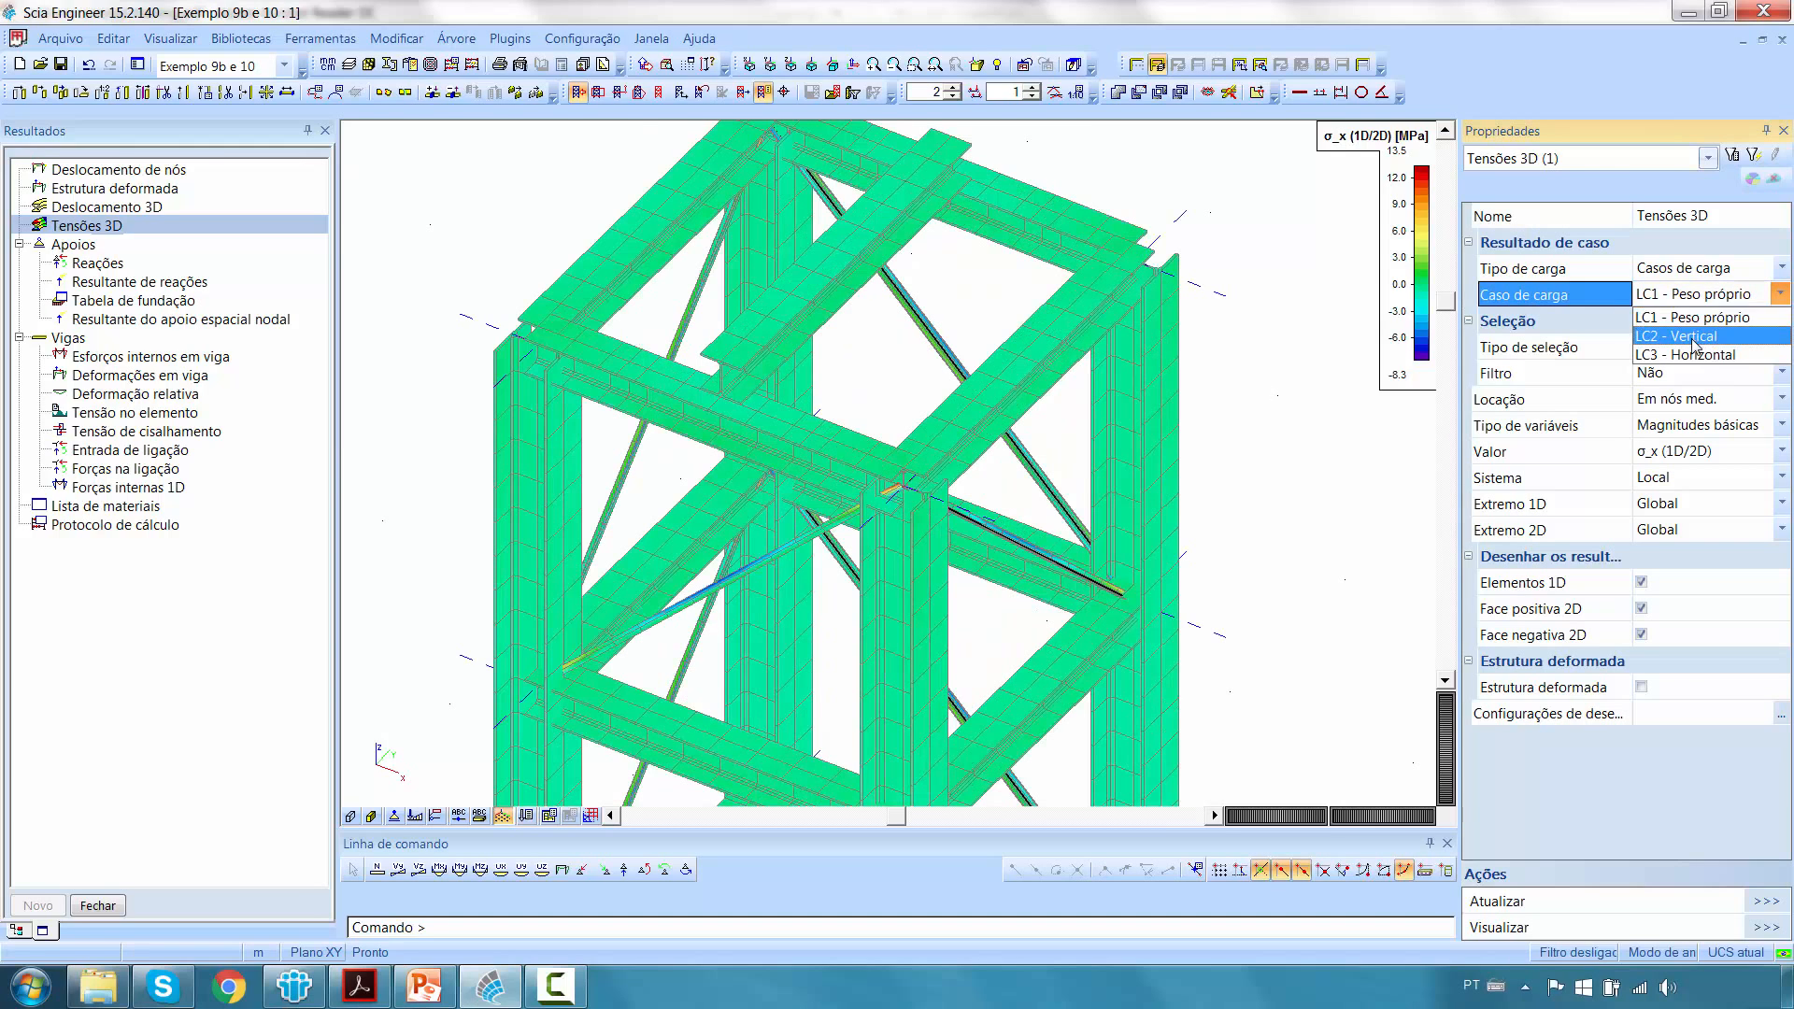
left_click(1682, 332)
left_click(1740, 901)
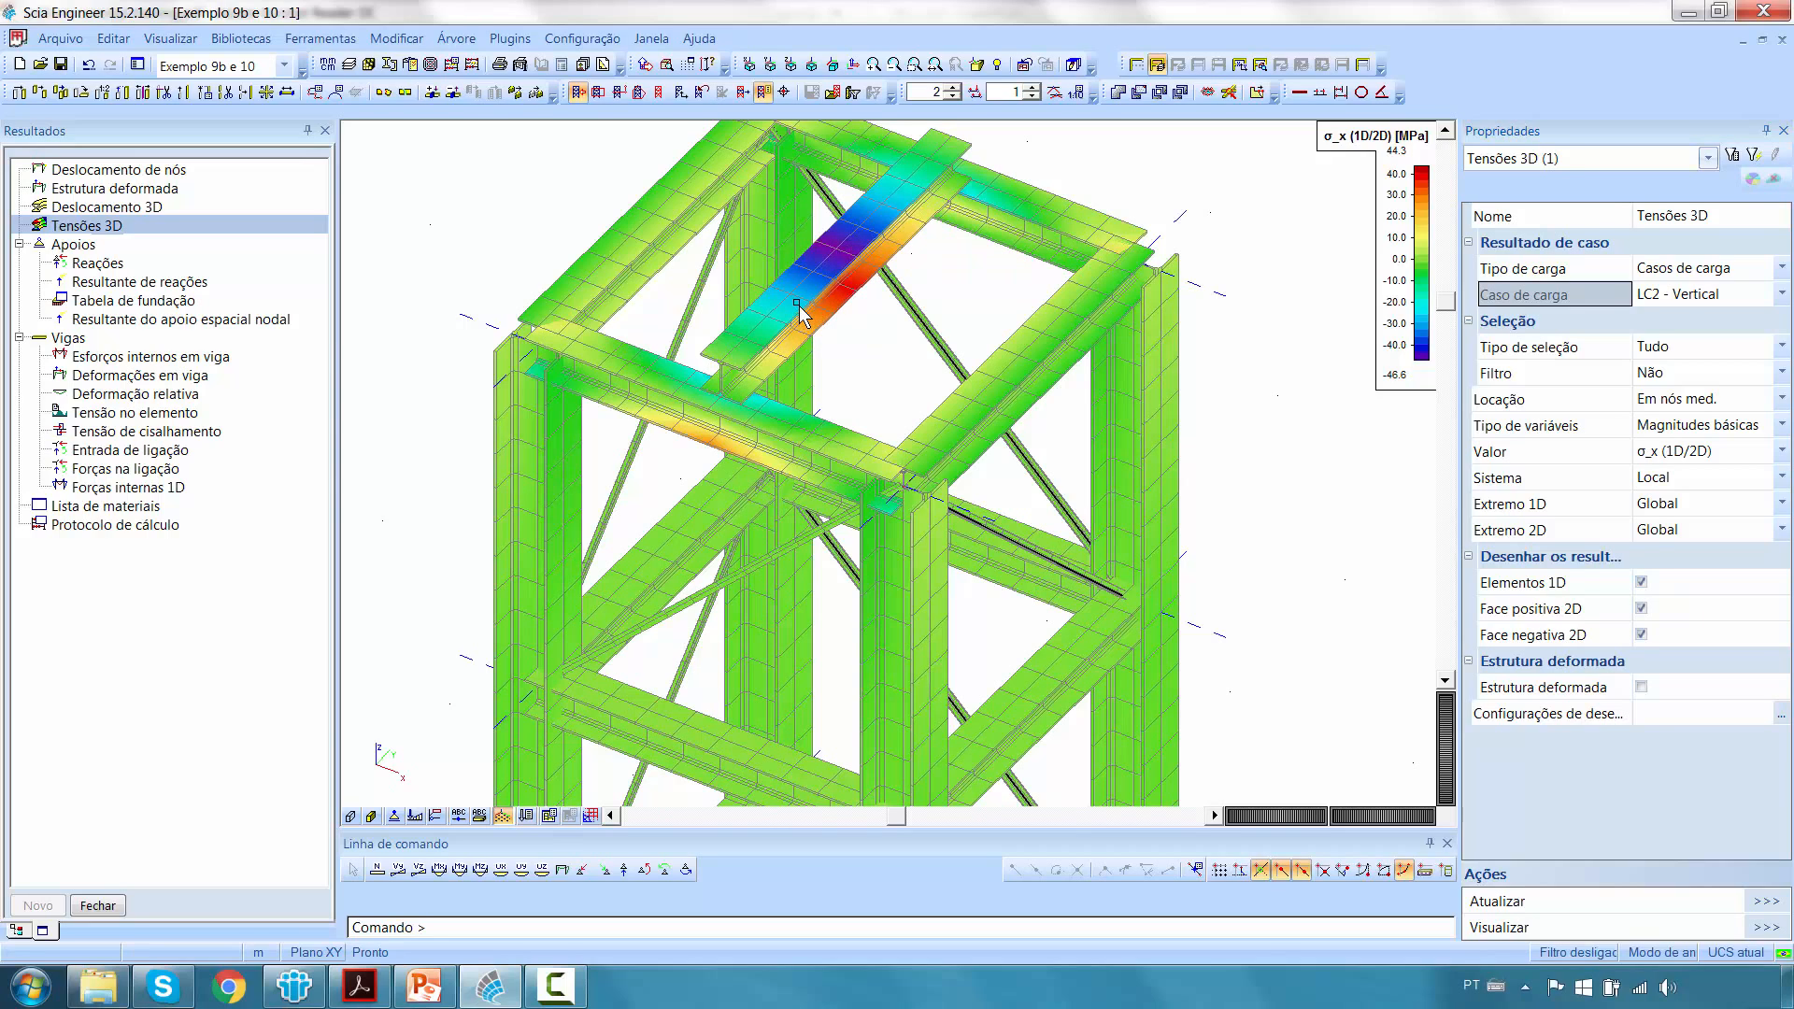
Limit the 3D stress display to the middle beam at the tower's top using selection type Atual, and inspect it.
left_click(820, 325)
left_click(1764, 347)
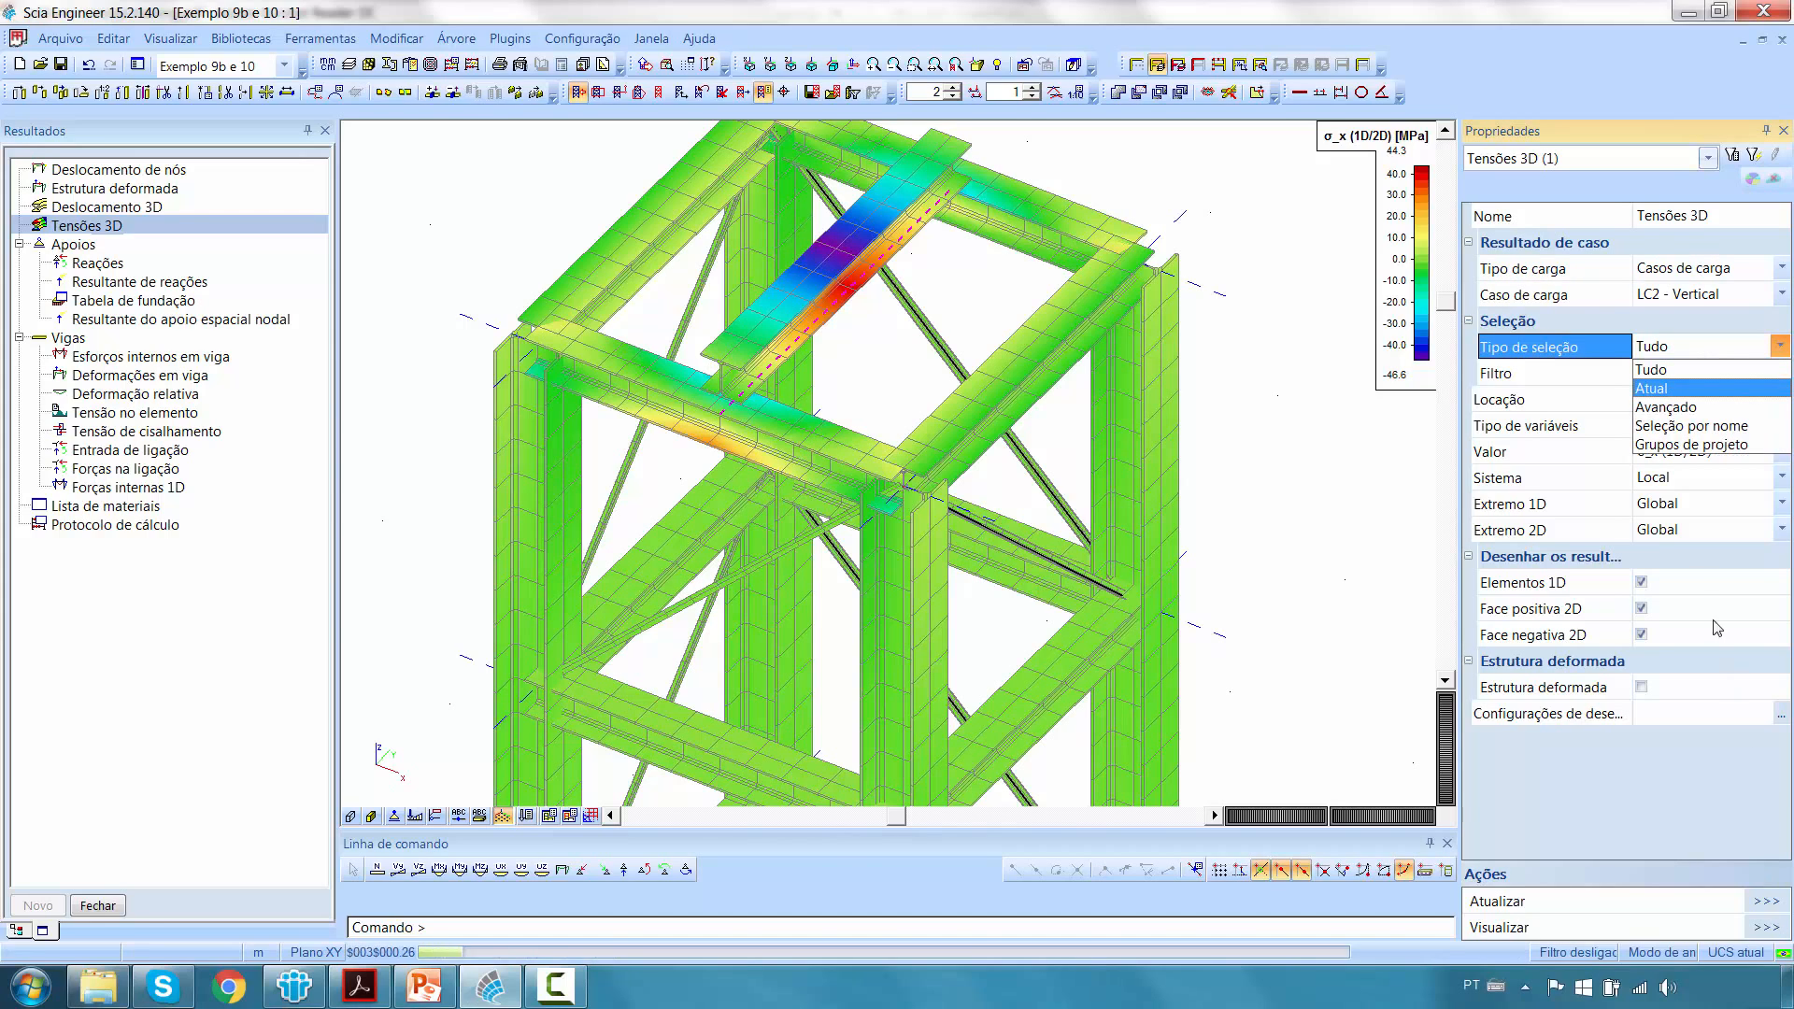
left_click(1672, 392)
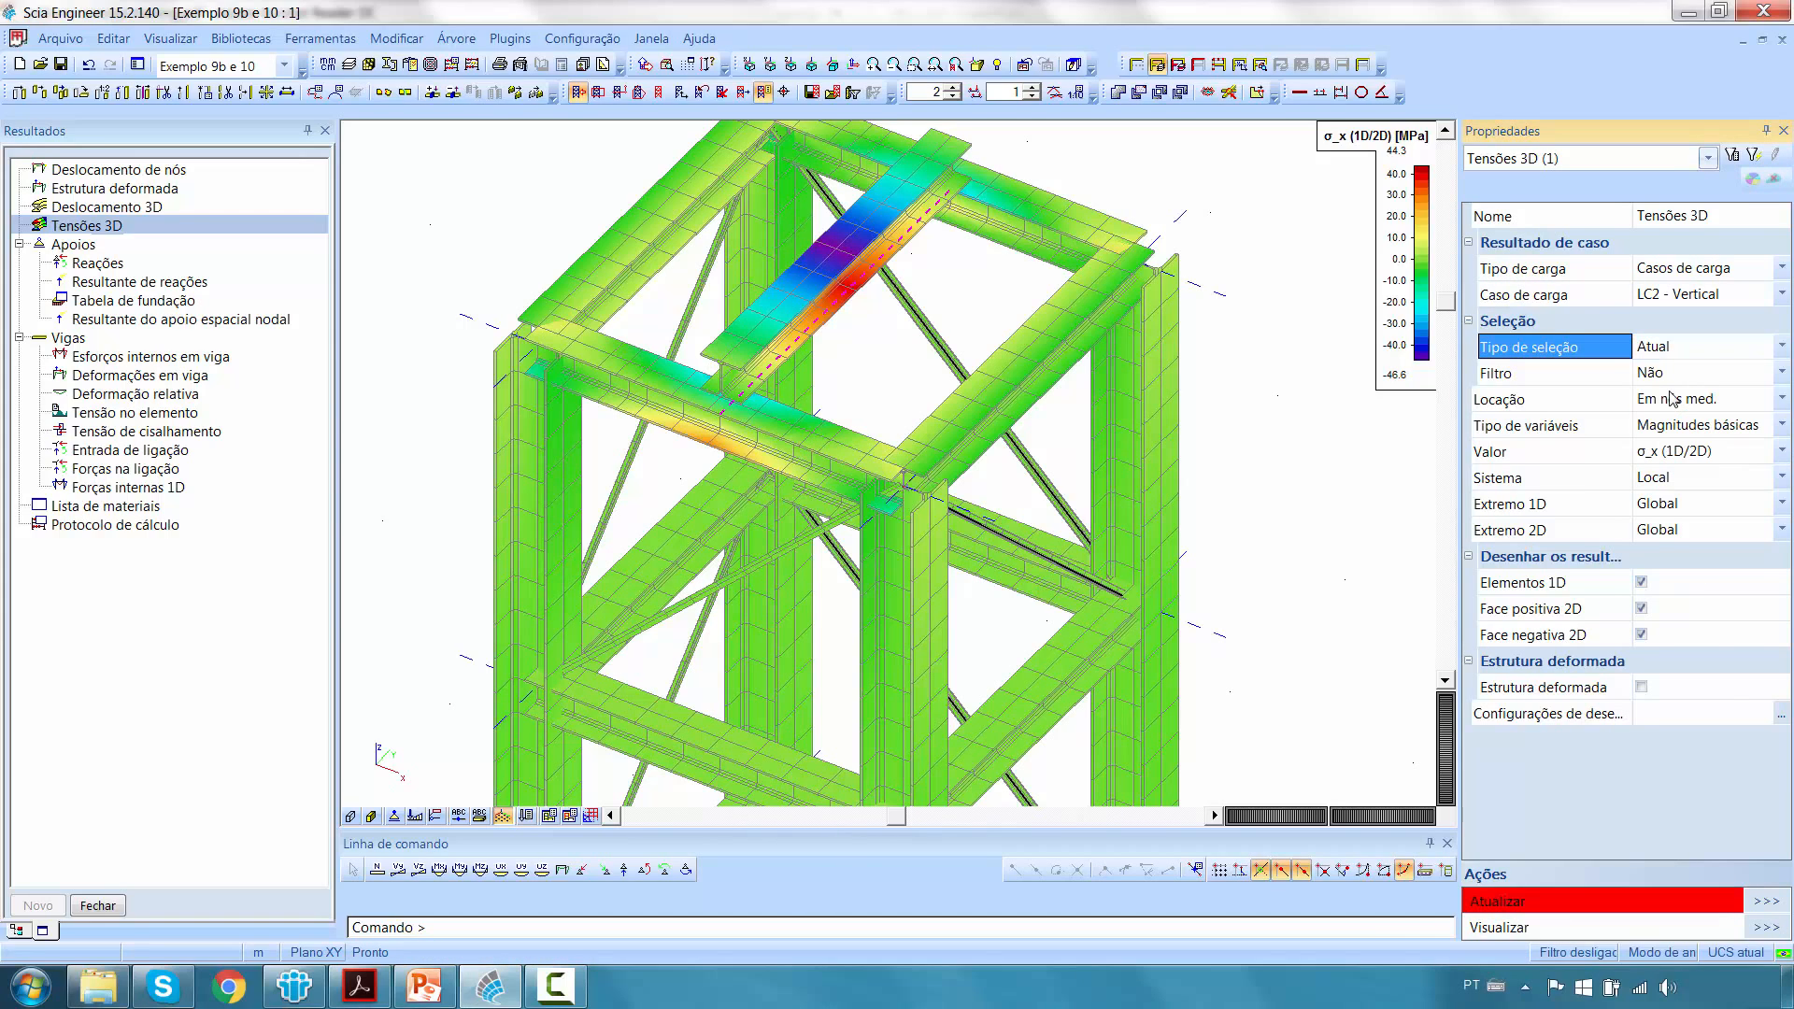
left_click(1766, 900)
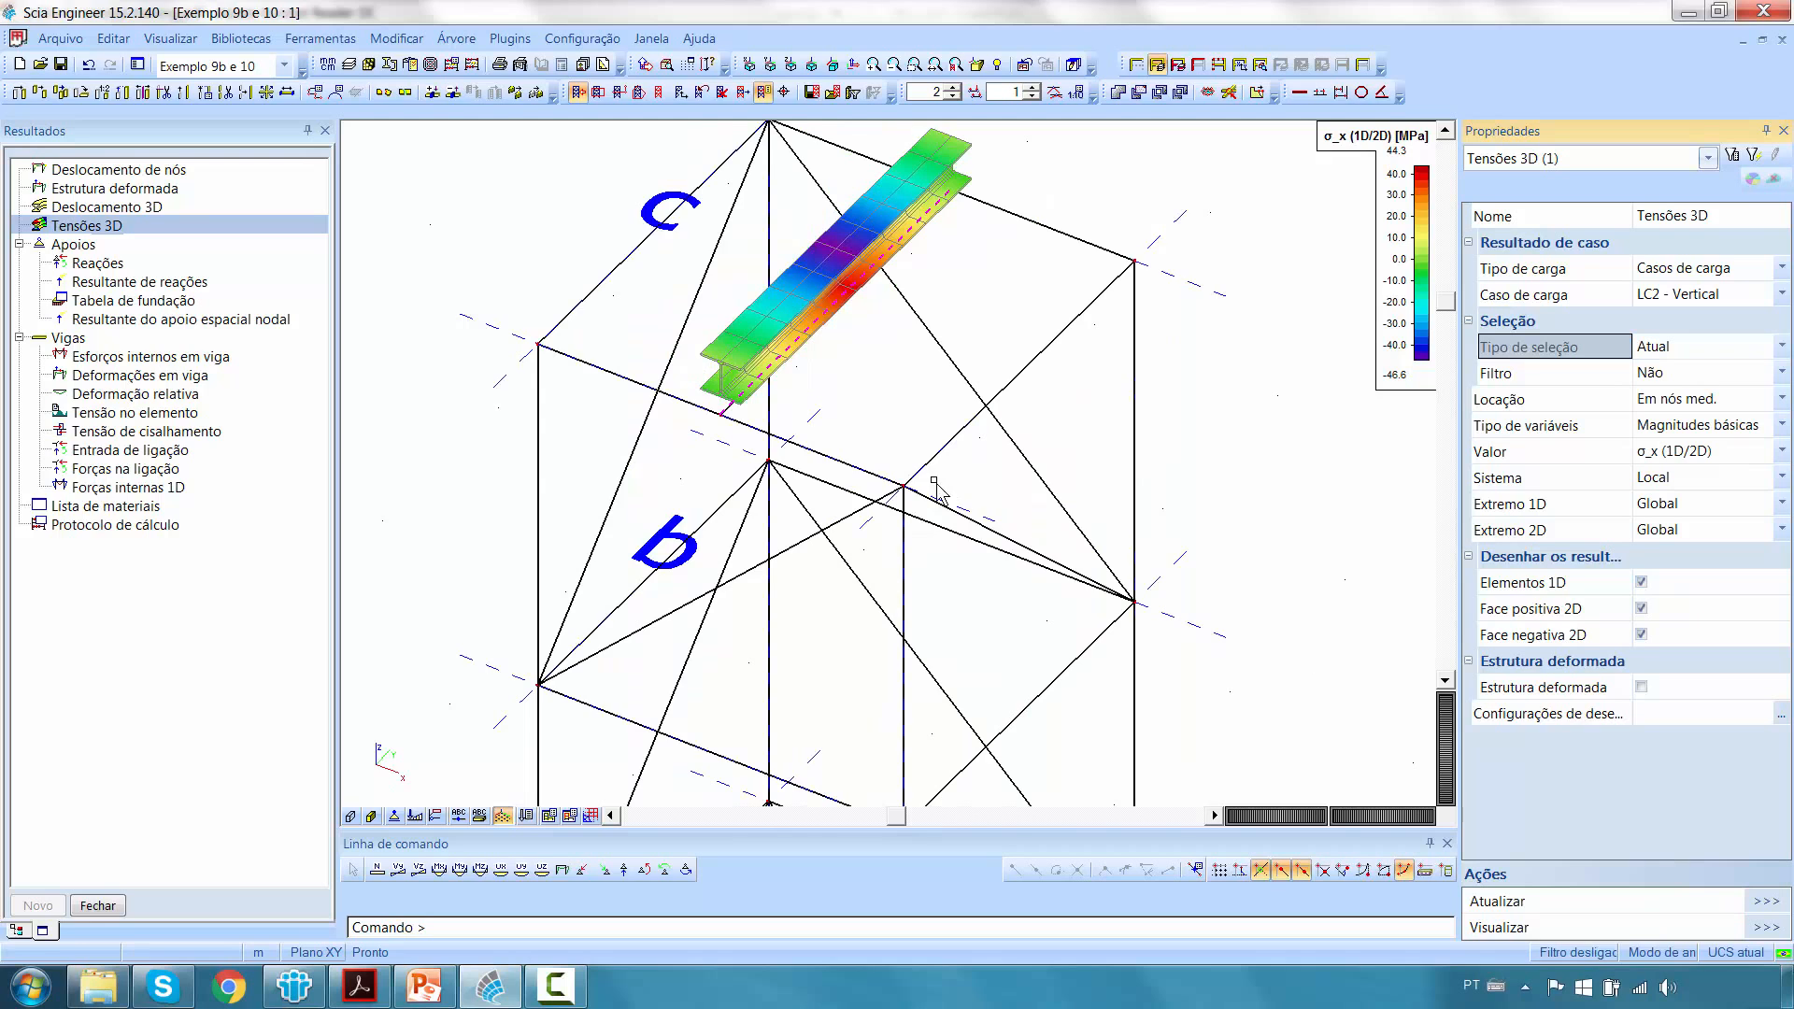
right_click_drag(871, 438, 926, 476, "ctrl")
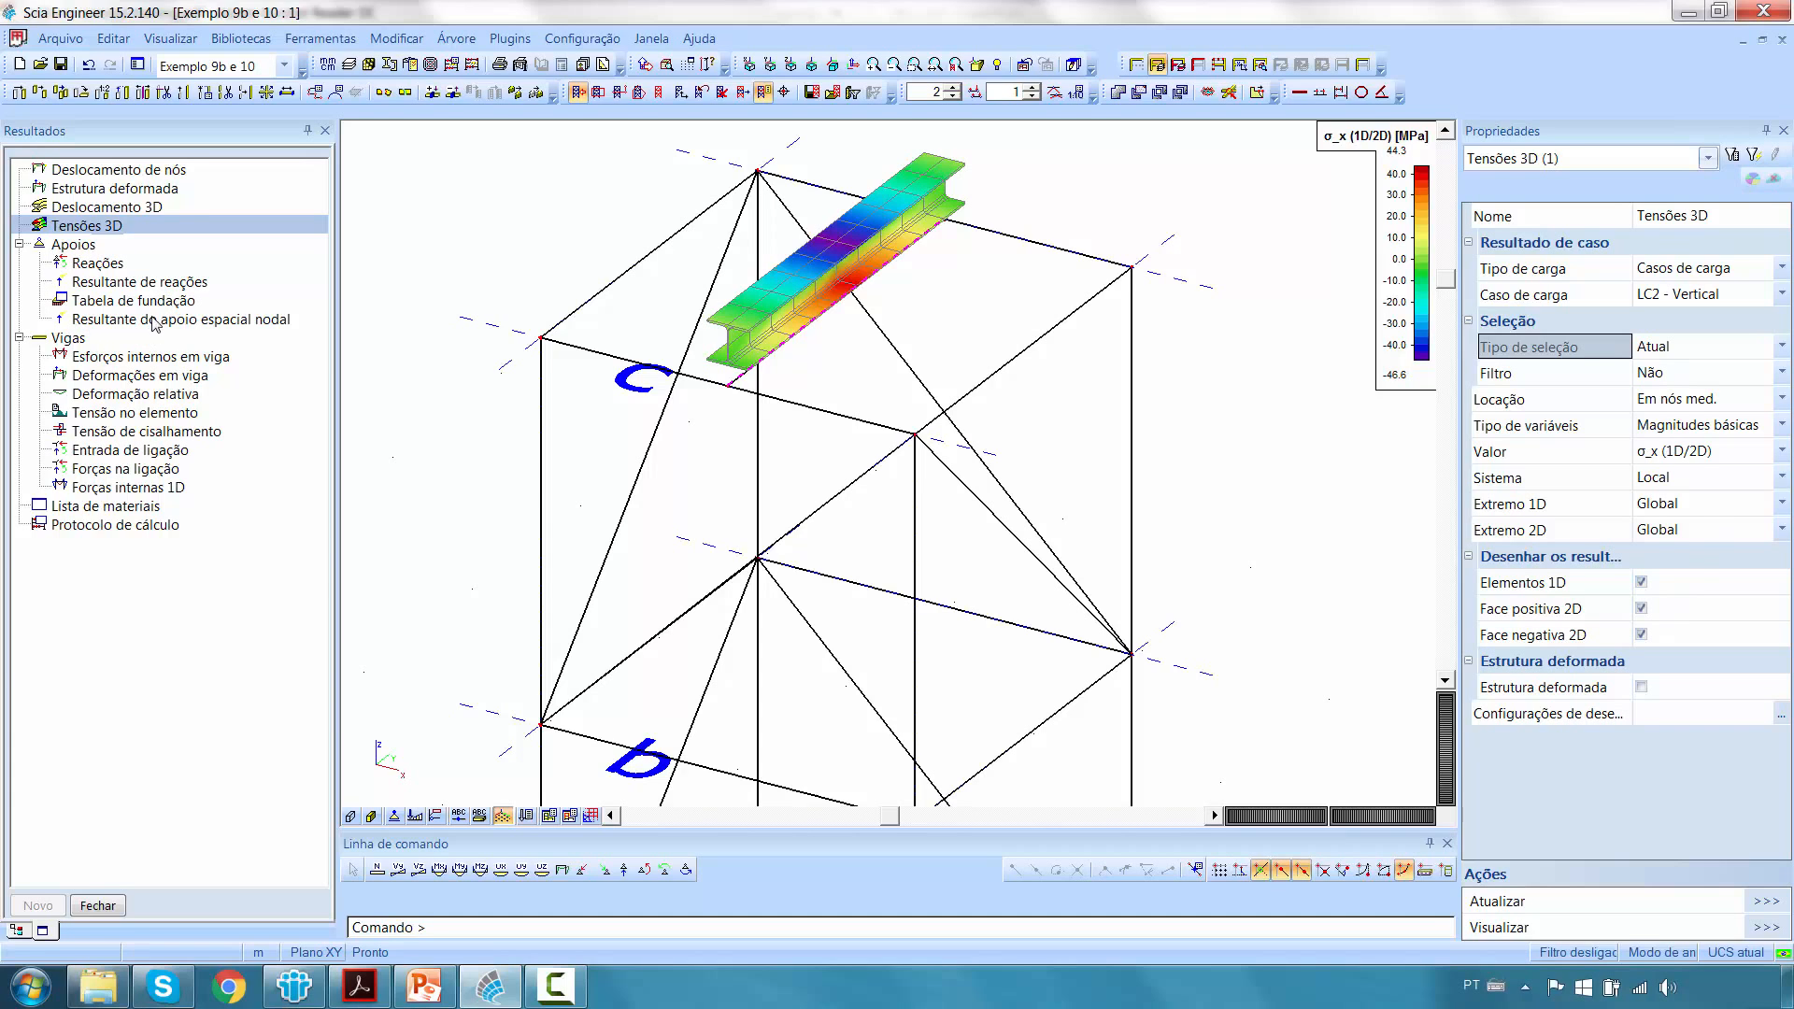
Generate the foundation table for all supports, preview it as a report and close the preview.
left_click(109, 302)
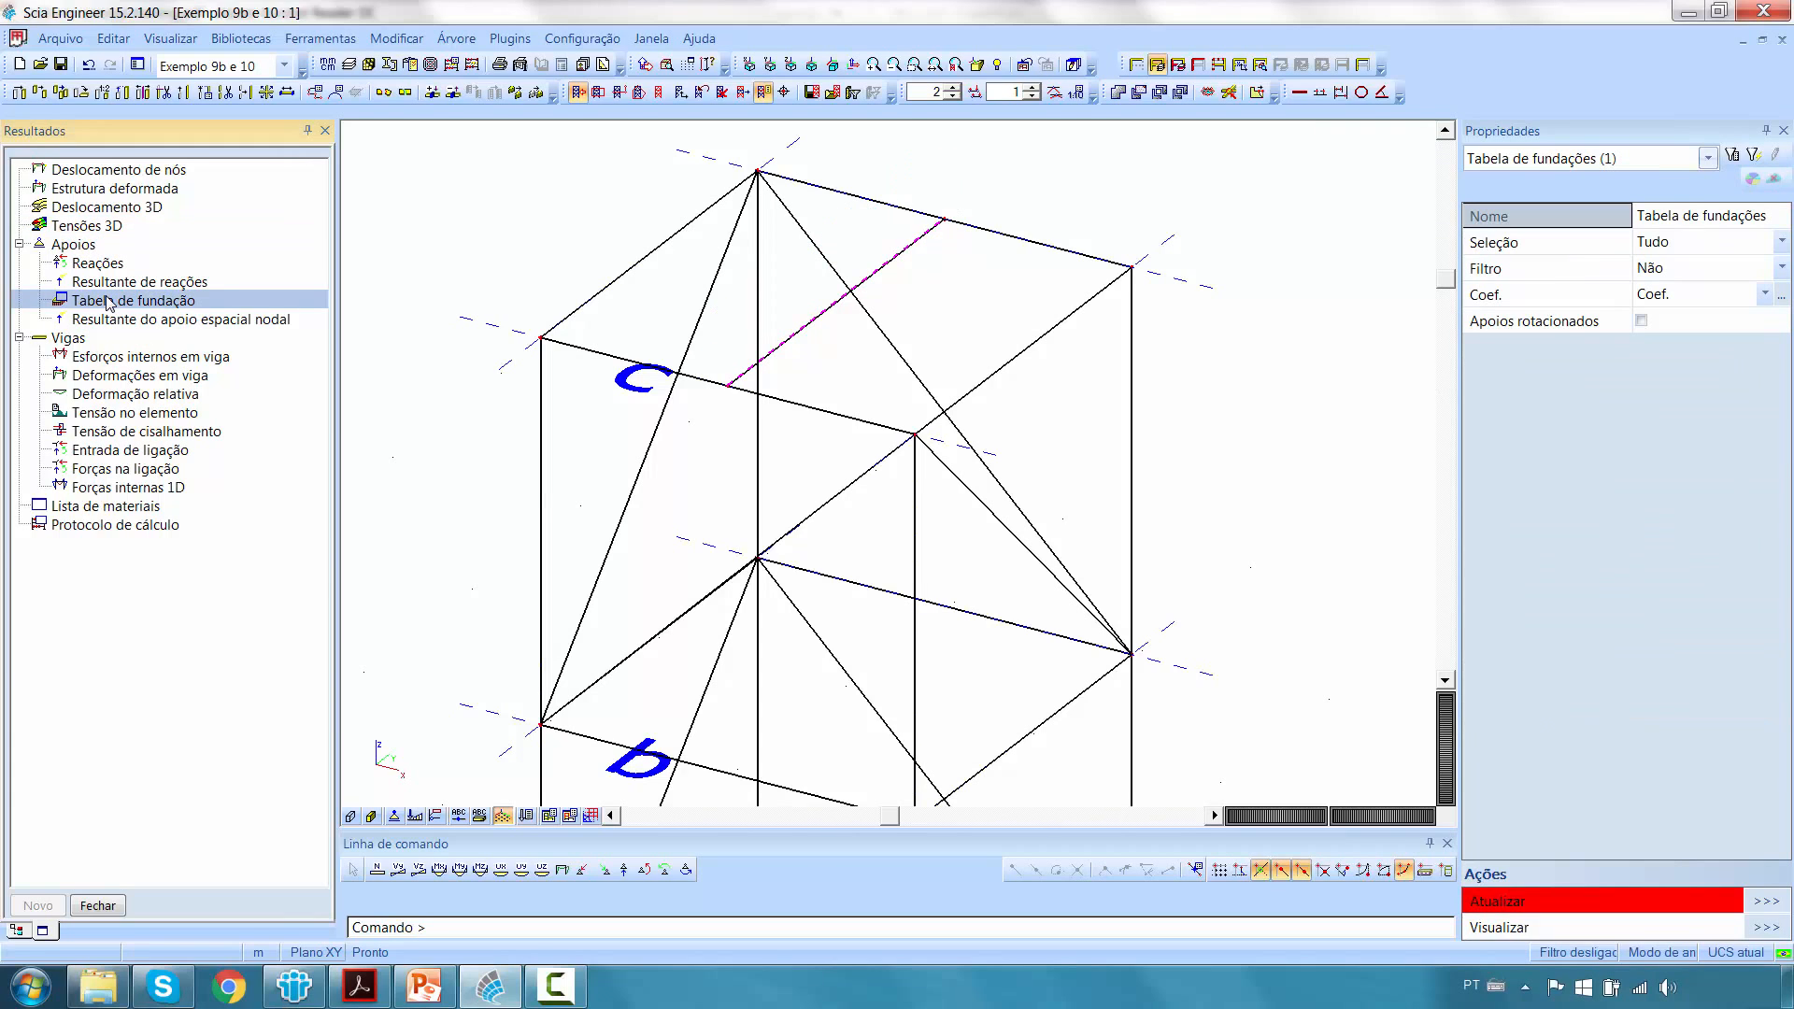
scroll(1092, 669, "down", 4)
right_click_drag(1173, 696, 1098, 349, "shift")
left_click(1769, 903)
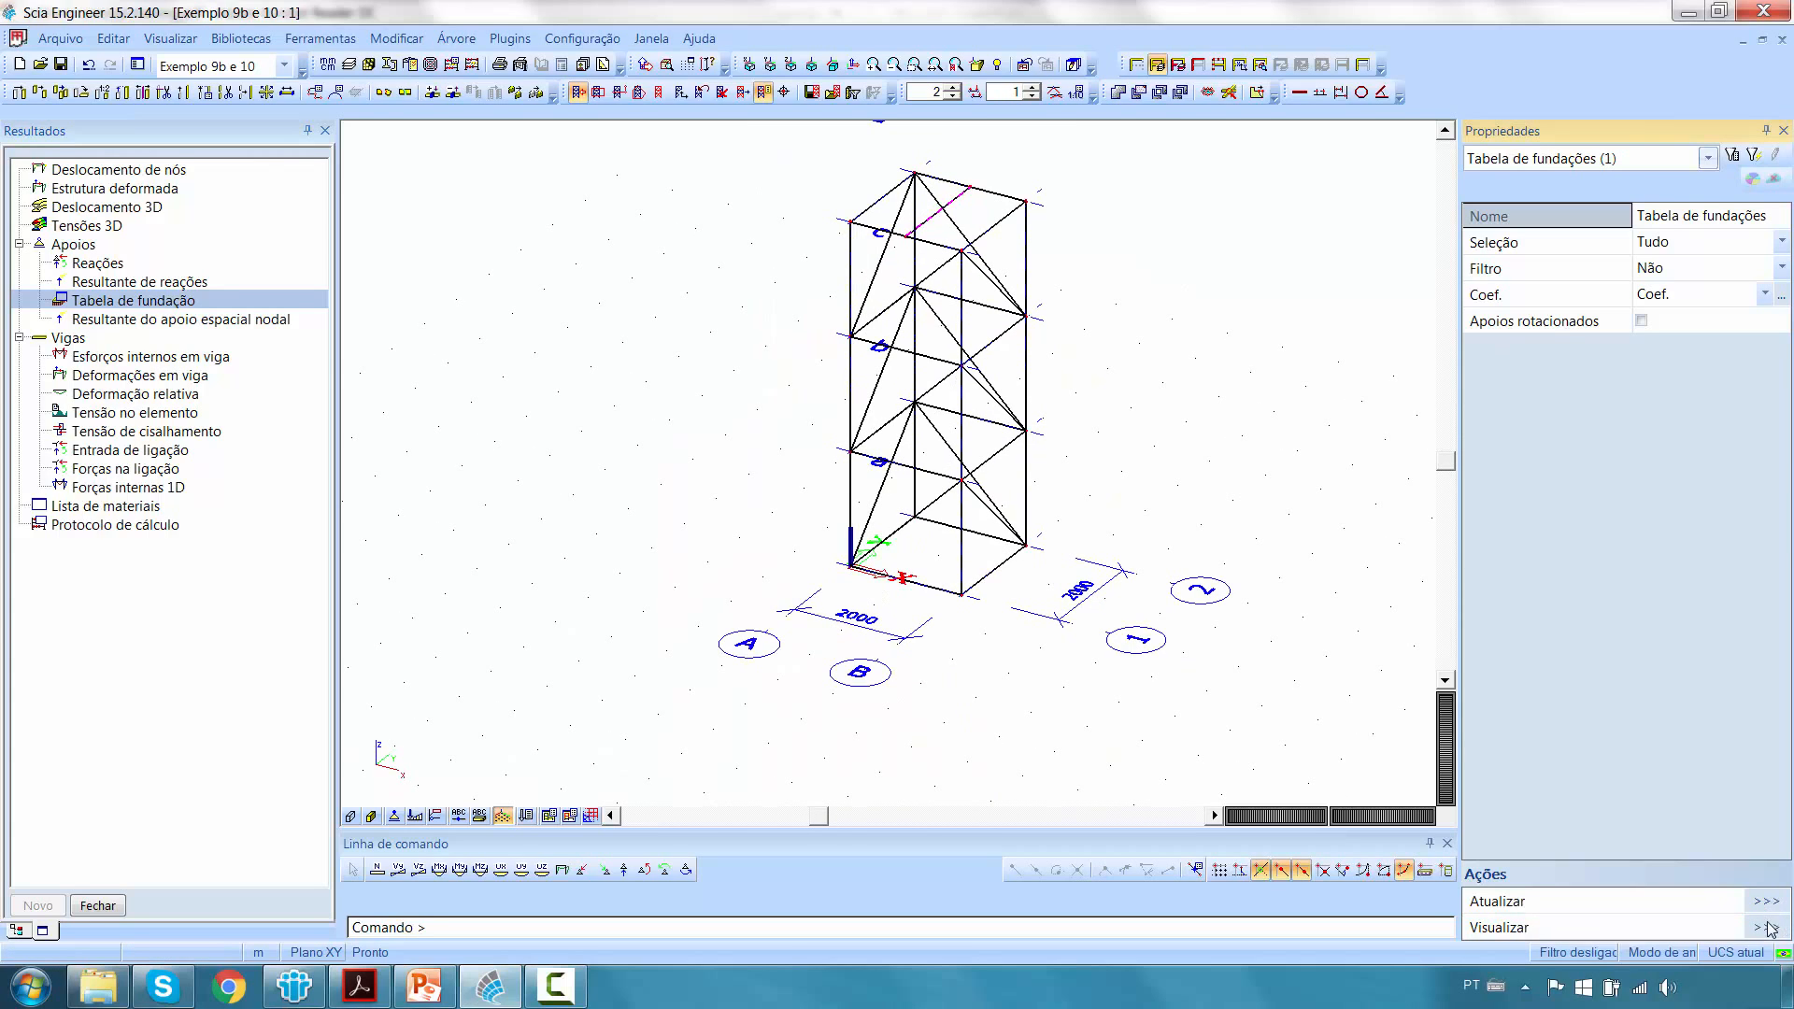
left_click(1768, 928)
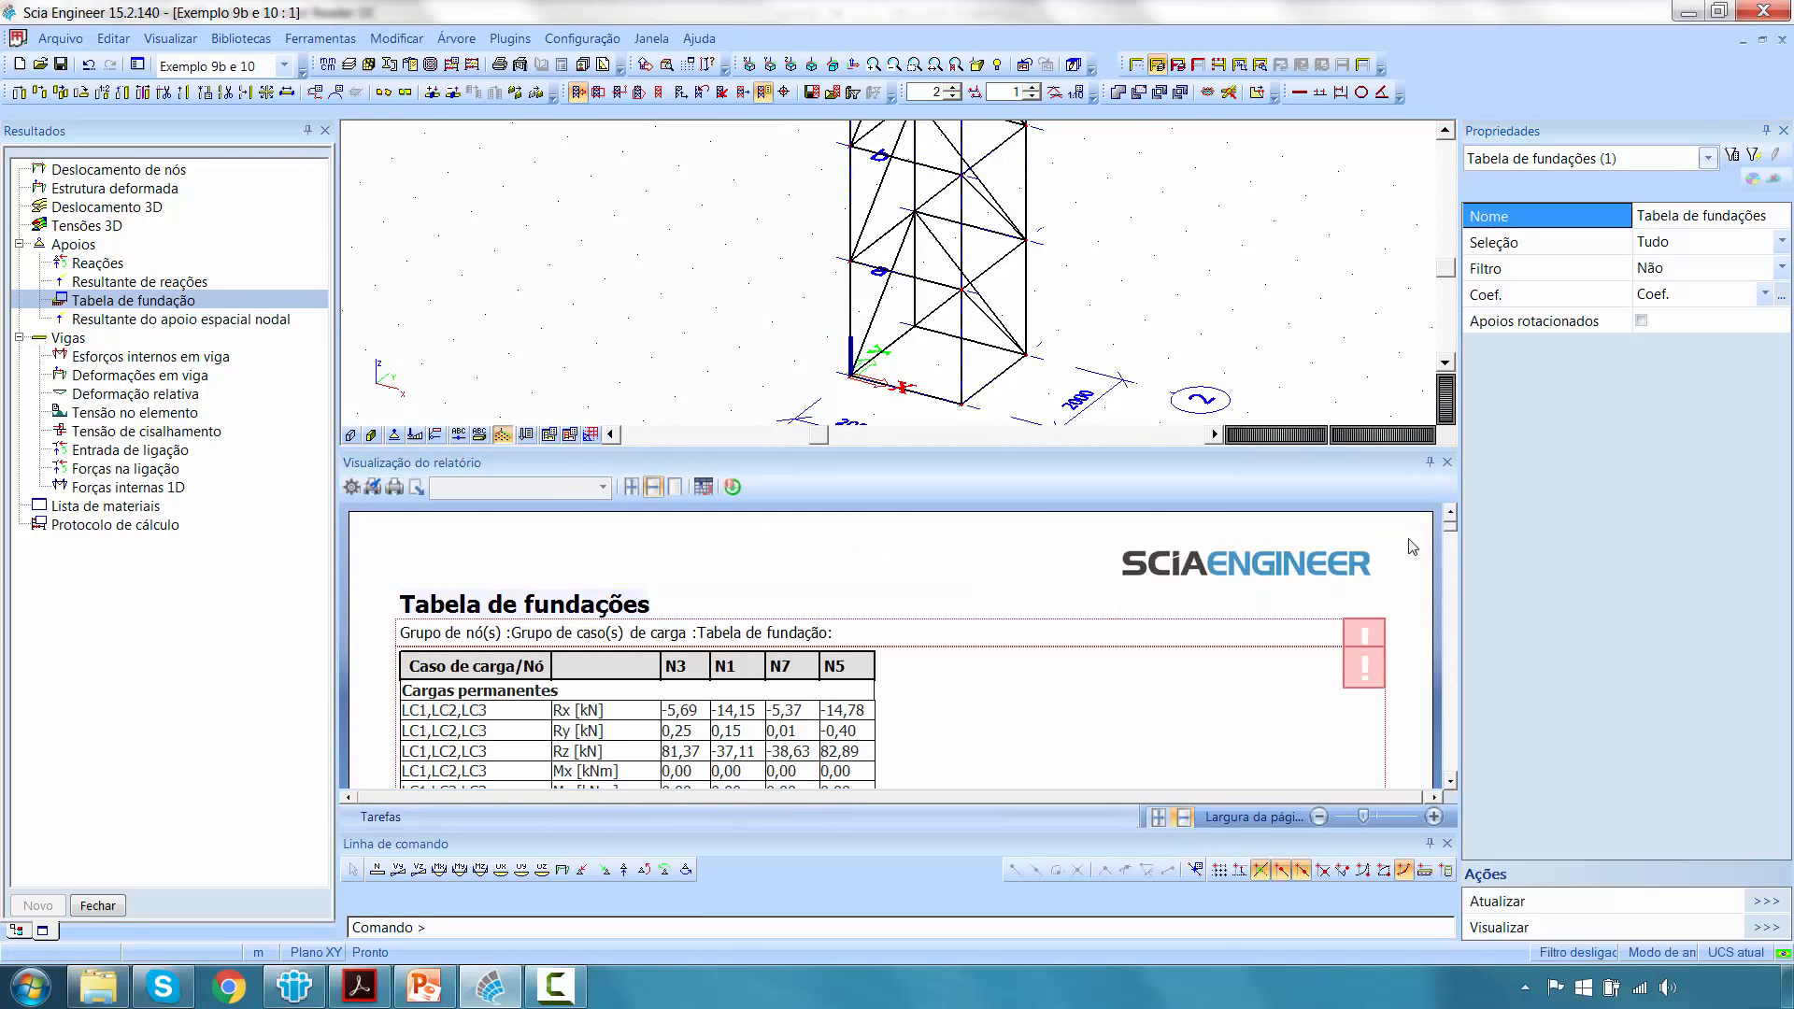
left_click(1448, 461)
Display the resultant of the support reactions for LC1 - Peso próprio.
left_click(140, 281)
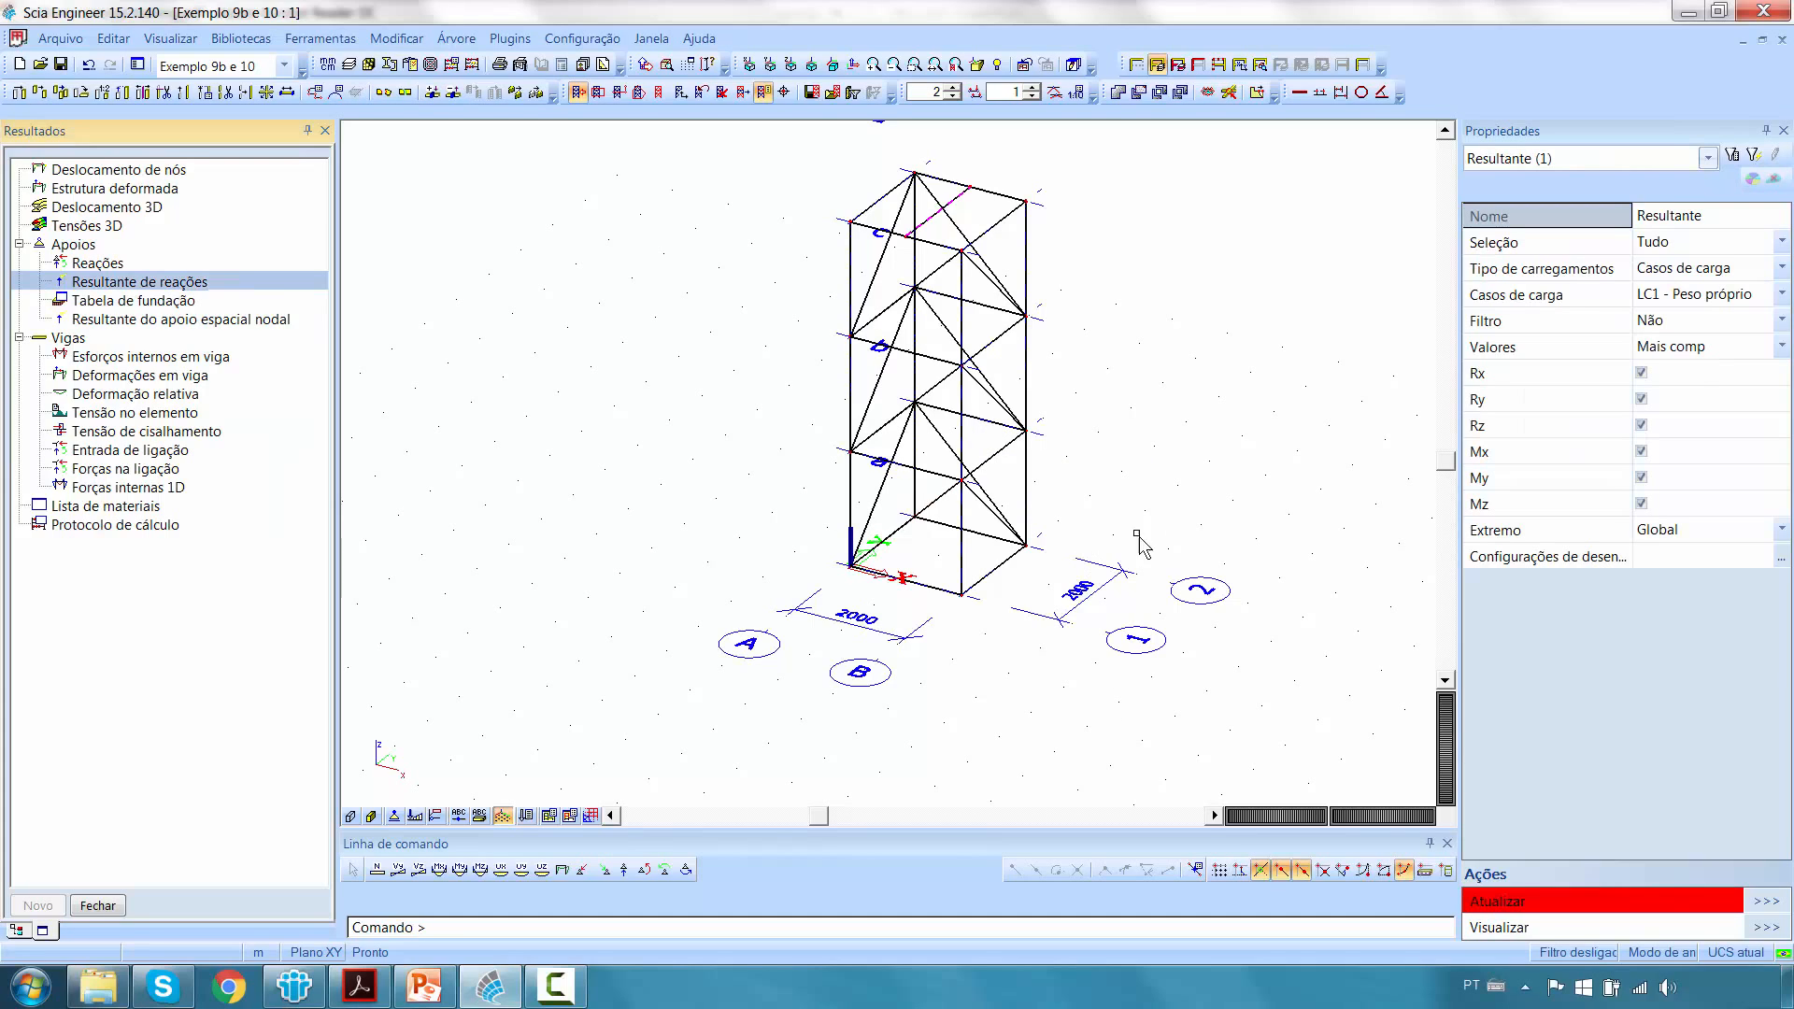
left_click(1769, 902)
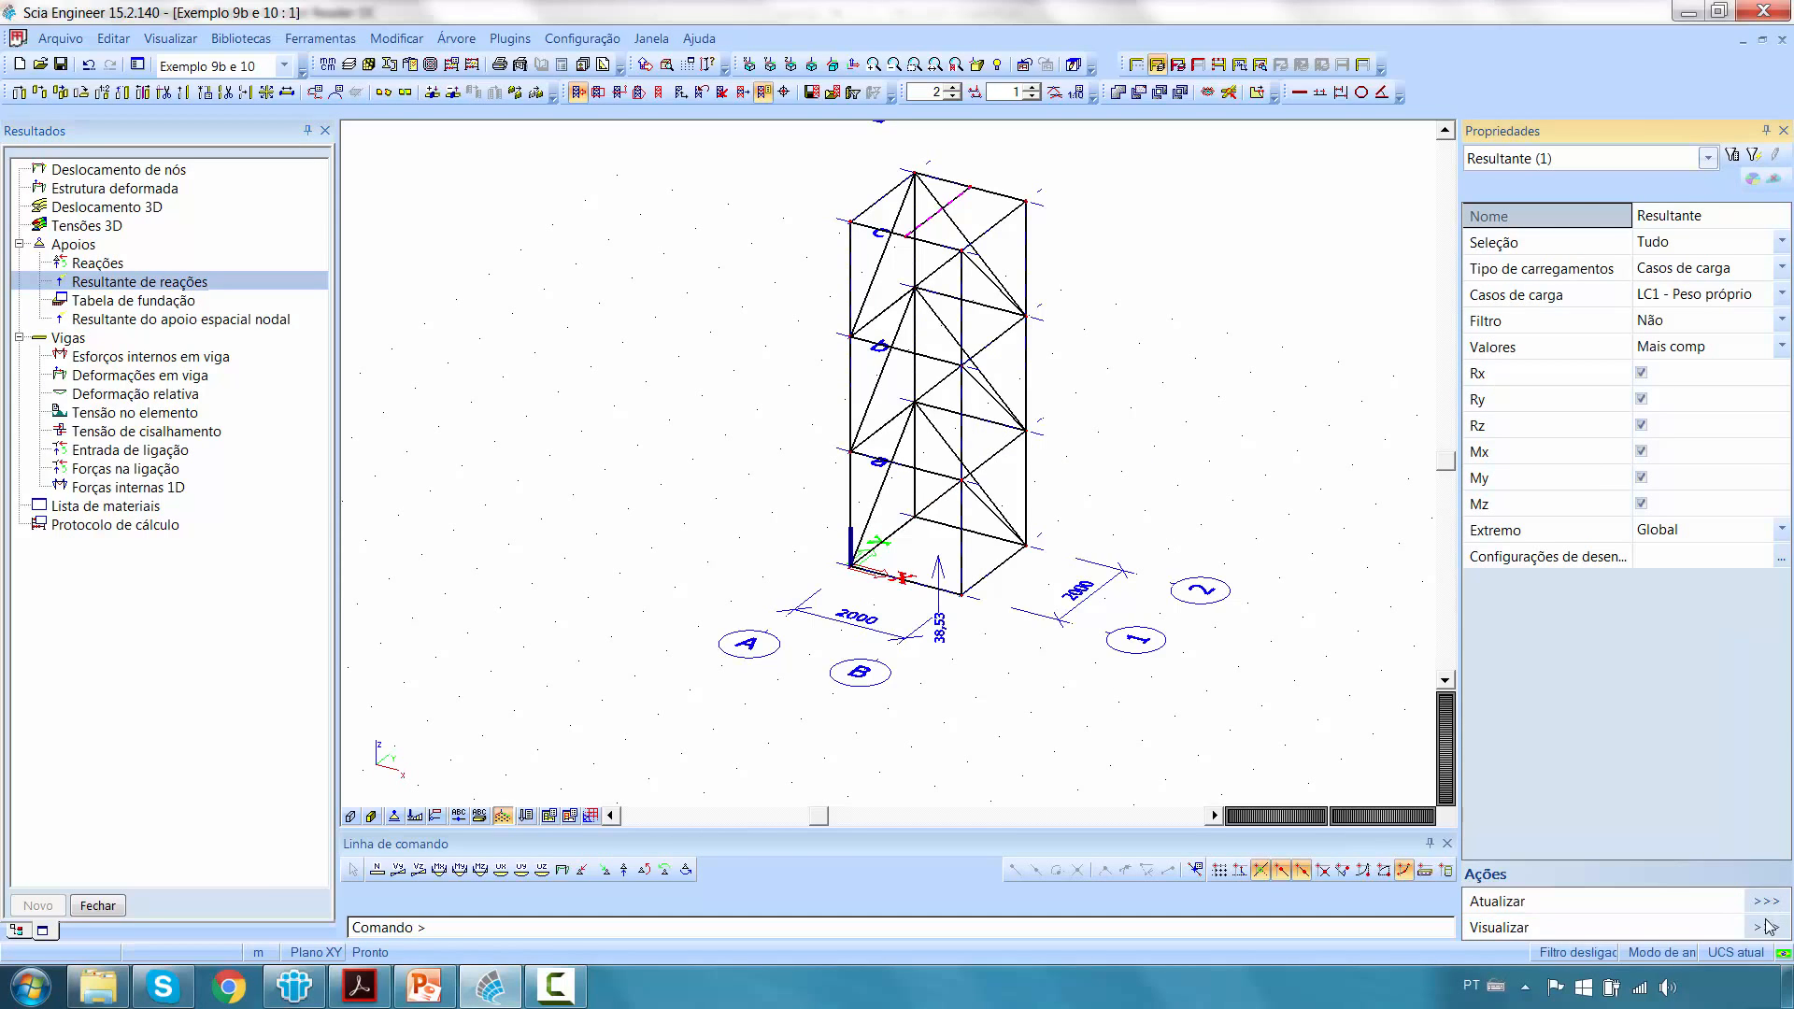
left_click(125, 379)
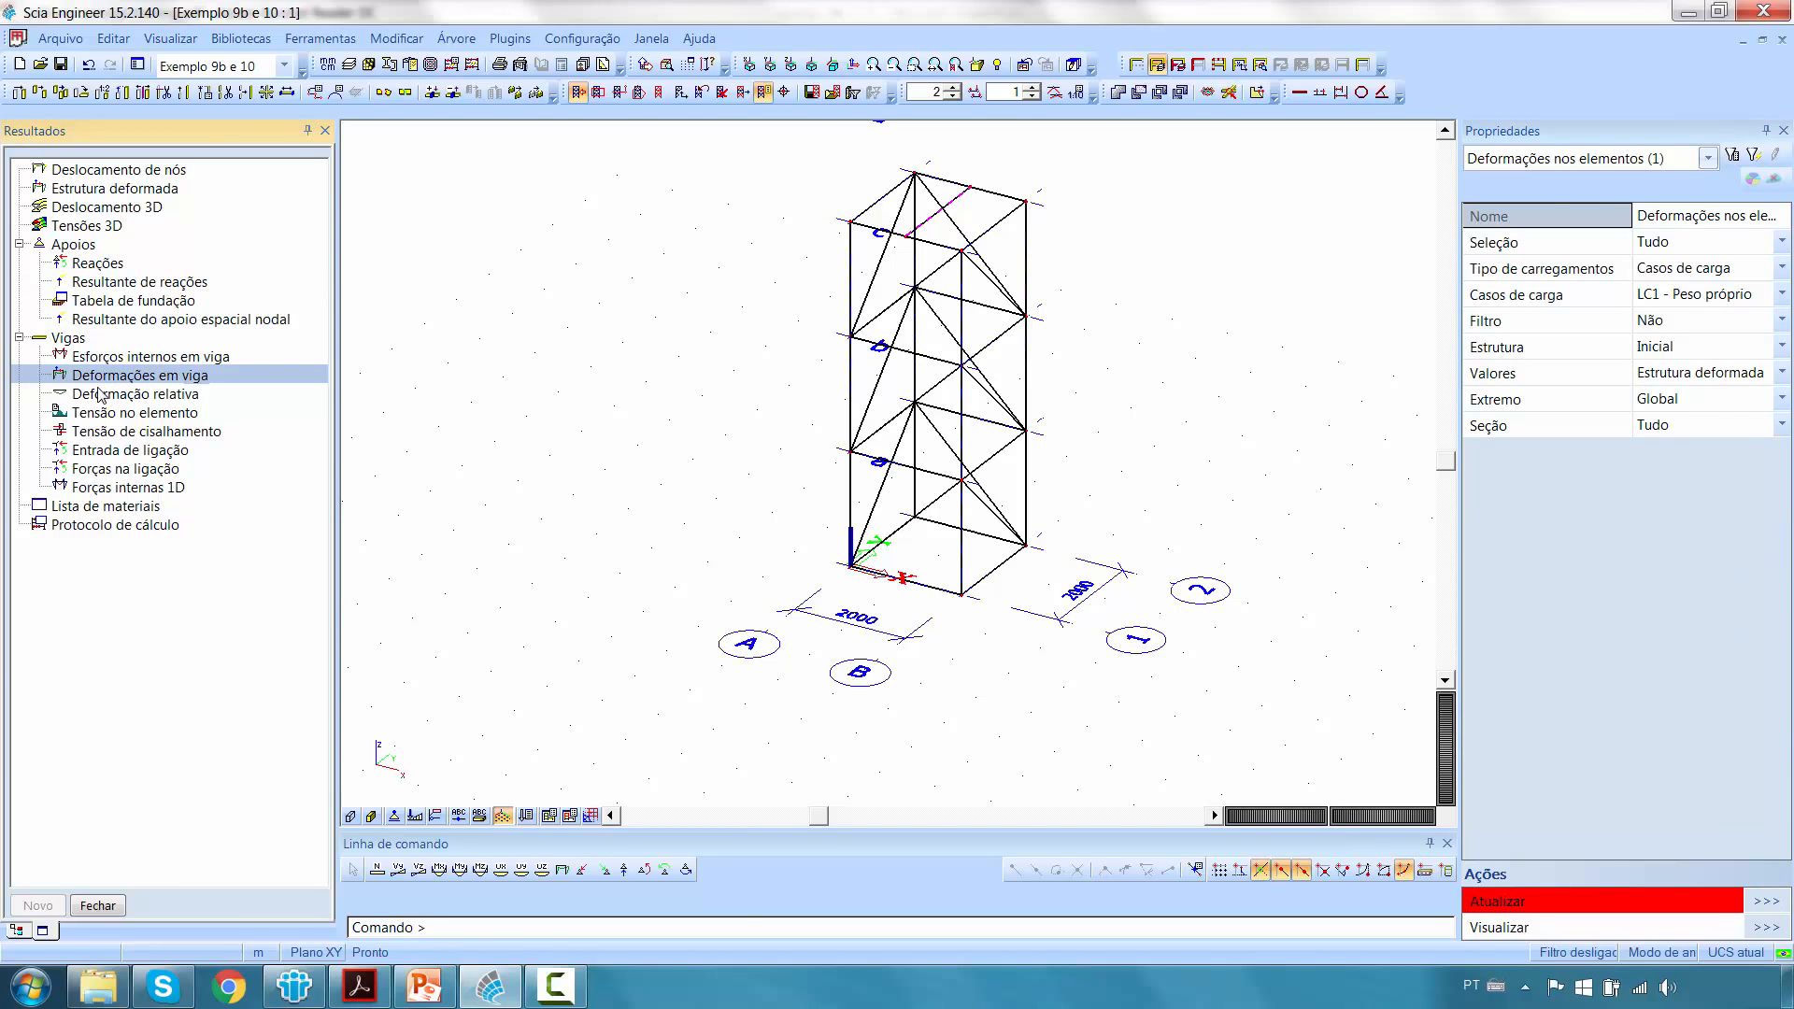
left_click(155, 319)
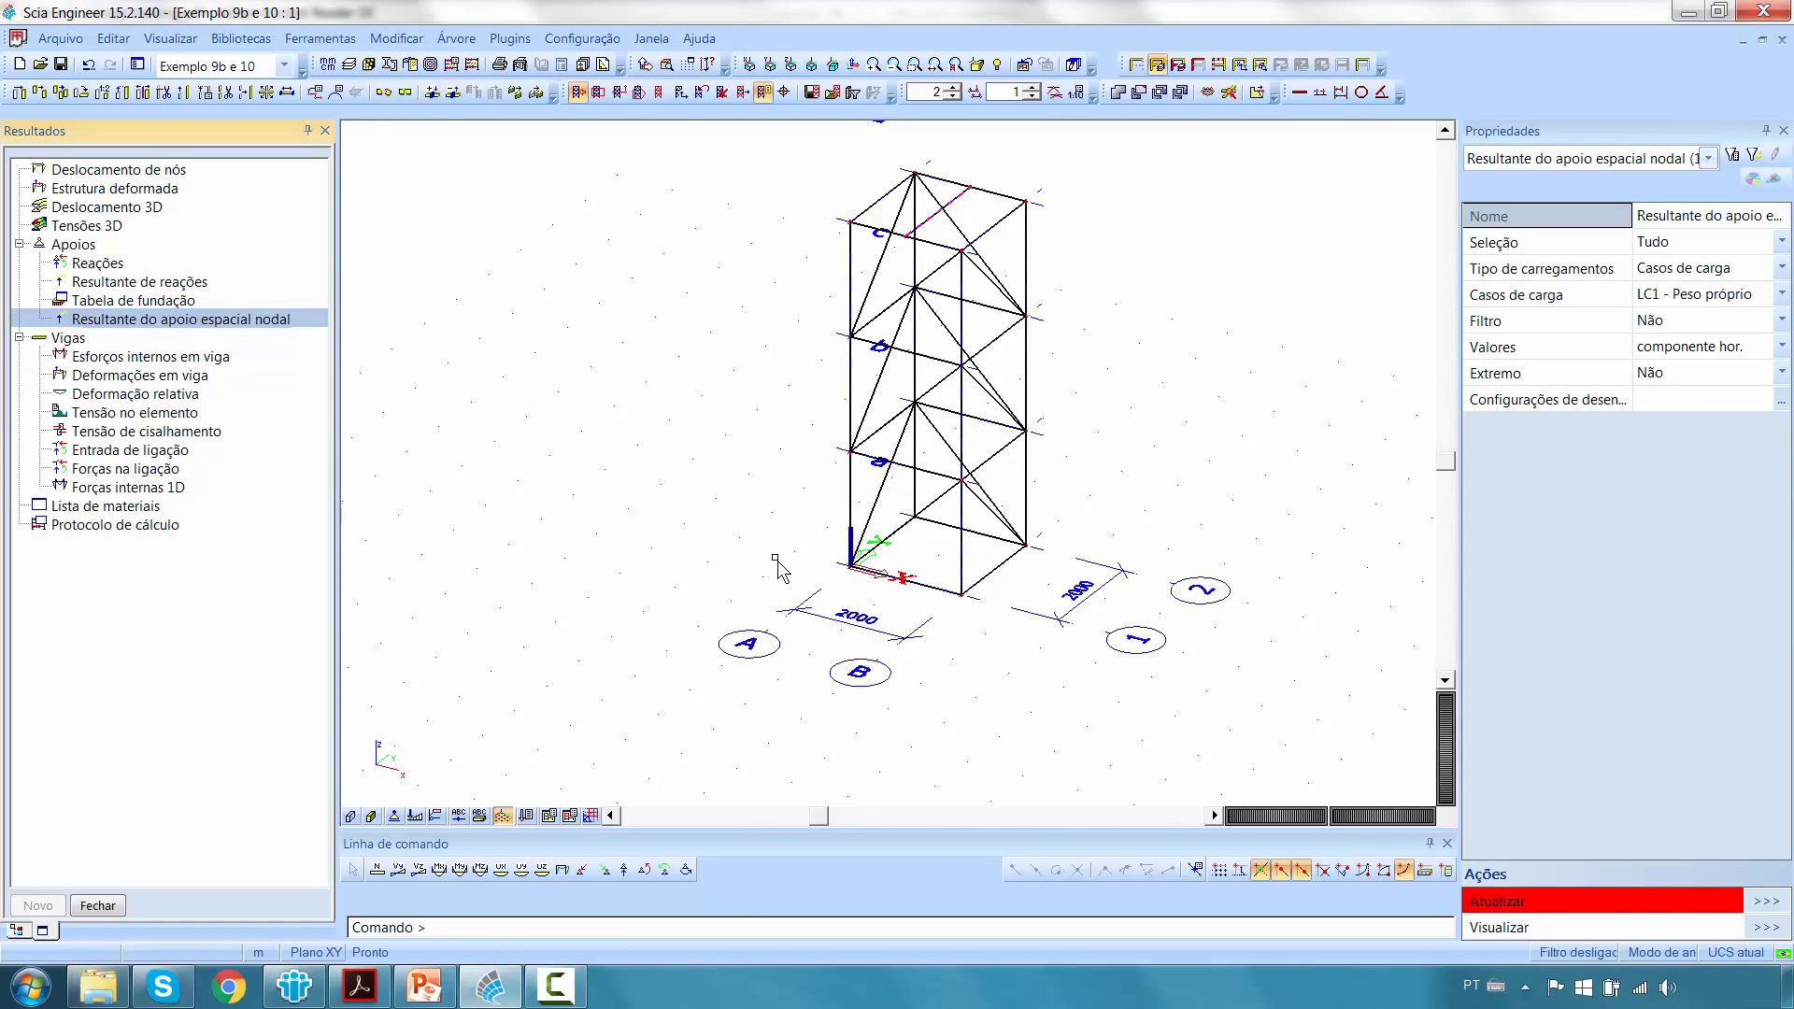
left_click(140, 375)
left_click(143, 394)
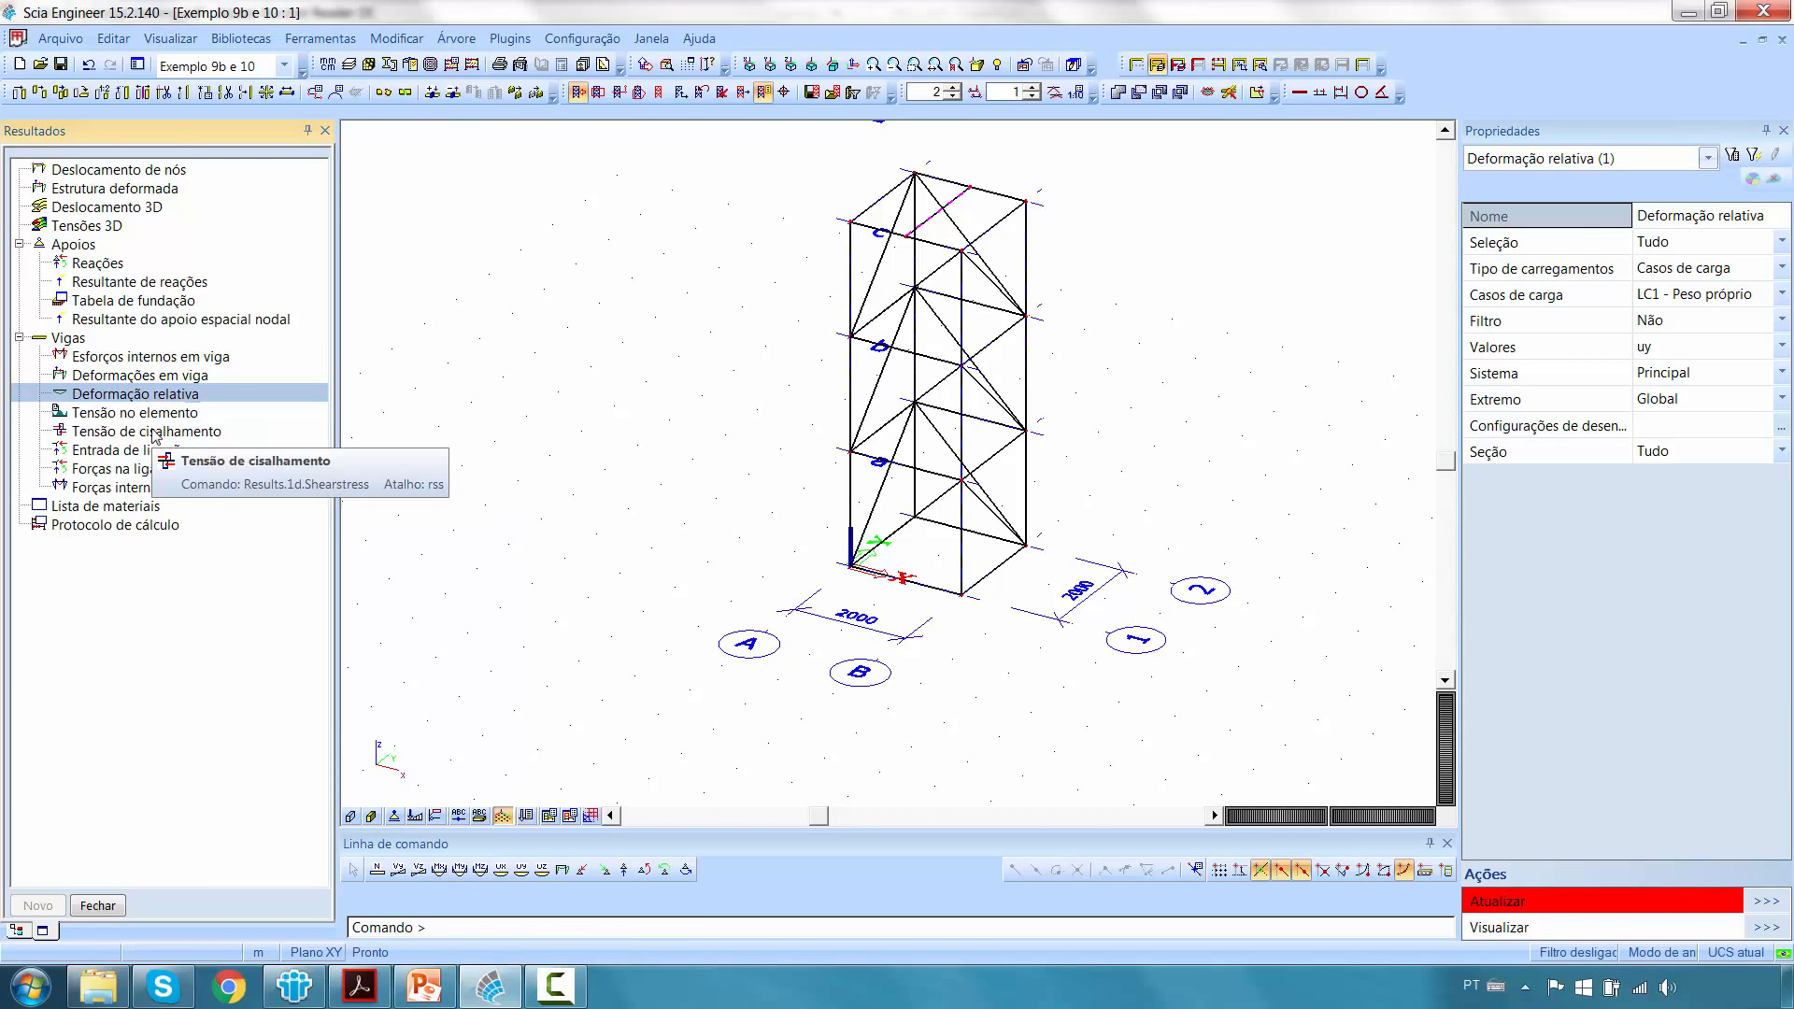
Display the von Mises element stresses on all beams for LC1 - Peso próprio.
left_click(140, 412)
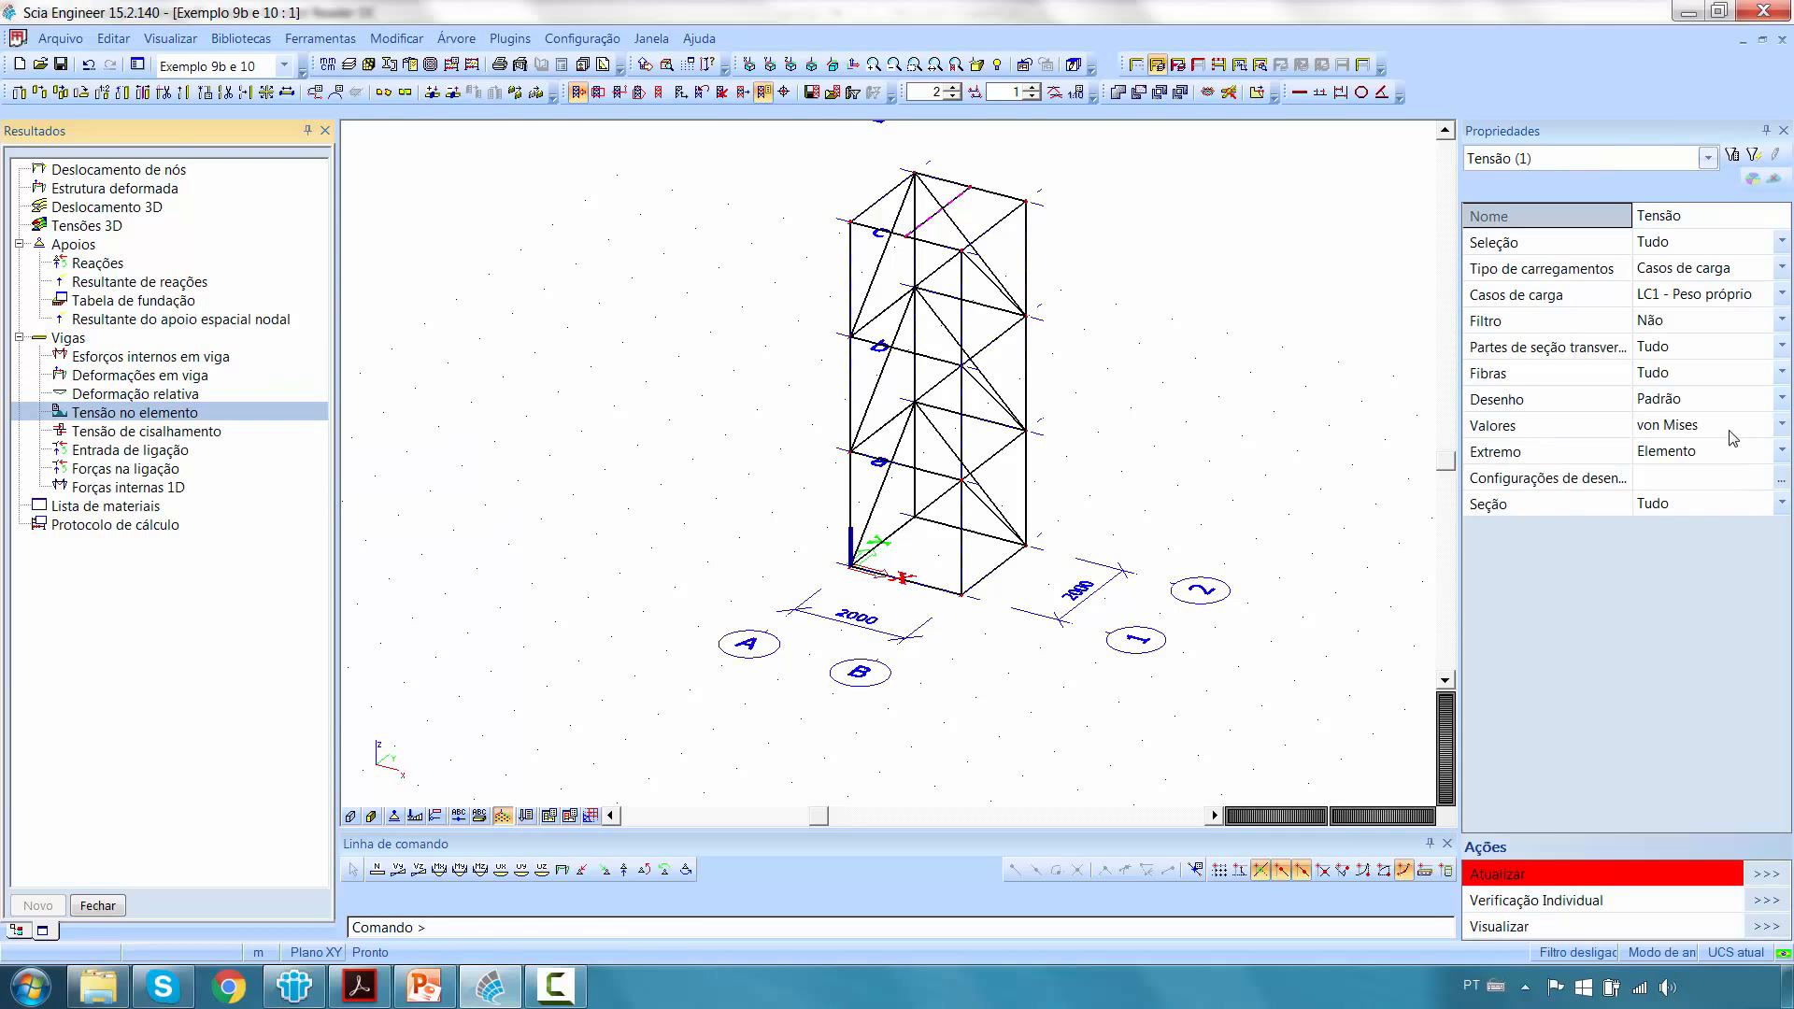
scroll(1273, 562, "up", 3)
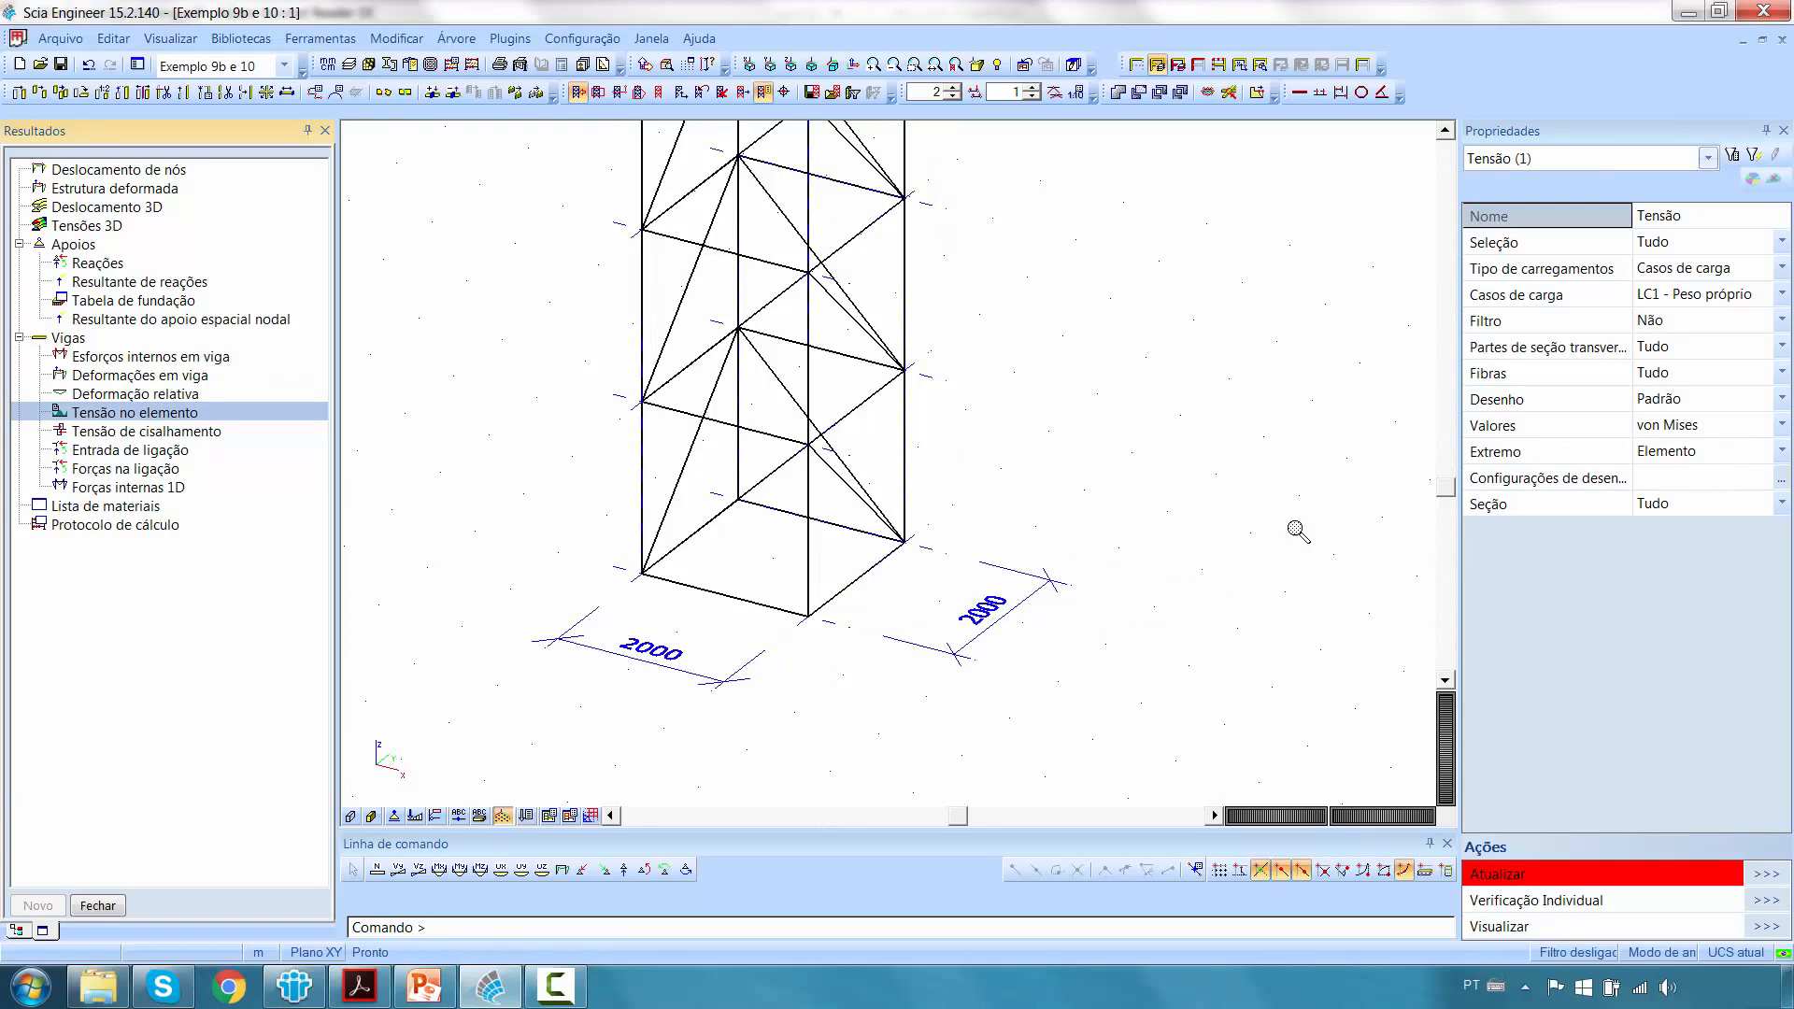
left_click(1769, 873)
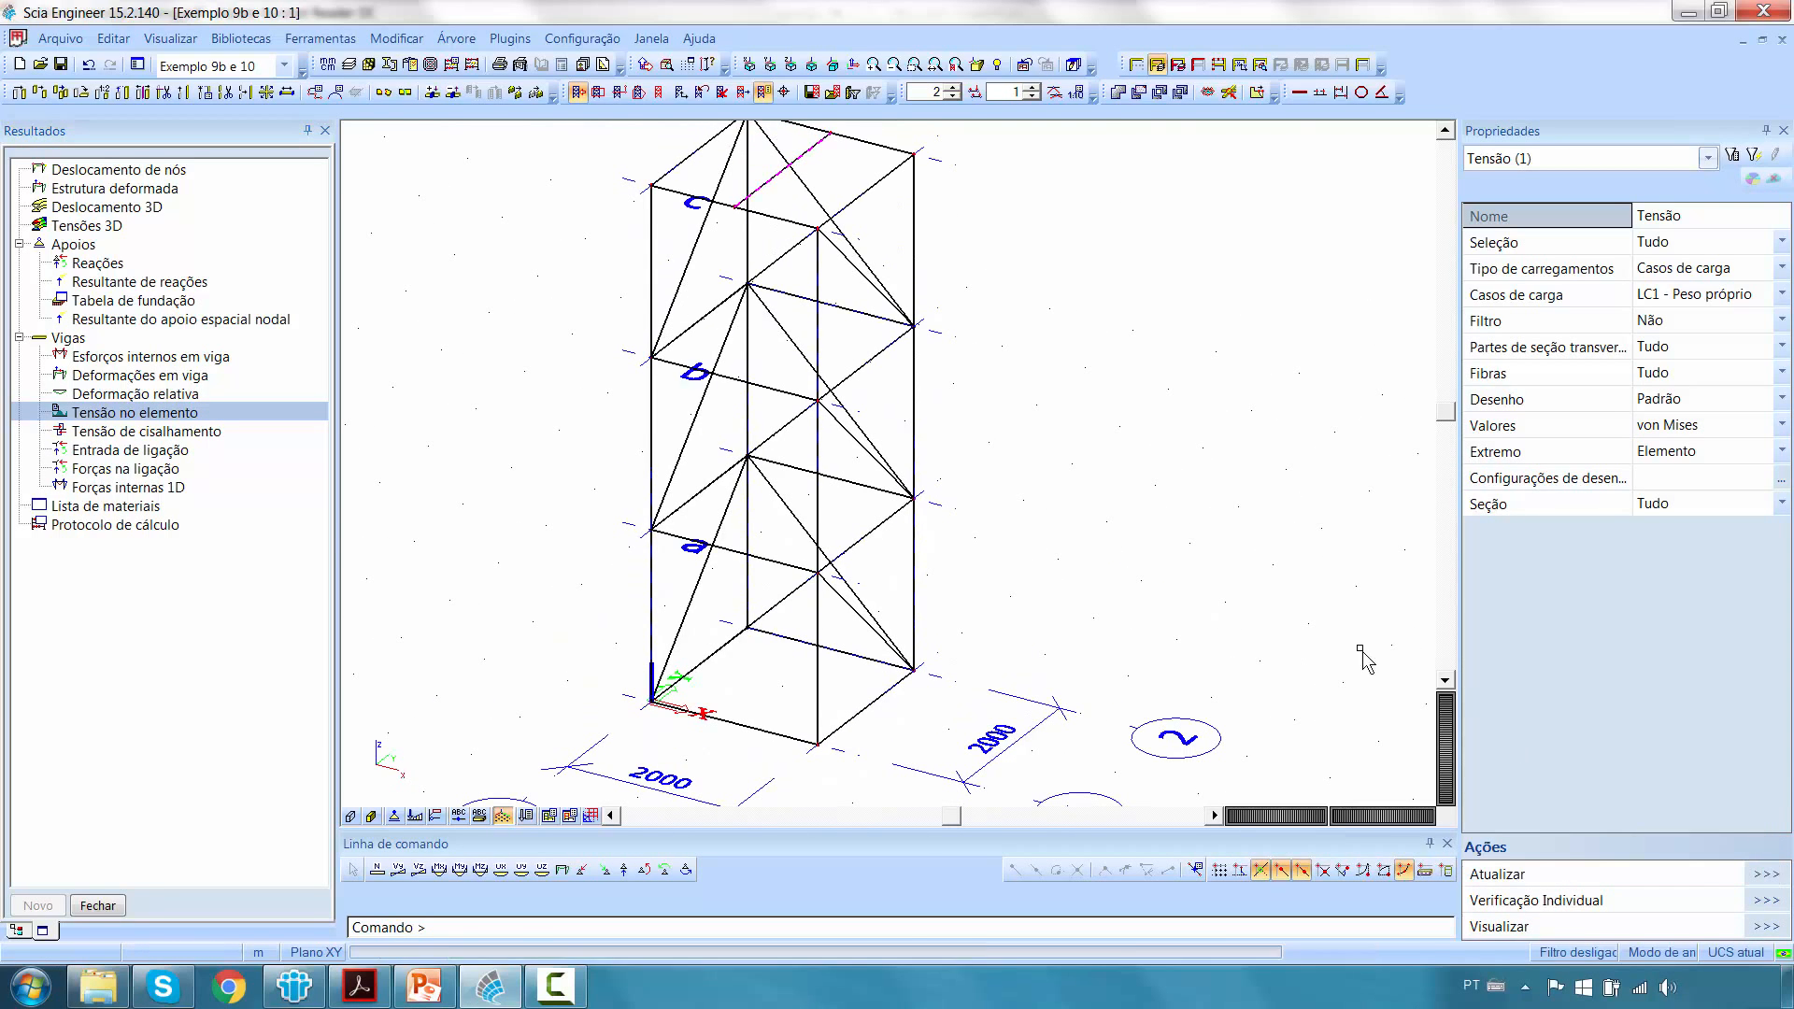
middle_click_drag(1118, 403, 1126, 526)
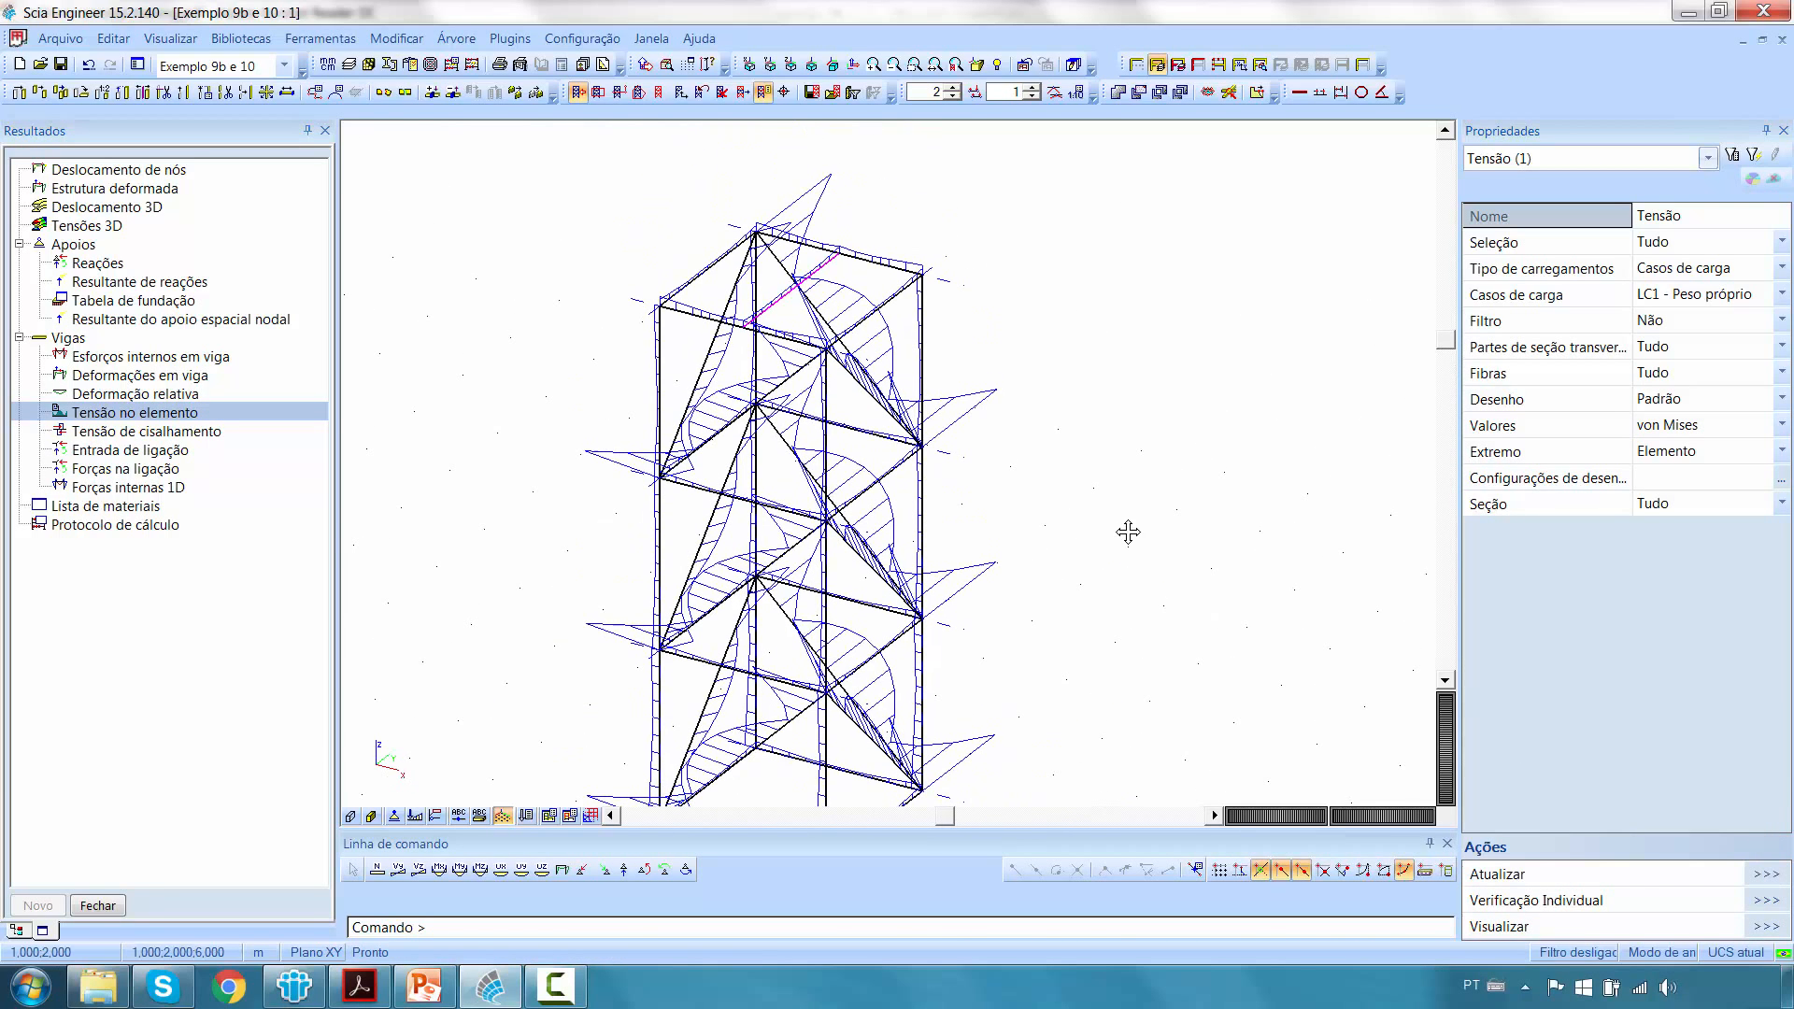
Open the individual stress check of the middle beam at the tower's top and set its section to 1.000 m.
left_click(1766, 900)
left_click(826, 272)
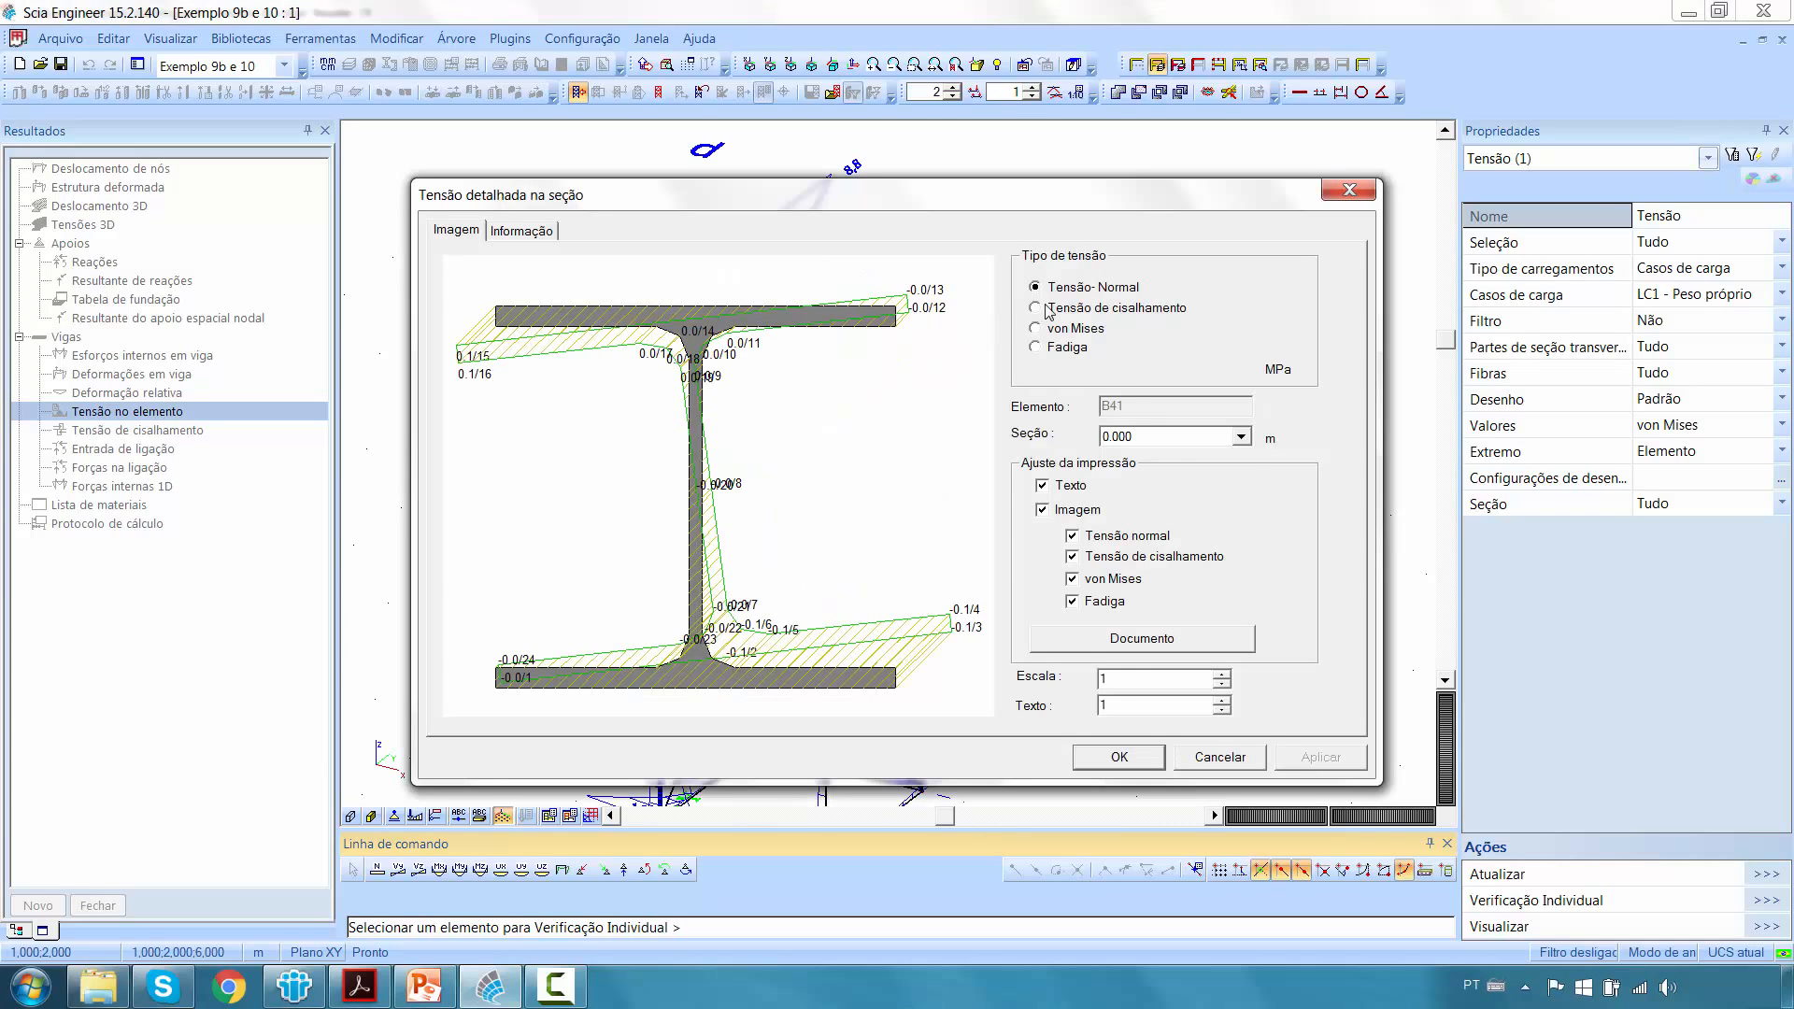
left_click(1172, 432)
left_click(1164, 548)
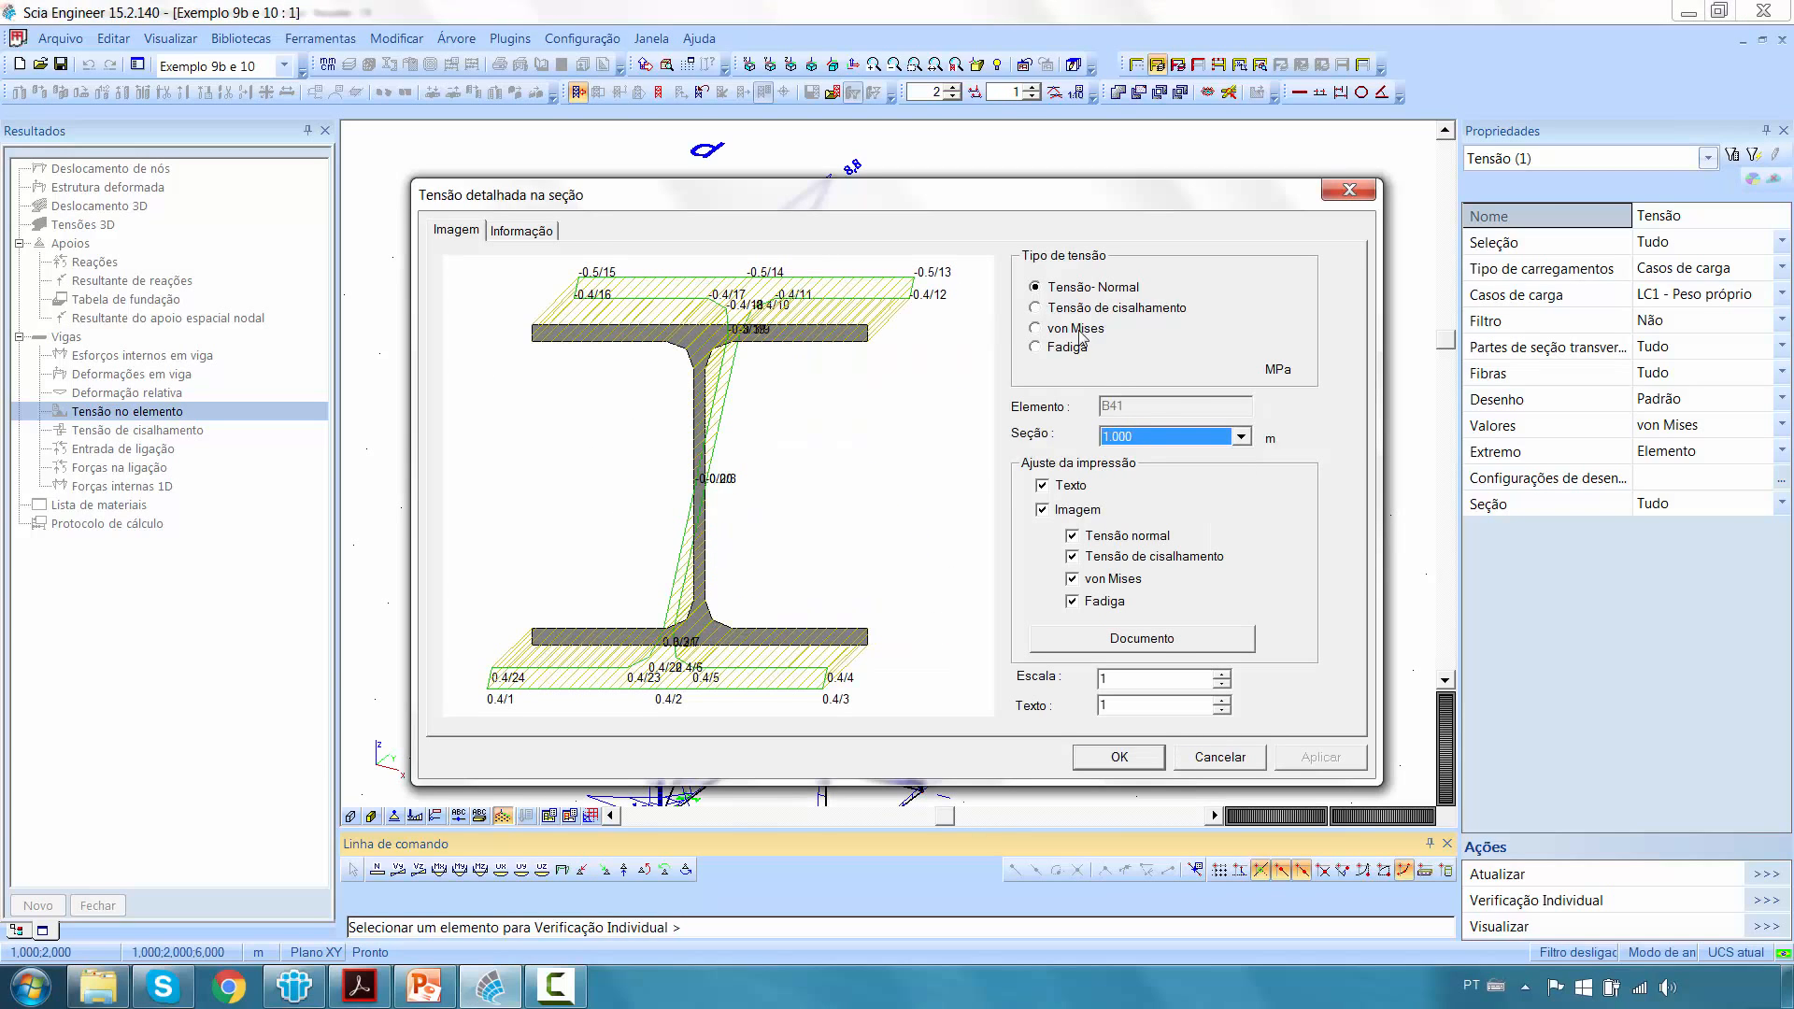
Compare the section's shear, von Mises, fatigue and normal stress diagrams, and close the detailed stress check.
left_click(1035, 308)
left_click(1036, 328)
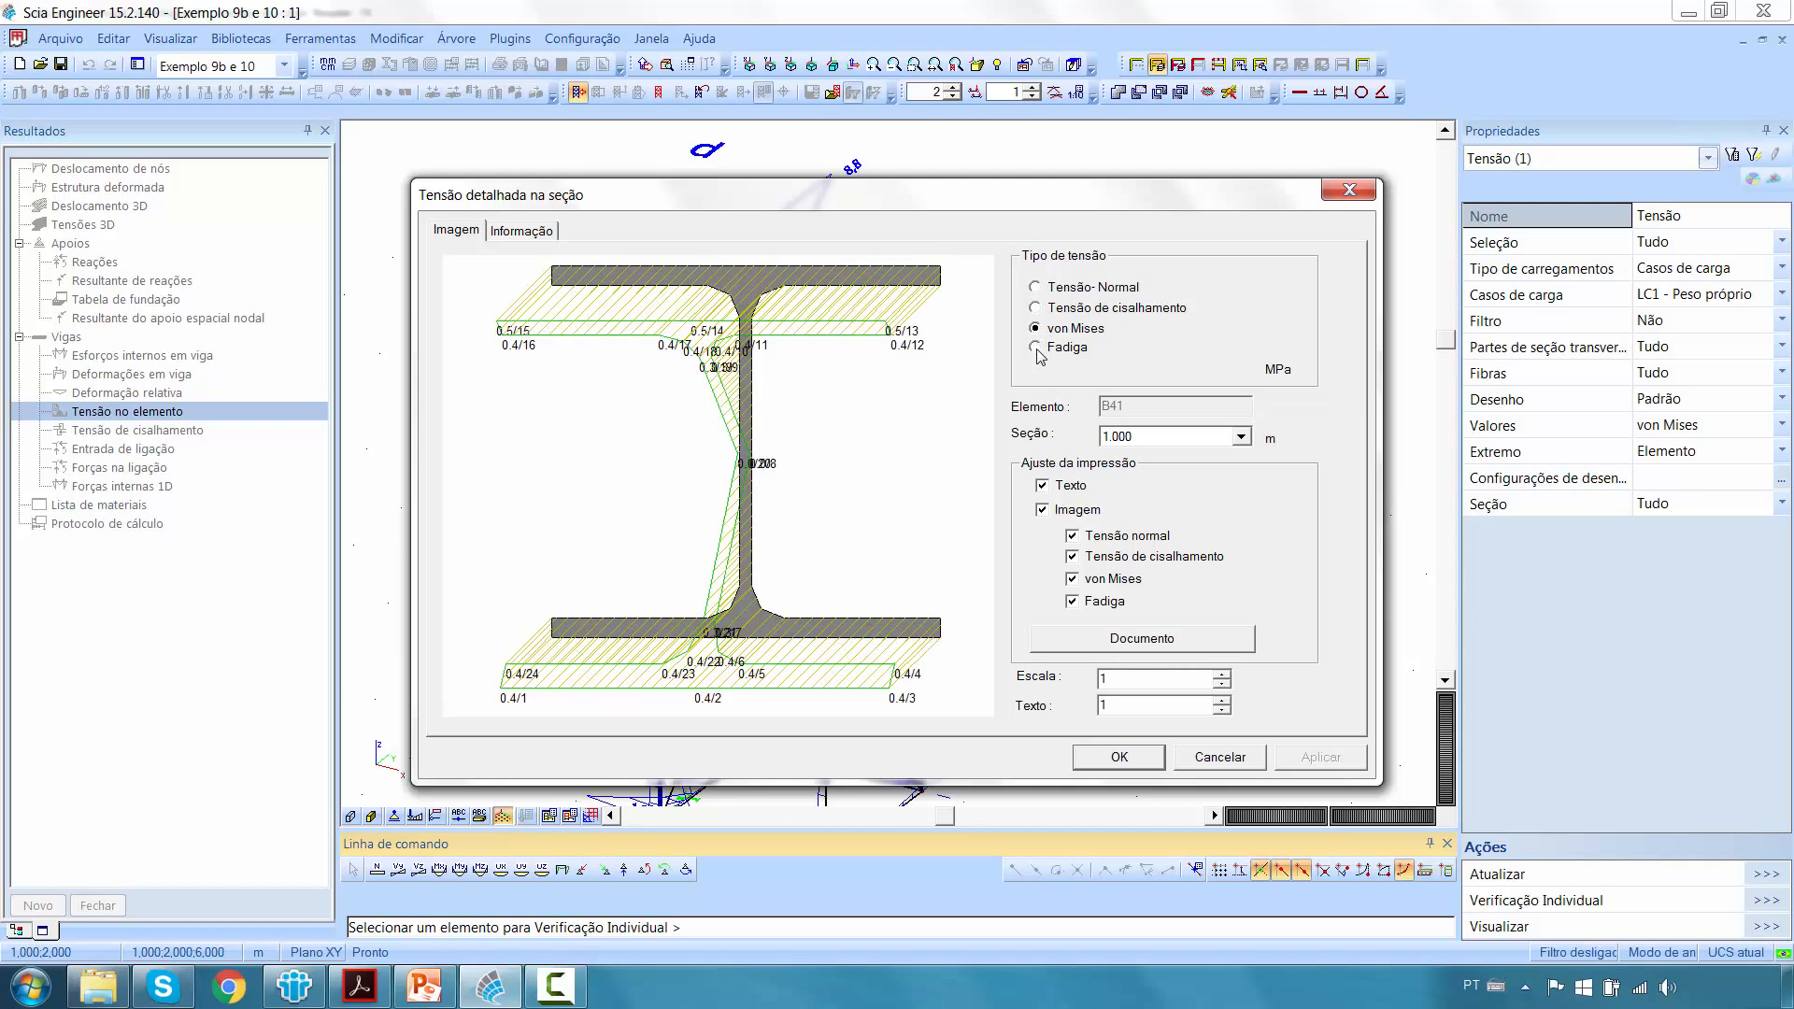
left_click(1034, 347)
left_click(1035, 308)
left_click(1035, 287)
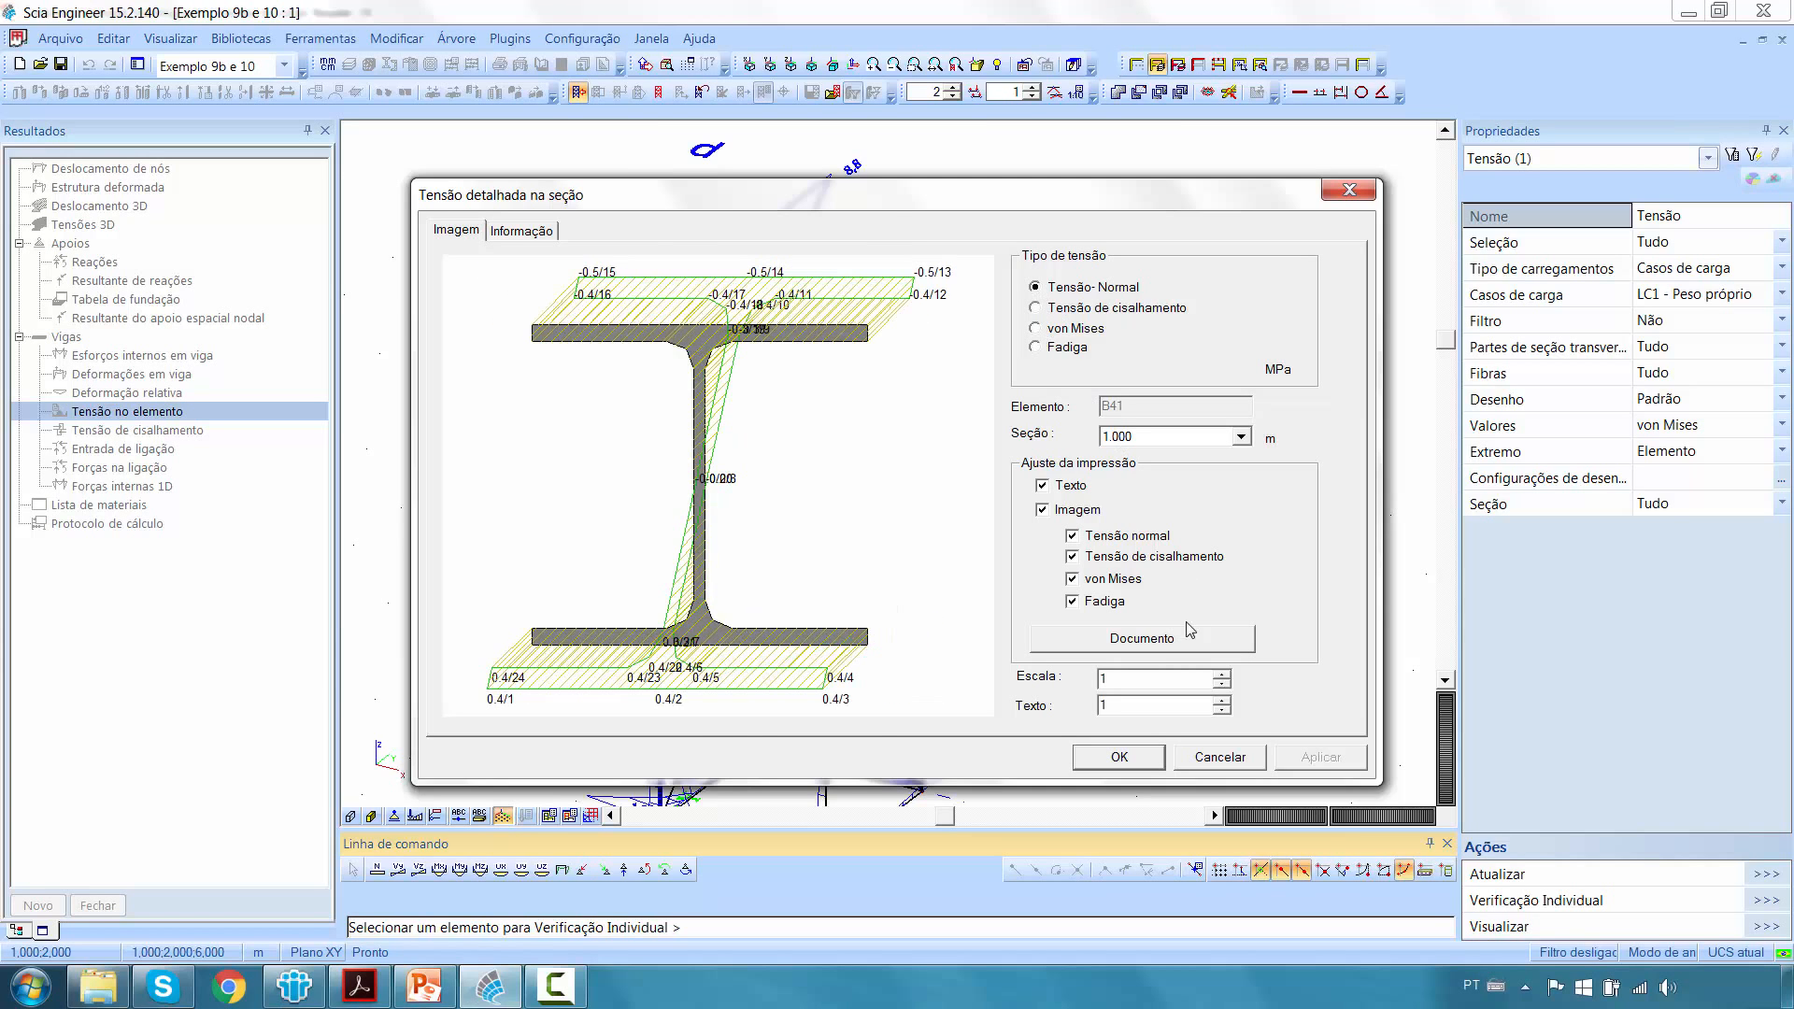
left_click(1257, 762)
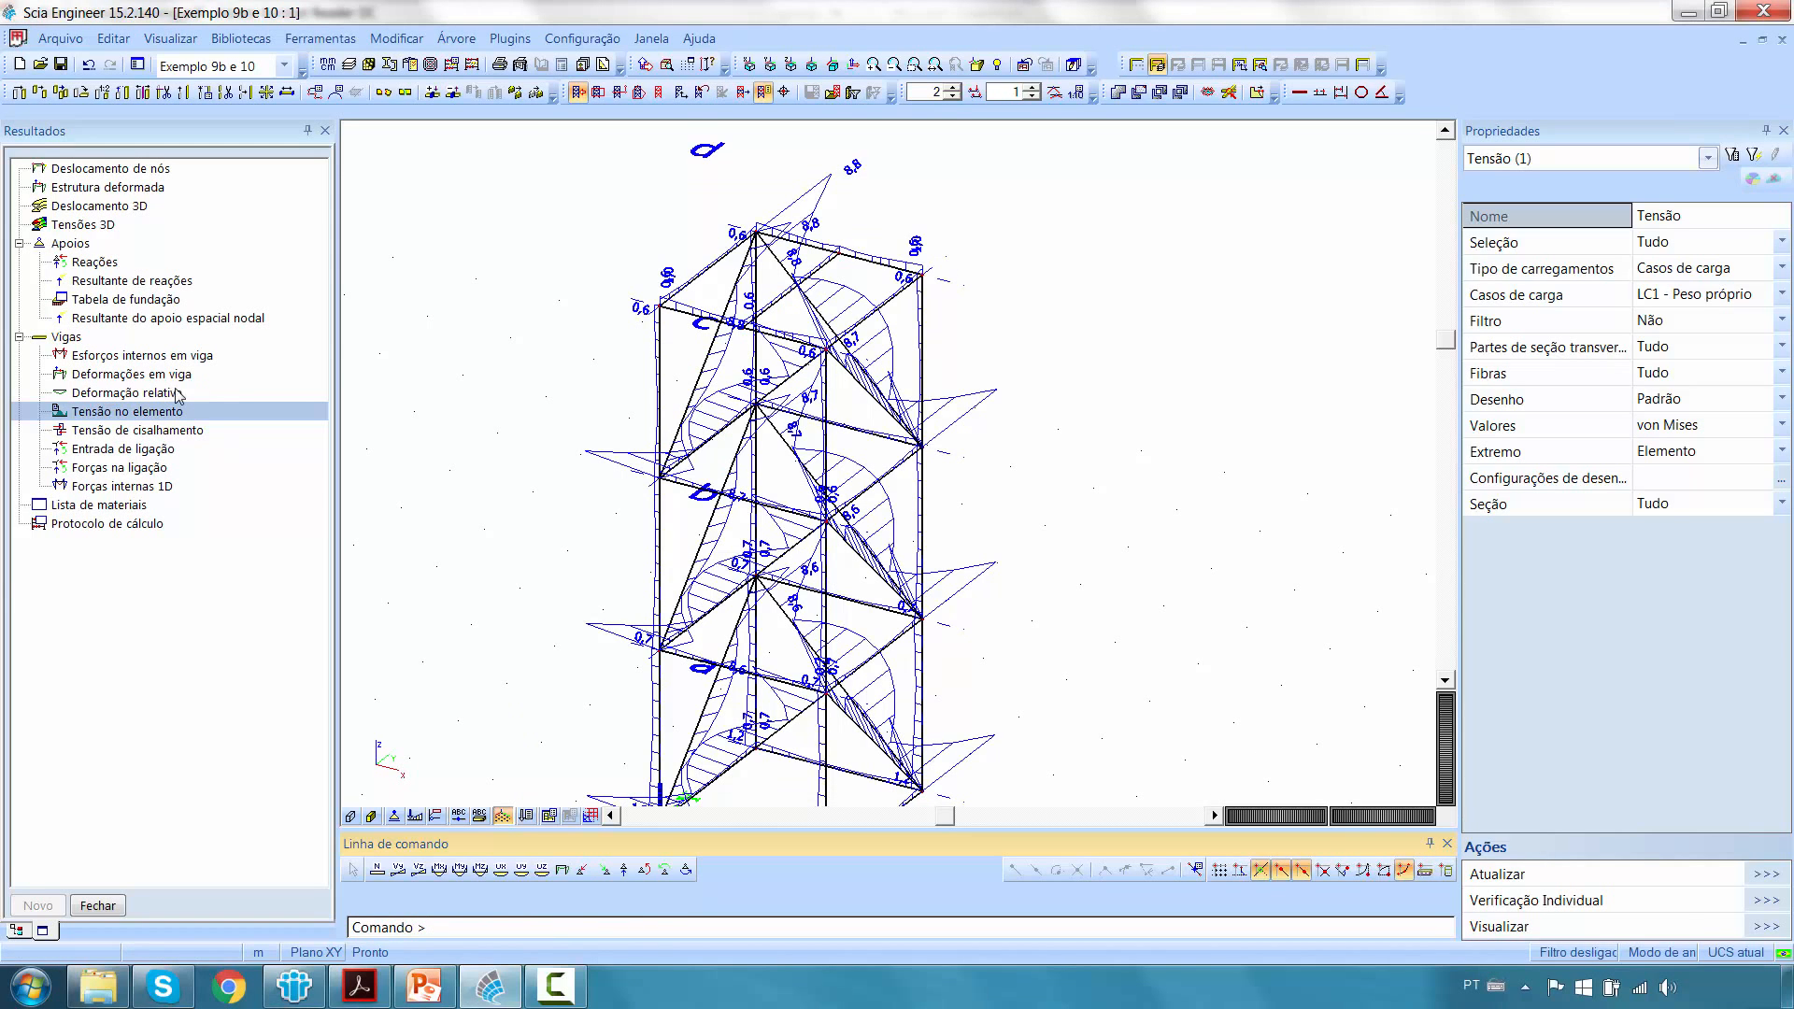
Display the My internal forces for LC1 - Peso próprio and view the detailed force diagrams of the middle top beam.
left_click(164, 356)
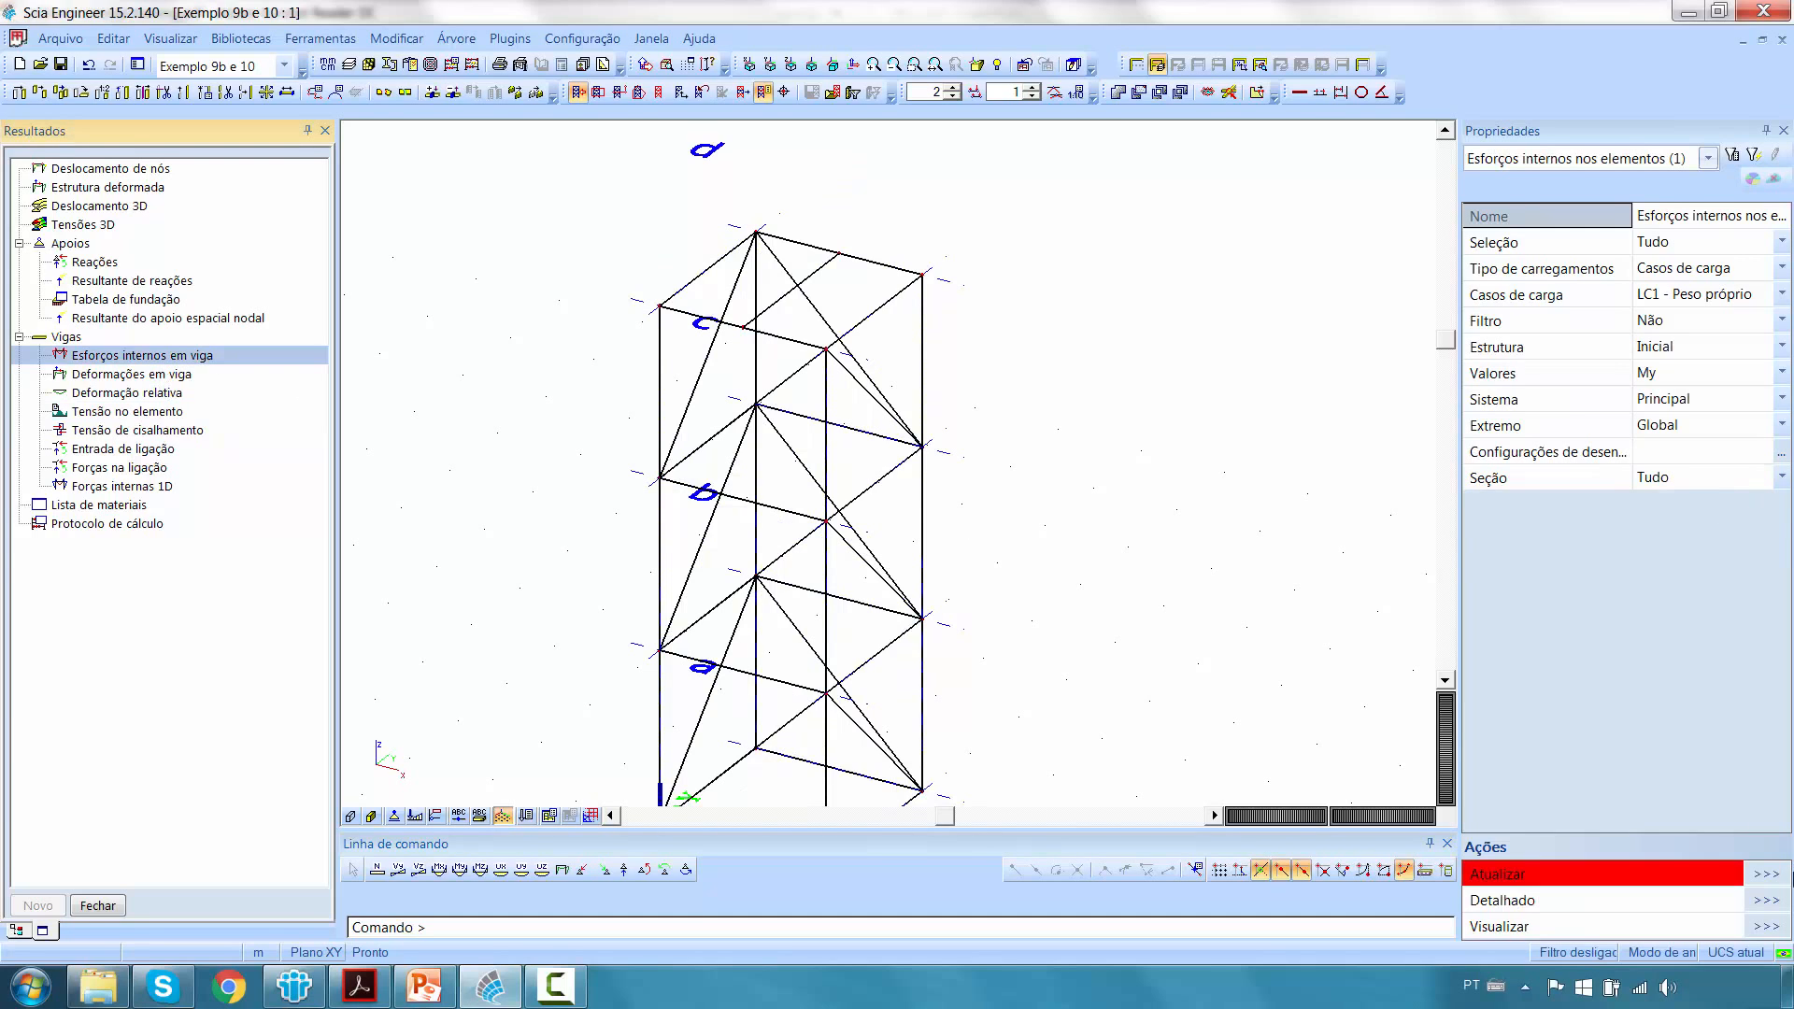
left_click(1769, 875)
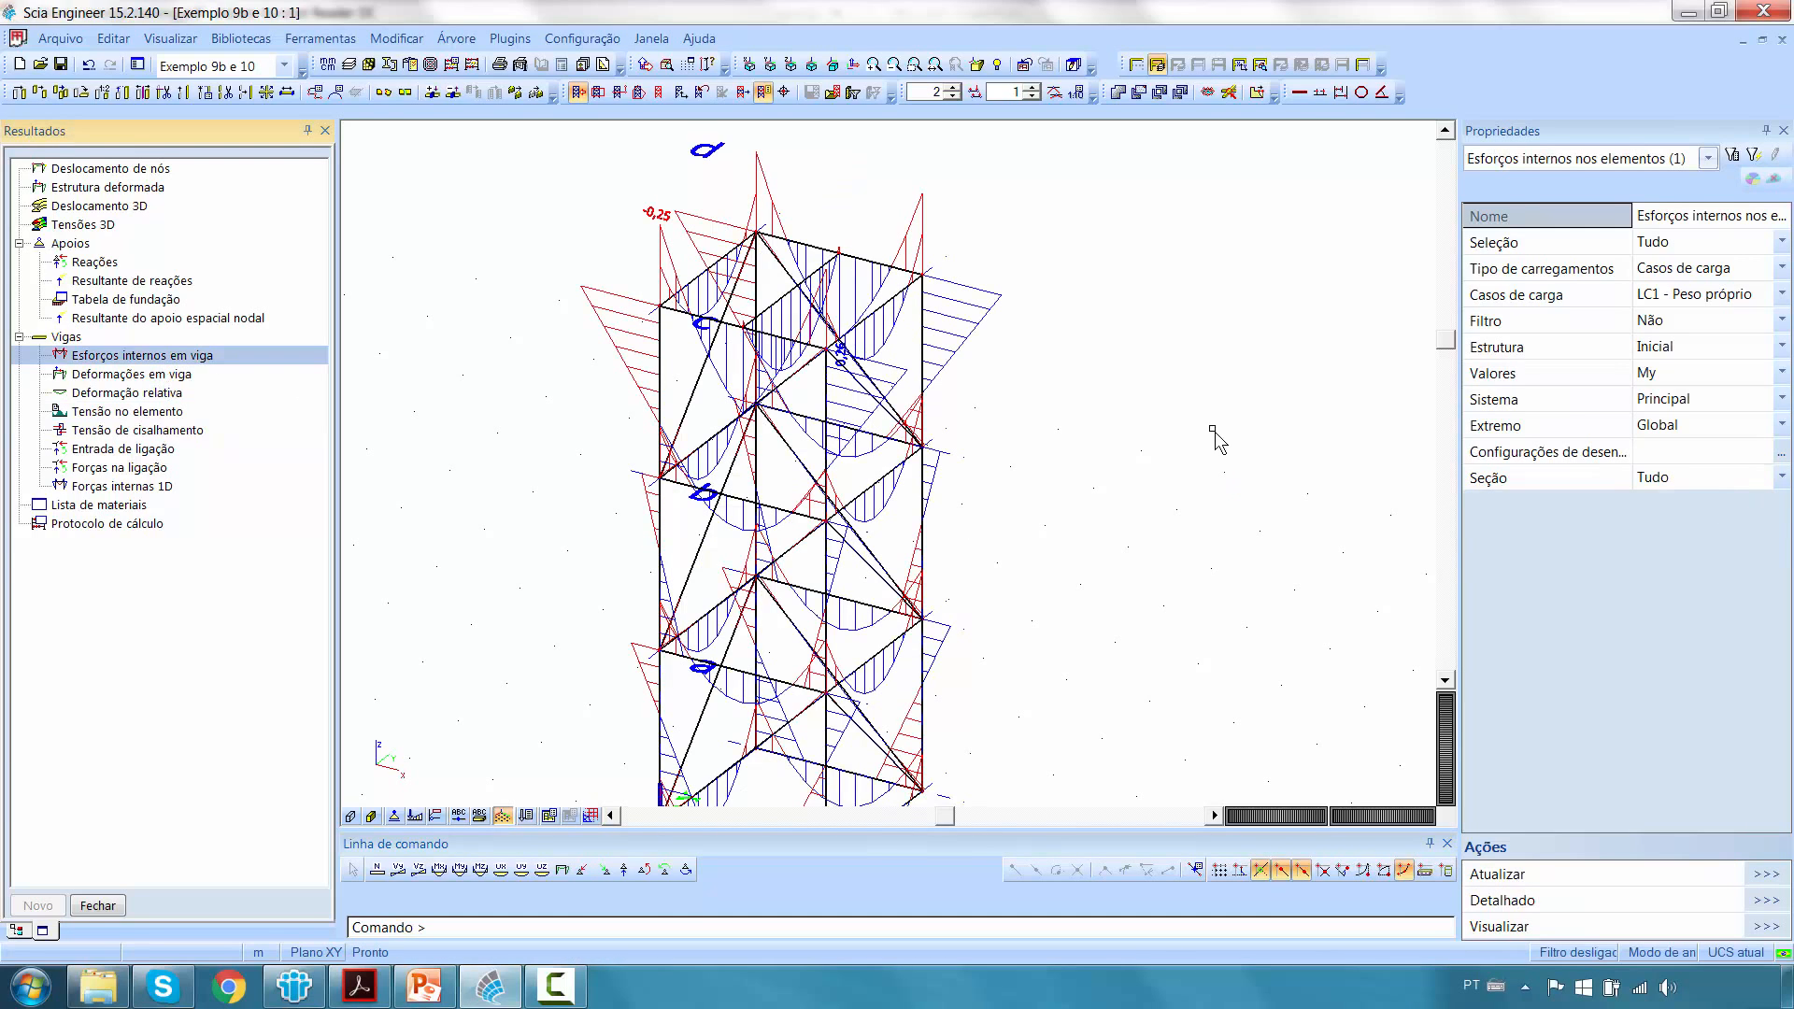
left_click(1767, 901)
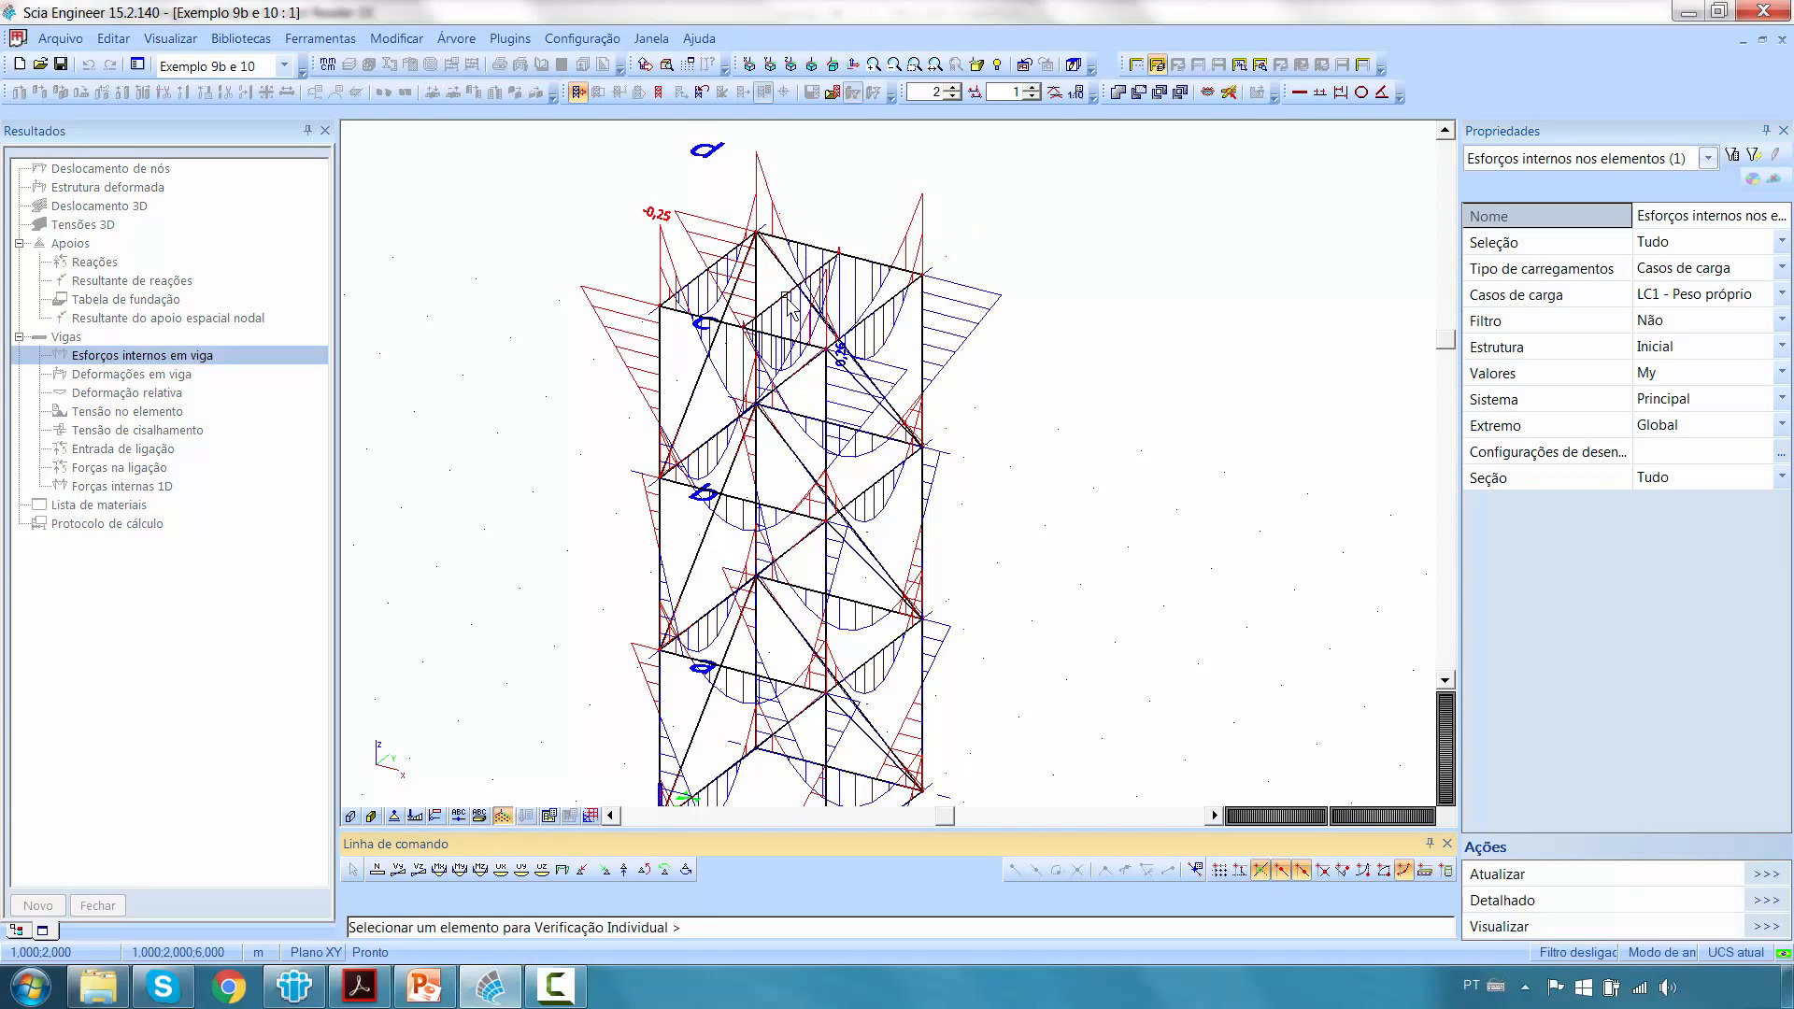
left_click(785, 297)
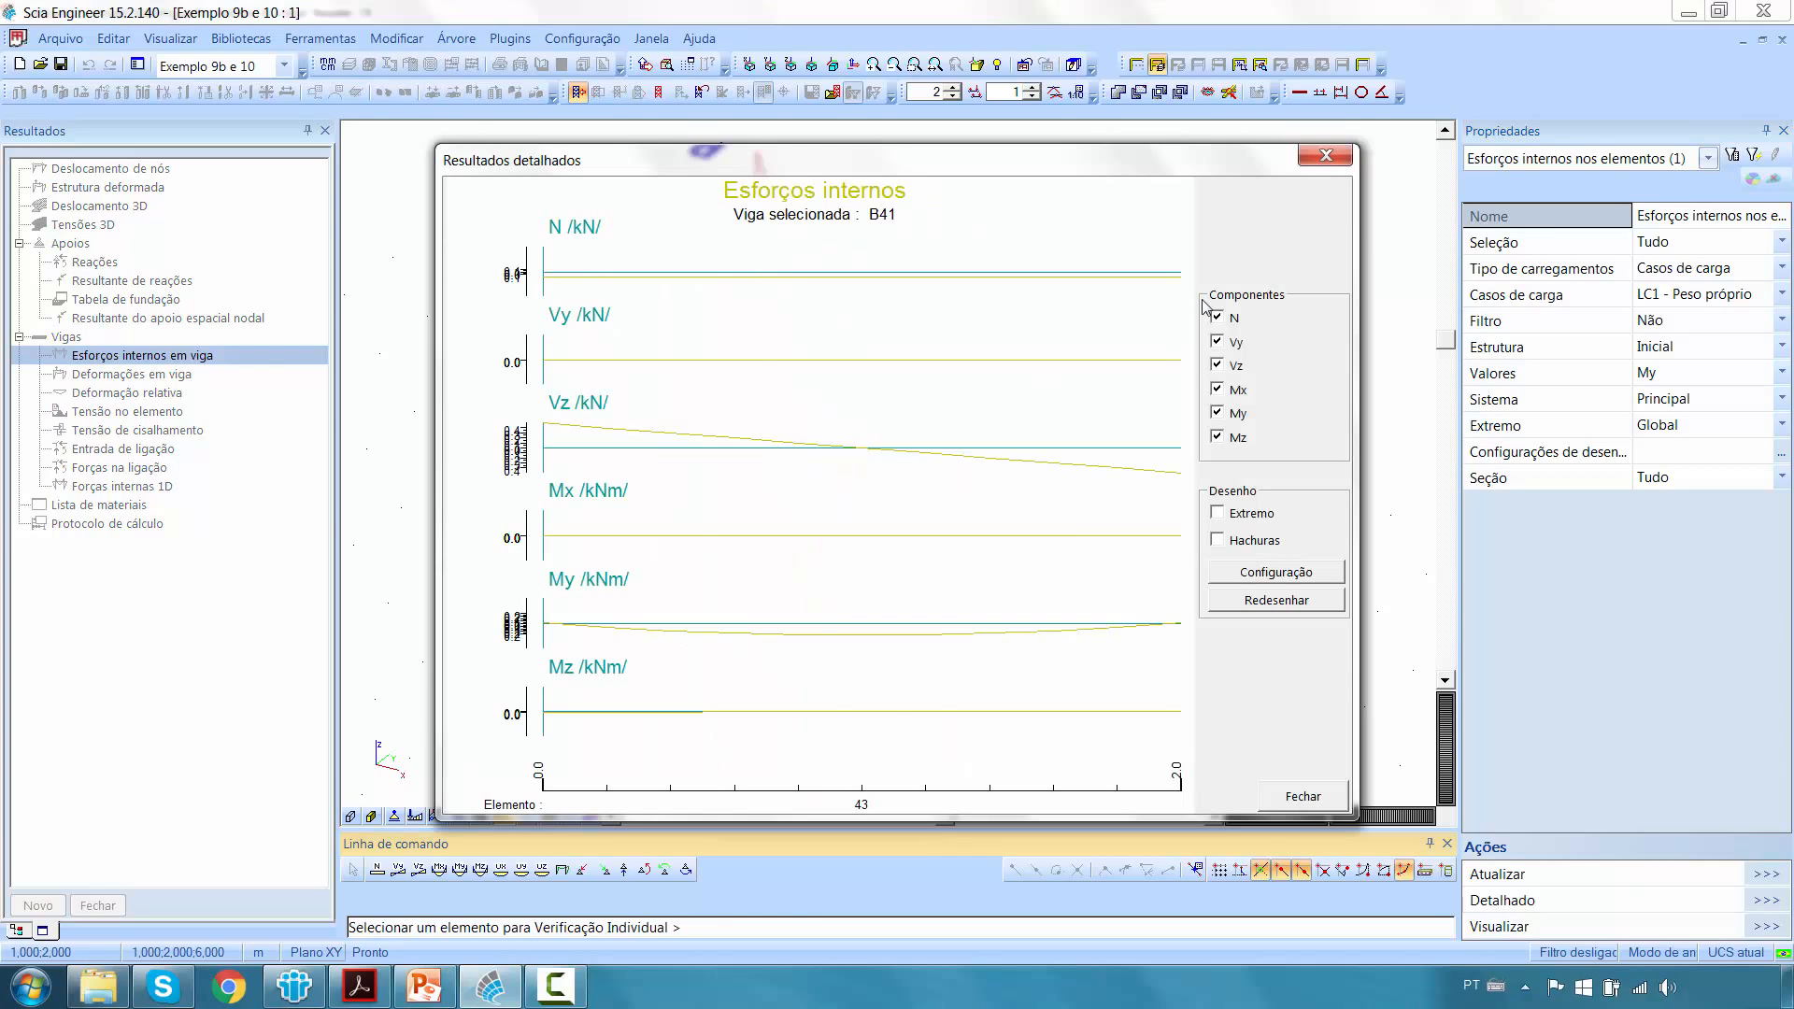
left_click(1341, 159)
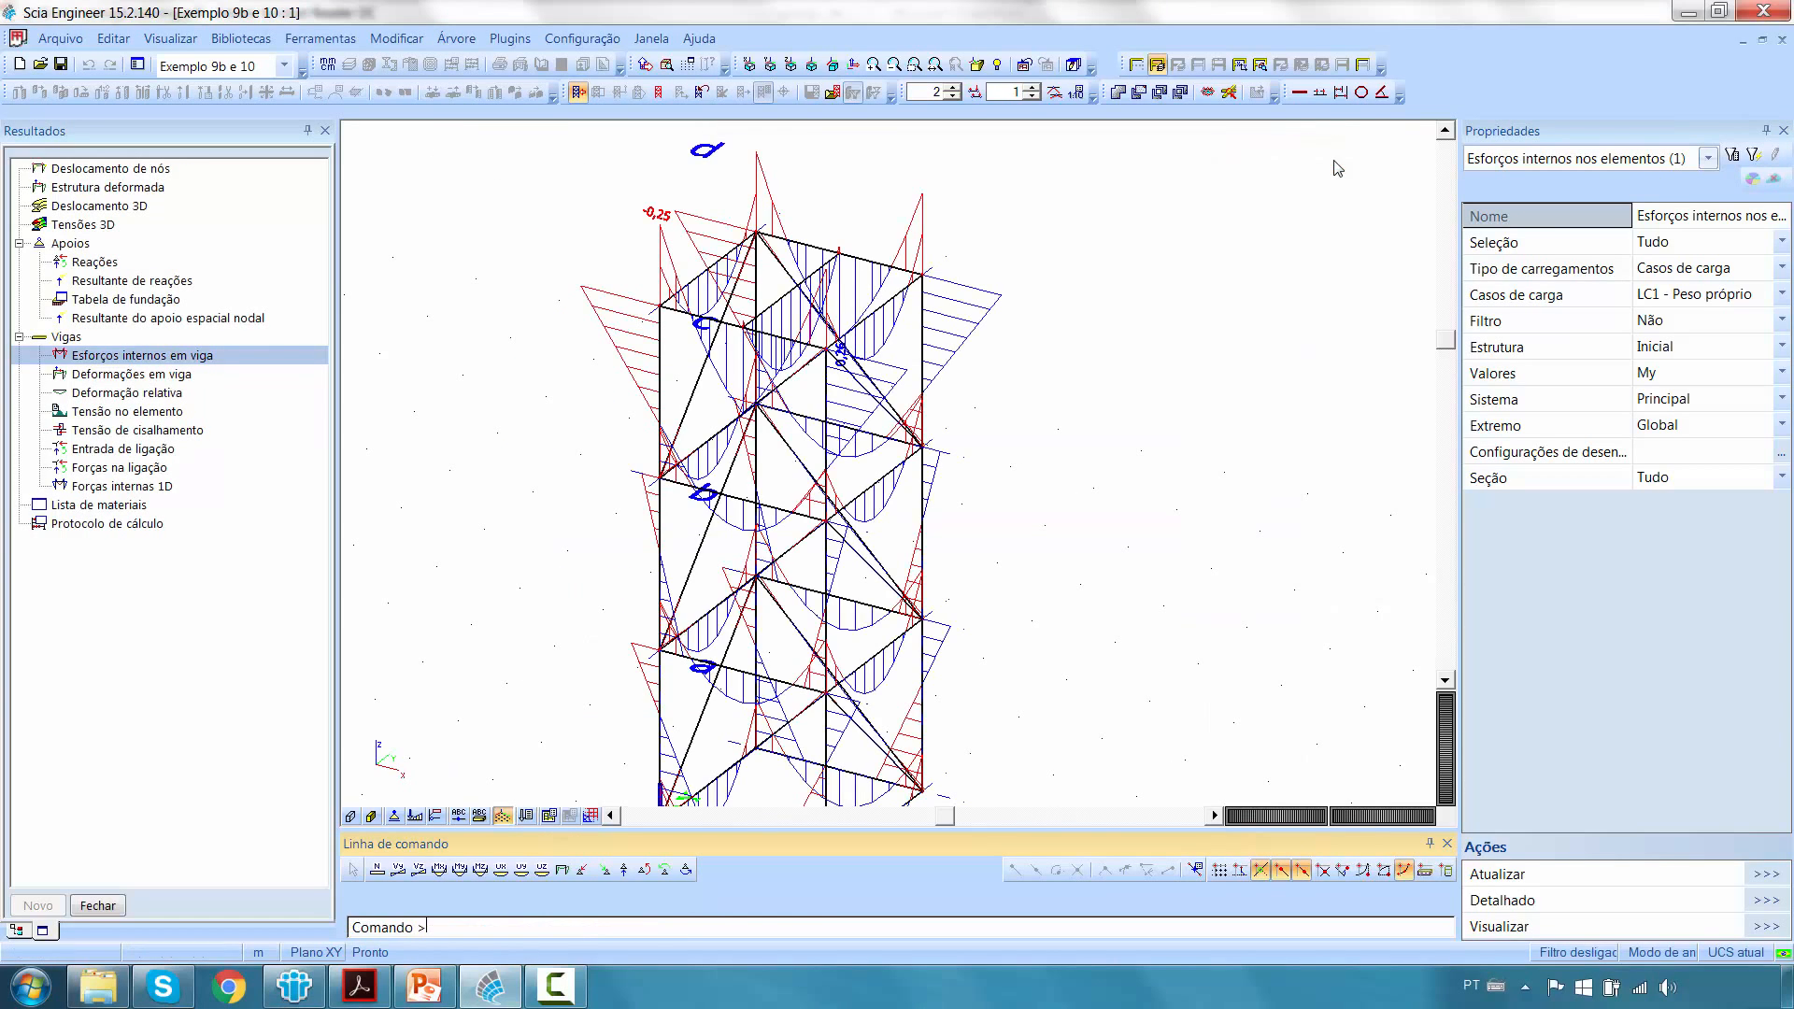
Add a connection force input in the GCS system with zero eccentricities at the tower's top corner node near level c.
left_click(128, 432)
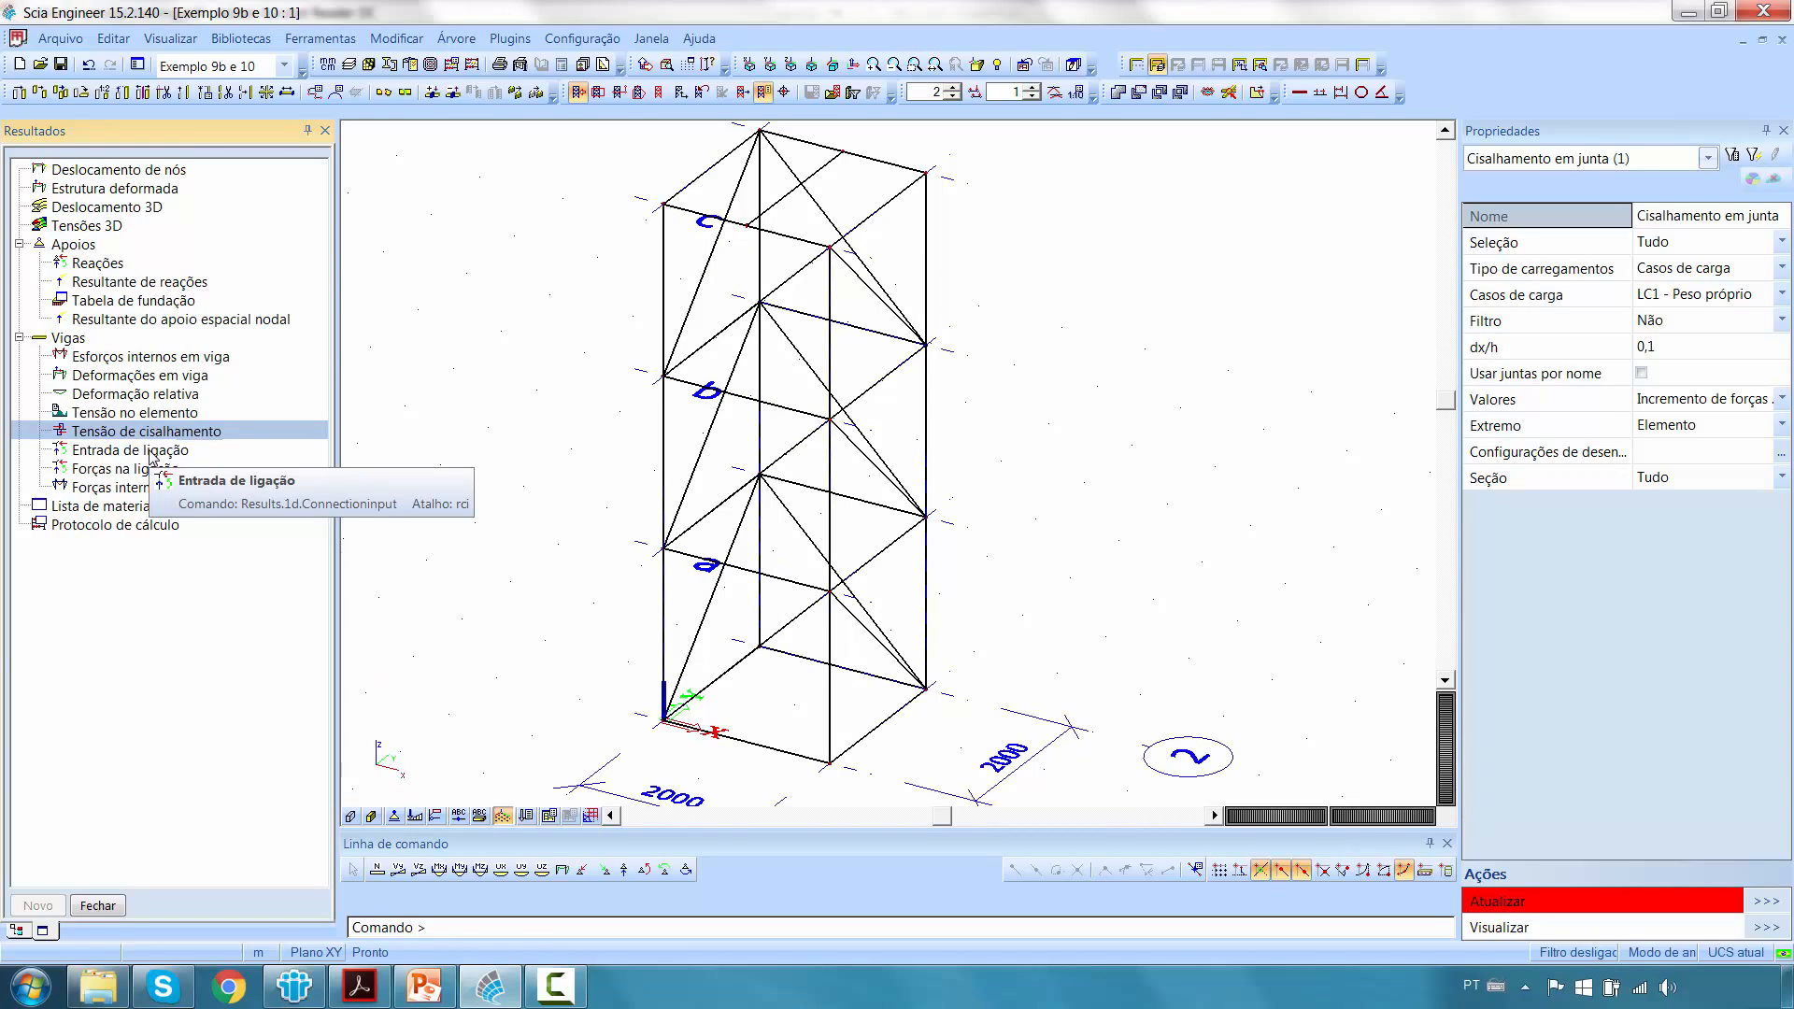
left_click(166, 470)
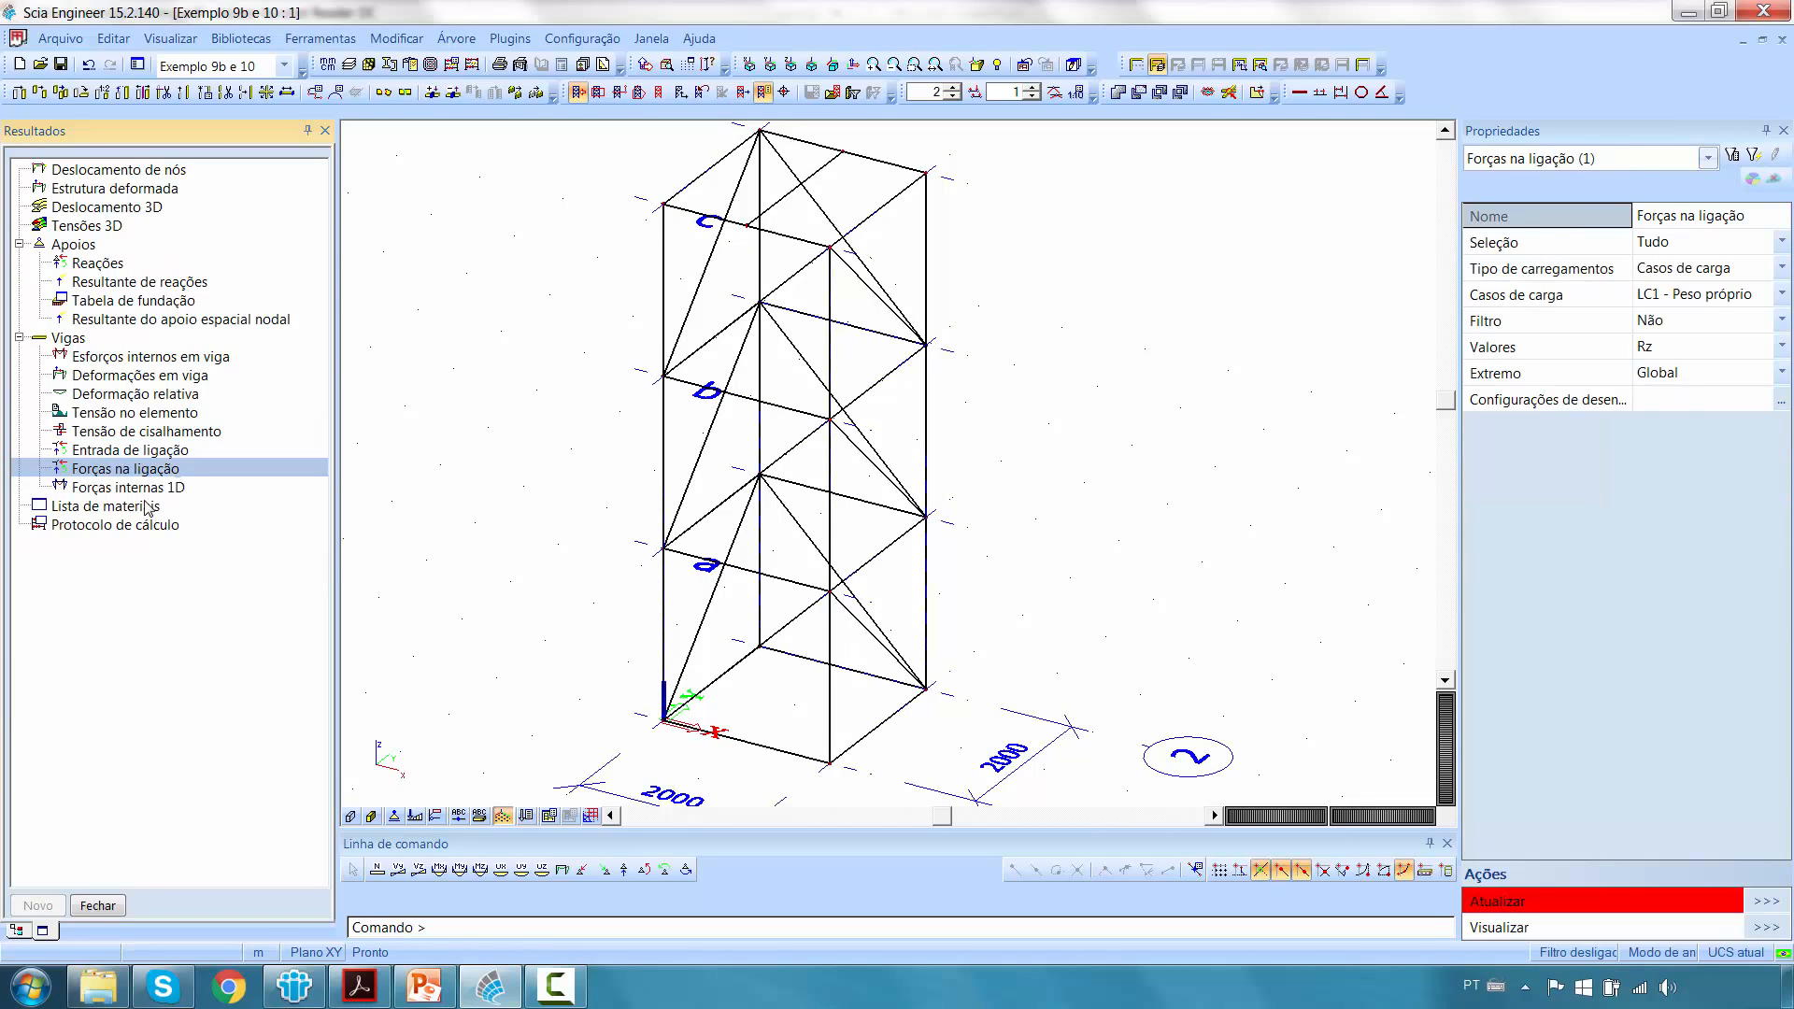
left_click(122, 449)
left_click(1149, 713)
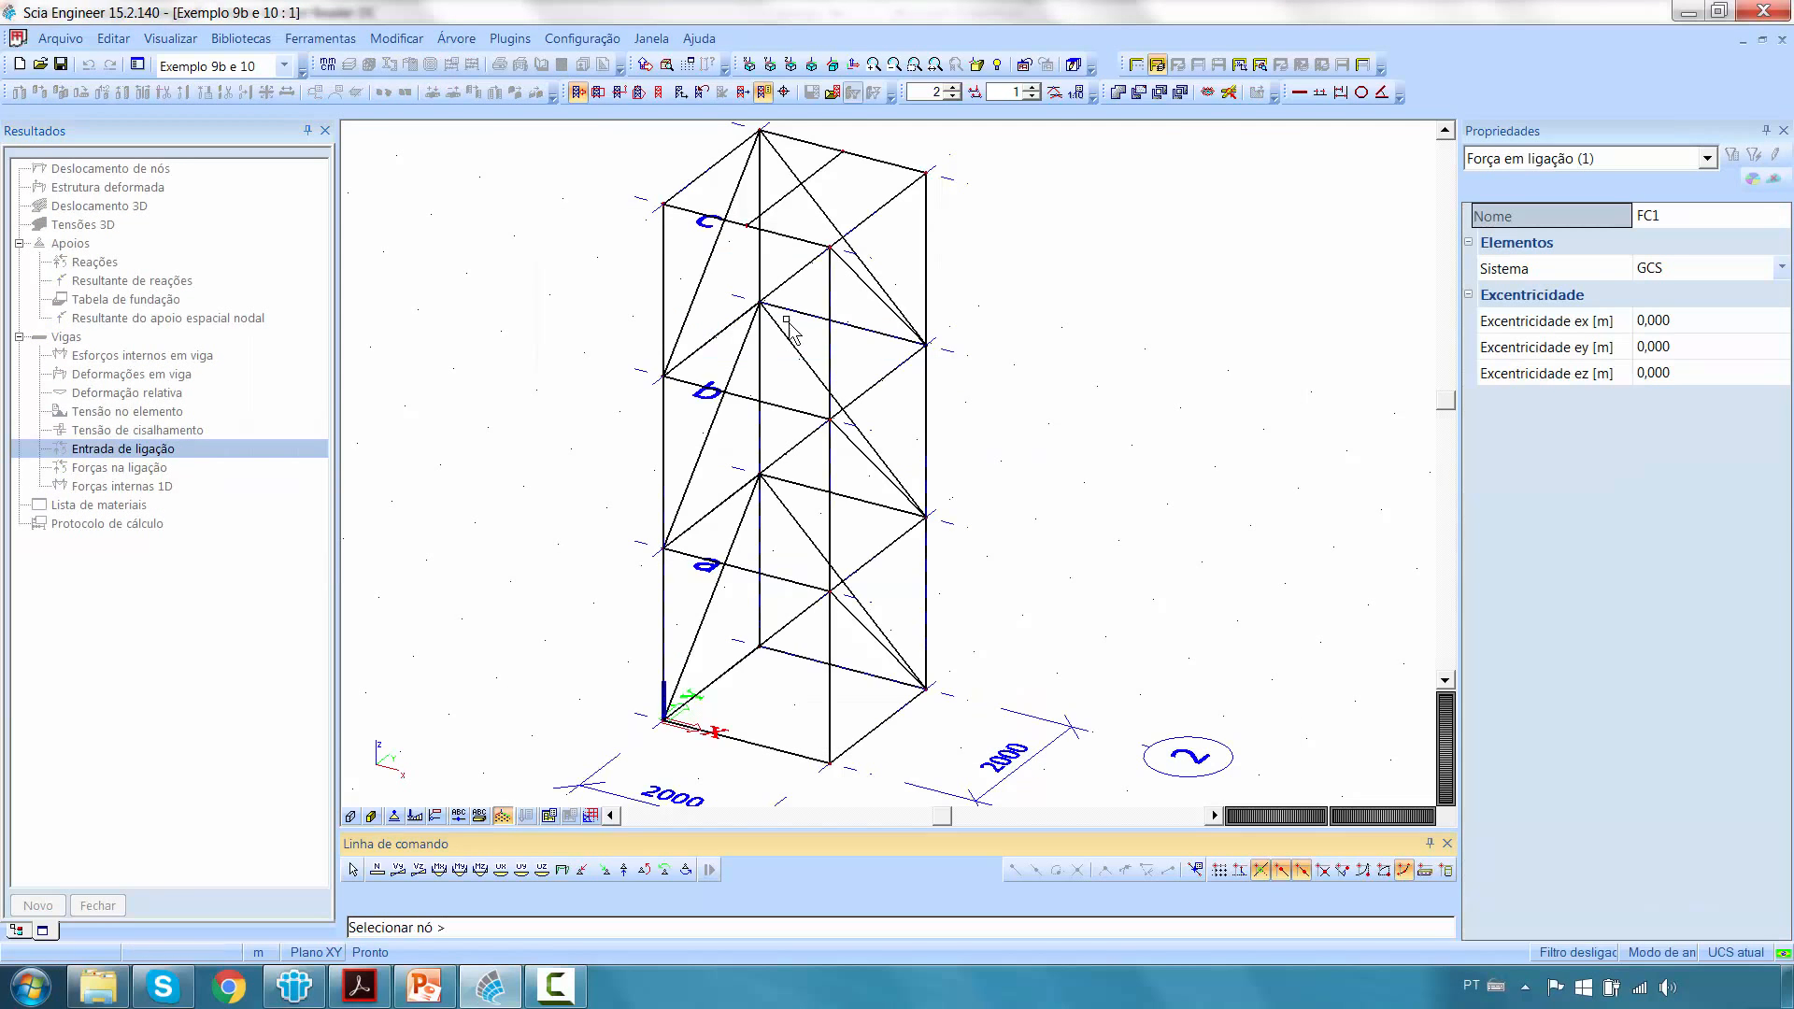
scroll(790, 327, "up", 5)
left_click(676, 521)
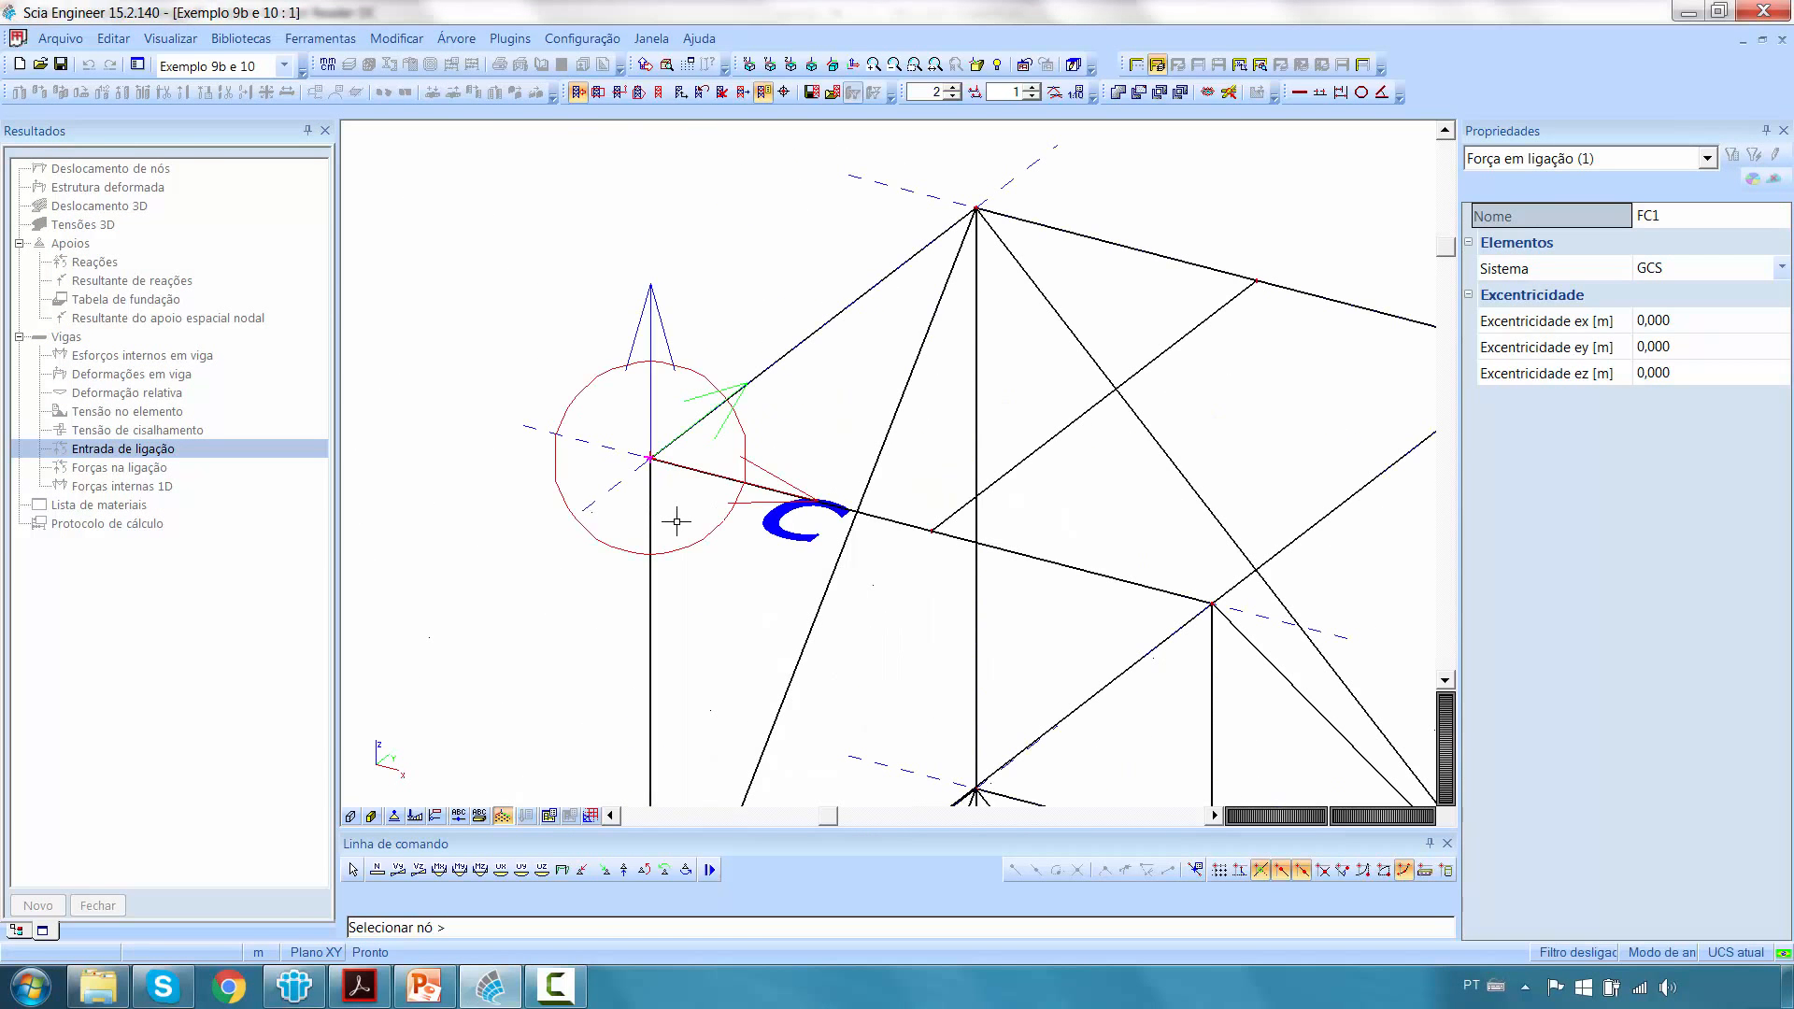
key("Escape")
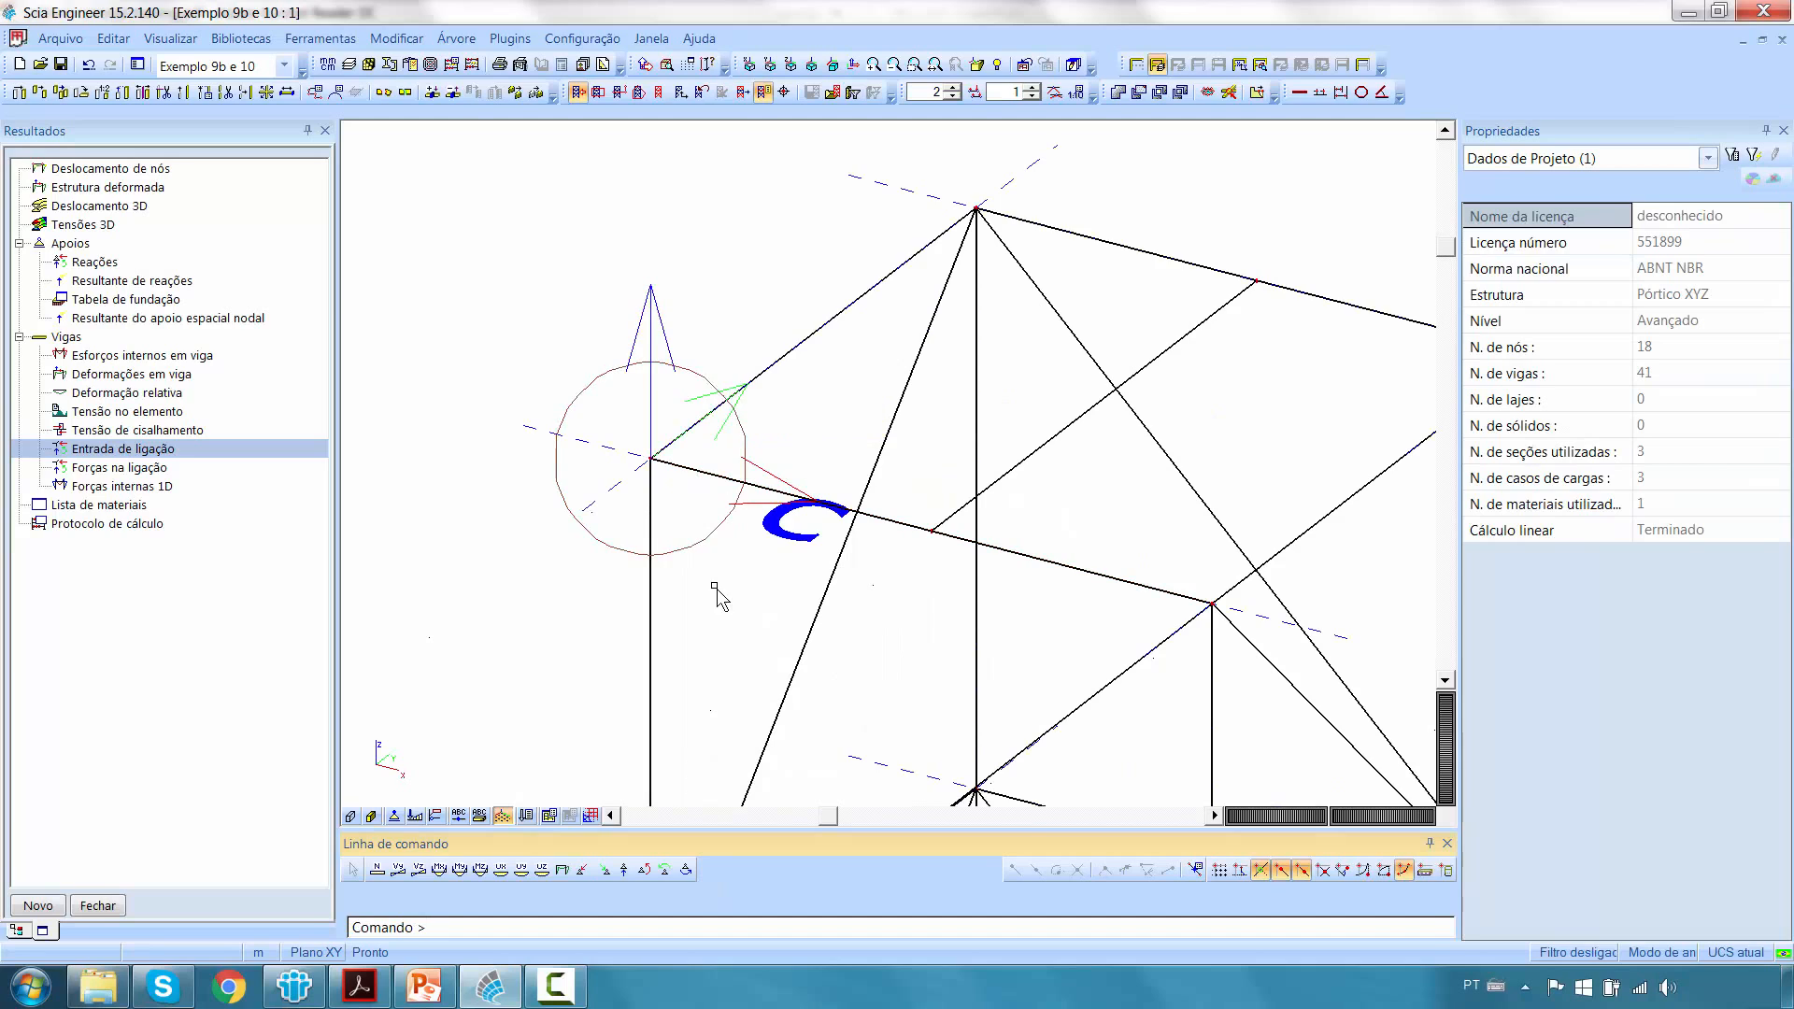
Show the beam labels and exclude beams B29 and B35 from the corner connection, leaving only B33 included.
middle_click_drag(716, 589, 638, 469)
left_click(636, 417)
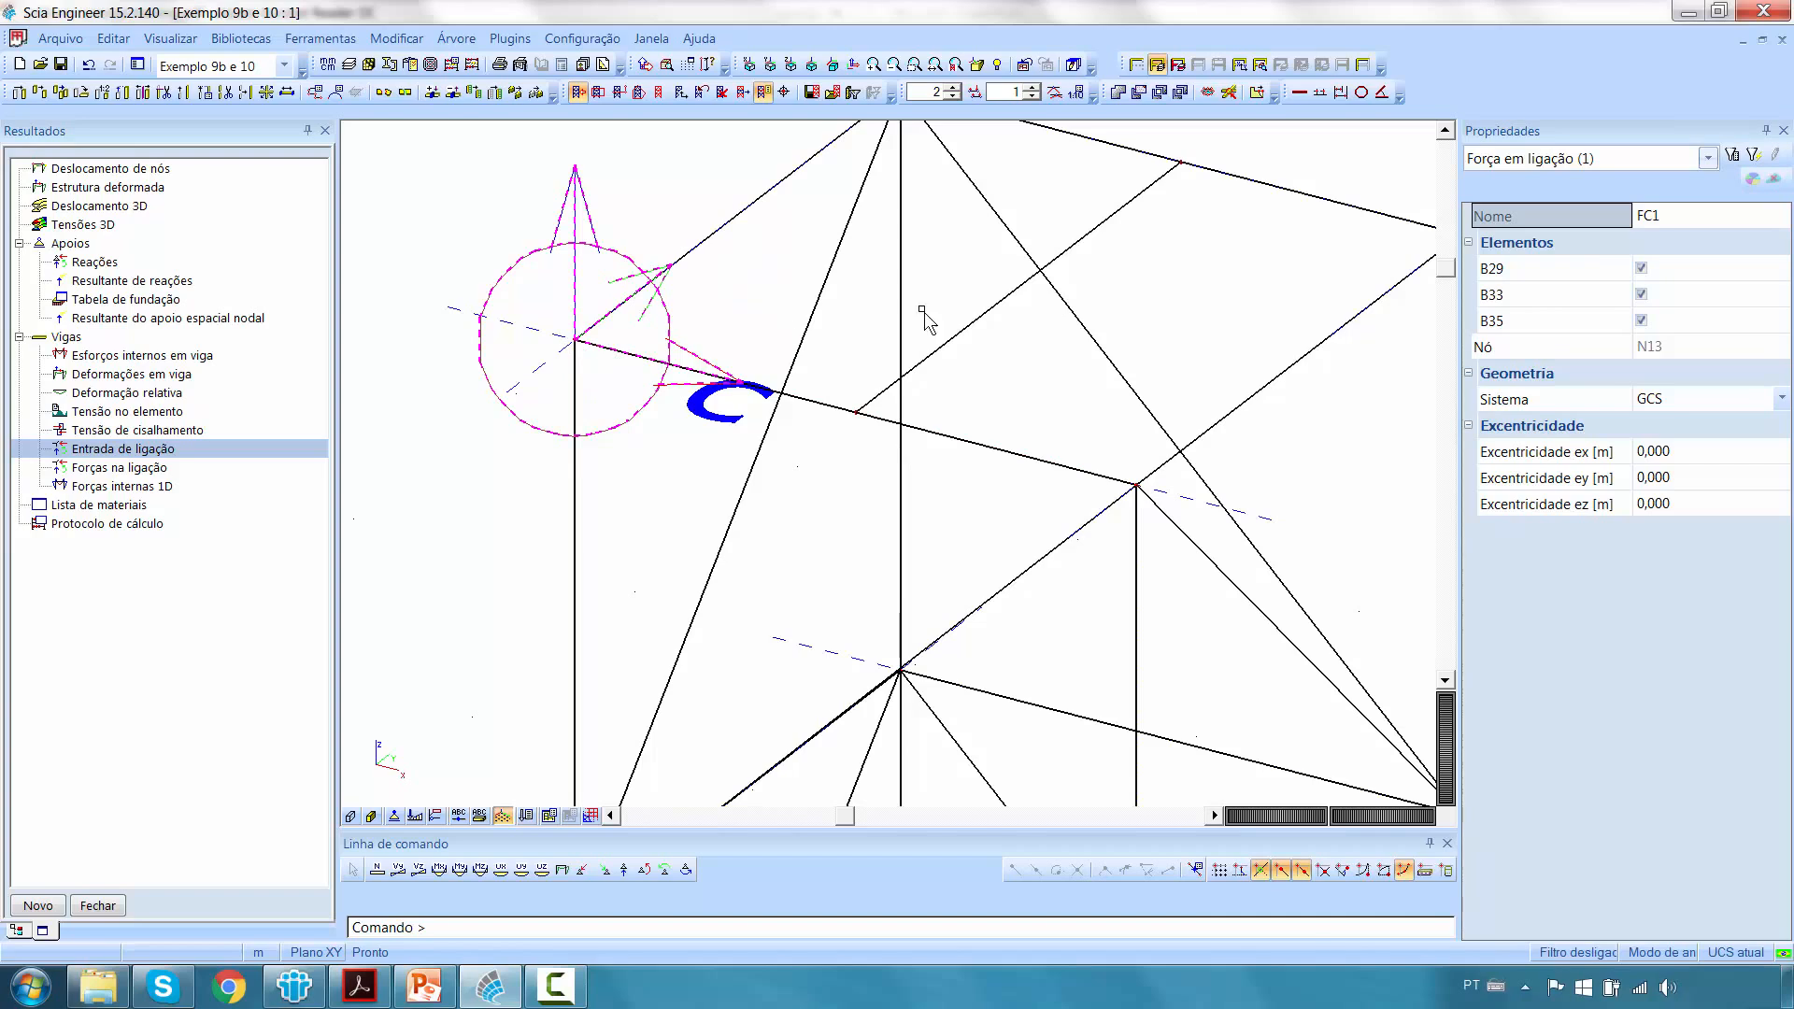
left_click(479, 817)
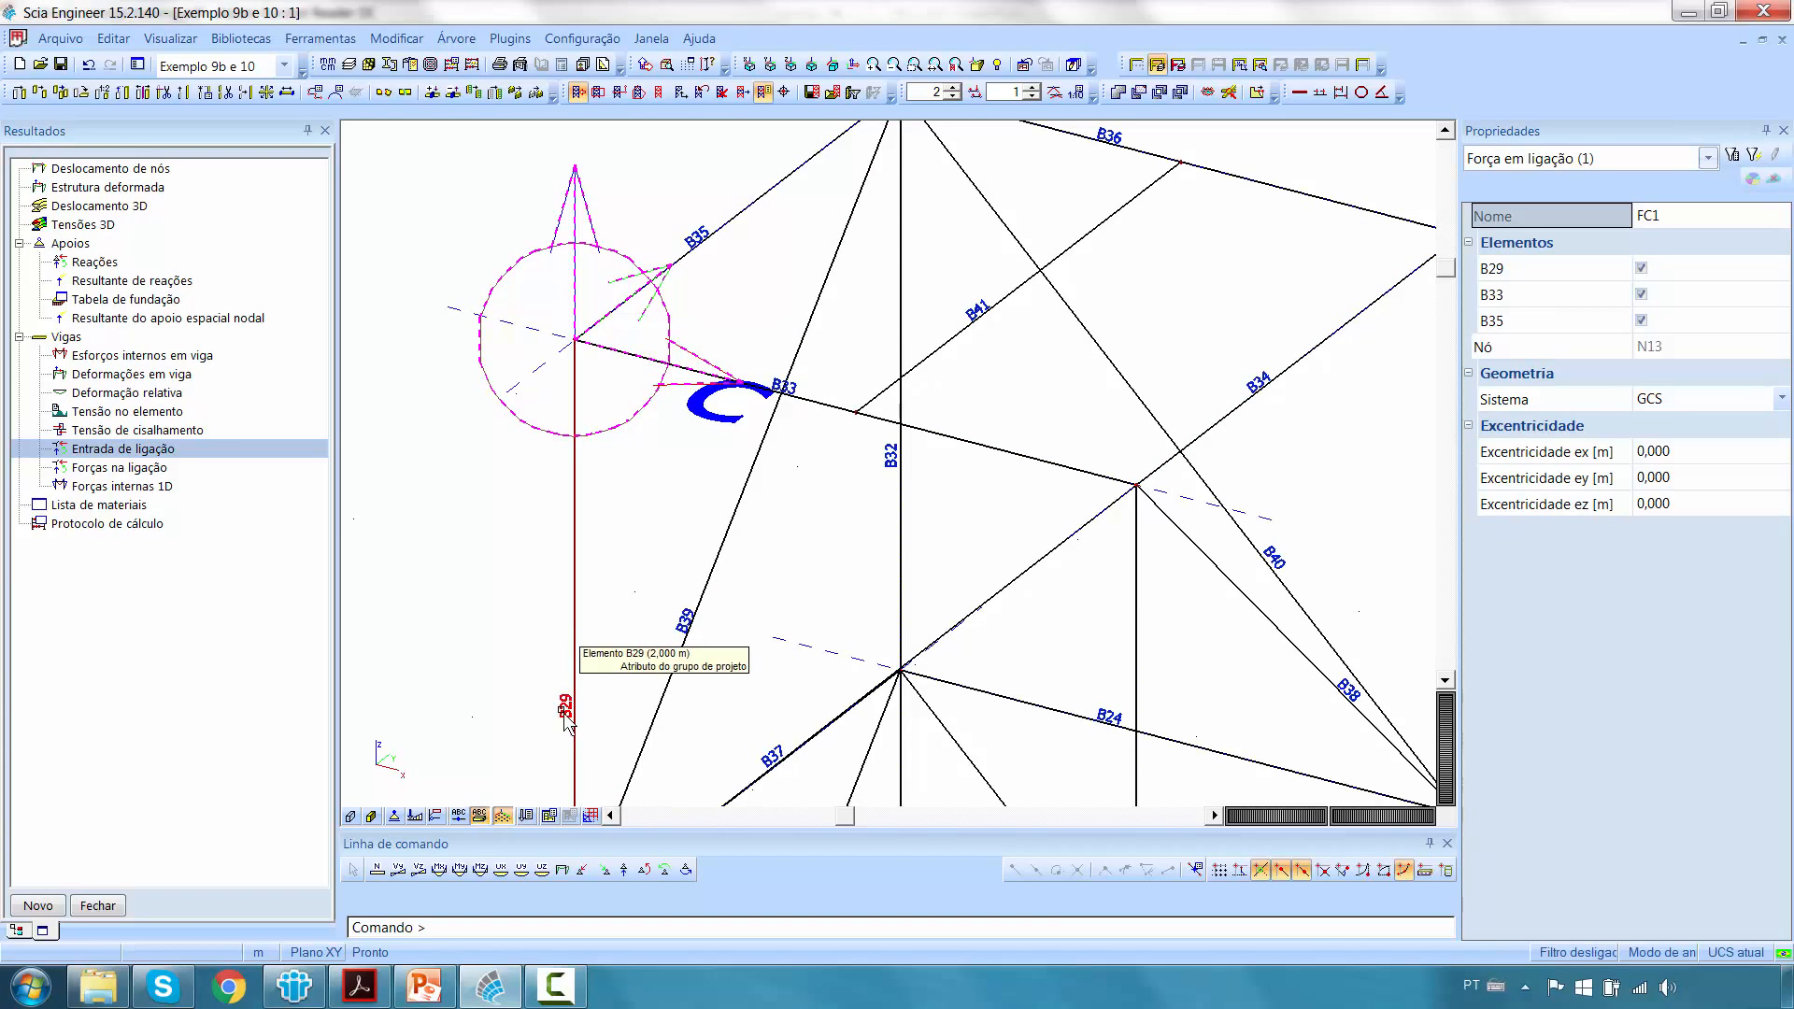
left_click(1648, 268)
left_click(1643, 320)
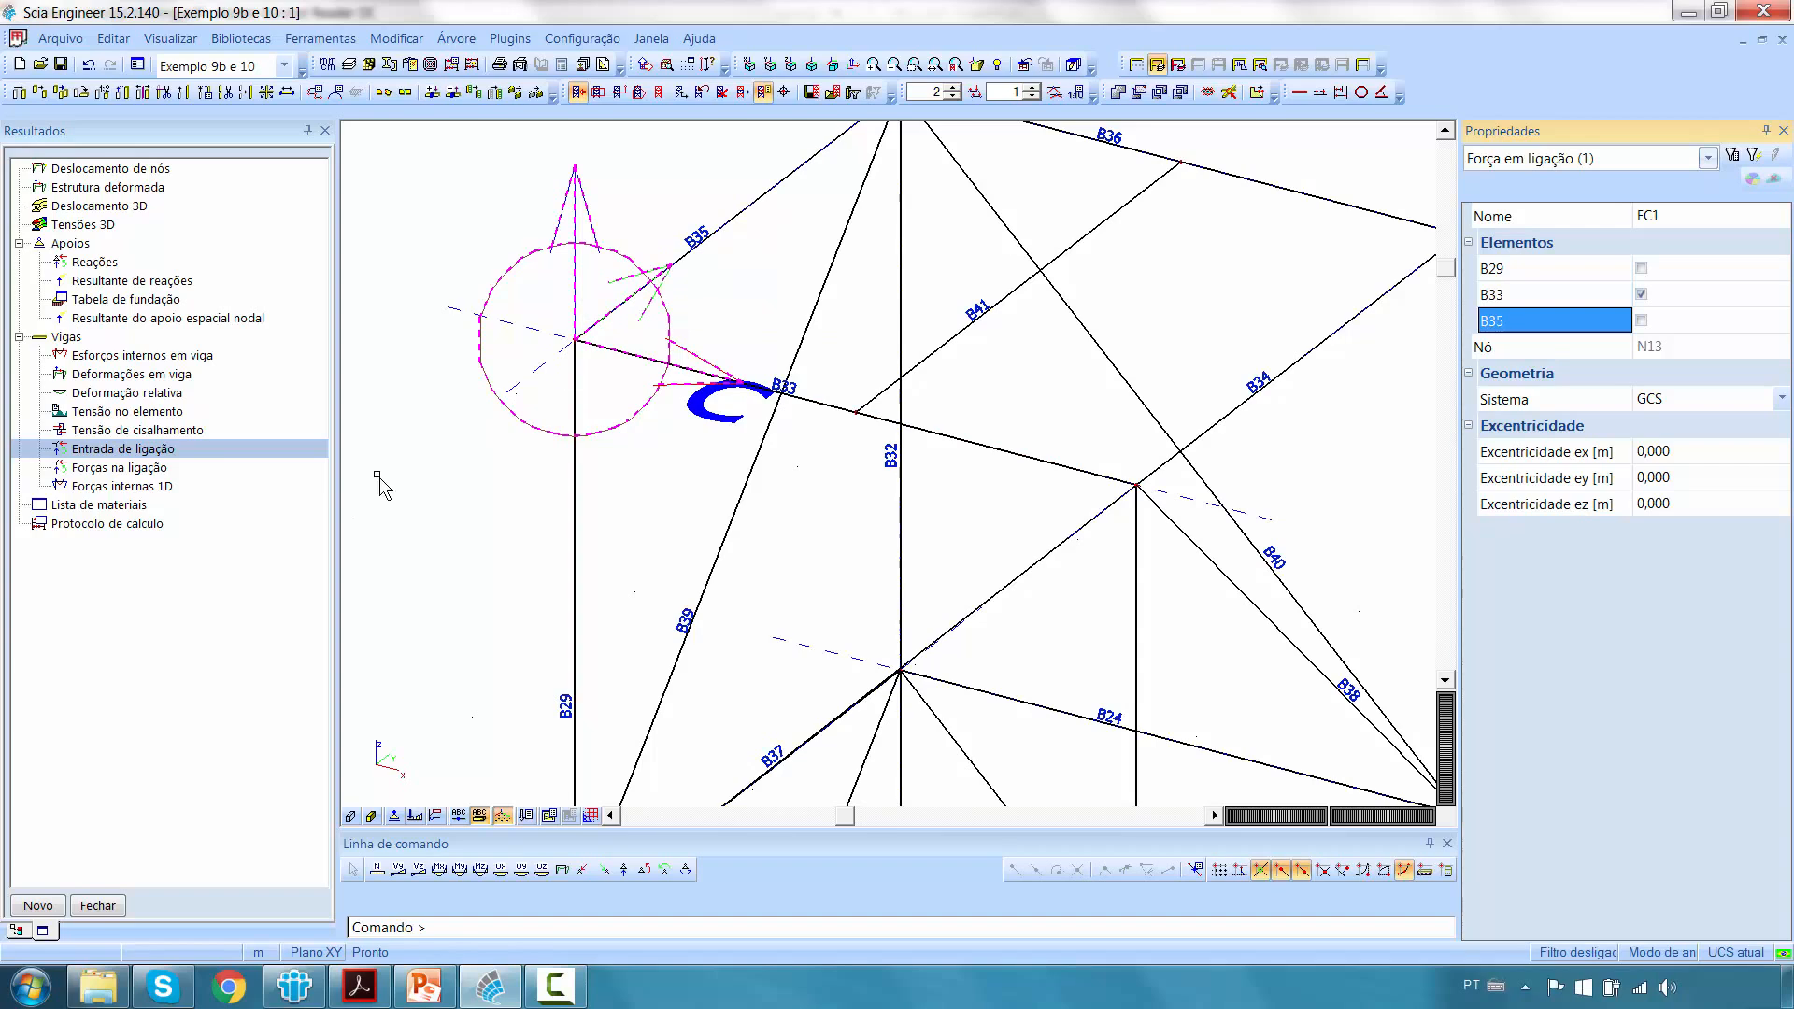
Display the Rz connection forces for LC1 - Peso próprio at the corner connection.
left_click(147, 468)
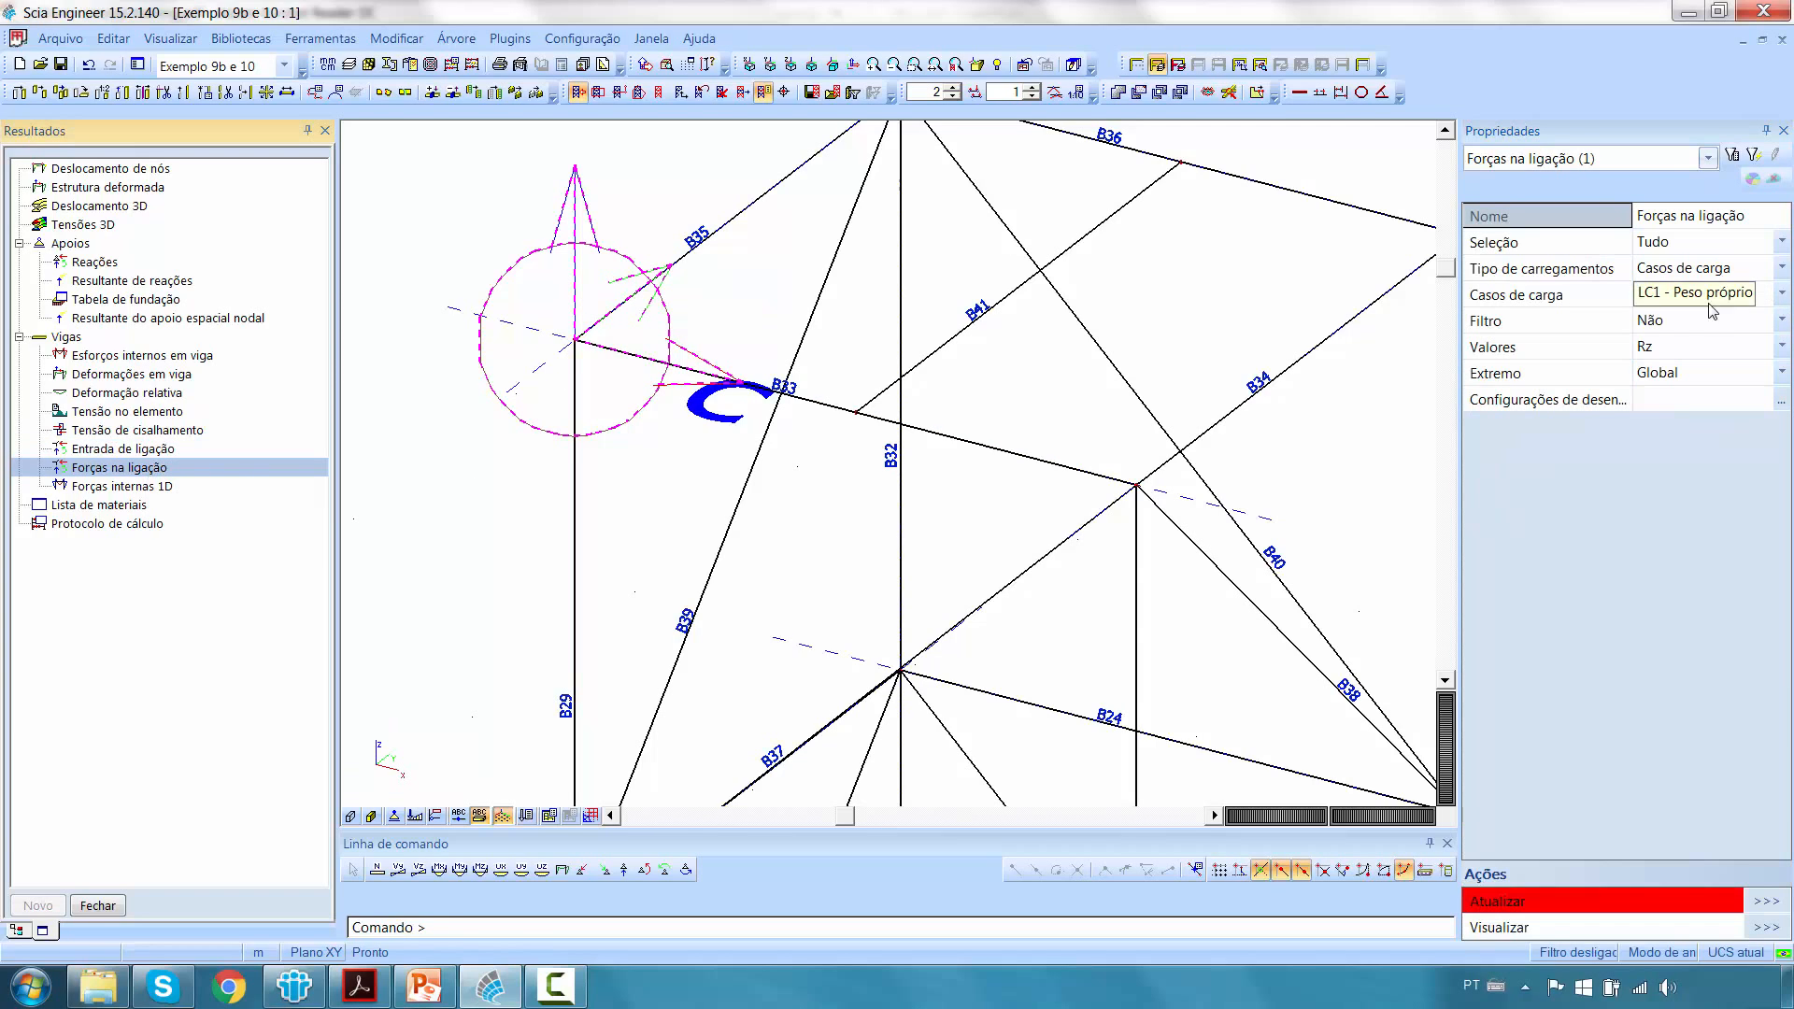
left_click(1673, 352)
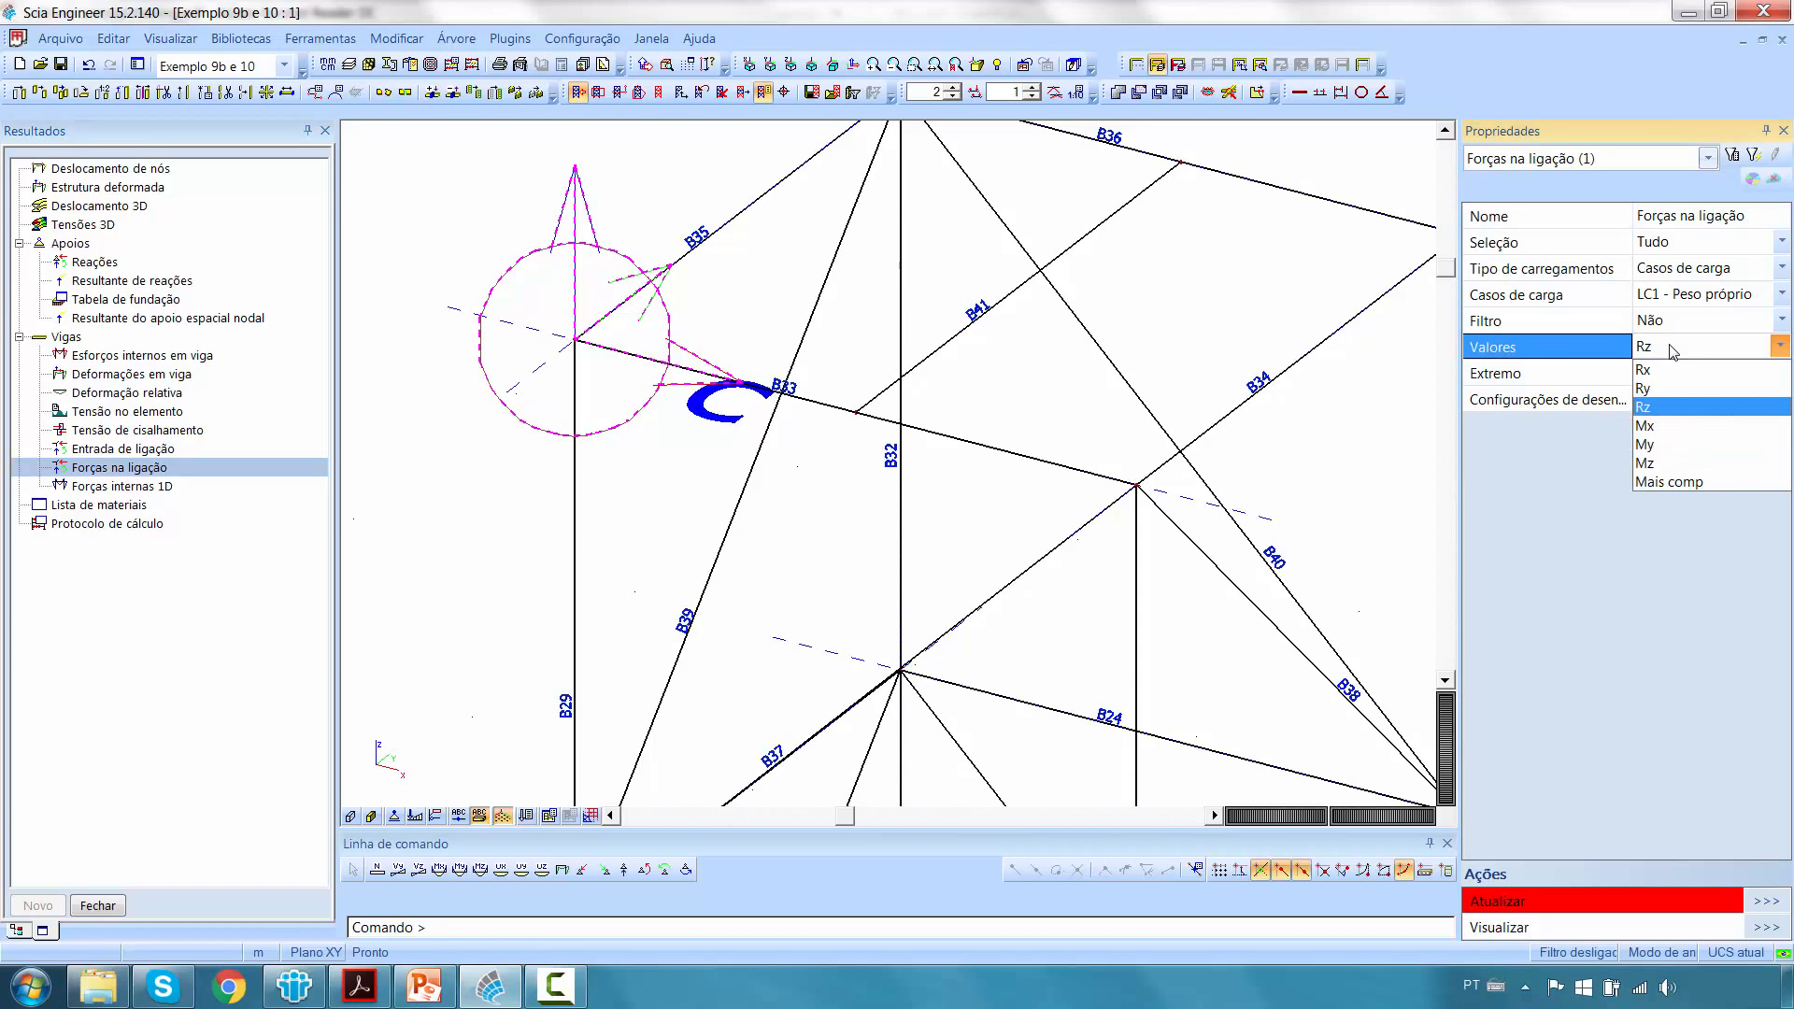
left_click(1673, 351)
left_click(1673, 352)
left_click(1672, 351)
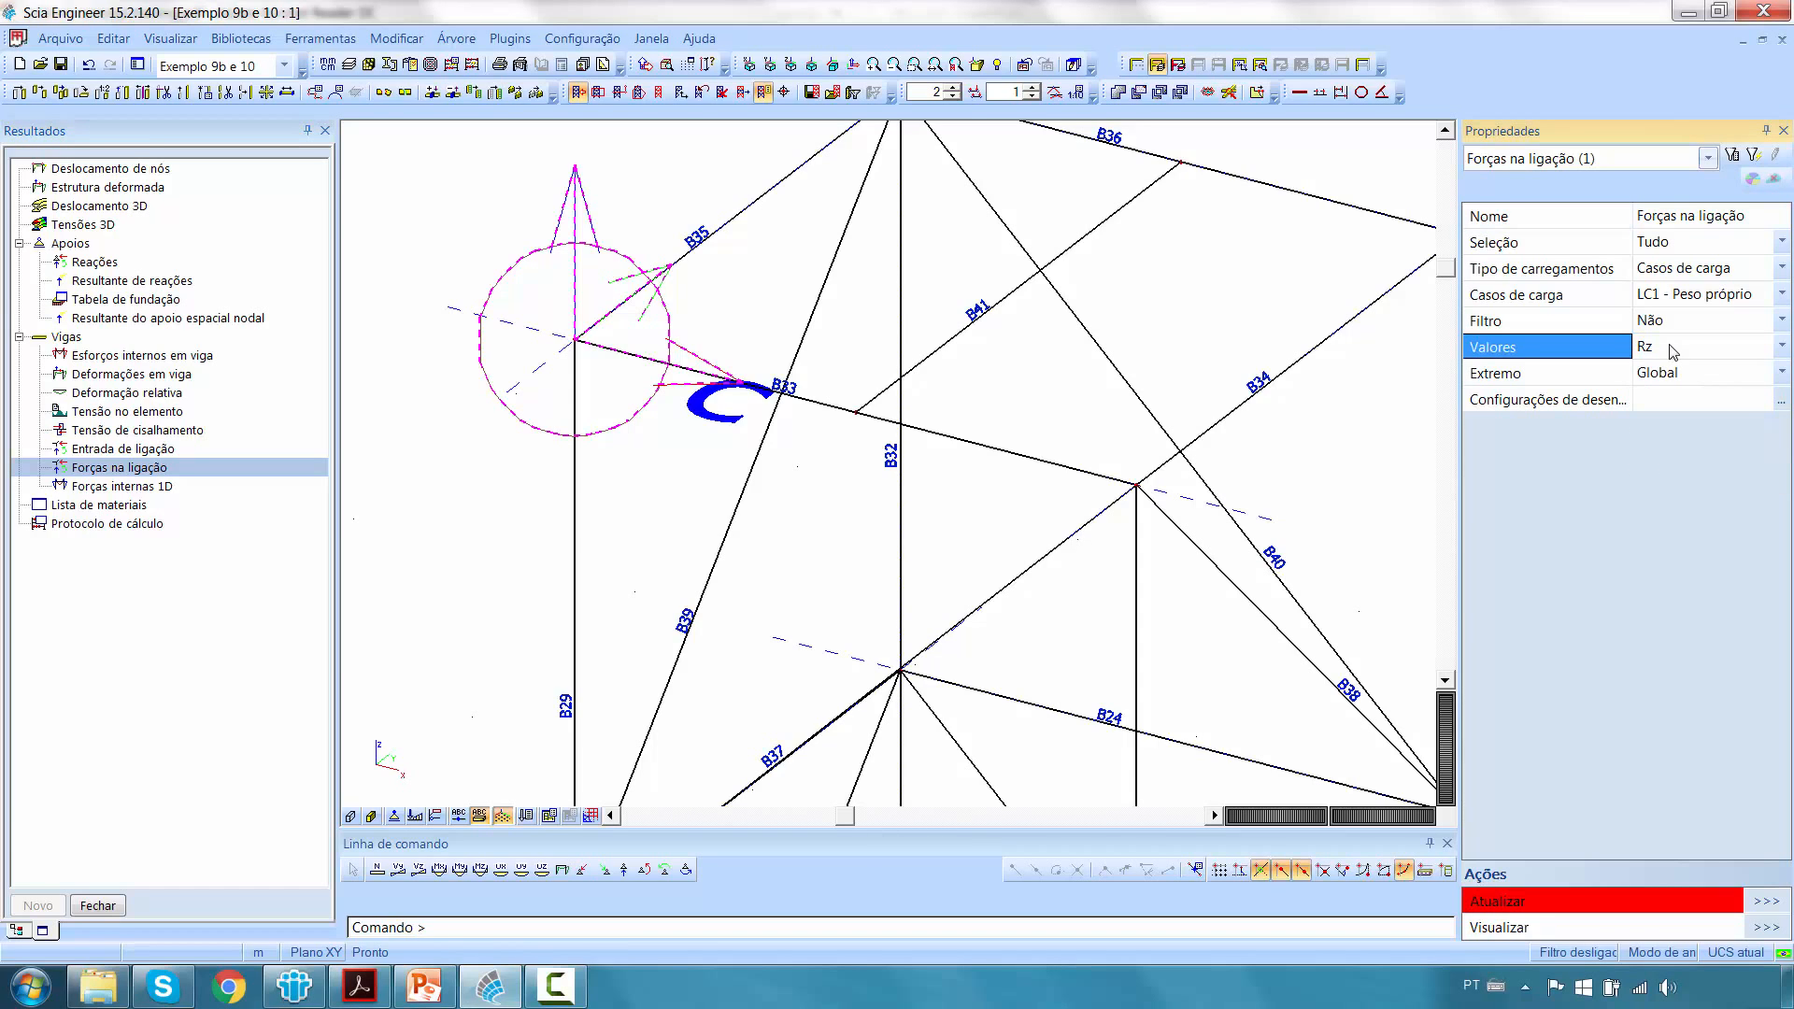
left_click(1767, 901)
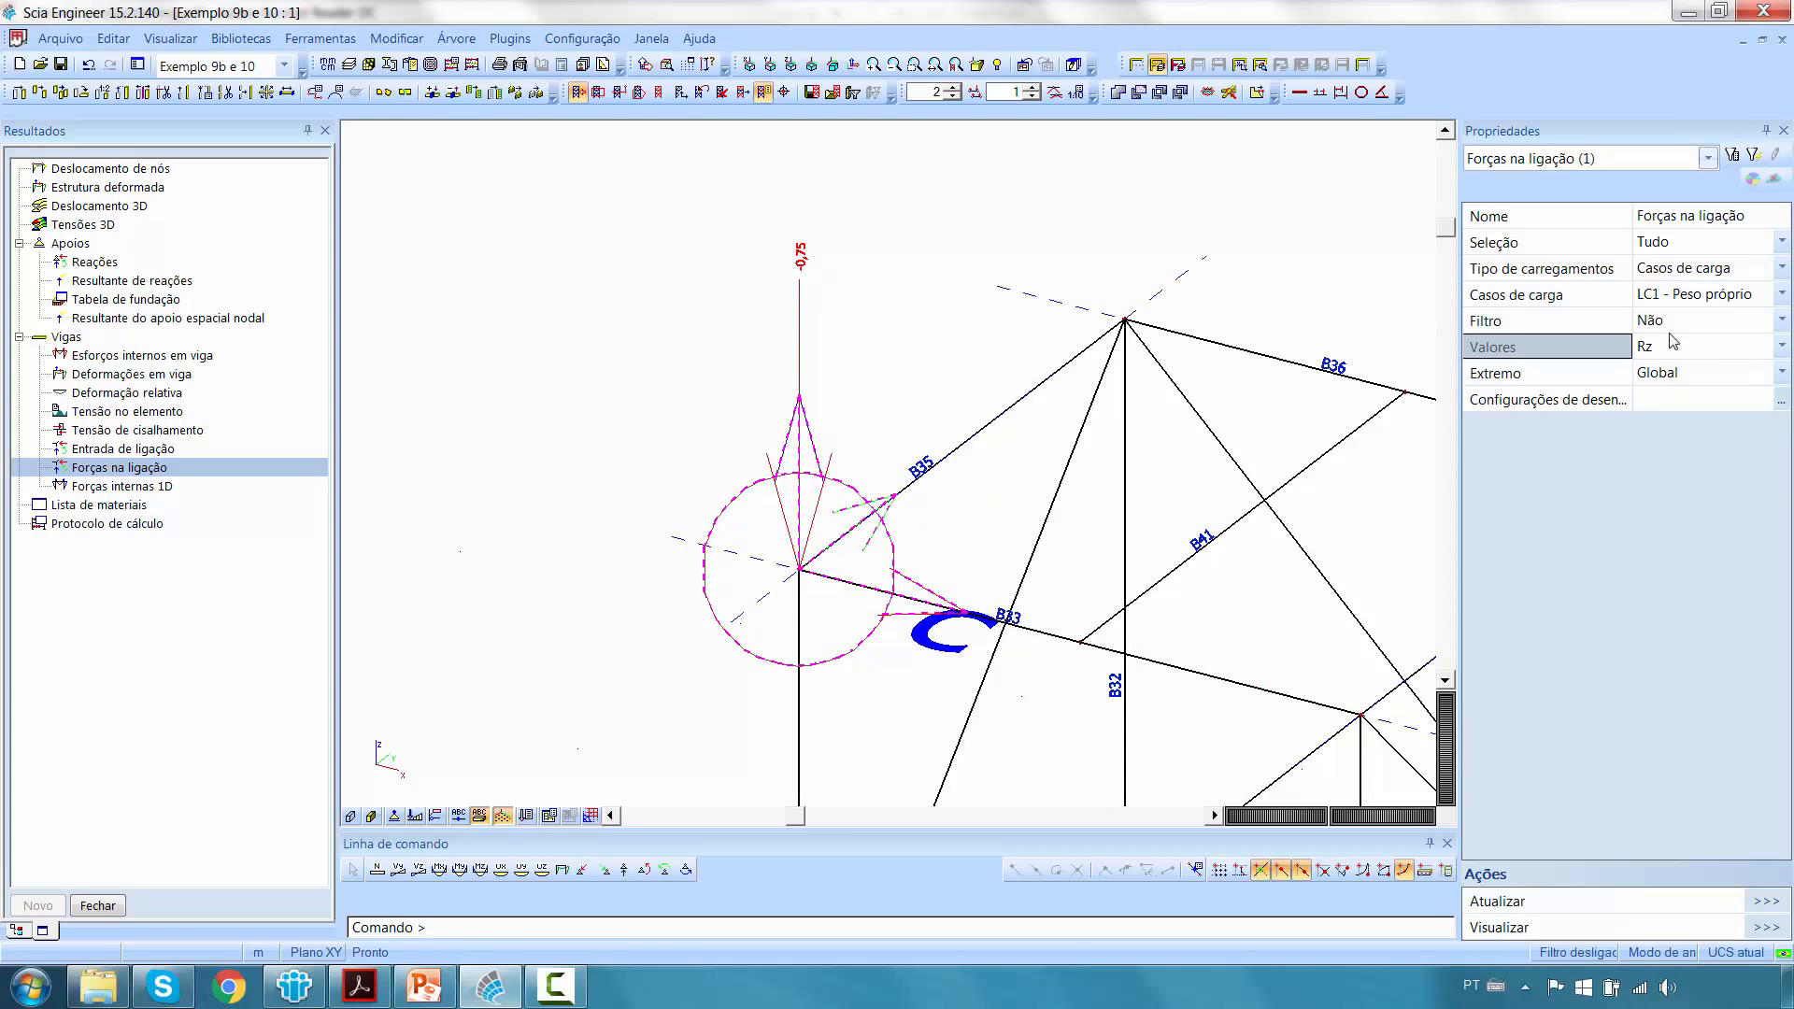
Set the connection force values to Mais comp, refresh the results and inspect all components at the corner node.
left_click(1693, 352)
left_click(1681, 490)
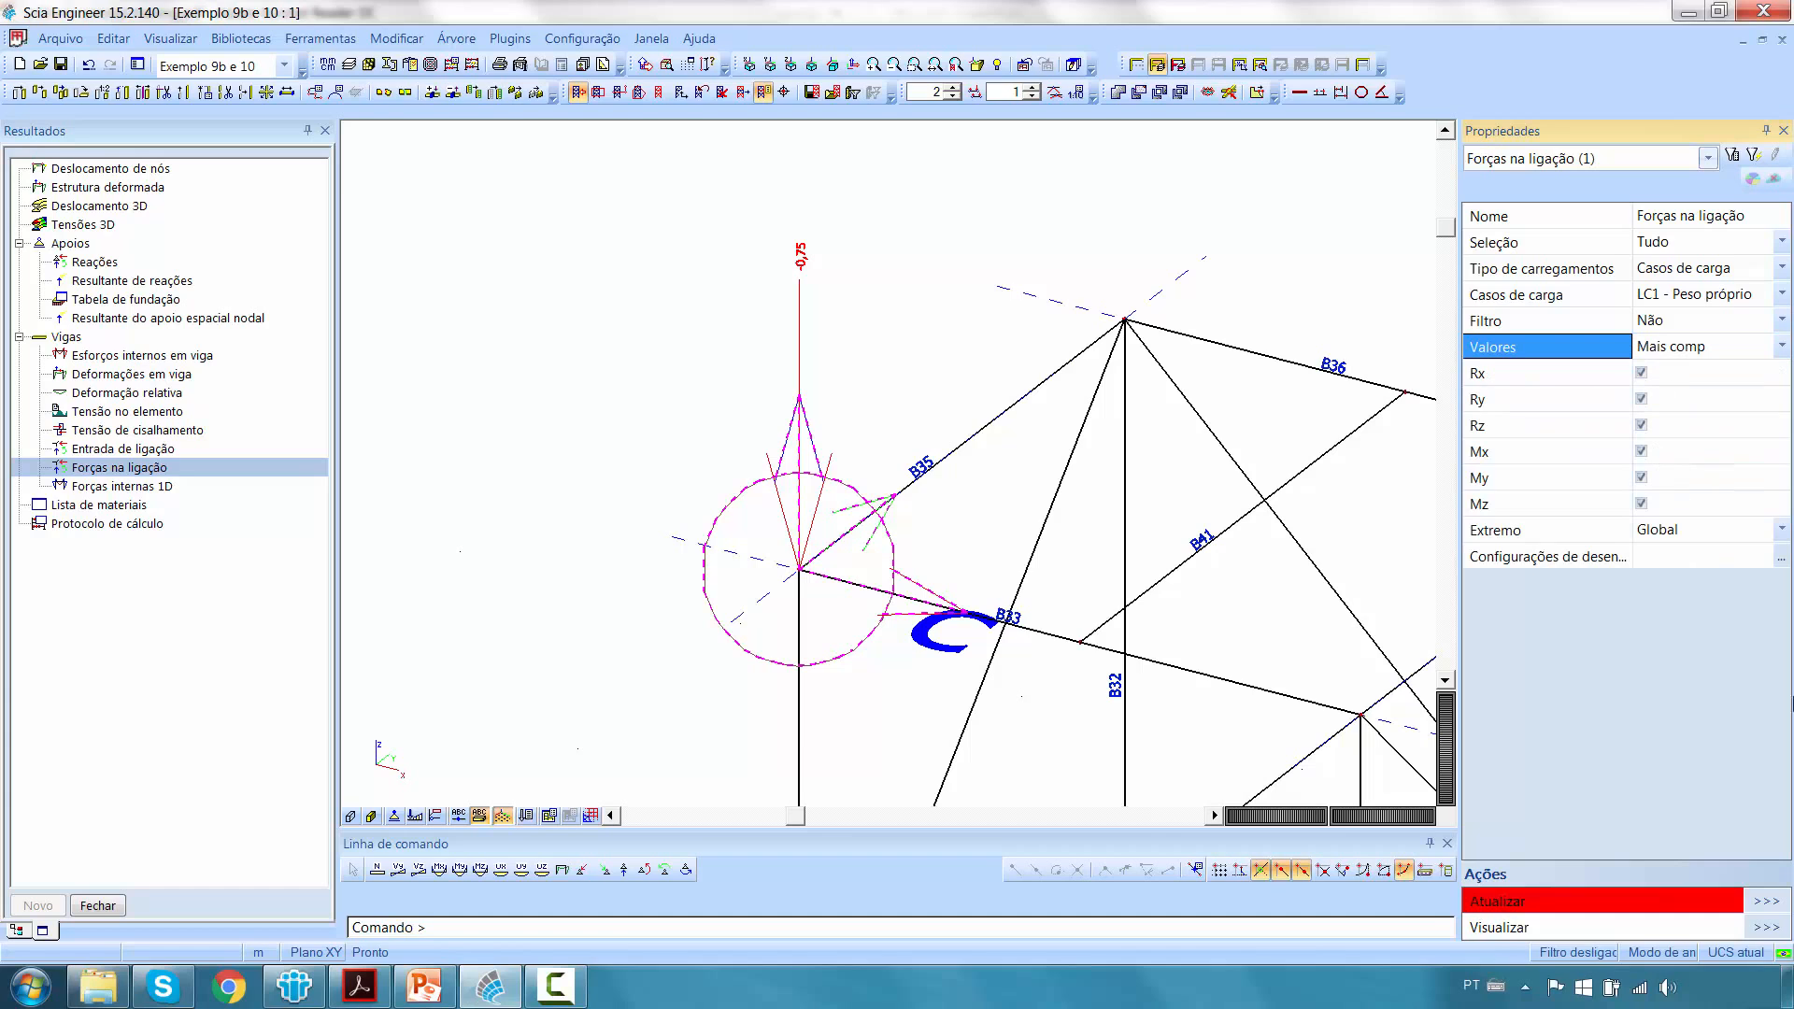
left_click(1769, 902)
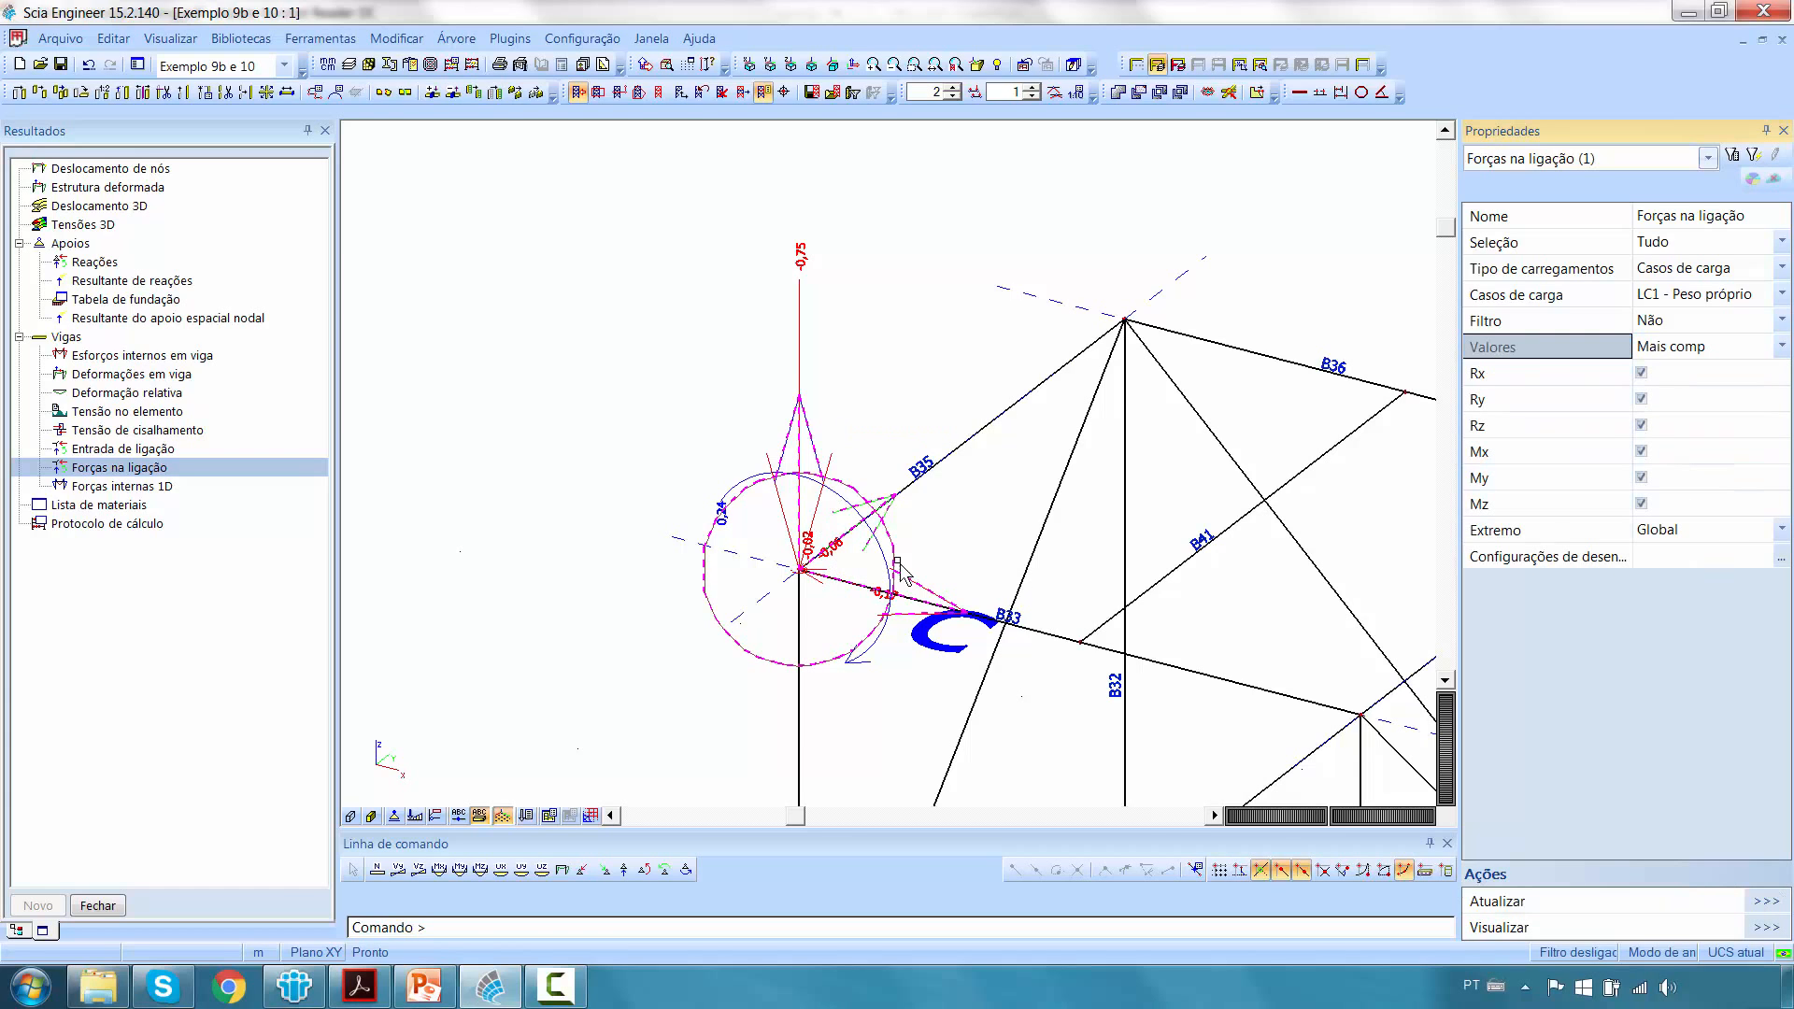
mouse_move(864, 519)
middle_mouse_down()
mouse_move(861, 341)
mouse_move(803, 280)
middle_mouse_up()
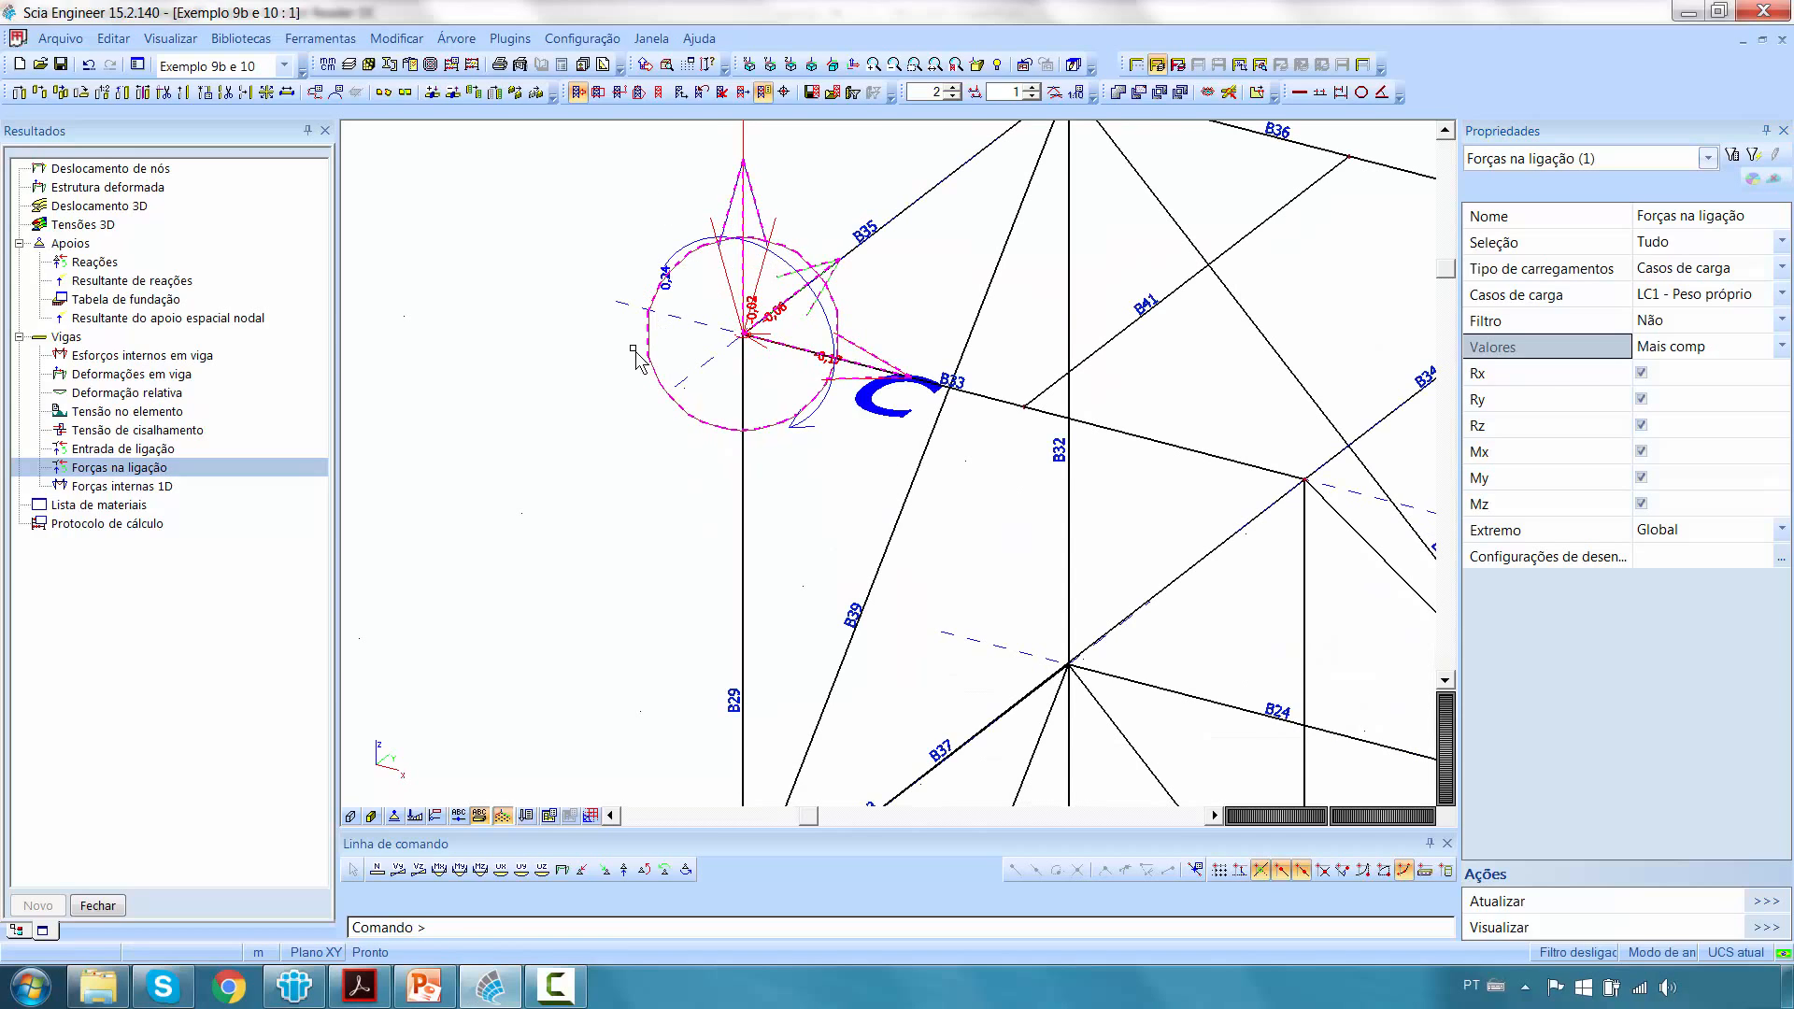
middle_click_drag(629, 433, 625, 389)
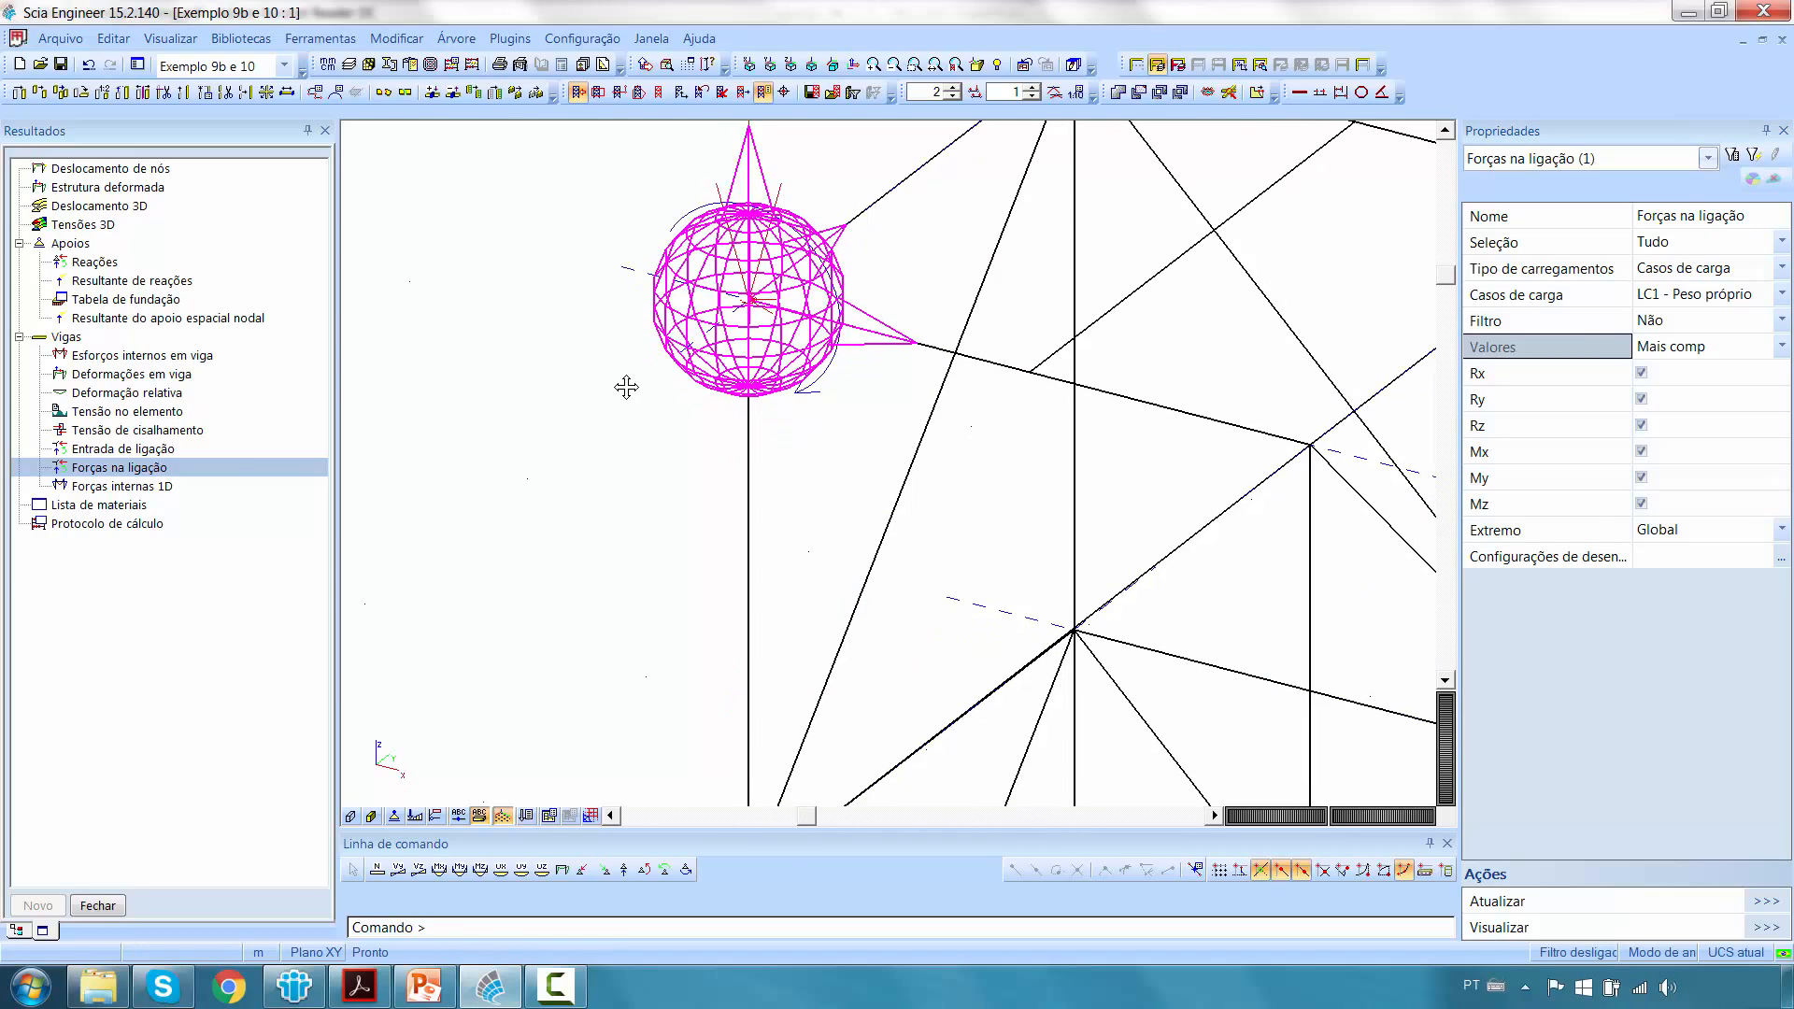
Generate the bill of materials by cross-section with mass values and review the per-section quantities in the report.
left_click(133, 506)
left_click(1766, 901)
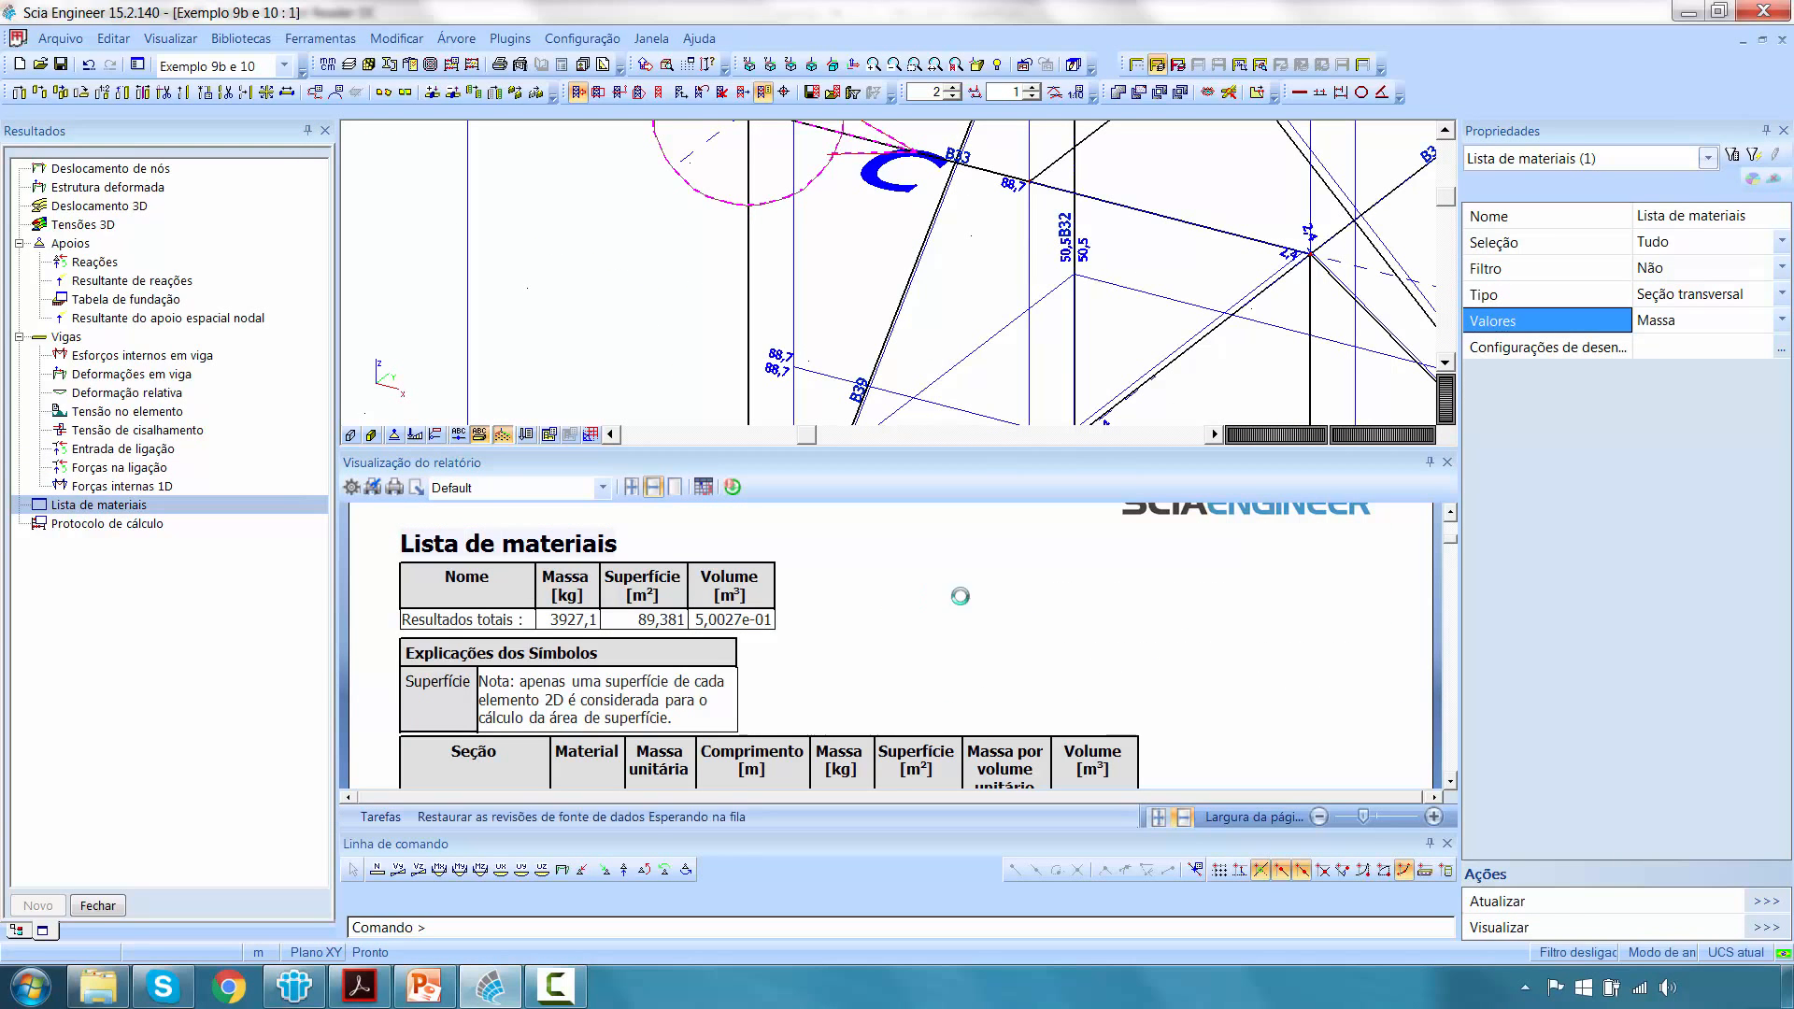
scroll(1180, 640, "down", 5)
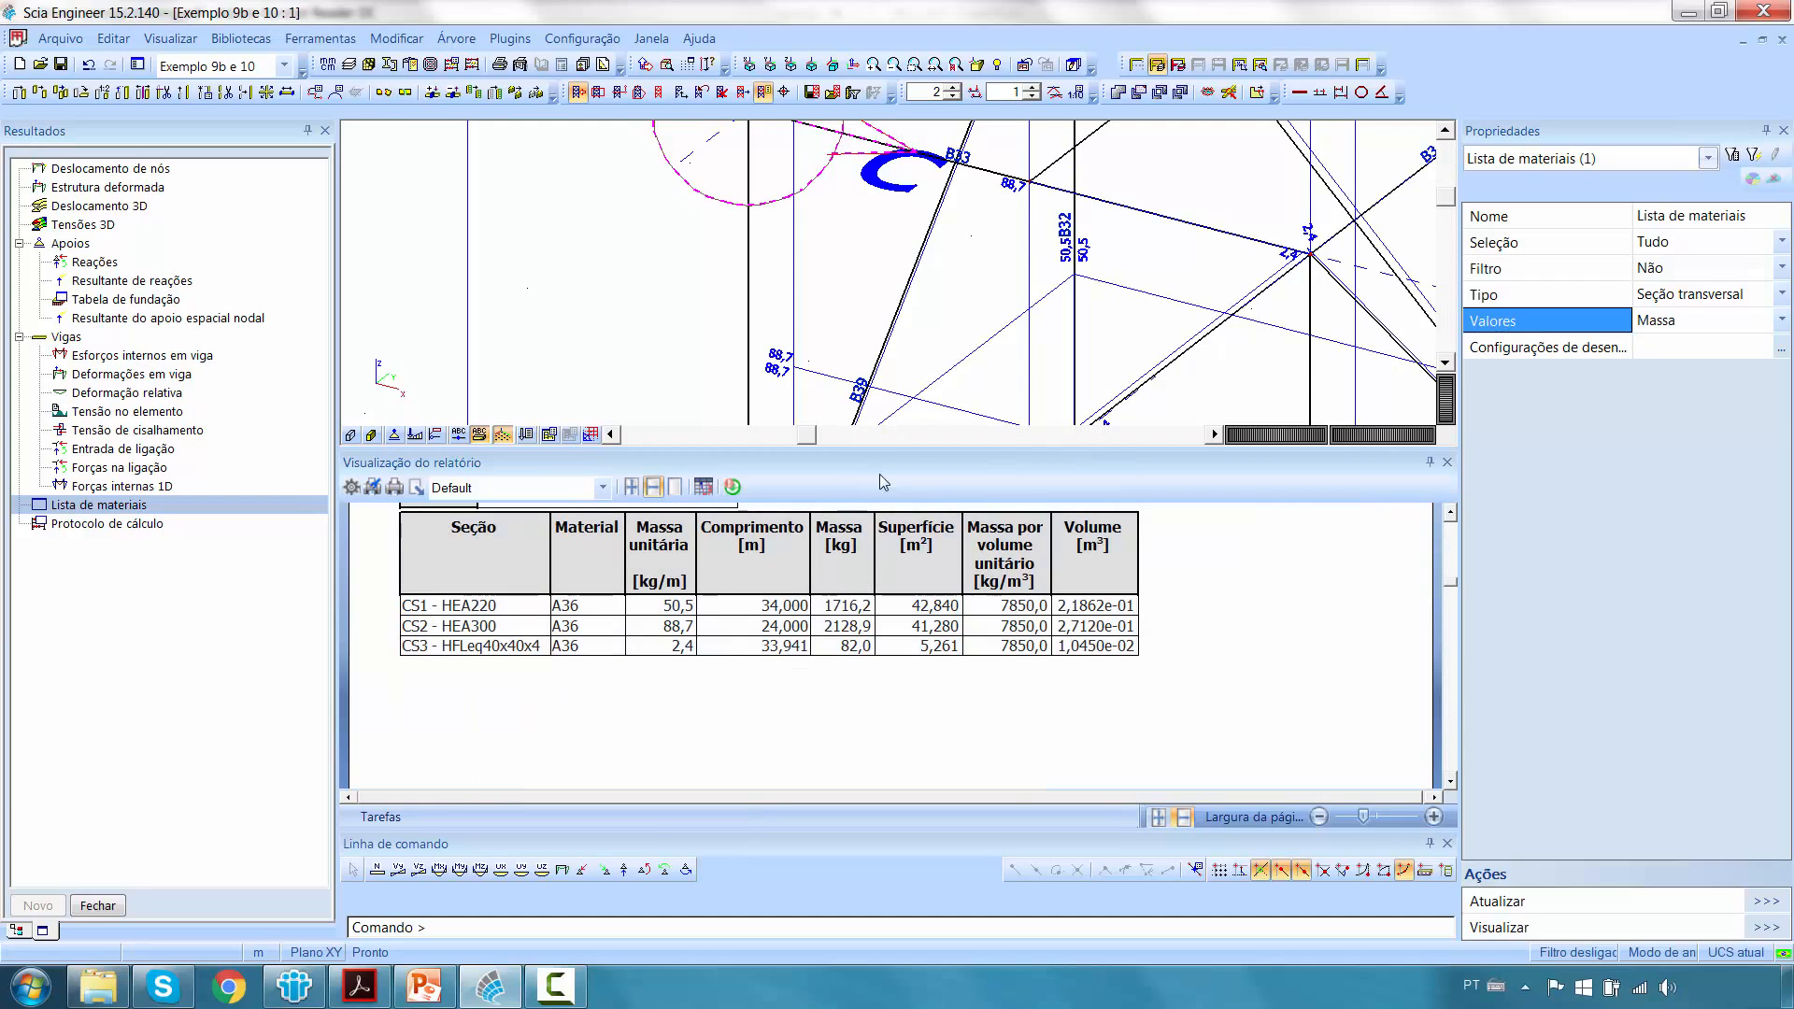
Open the calculation protocol for the linear analysis and review the sums of loads and reactions per load case.
left_click(138, 523)
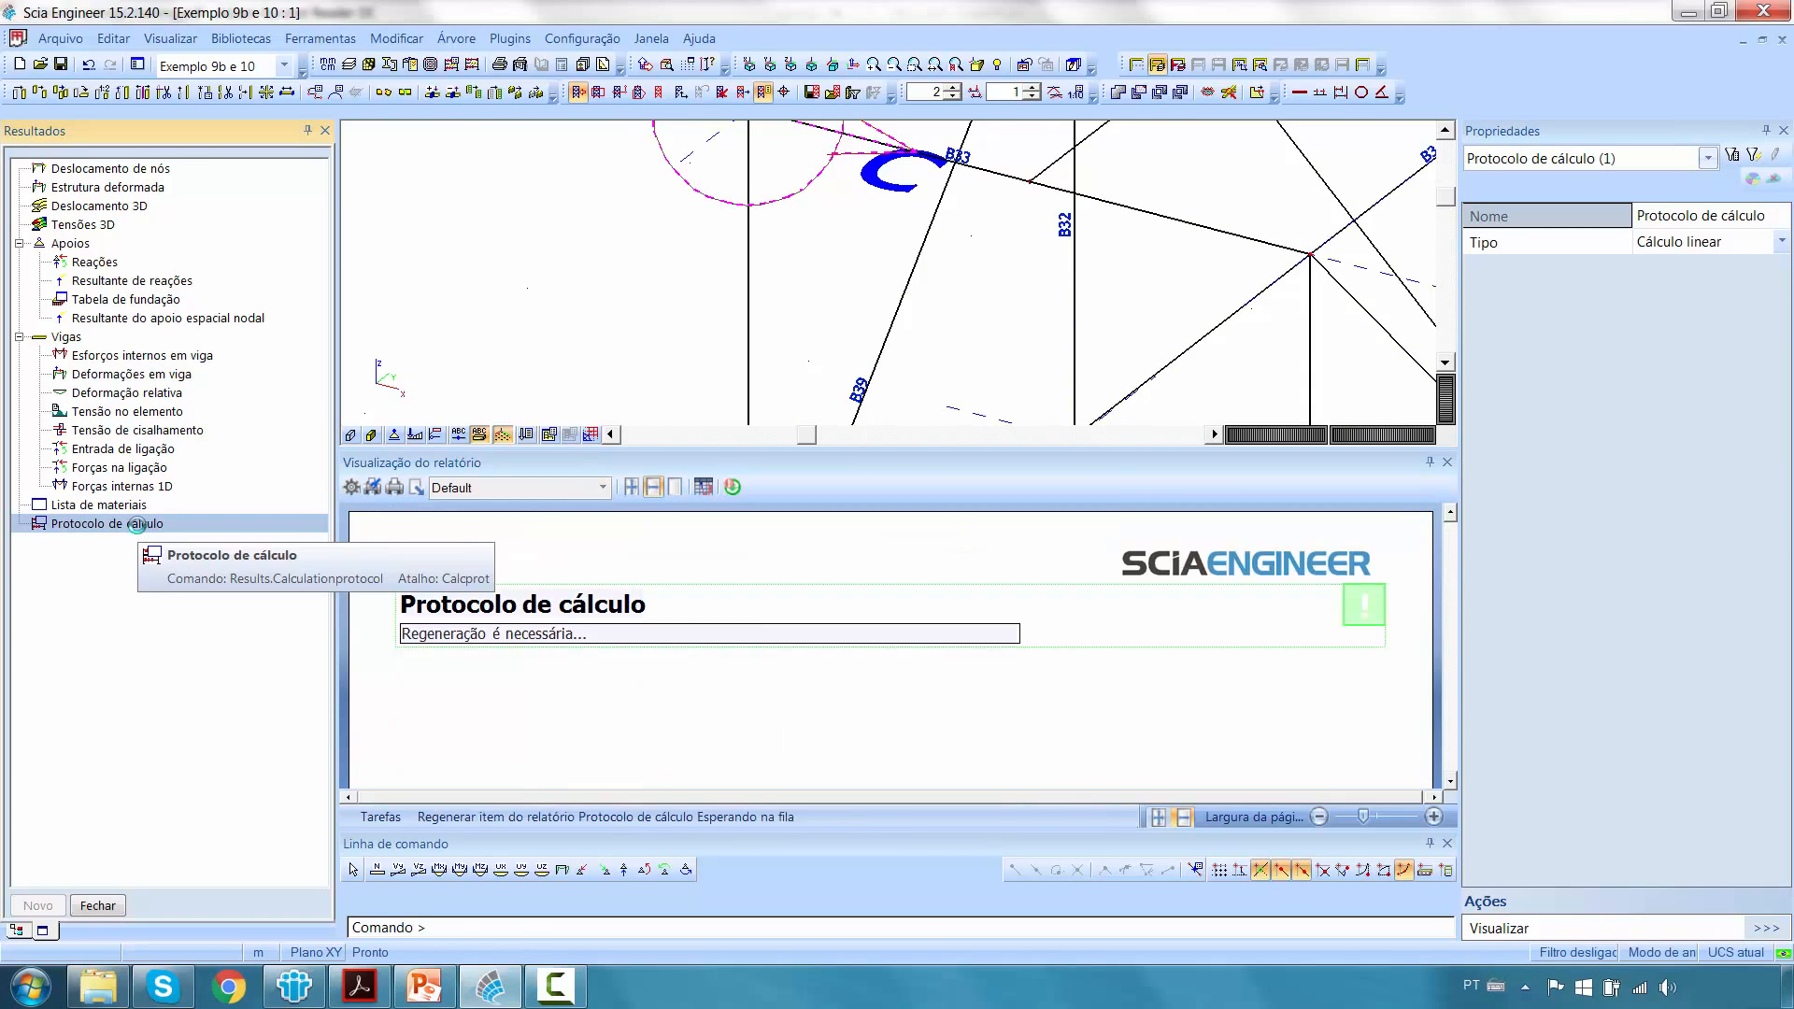
scroll(1075, 626, "down", 4)
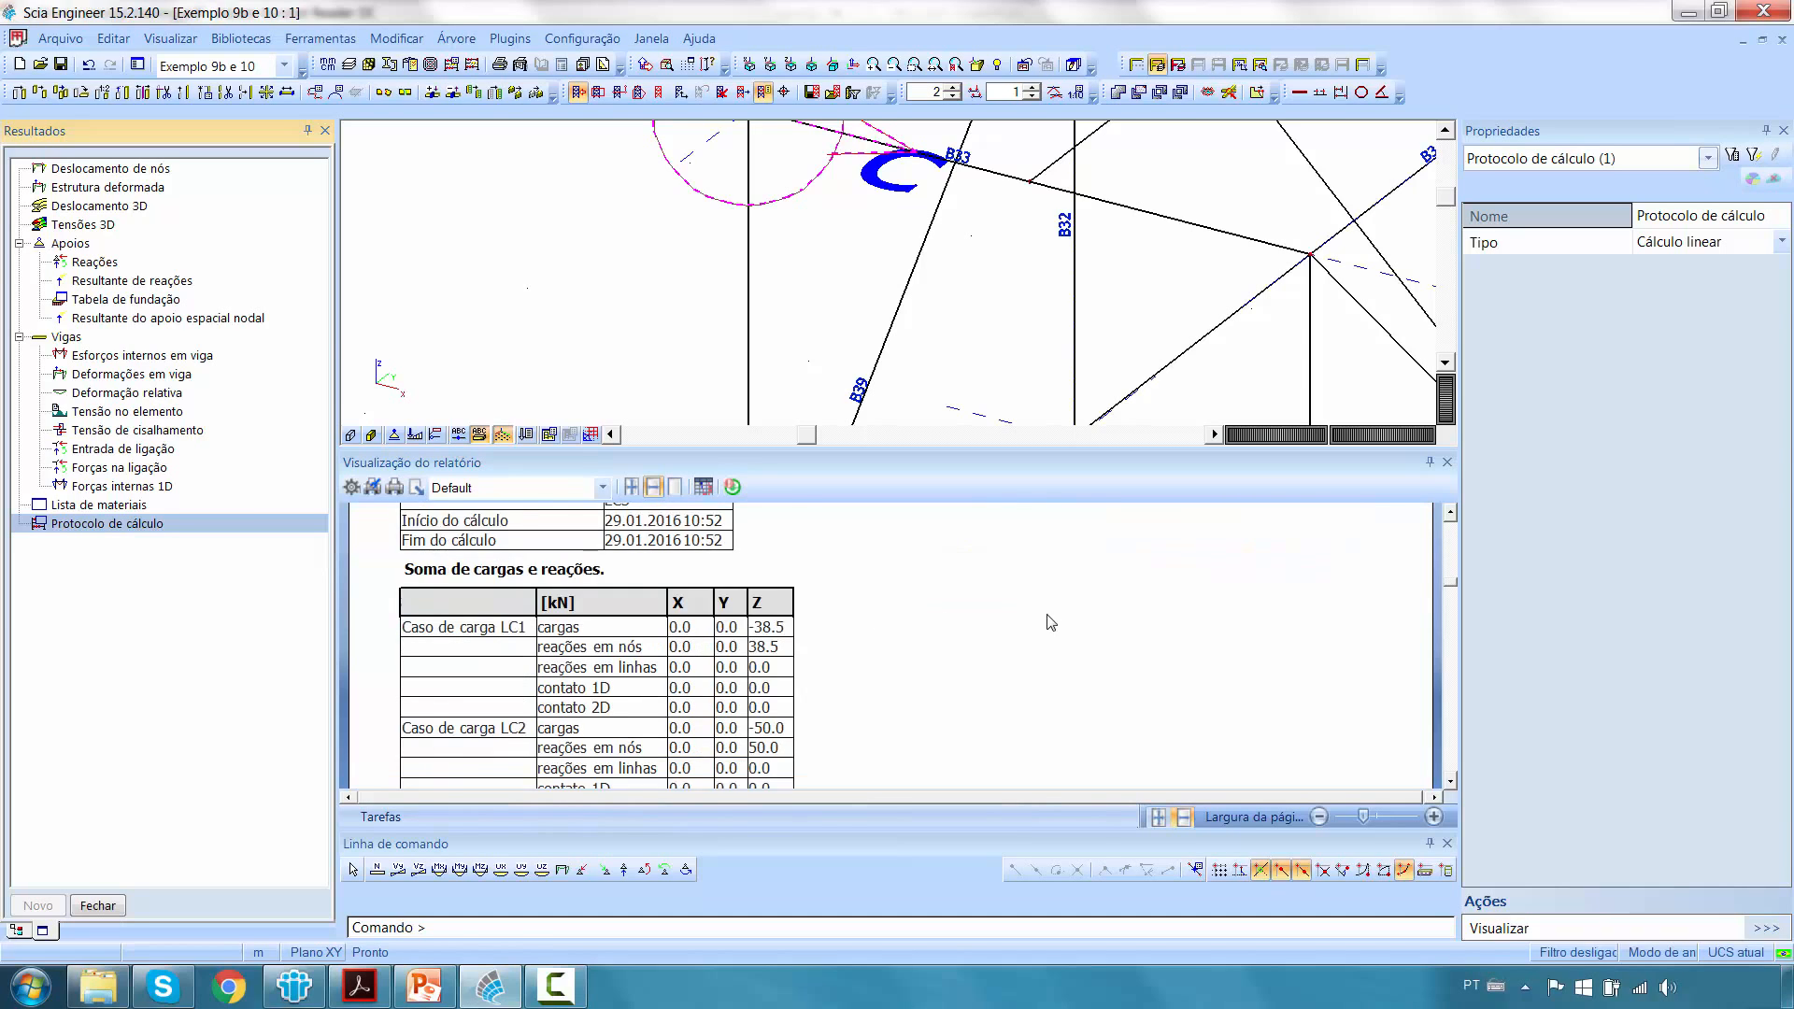
scroll(1050, 621, "up", 2)
scroll(766, 668, "down", 3)
scroll(766, 668, "up", 6)
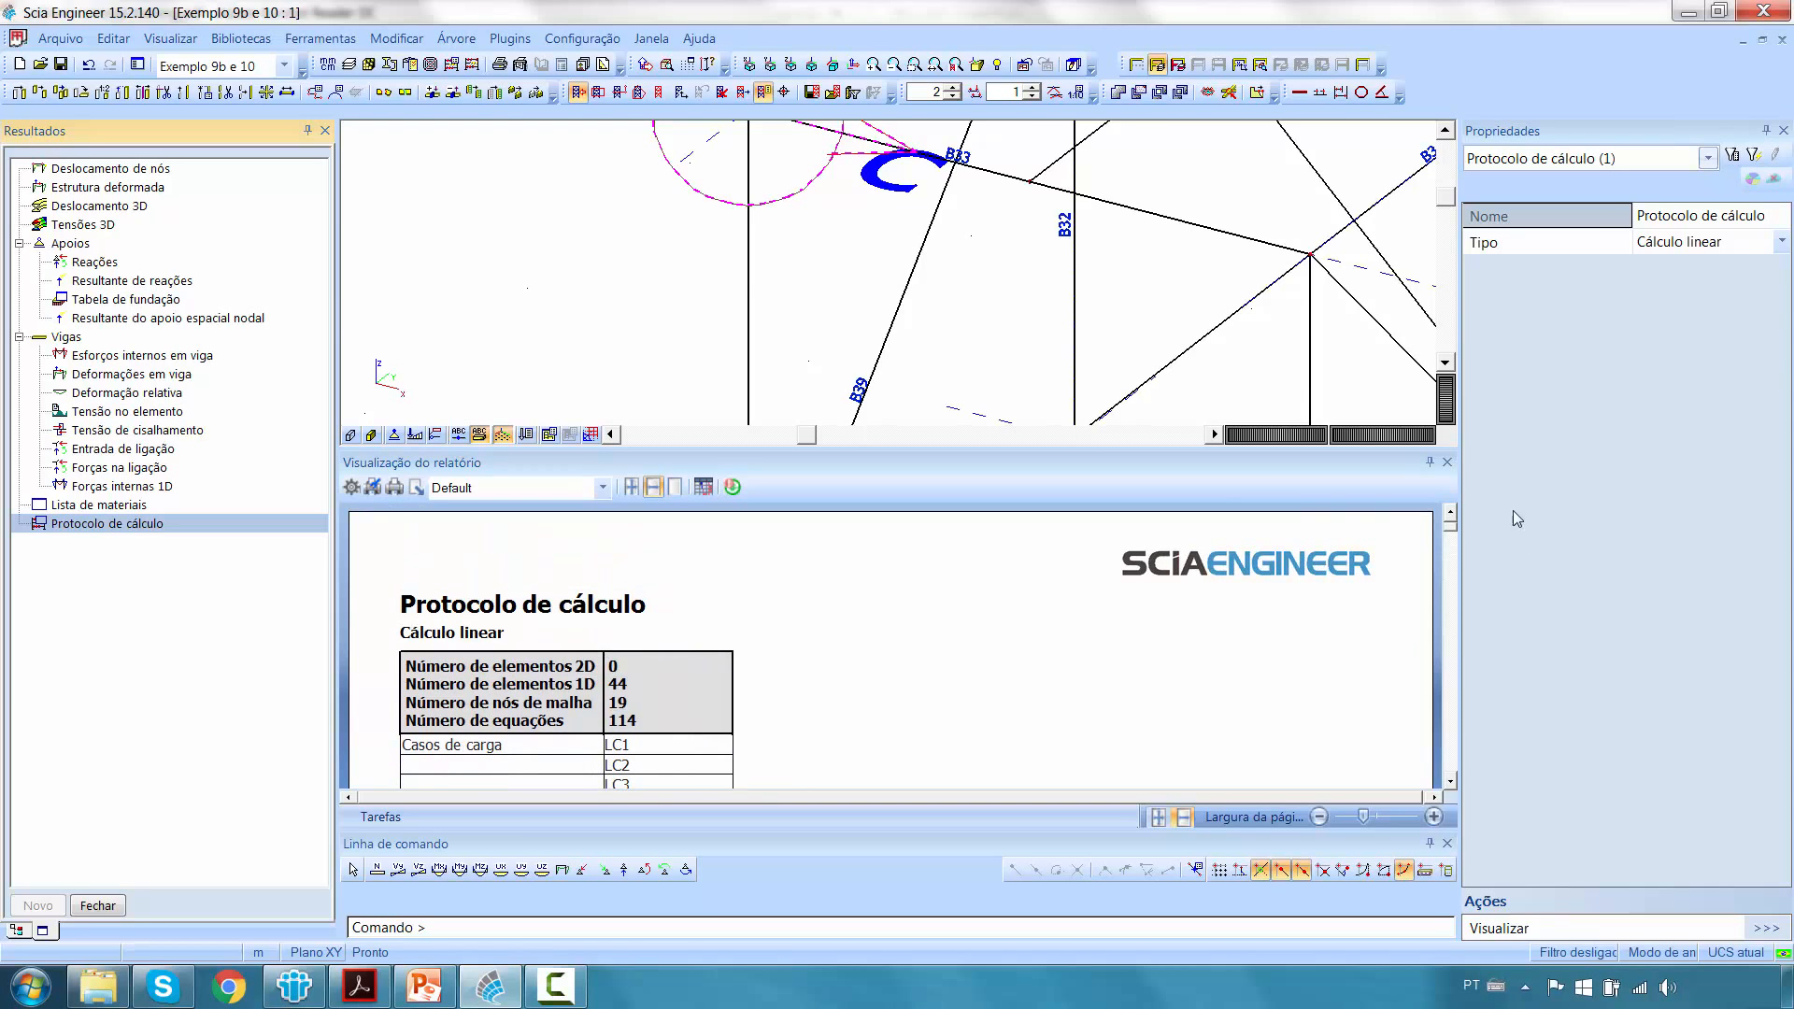
Close the report preview and hide the beam labels on the tower model.
left_click(1447, 462)
scroll(1155, 447, "down", 5)
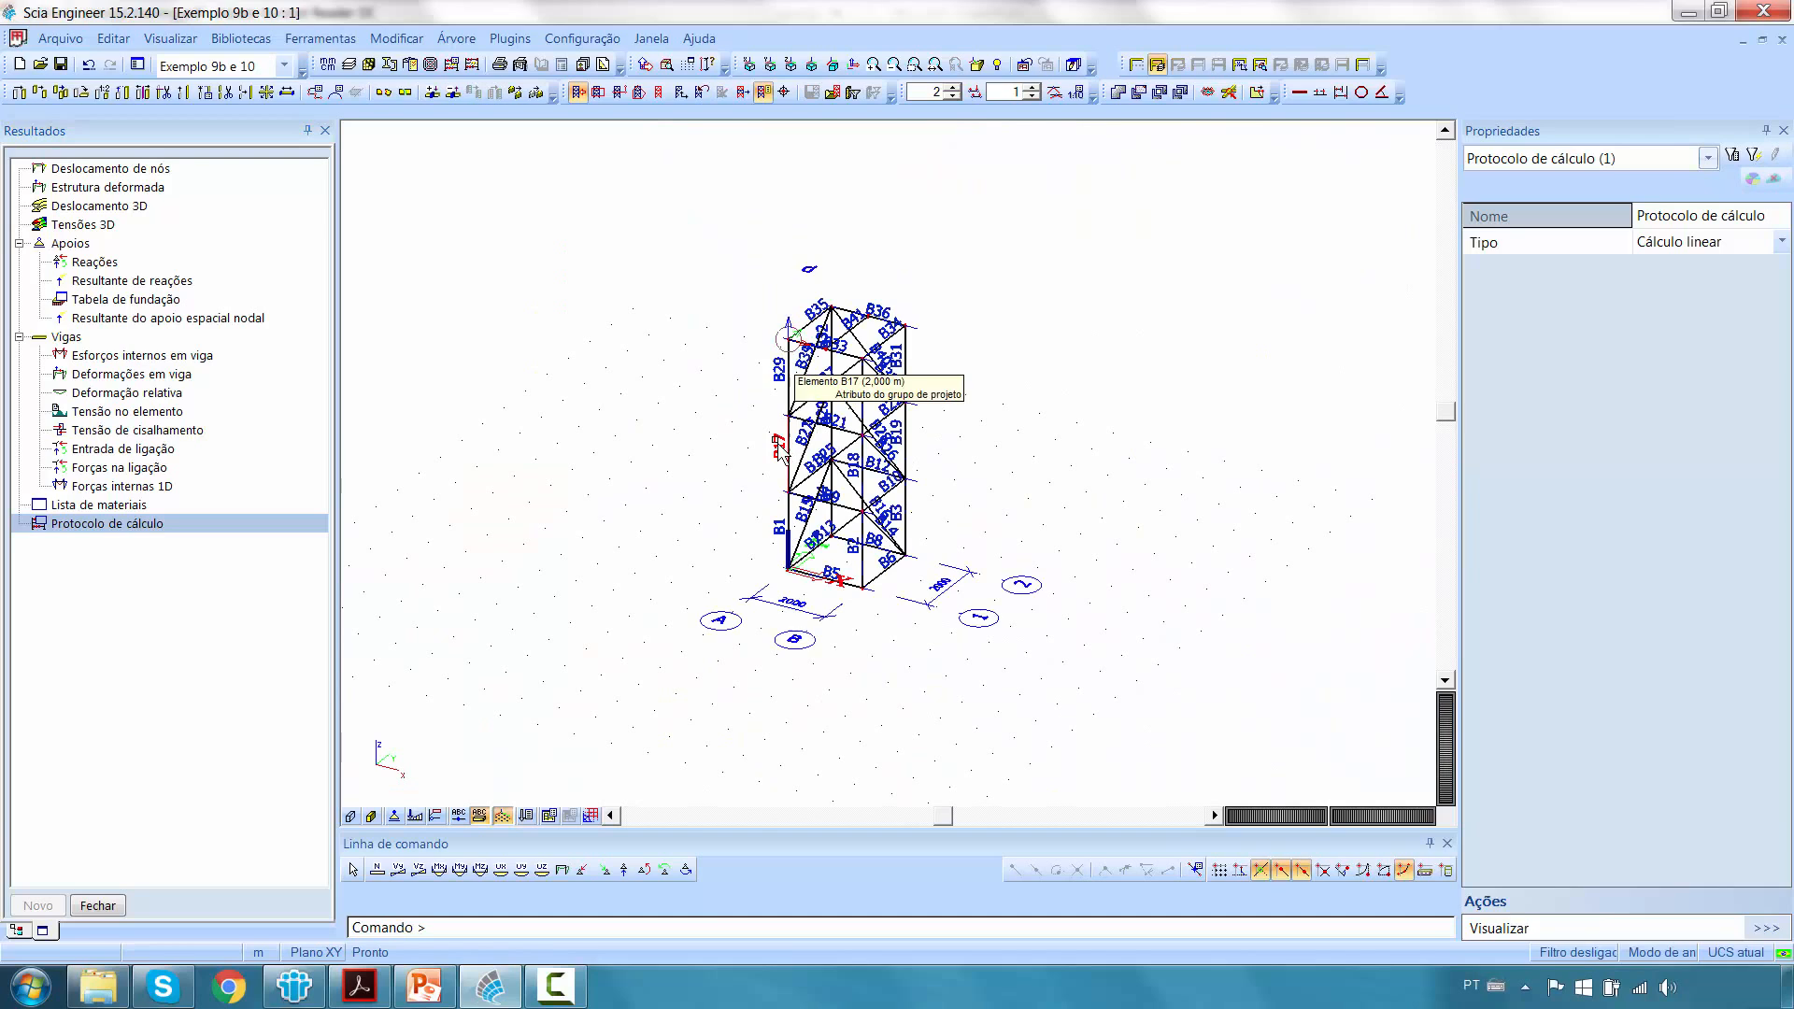
left_click(480, 816)
scroll(856, 419, "up", 3)
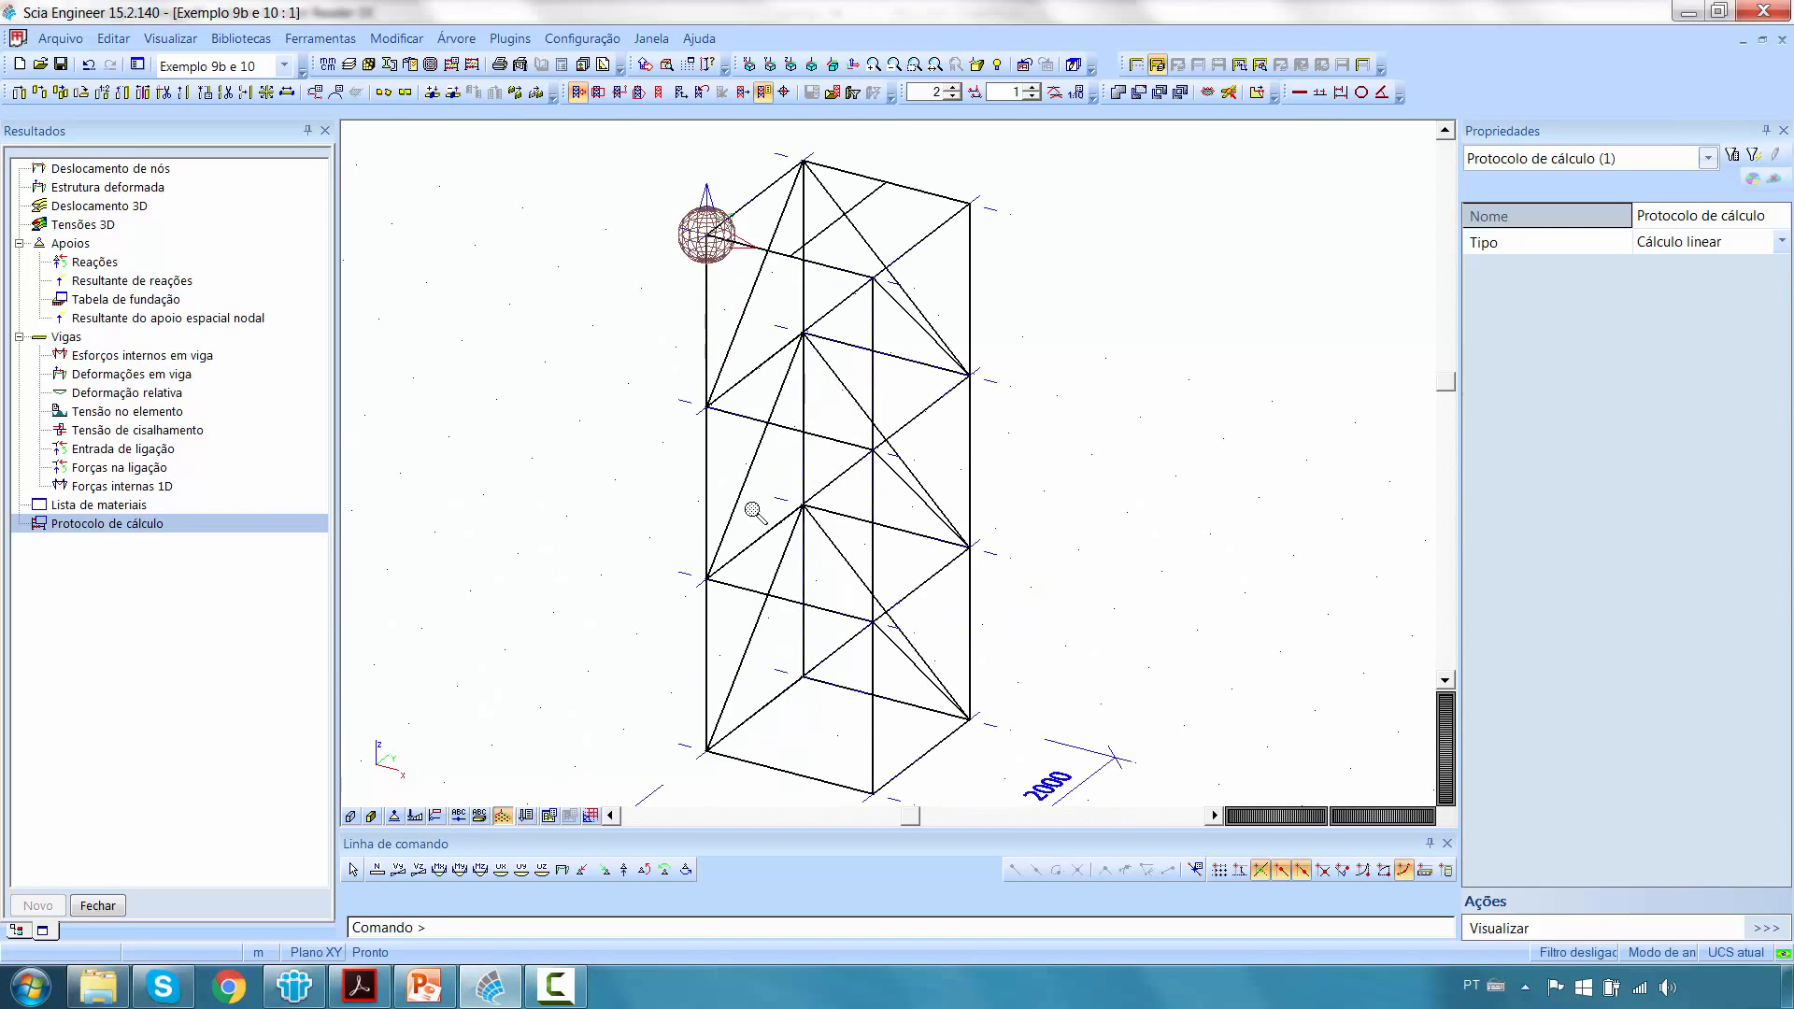
Leave the results and display the whole tower with rendered member volumes and surfaces in an isometric-like view.
left_click(99, 906)
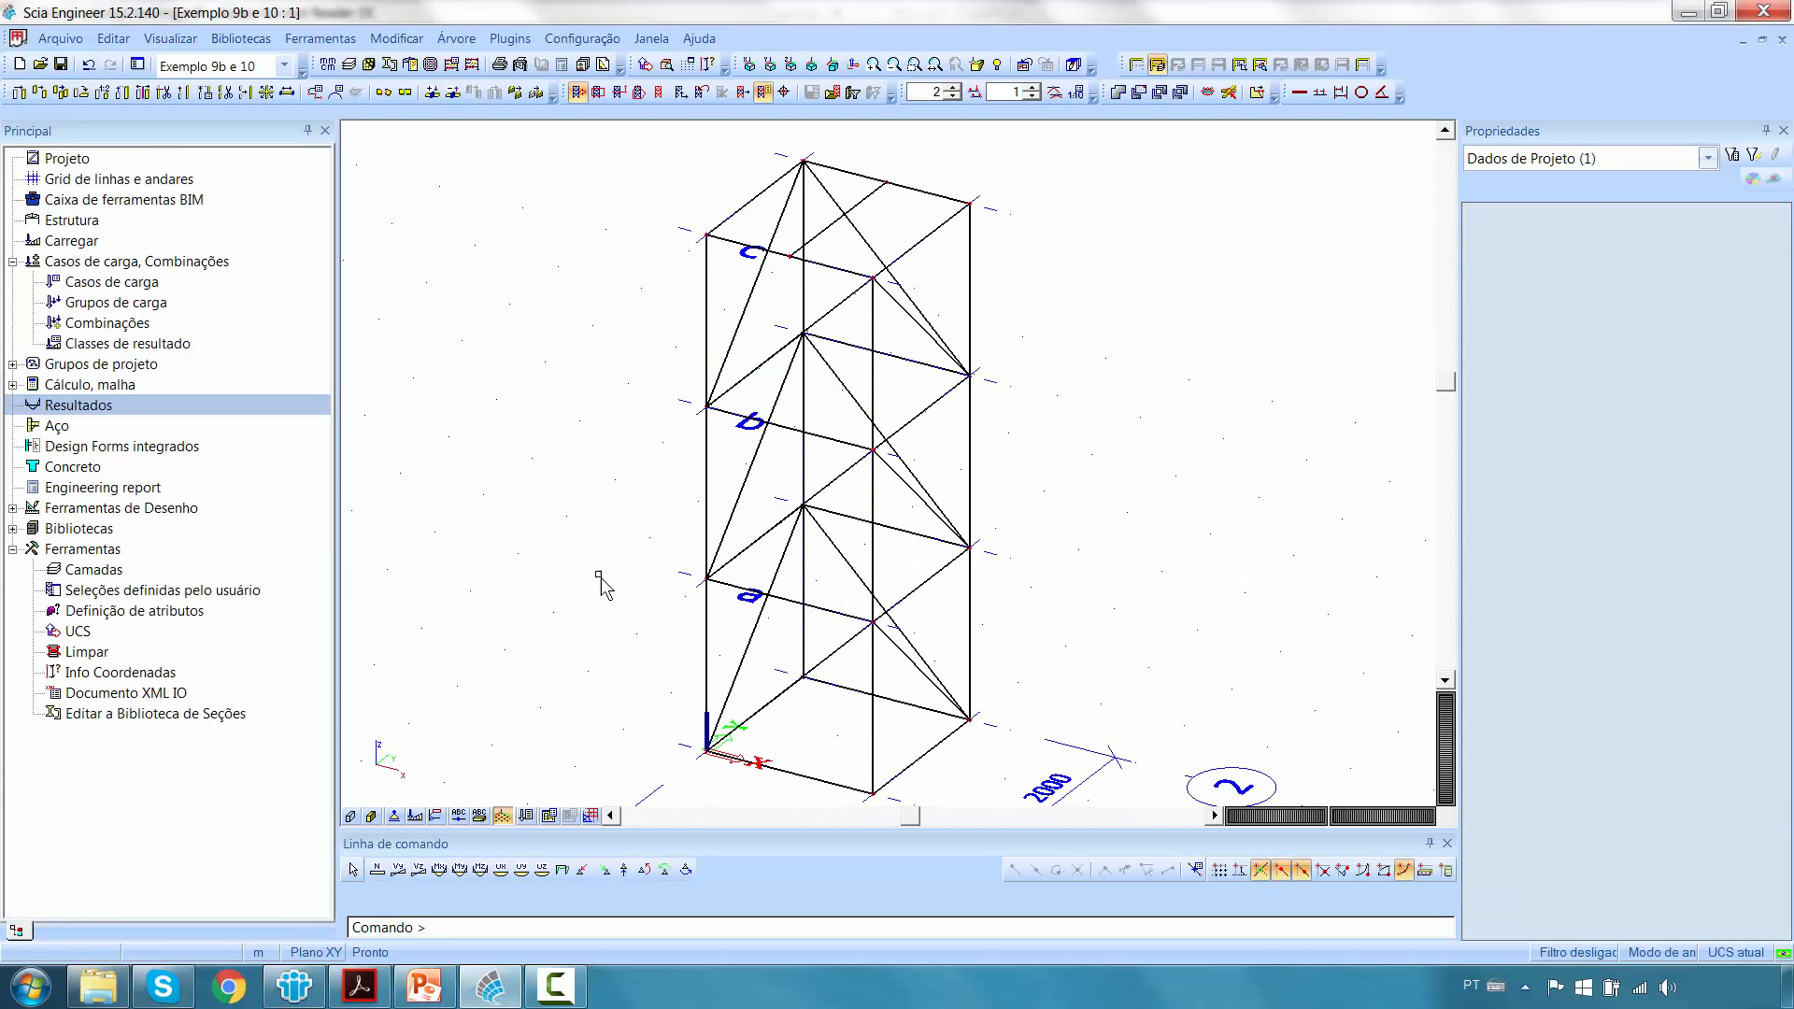
middle_click_drag(653, 548, 617, 551)
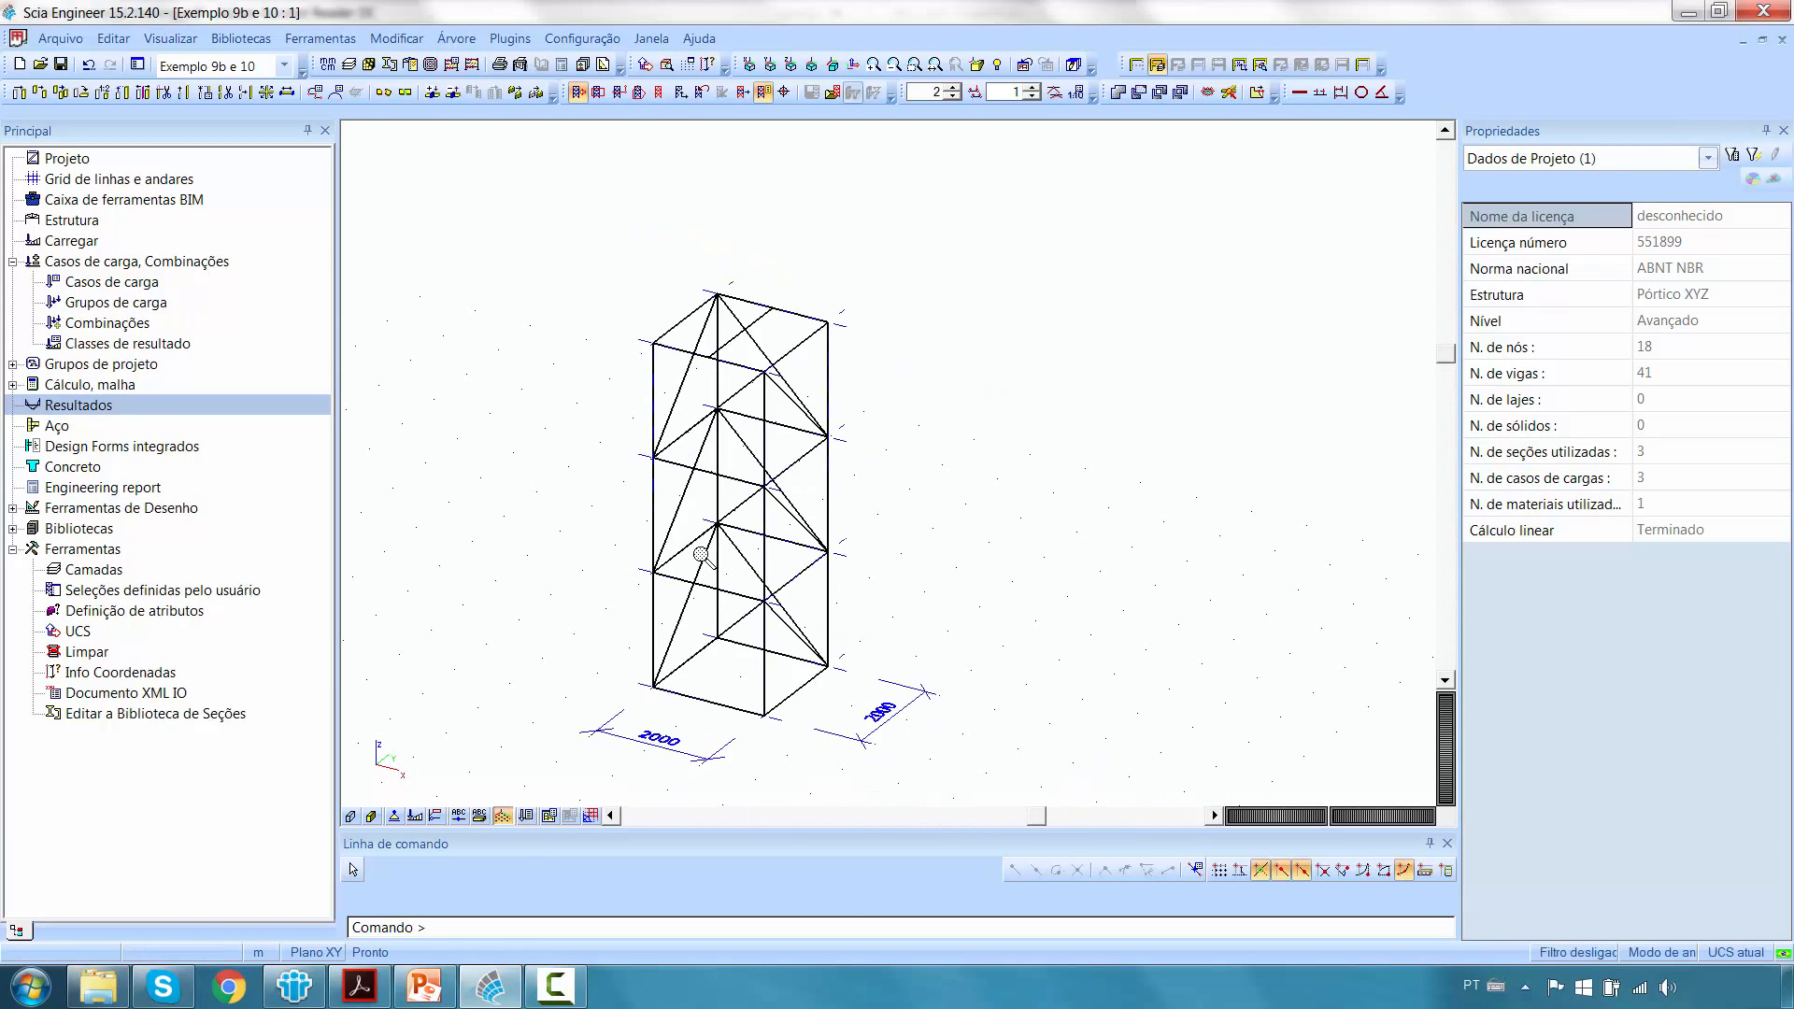
scroll(861, 508, "down", 2)
left_click(371, 817)
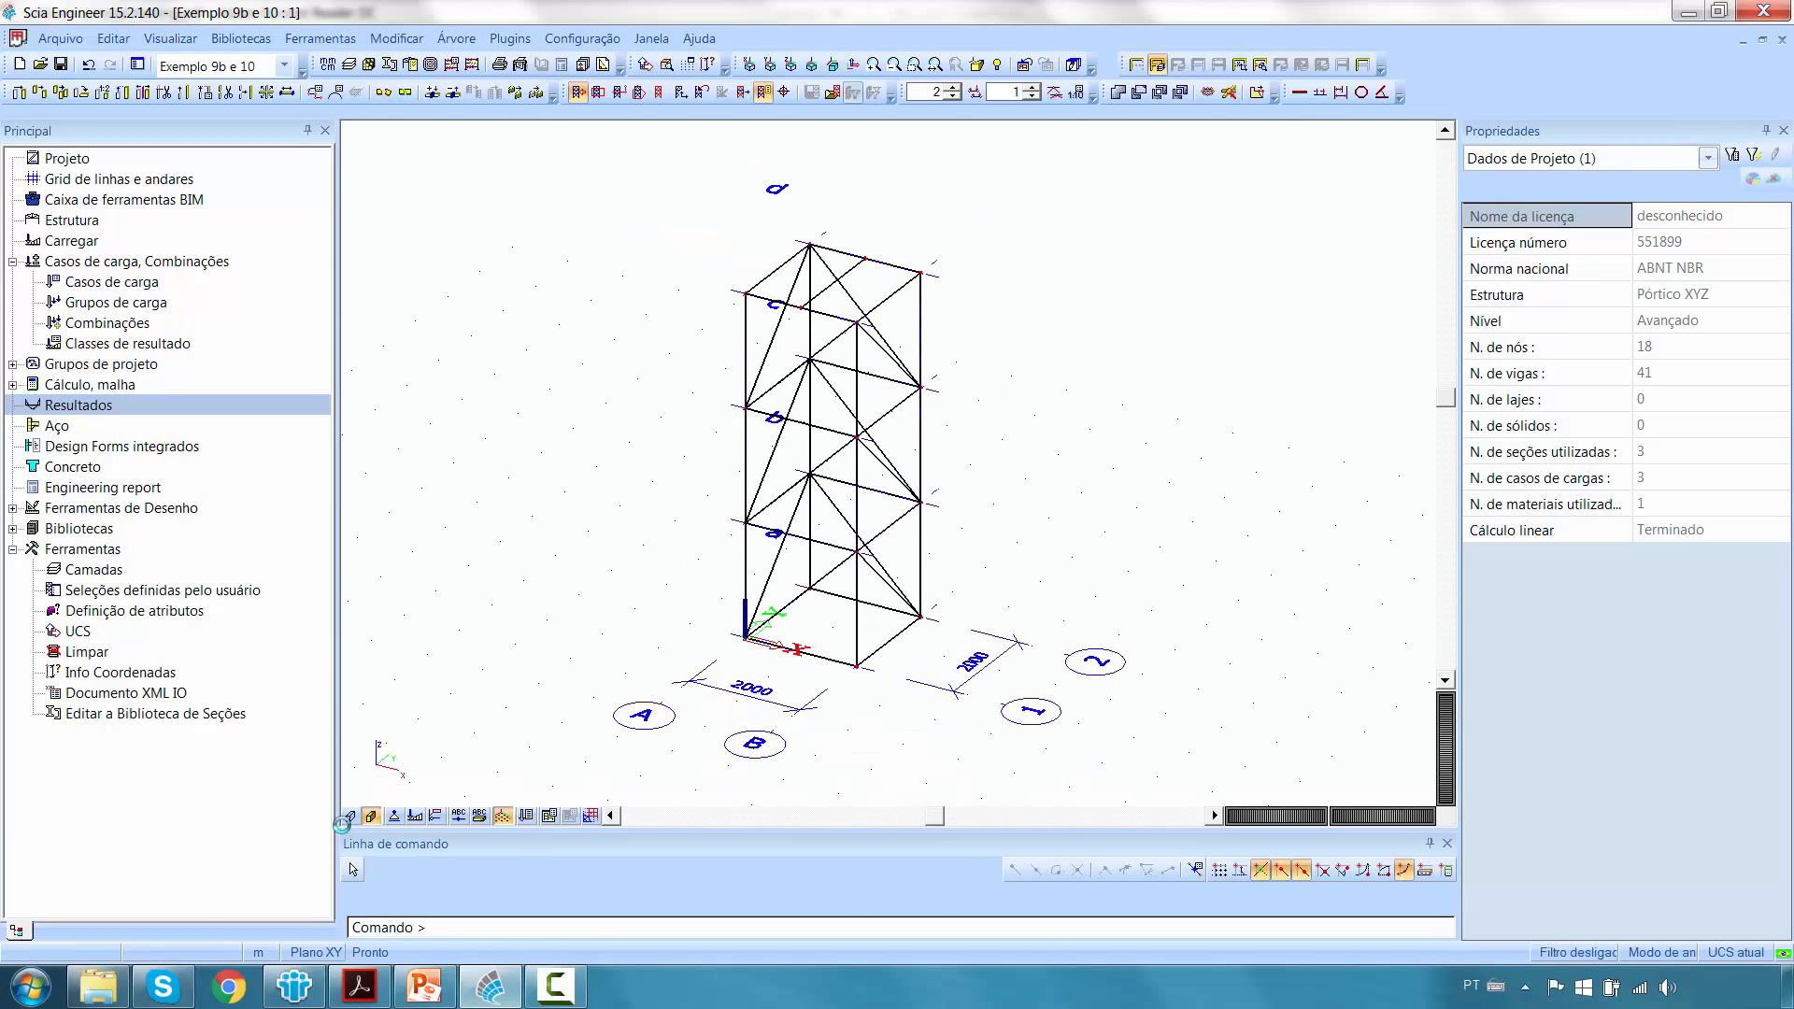
left_click(351, 817)
middle_click_drag(675, 652, 722, 659)
right_click_drag(1049, 655, 1089, 653, "ctrl")
middle_click_drag(1101, 584, 1113, 599)
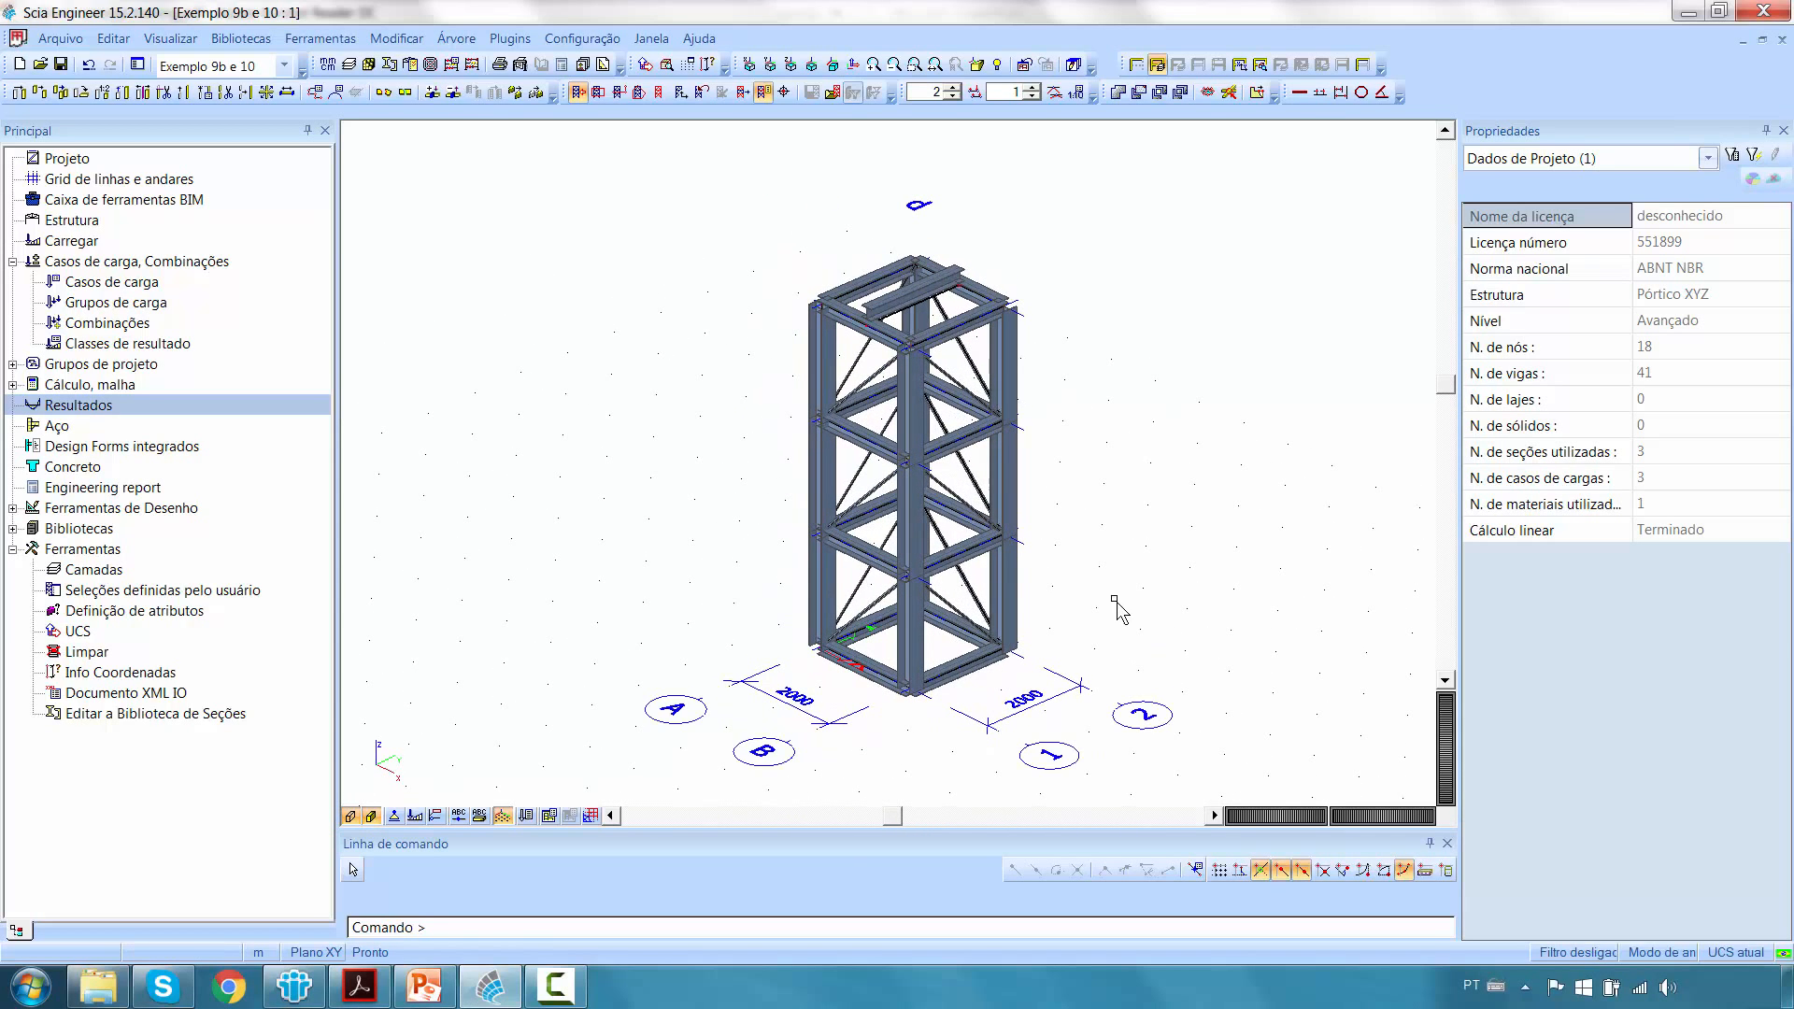
Preview the printout of the current tower view and close the print dialog without printing.
right_click(1159, 422)
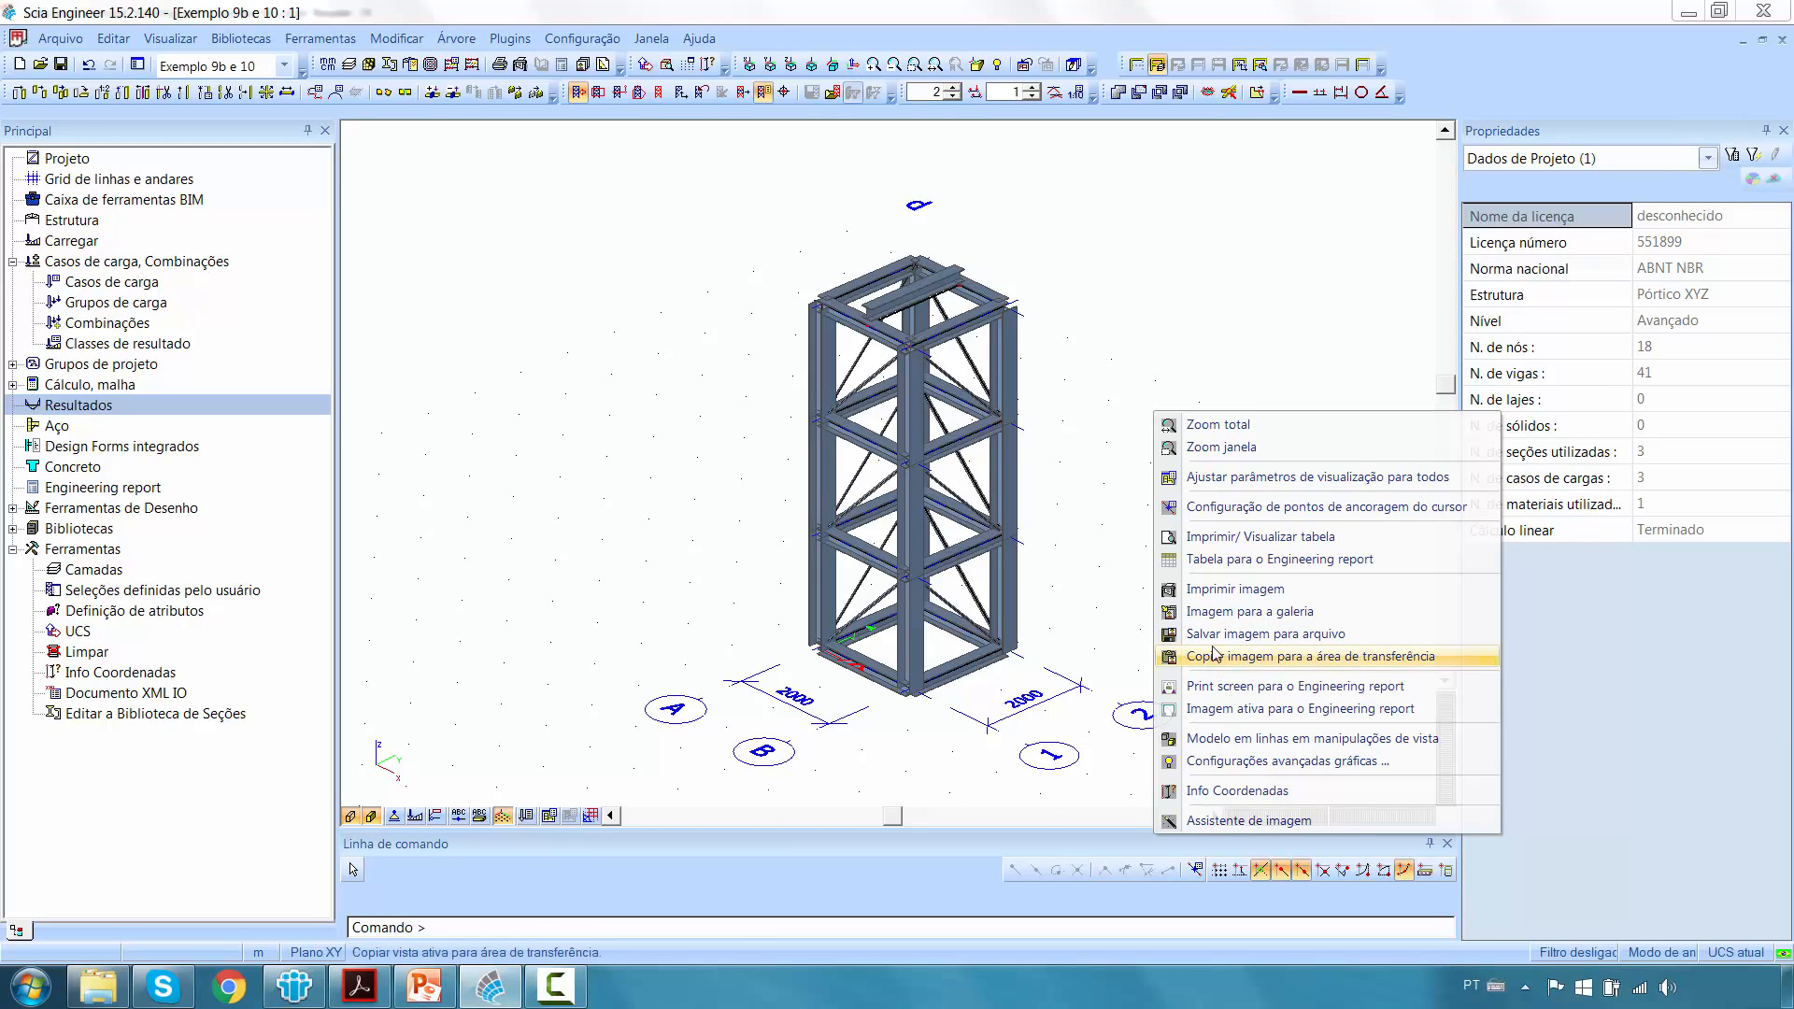
left_click(1236, 589)
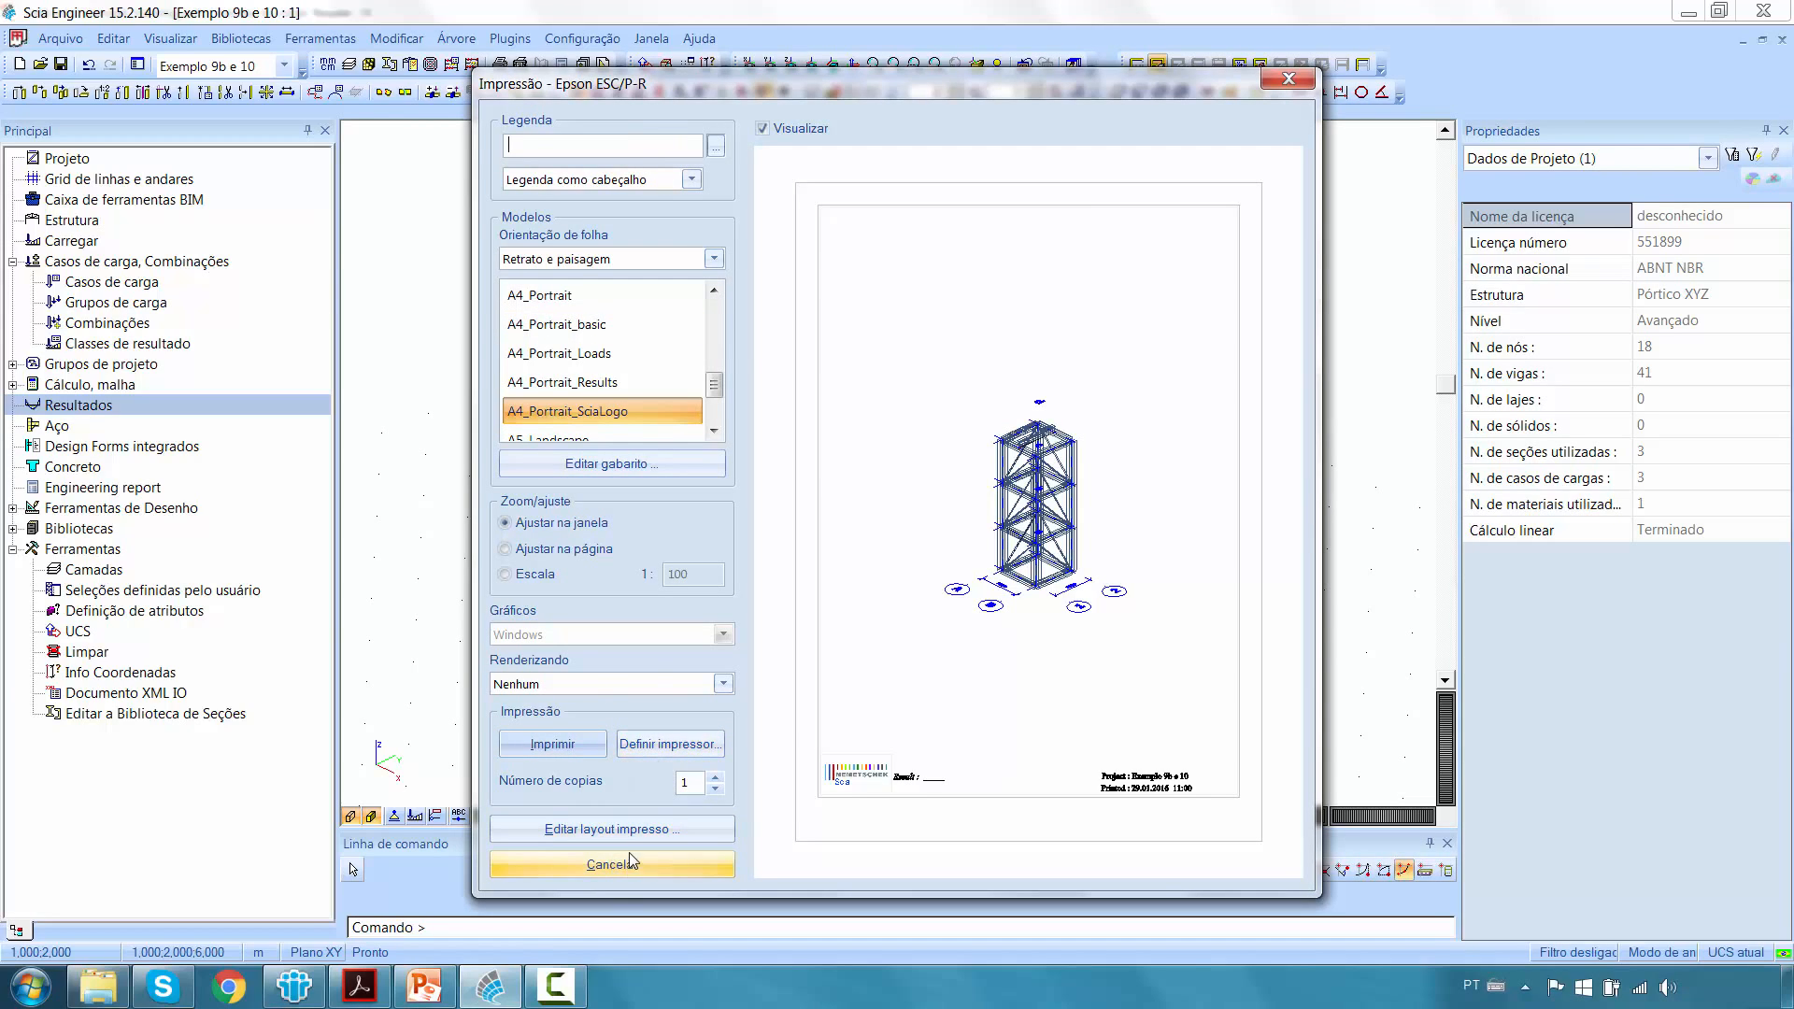
left_click(1271, 80)
Save the current view to the image gallery as Imagem1 with a scale of 1:50.
right_click(1103, 518)
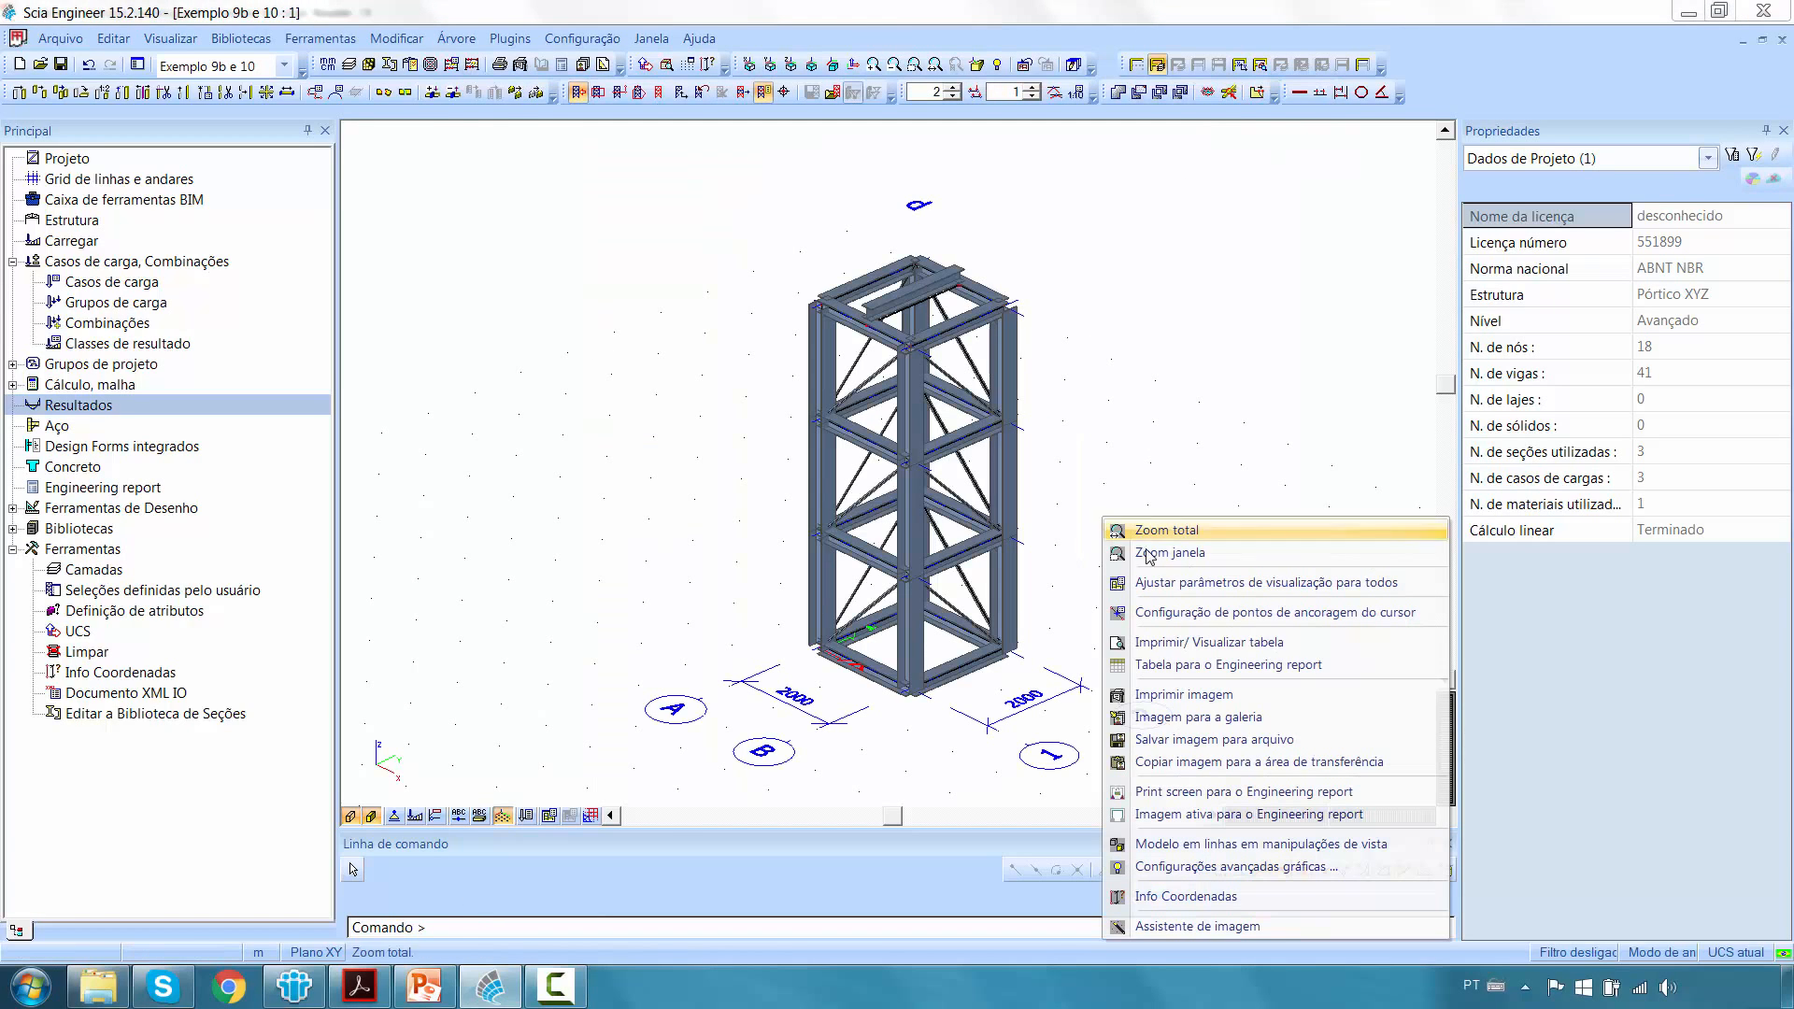
left_click(1211, 719)
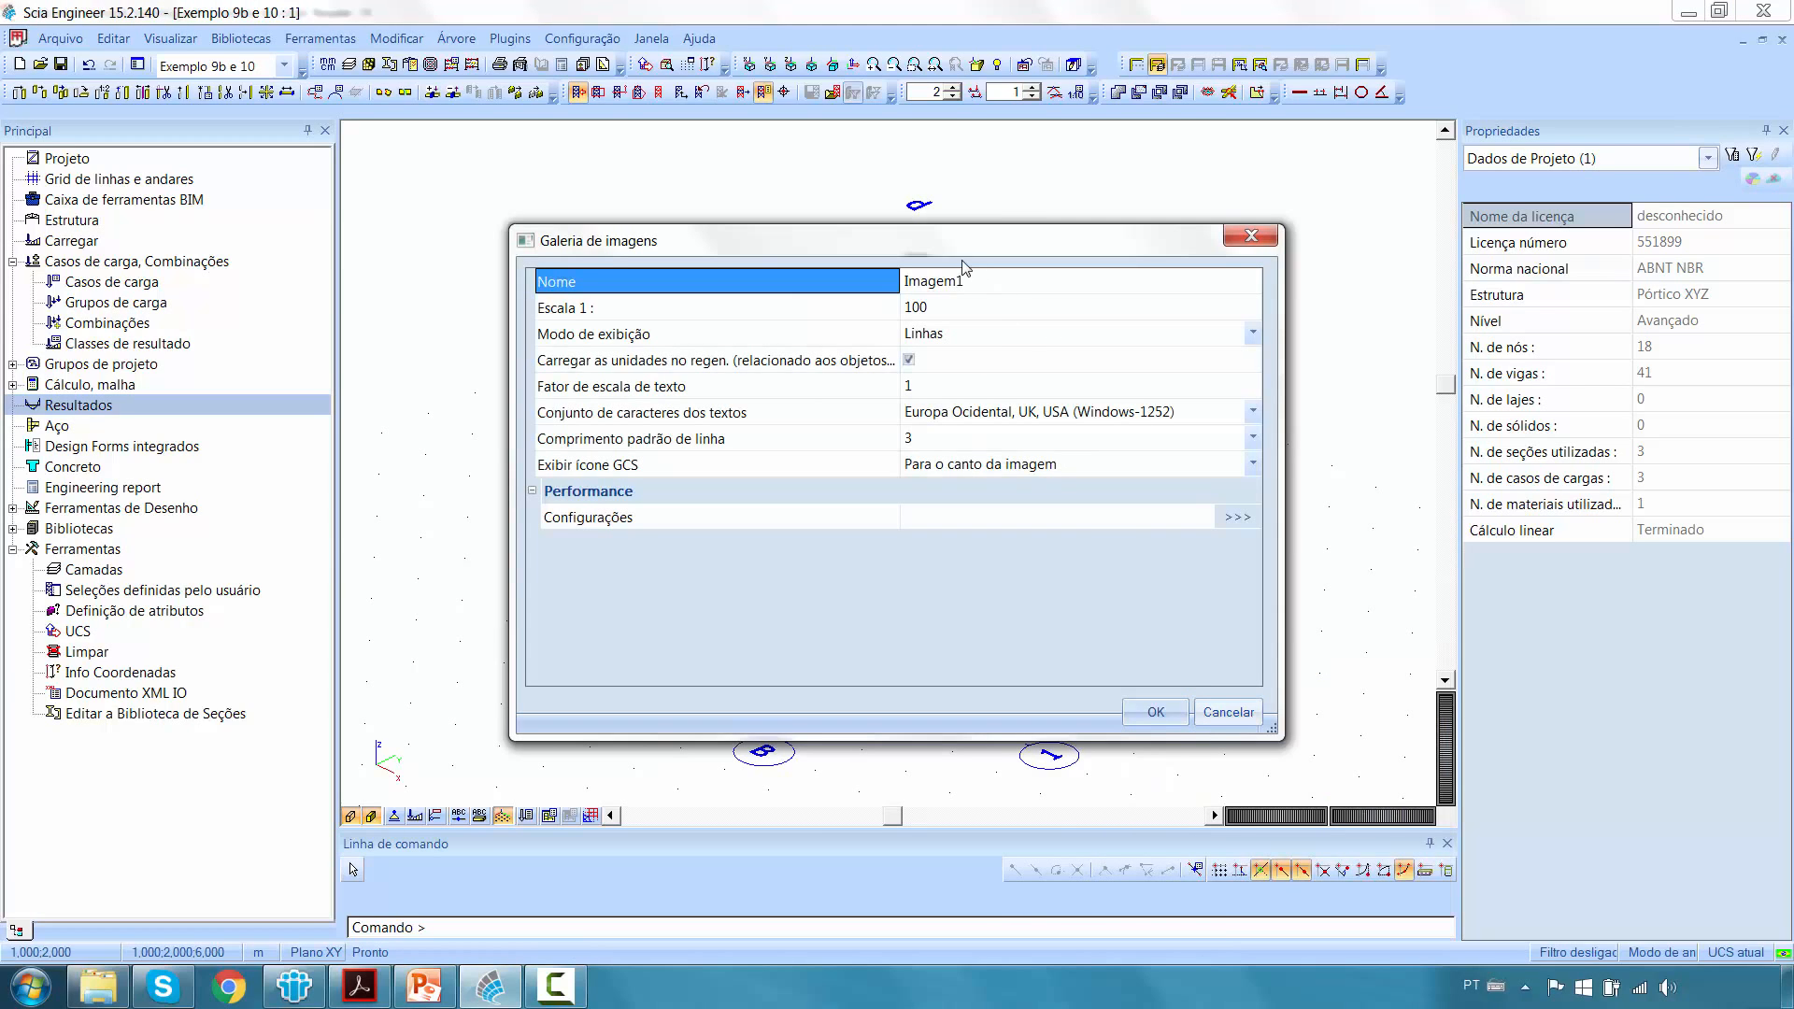
left_click(935, 312)
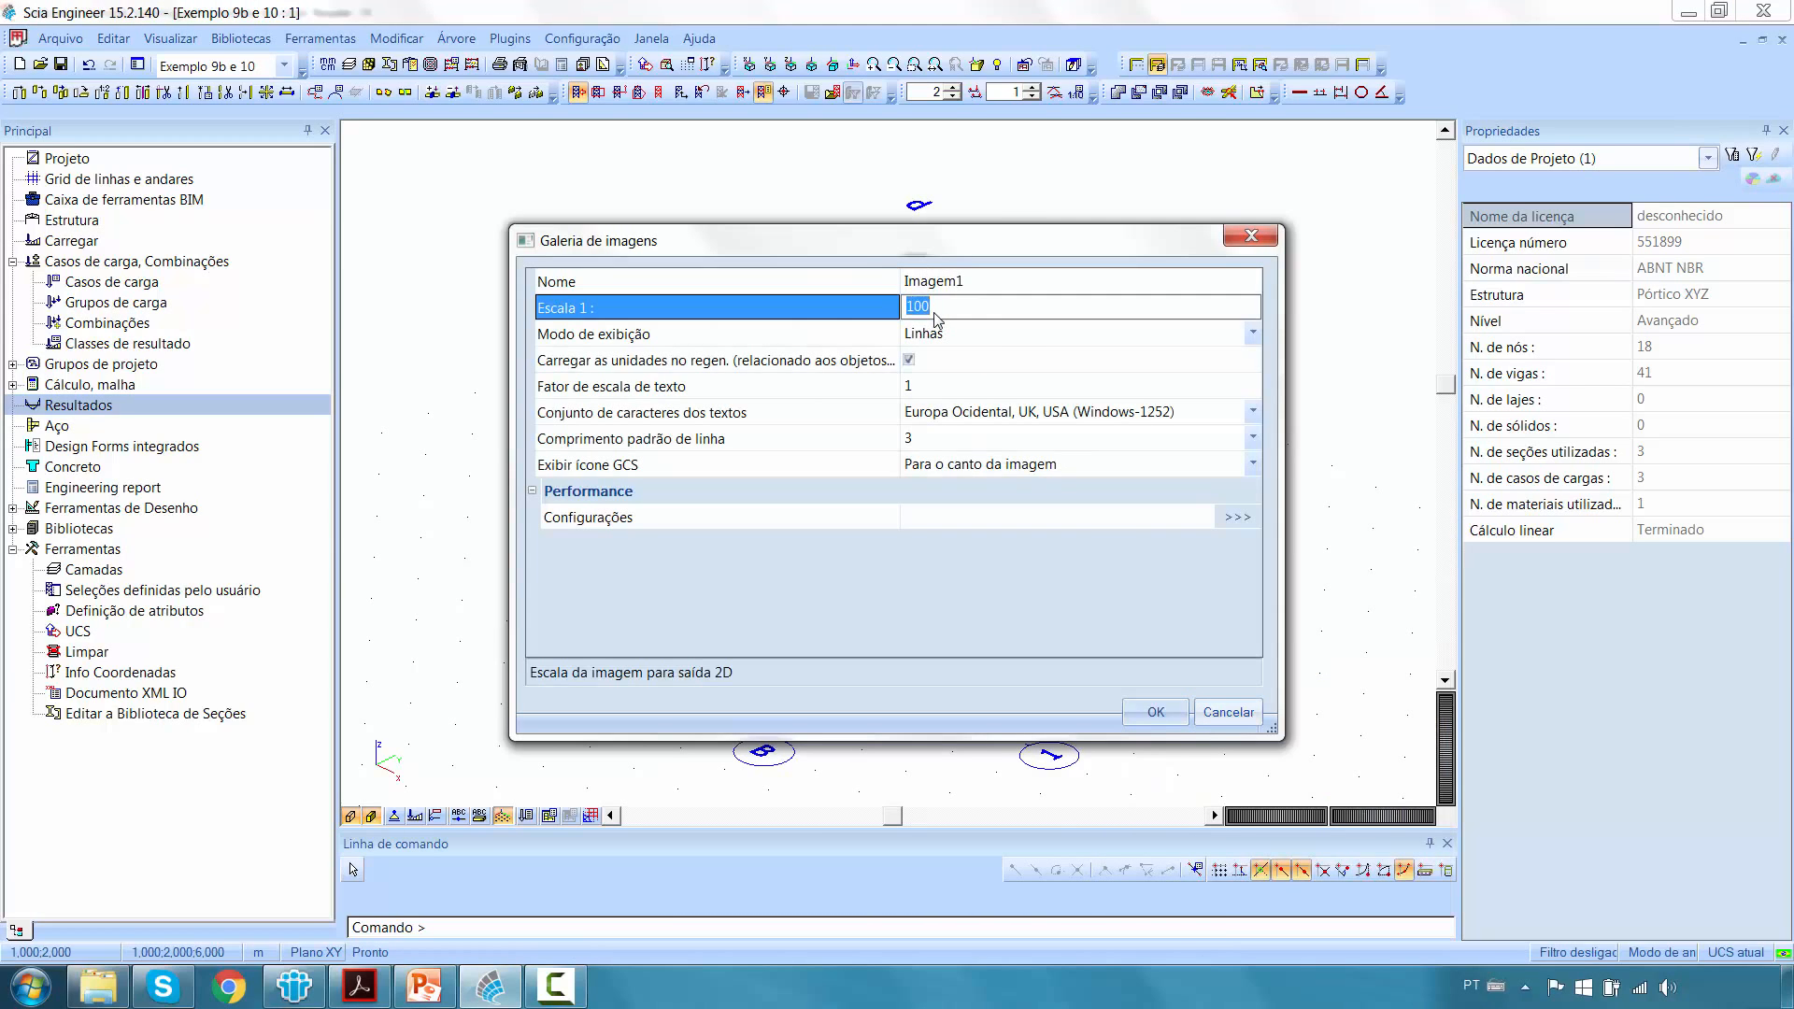
type("50")
left_click(1159, 712)
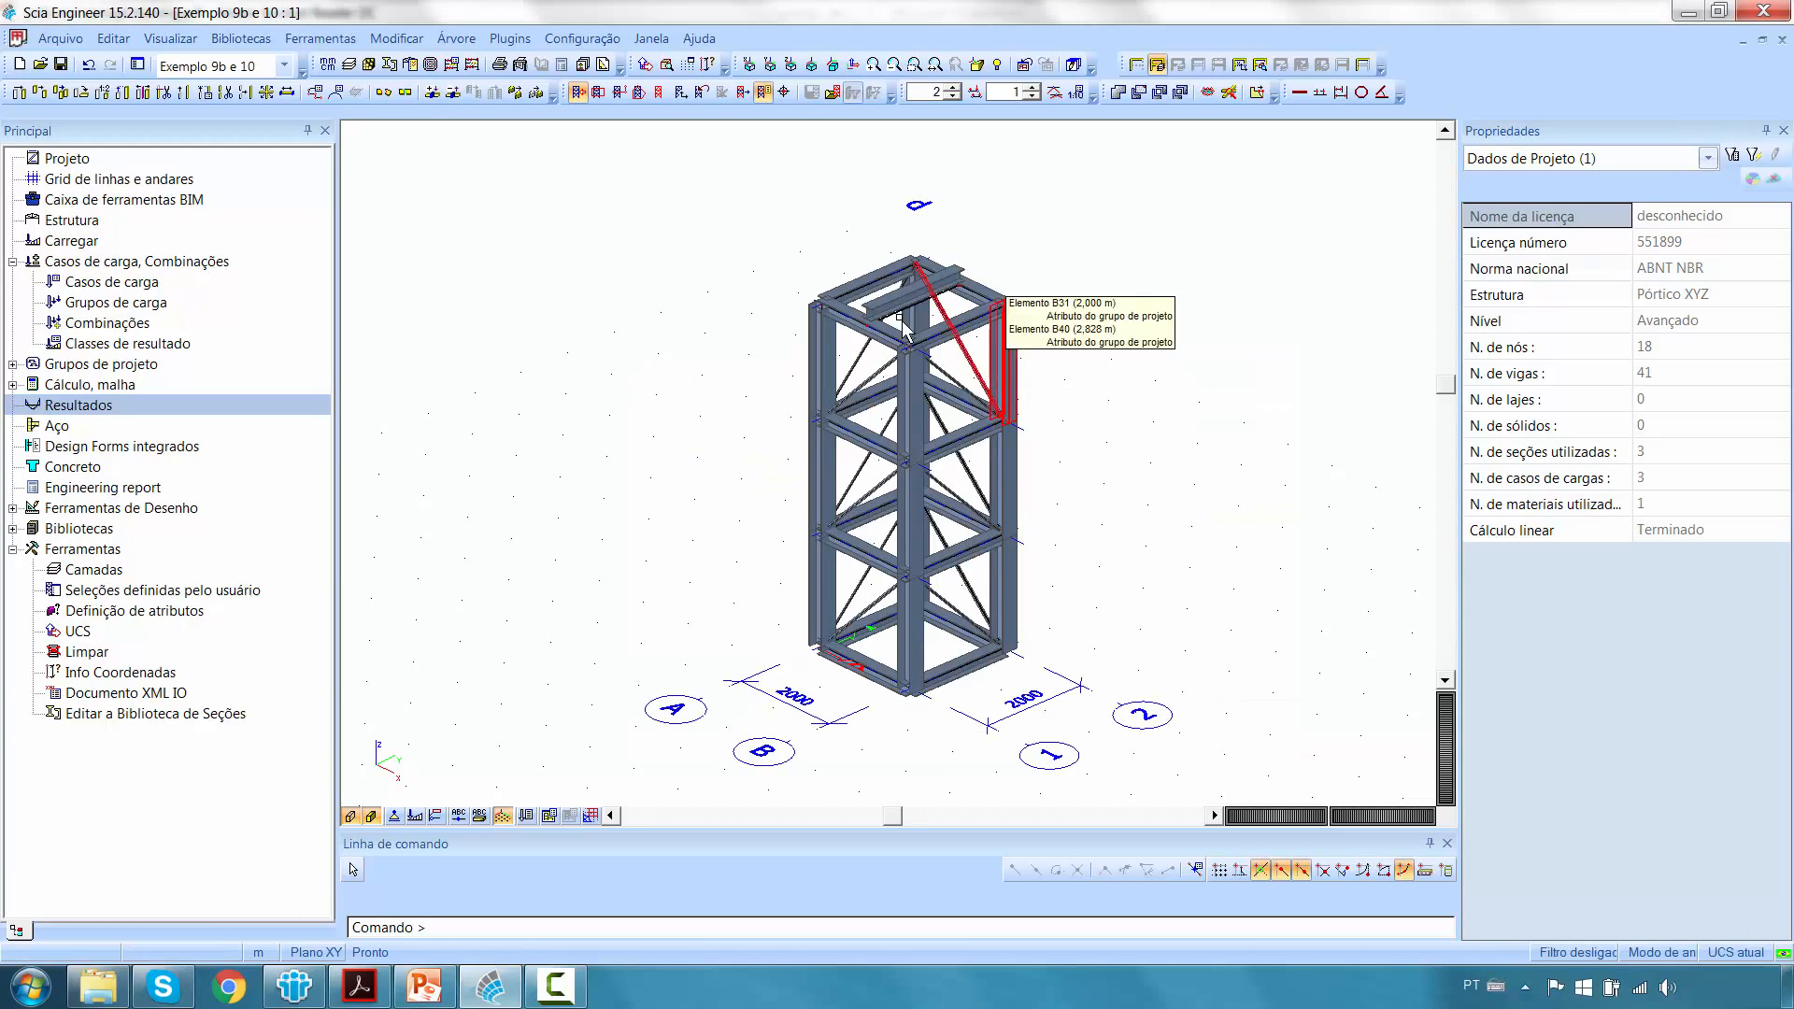
Open the image gallery from the drawing tools and select Imagem1.
left_click(14, 509)
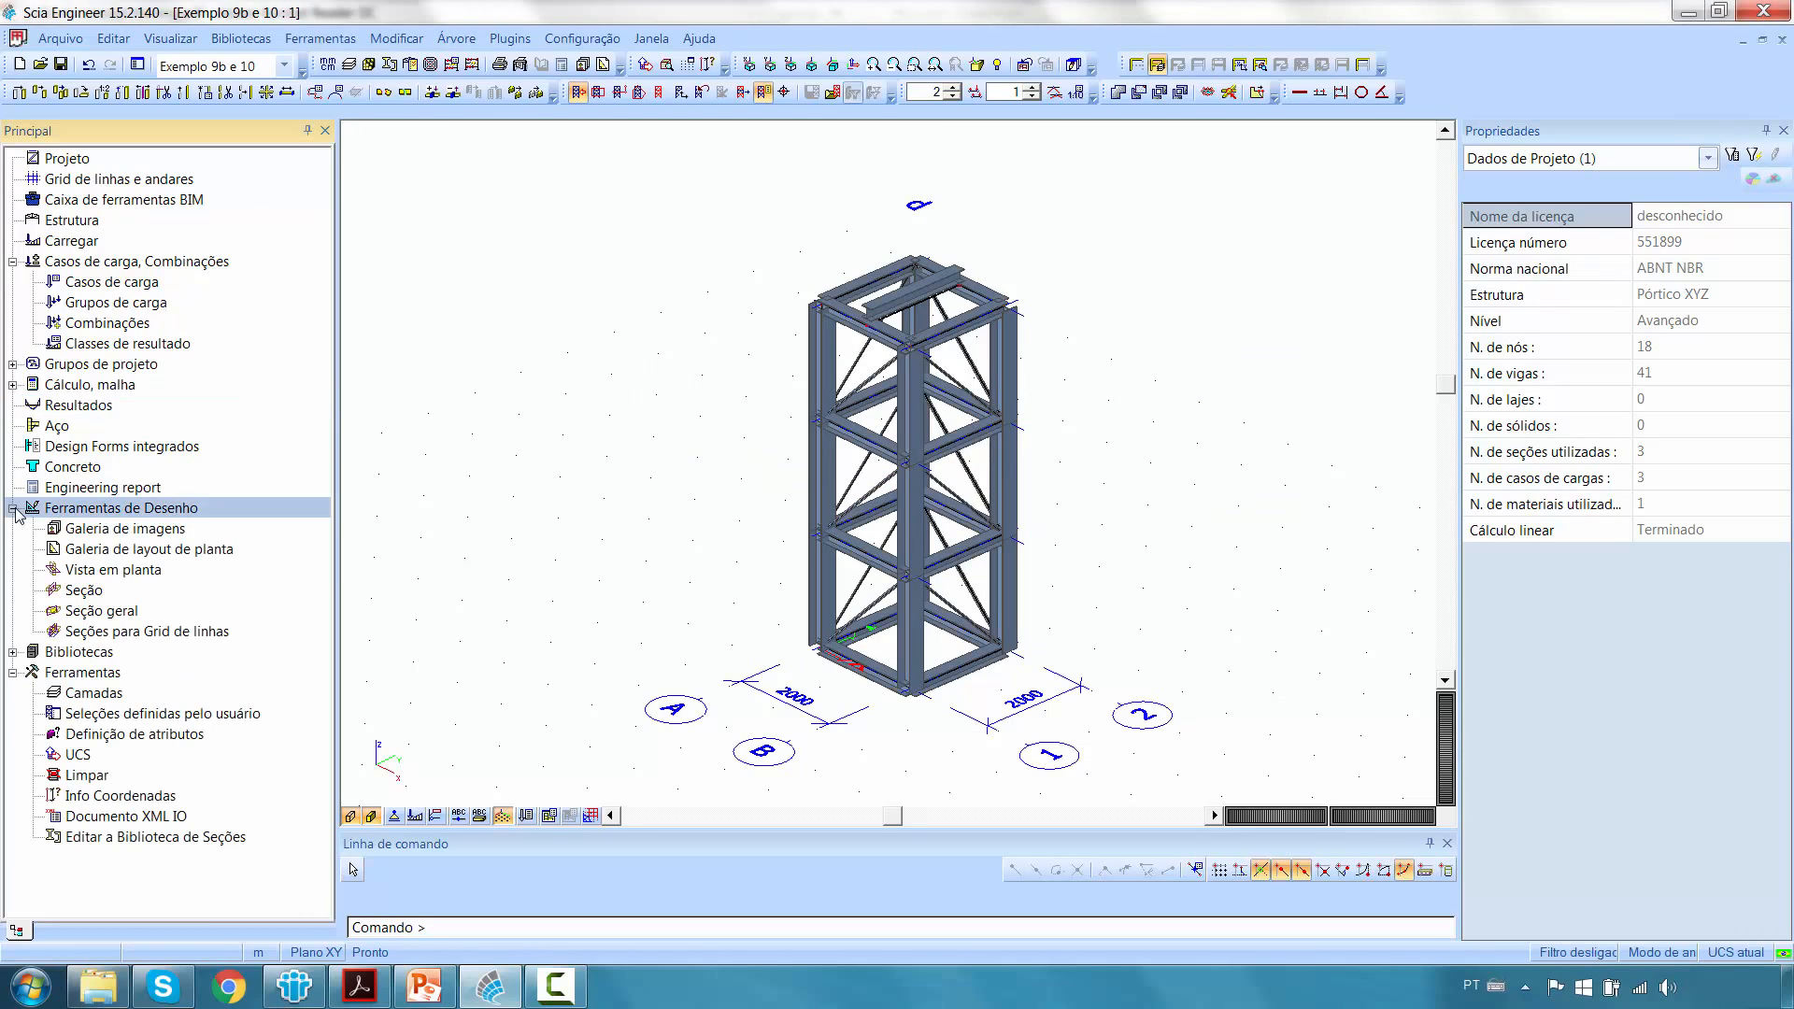
left_click(133, 530)
double_click(133, 536)
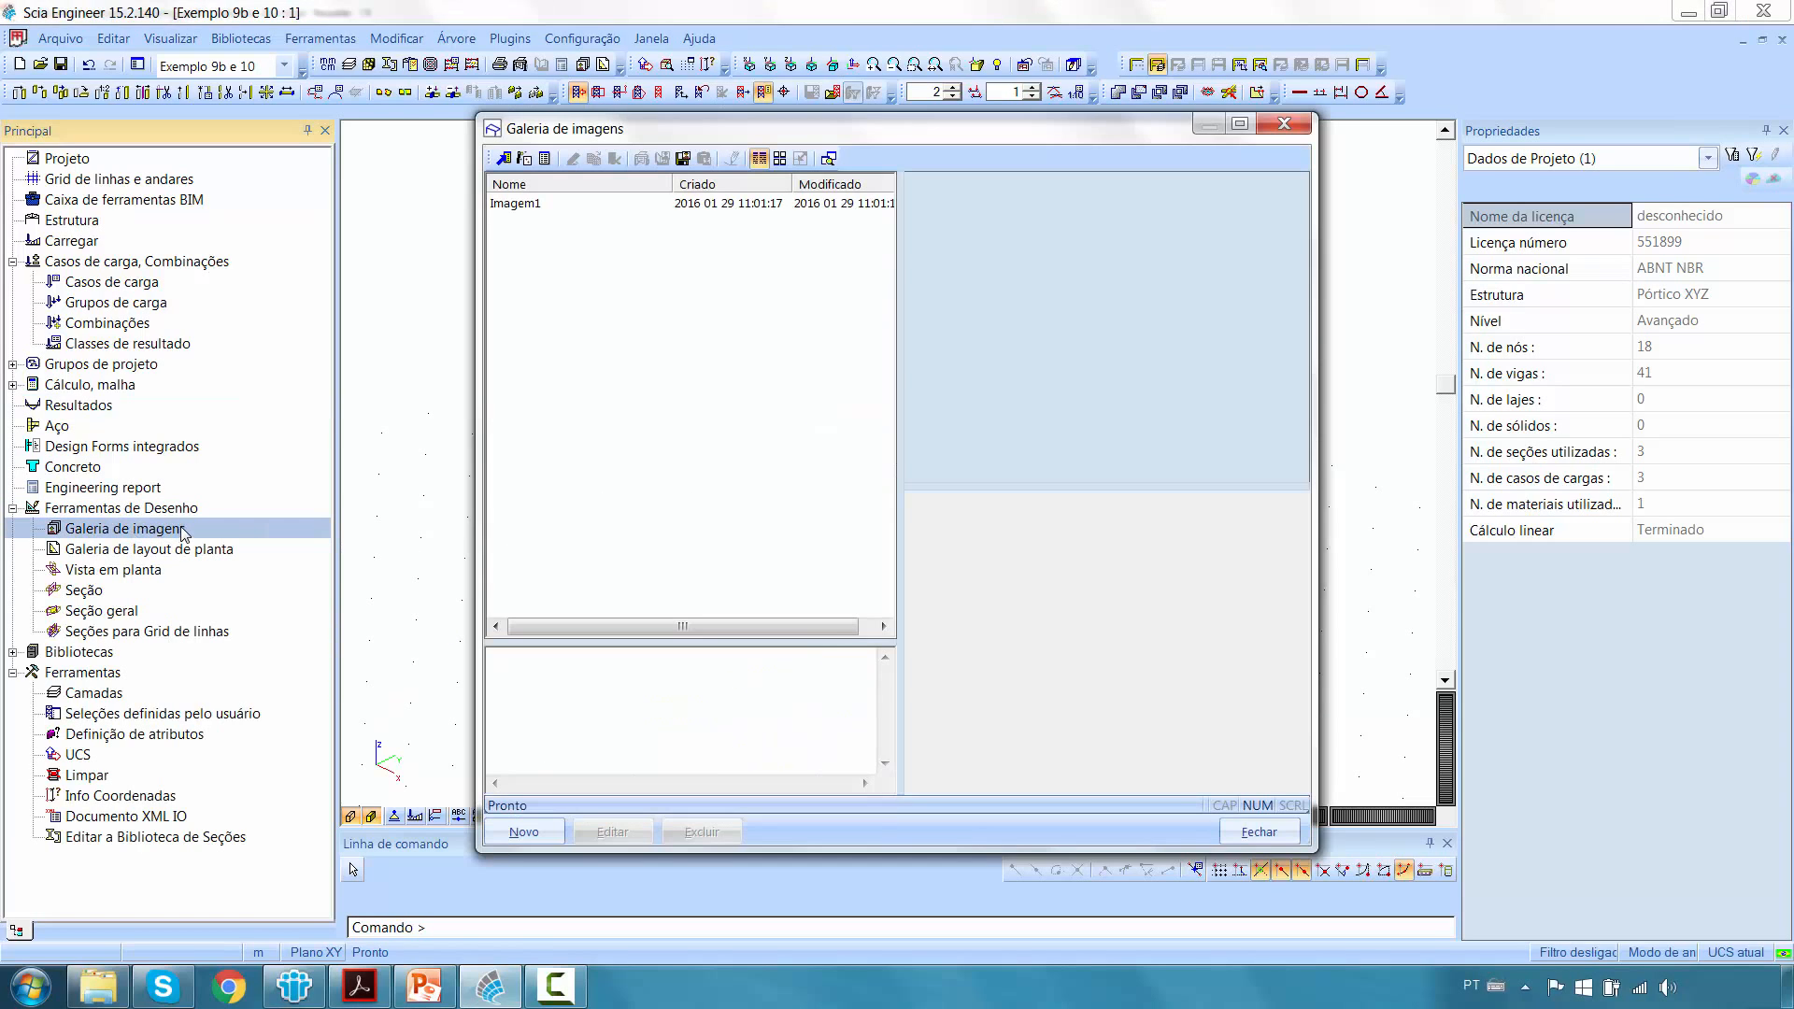
left_click(529, 206)
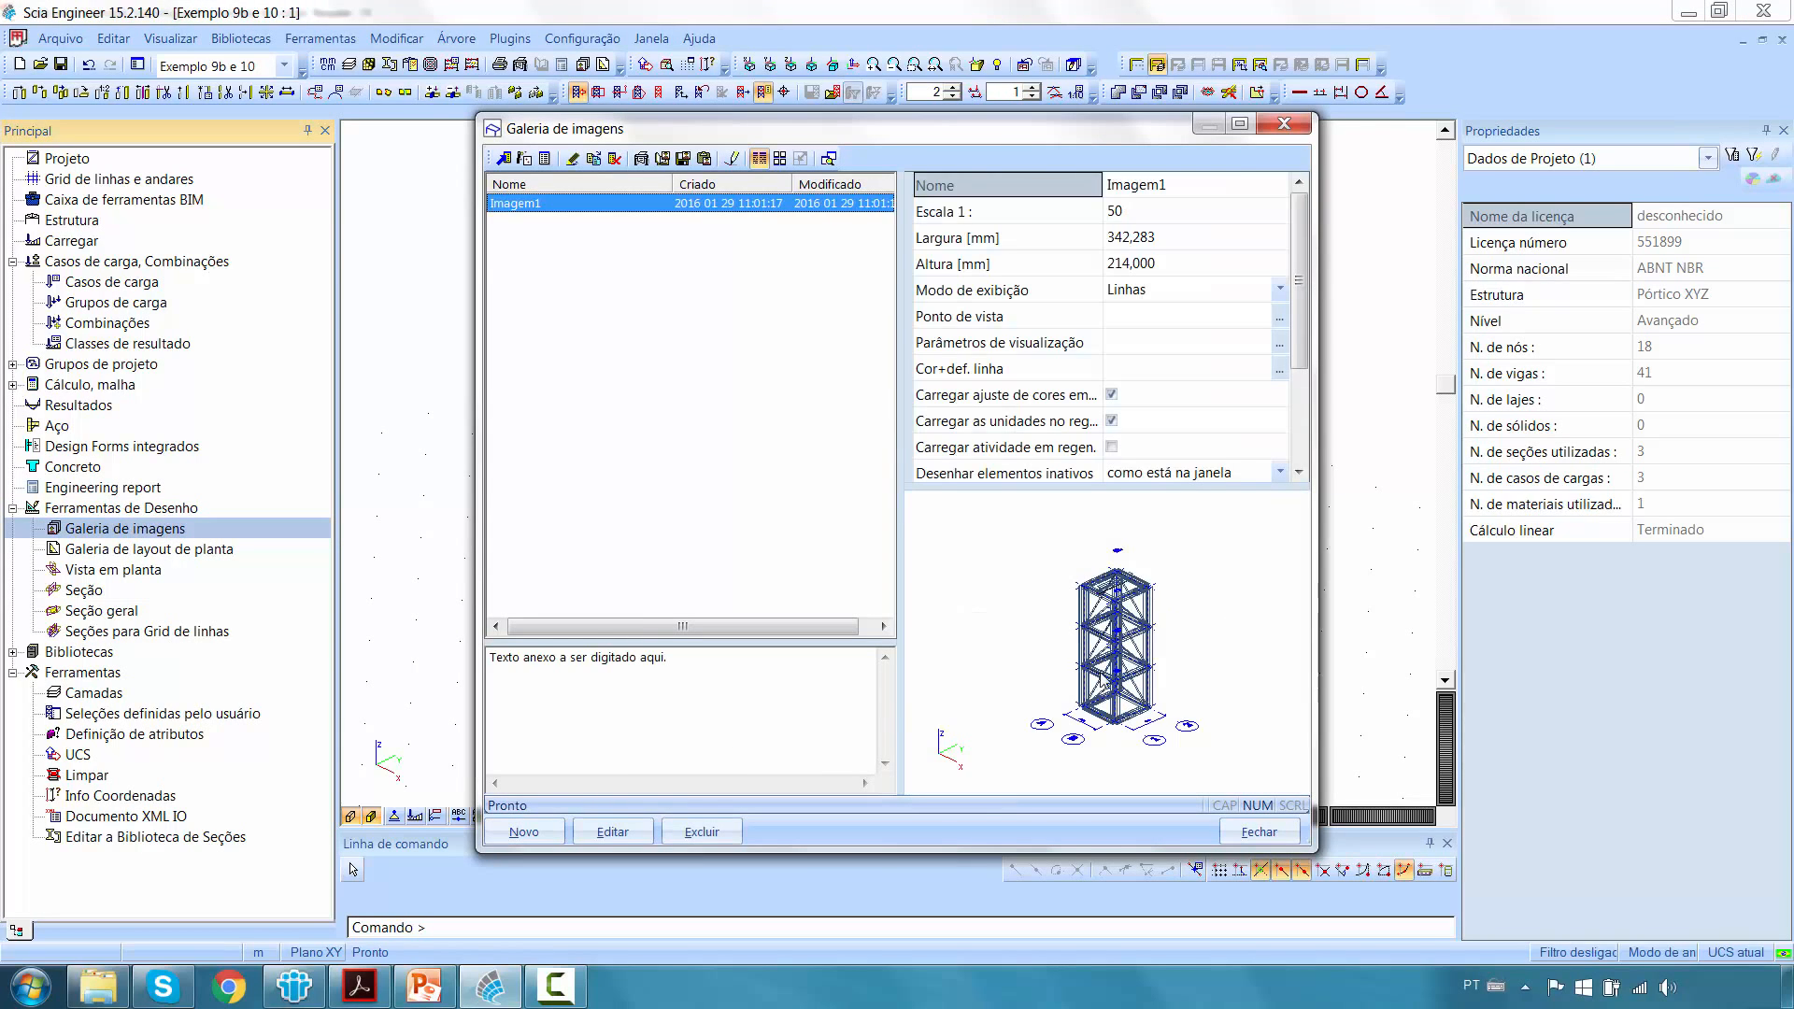
Set Imagem1's display mode to Linhas ocultas, inspect its preview up close and close the gallery.
mouse_move(1300, 236)
left_mouse_down()
mouse_move(1300, 310)
mouse_move(1300, 238)
left_mouse_up()
left_click(1276, 264)
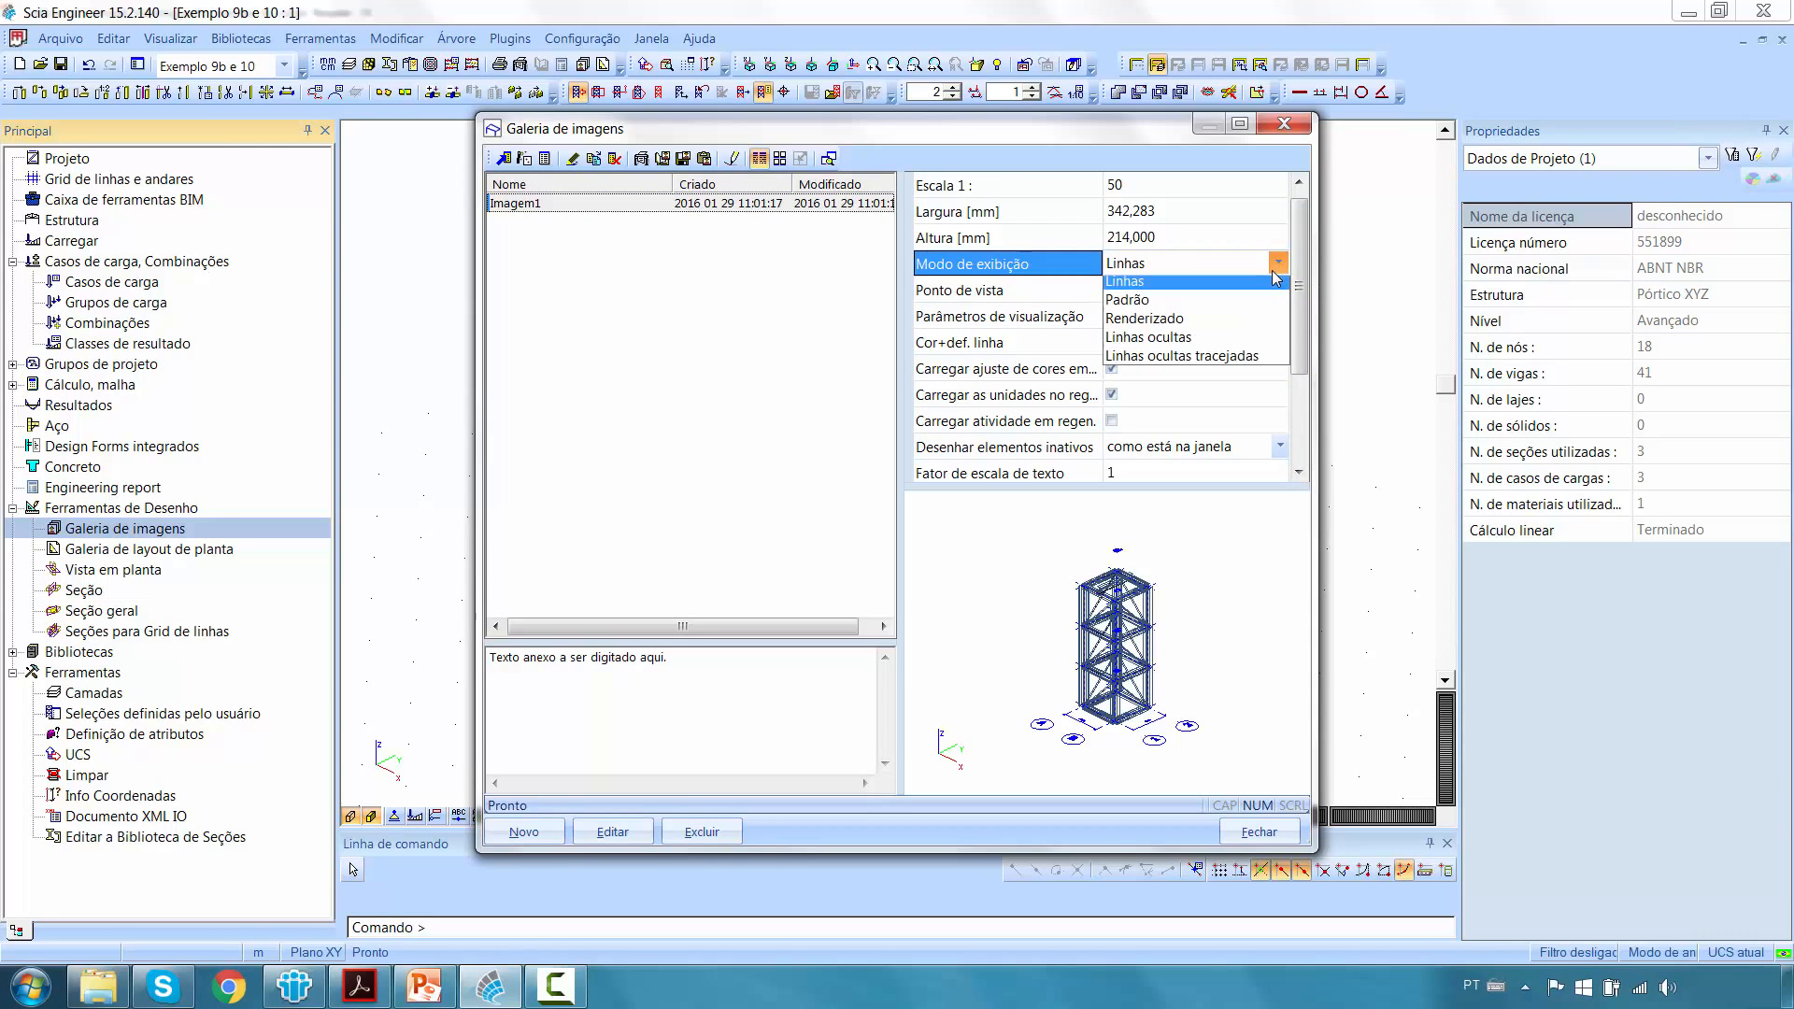
left_click(1168, 343)
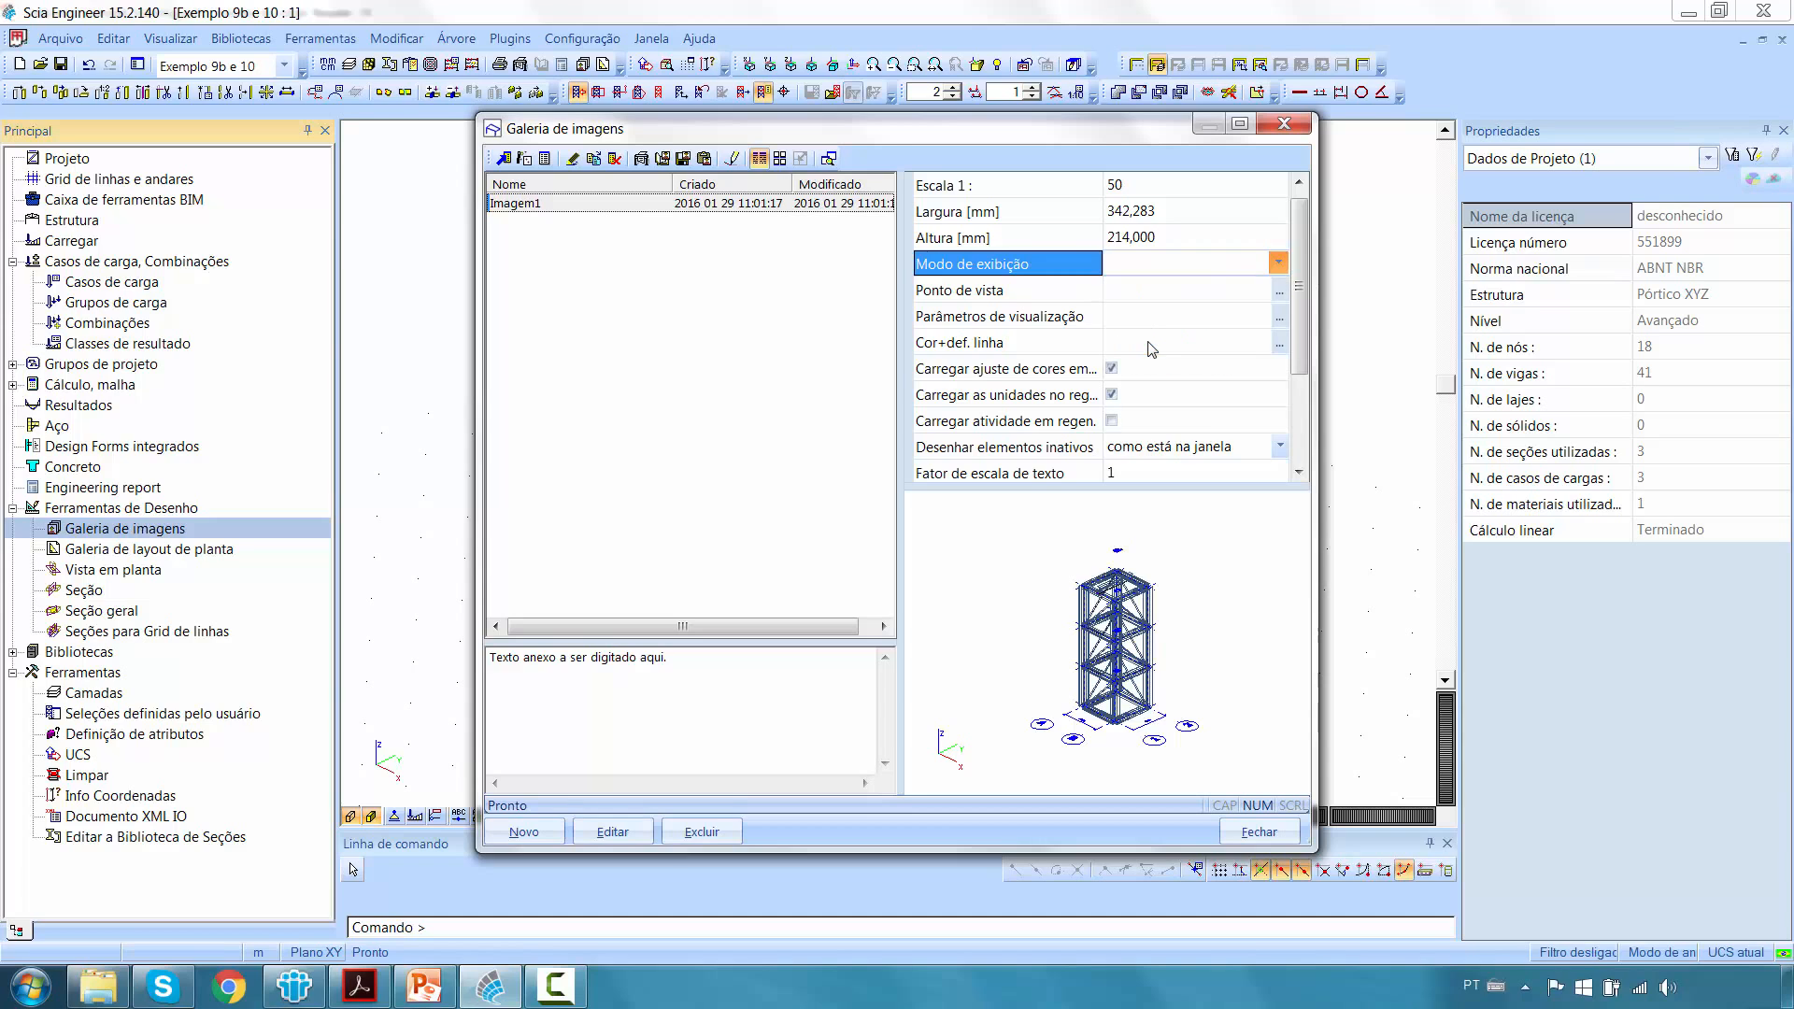
scroll(1192, 575, "up", 3)
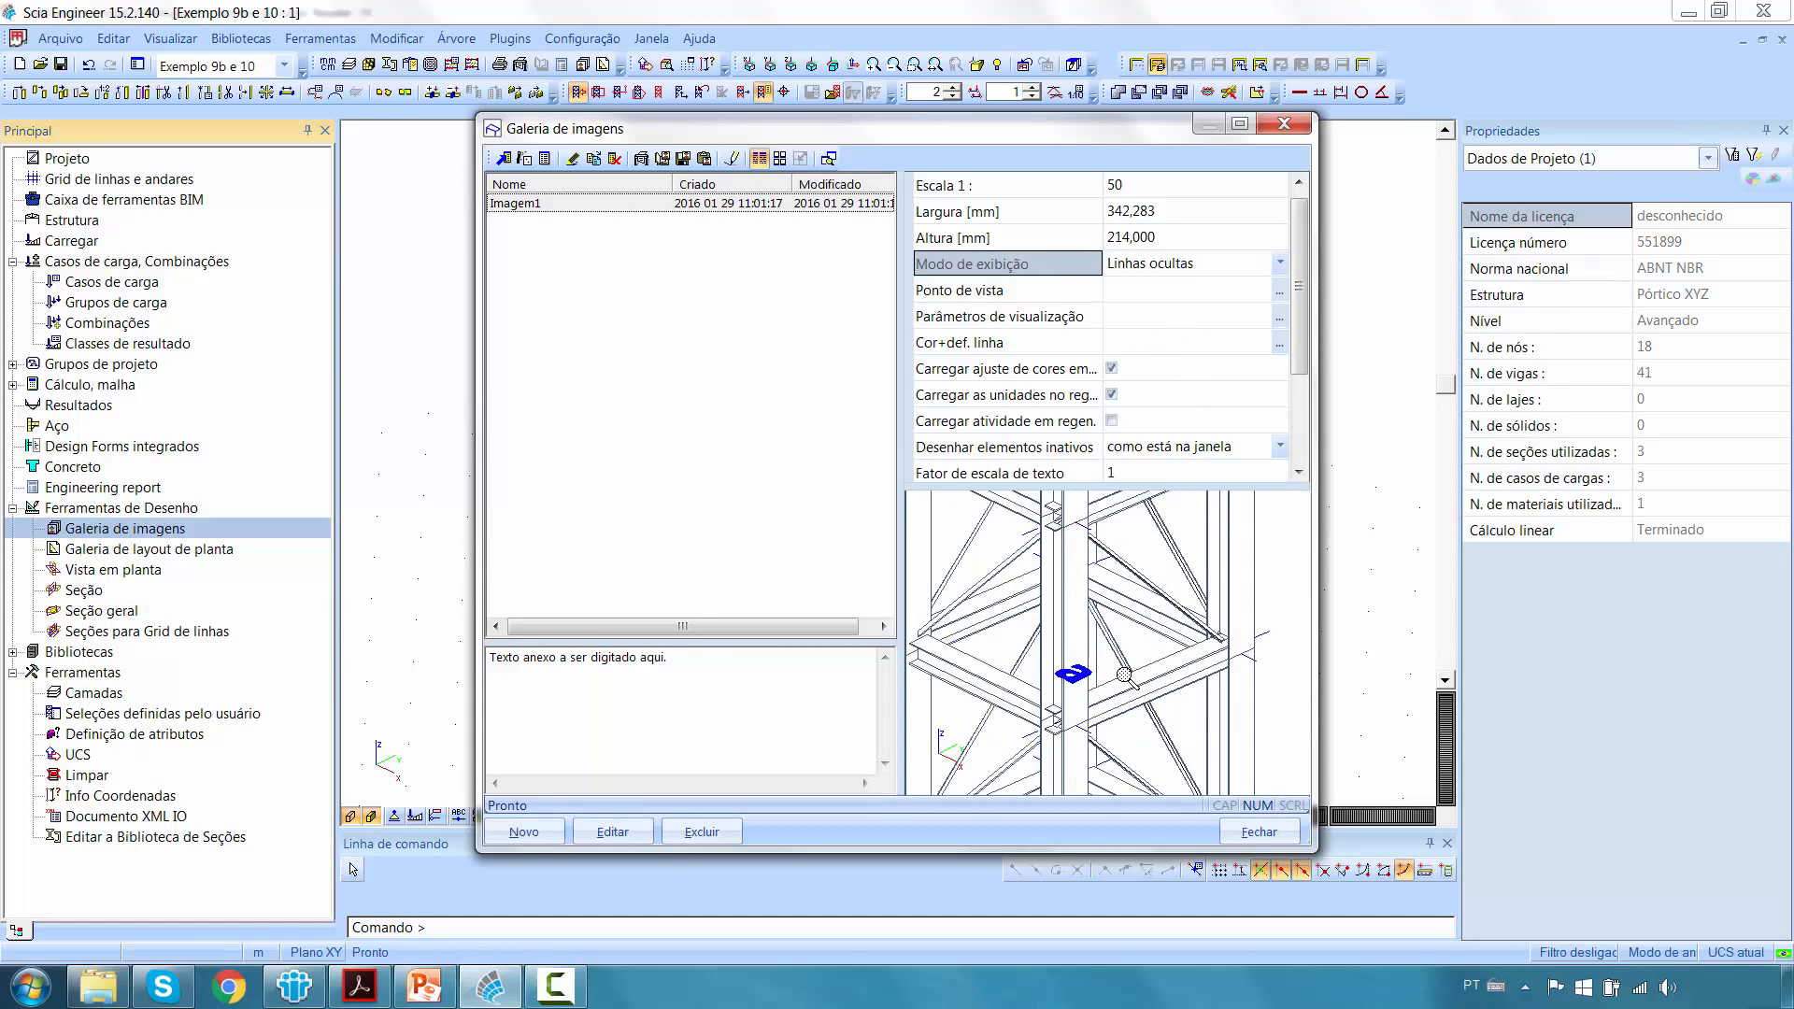
scroll(1113, 593, "up", 4)
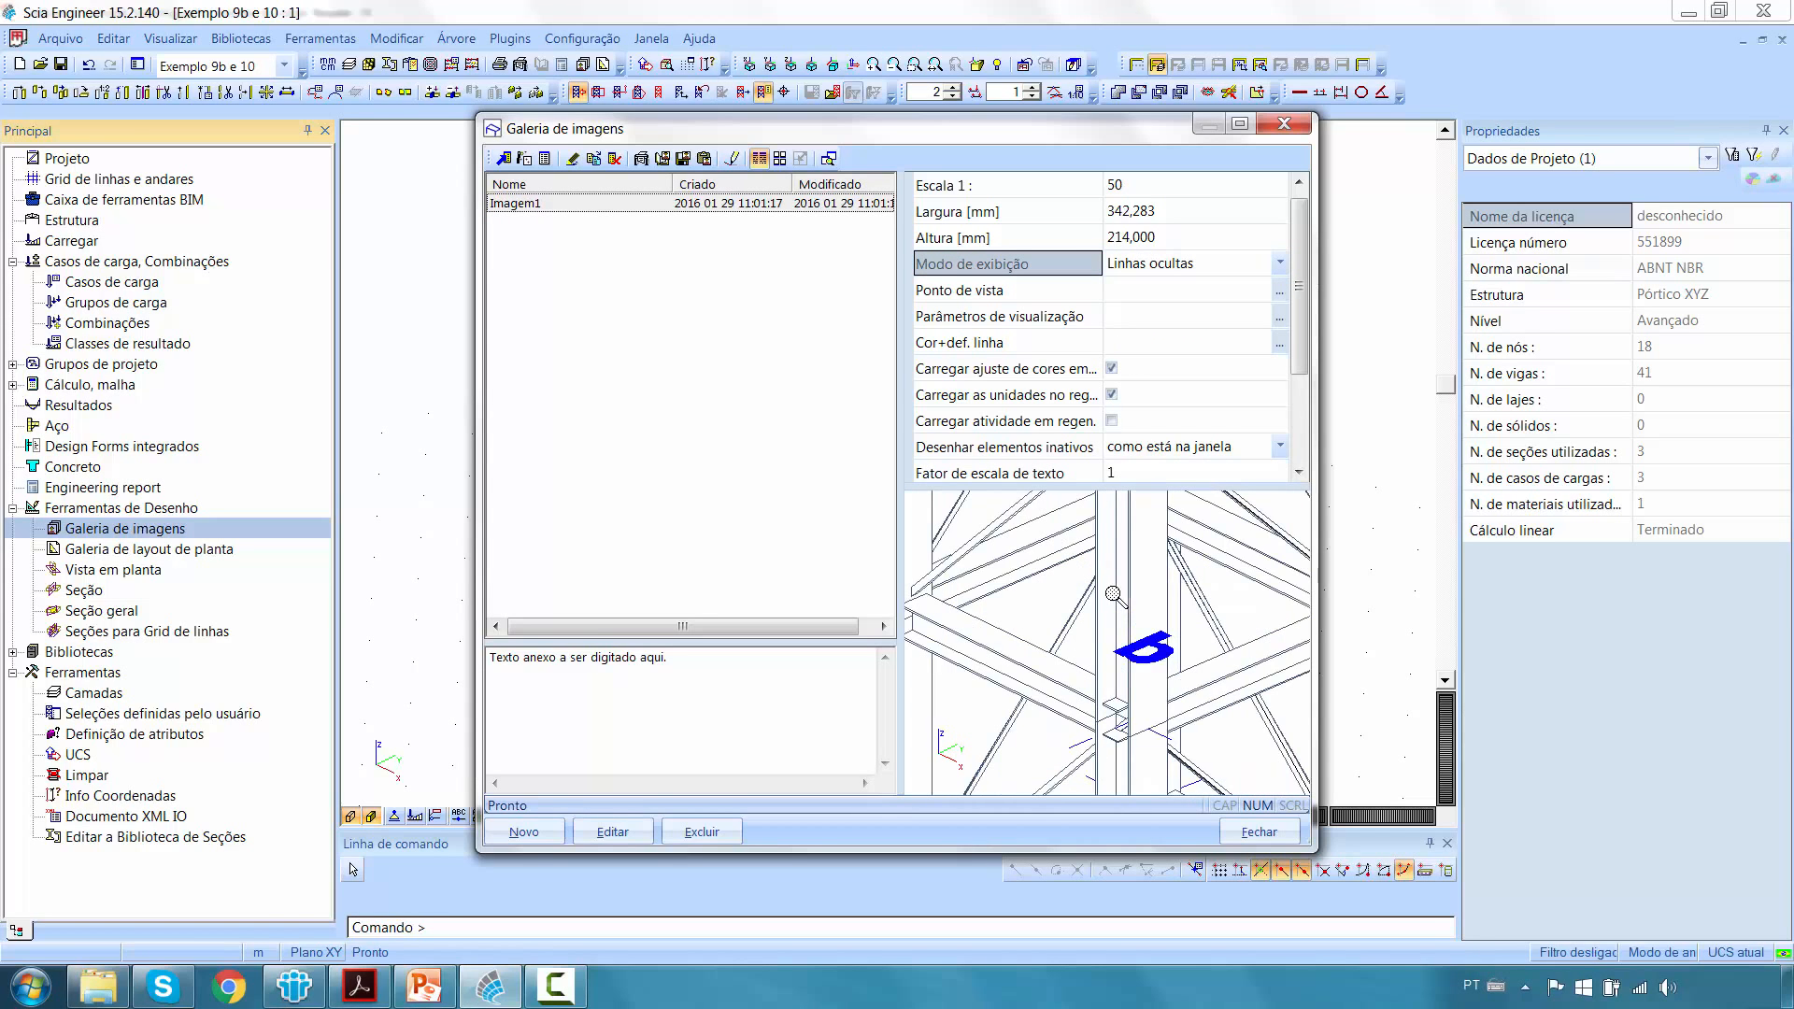
scroll(1113, 593, "down", 4)
left_click(1259, 832)
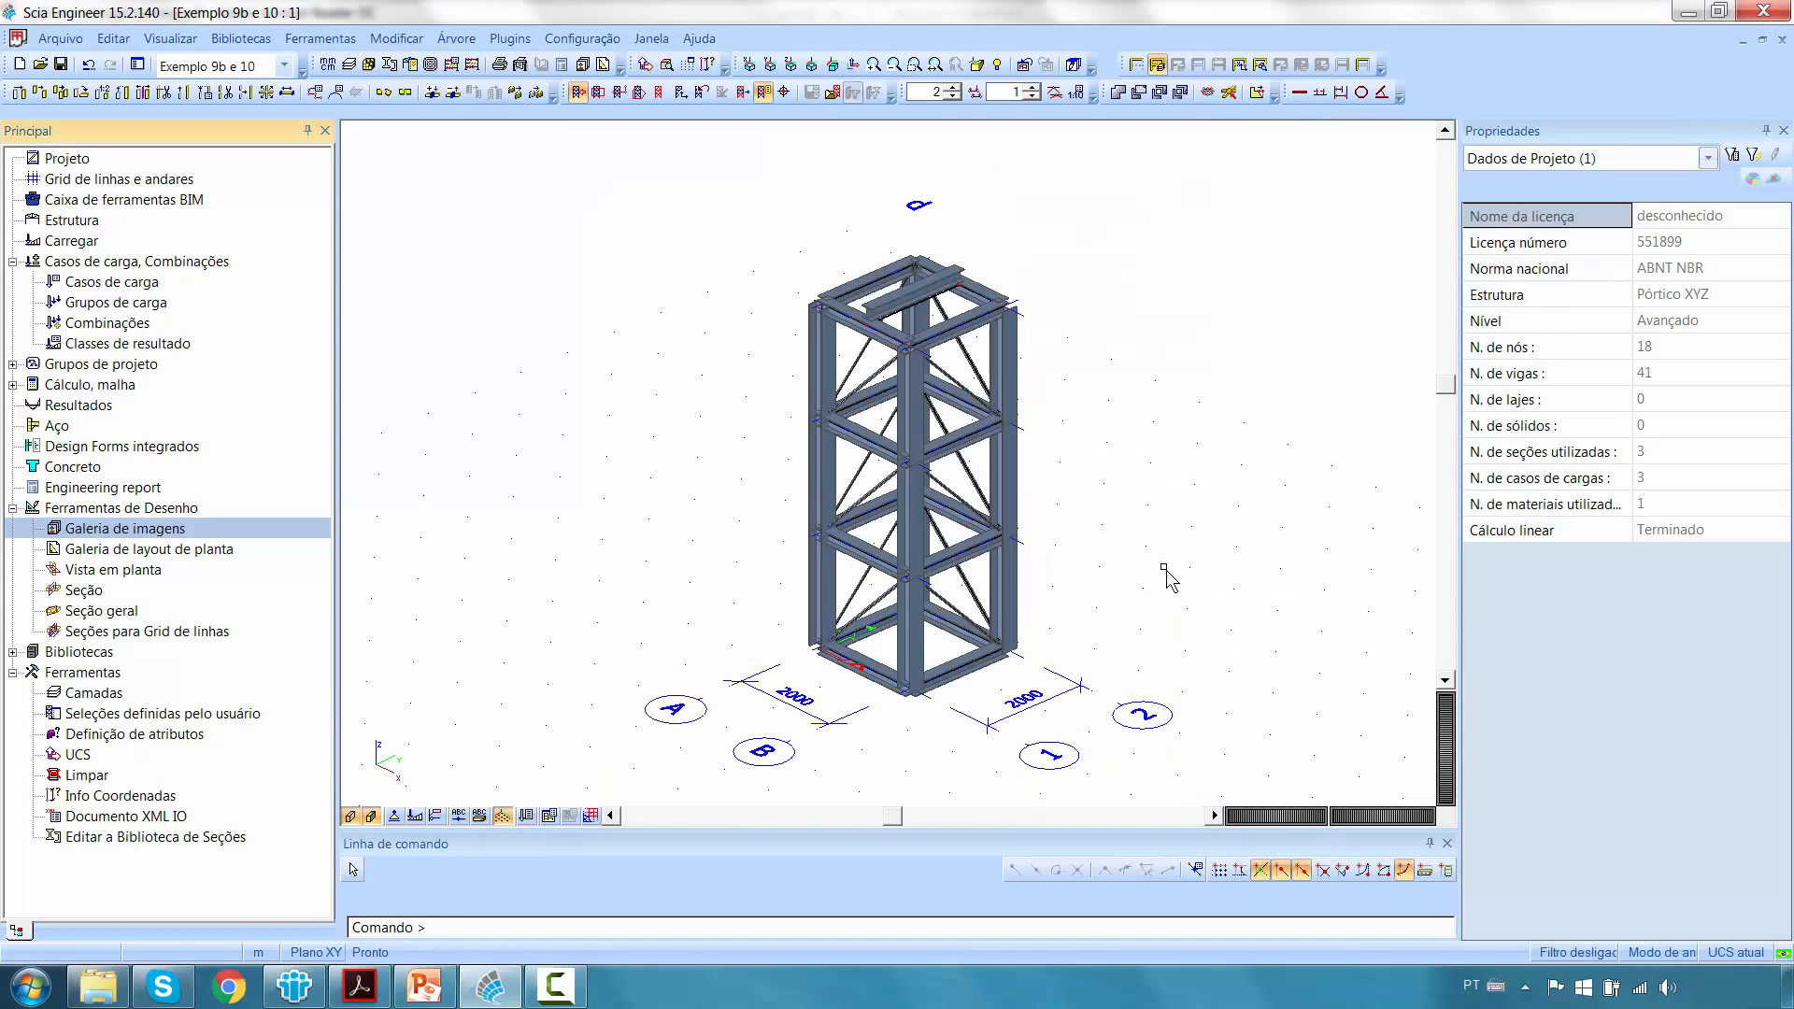
Save the current view to the Área de Trabalho as an Adobe 3D PDF named exemplo 10, accepting the PDF export settings.
middle_click_drag(1120, 467, 1087, 531)
right_click(1110, 471)
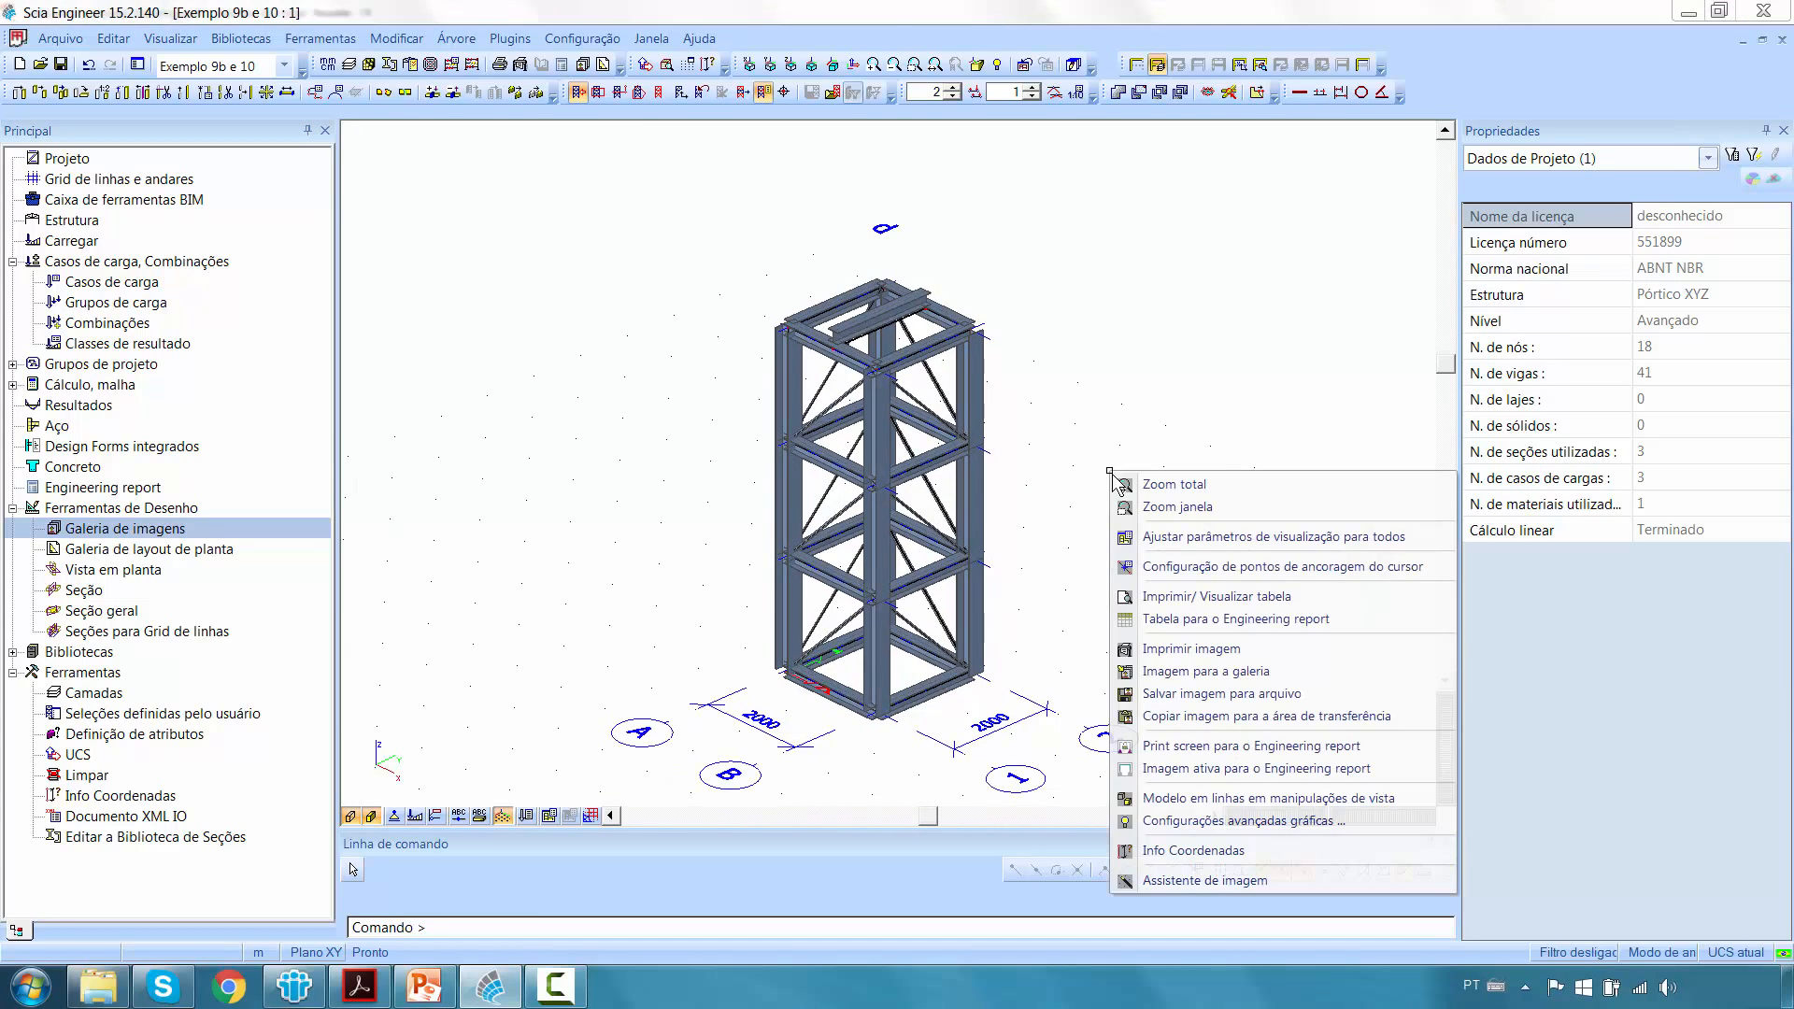
left_click(1203, 699)
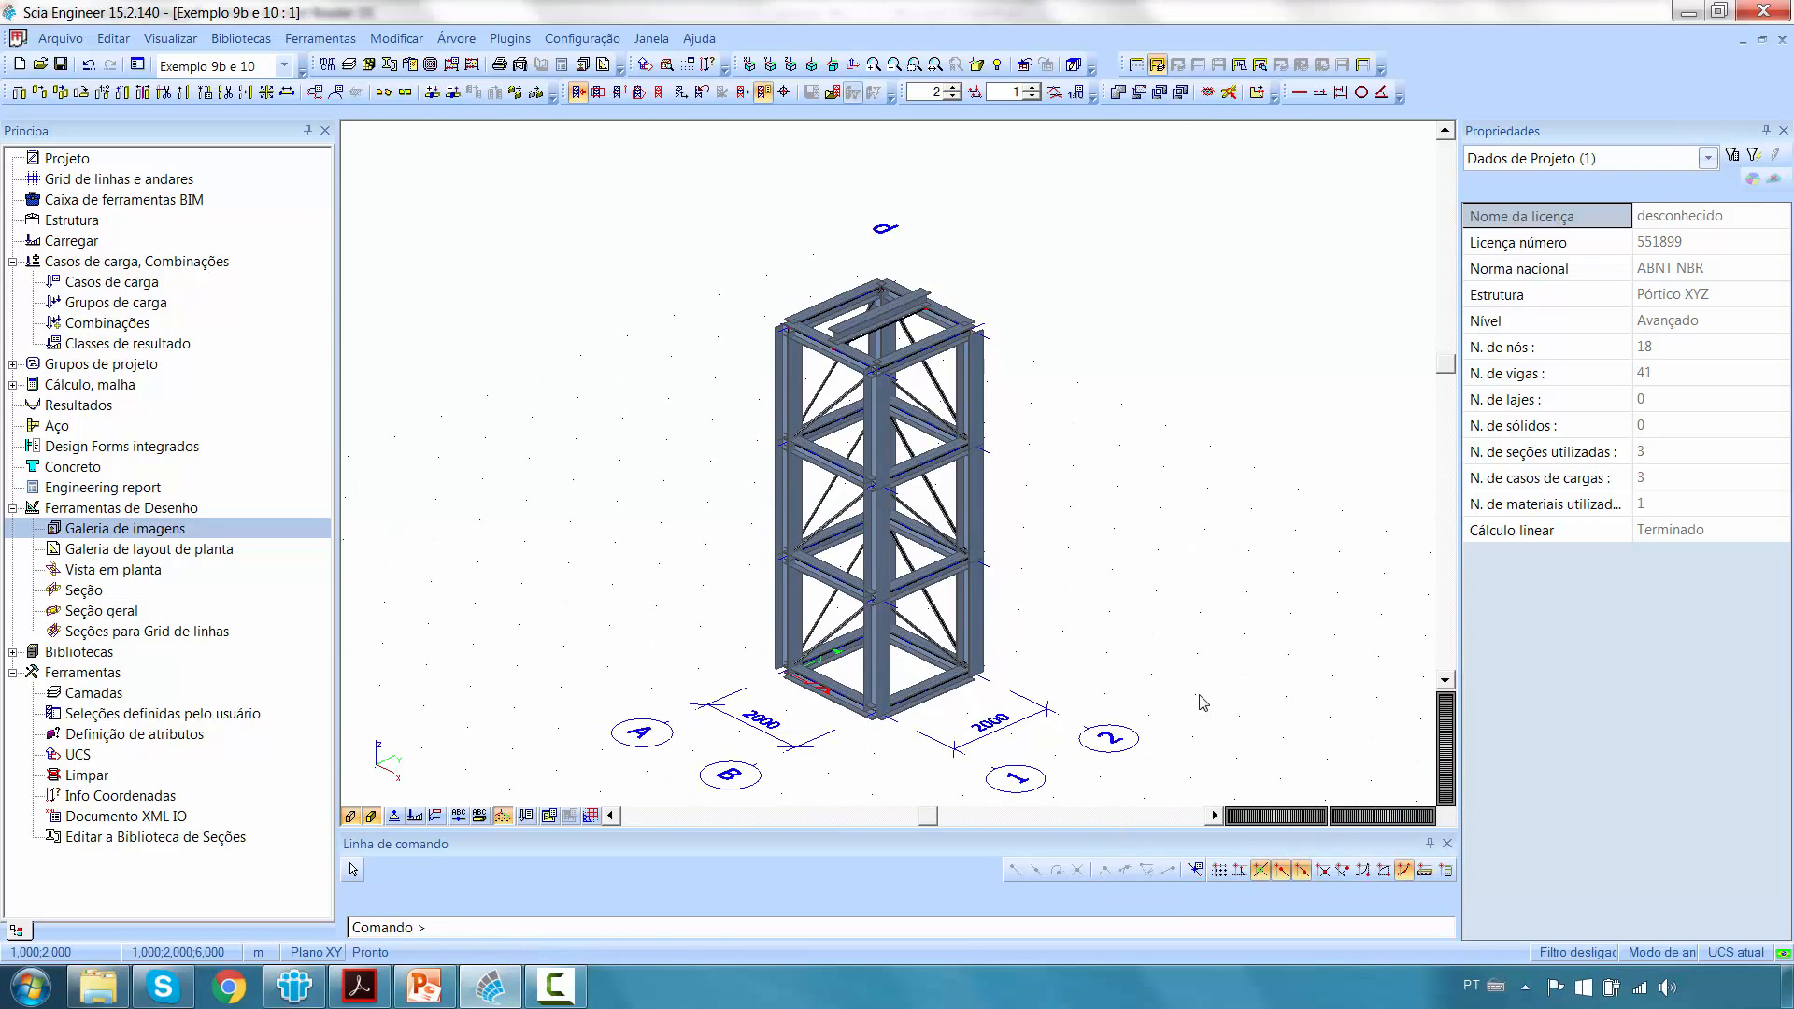
left_click(1148, 524)
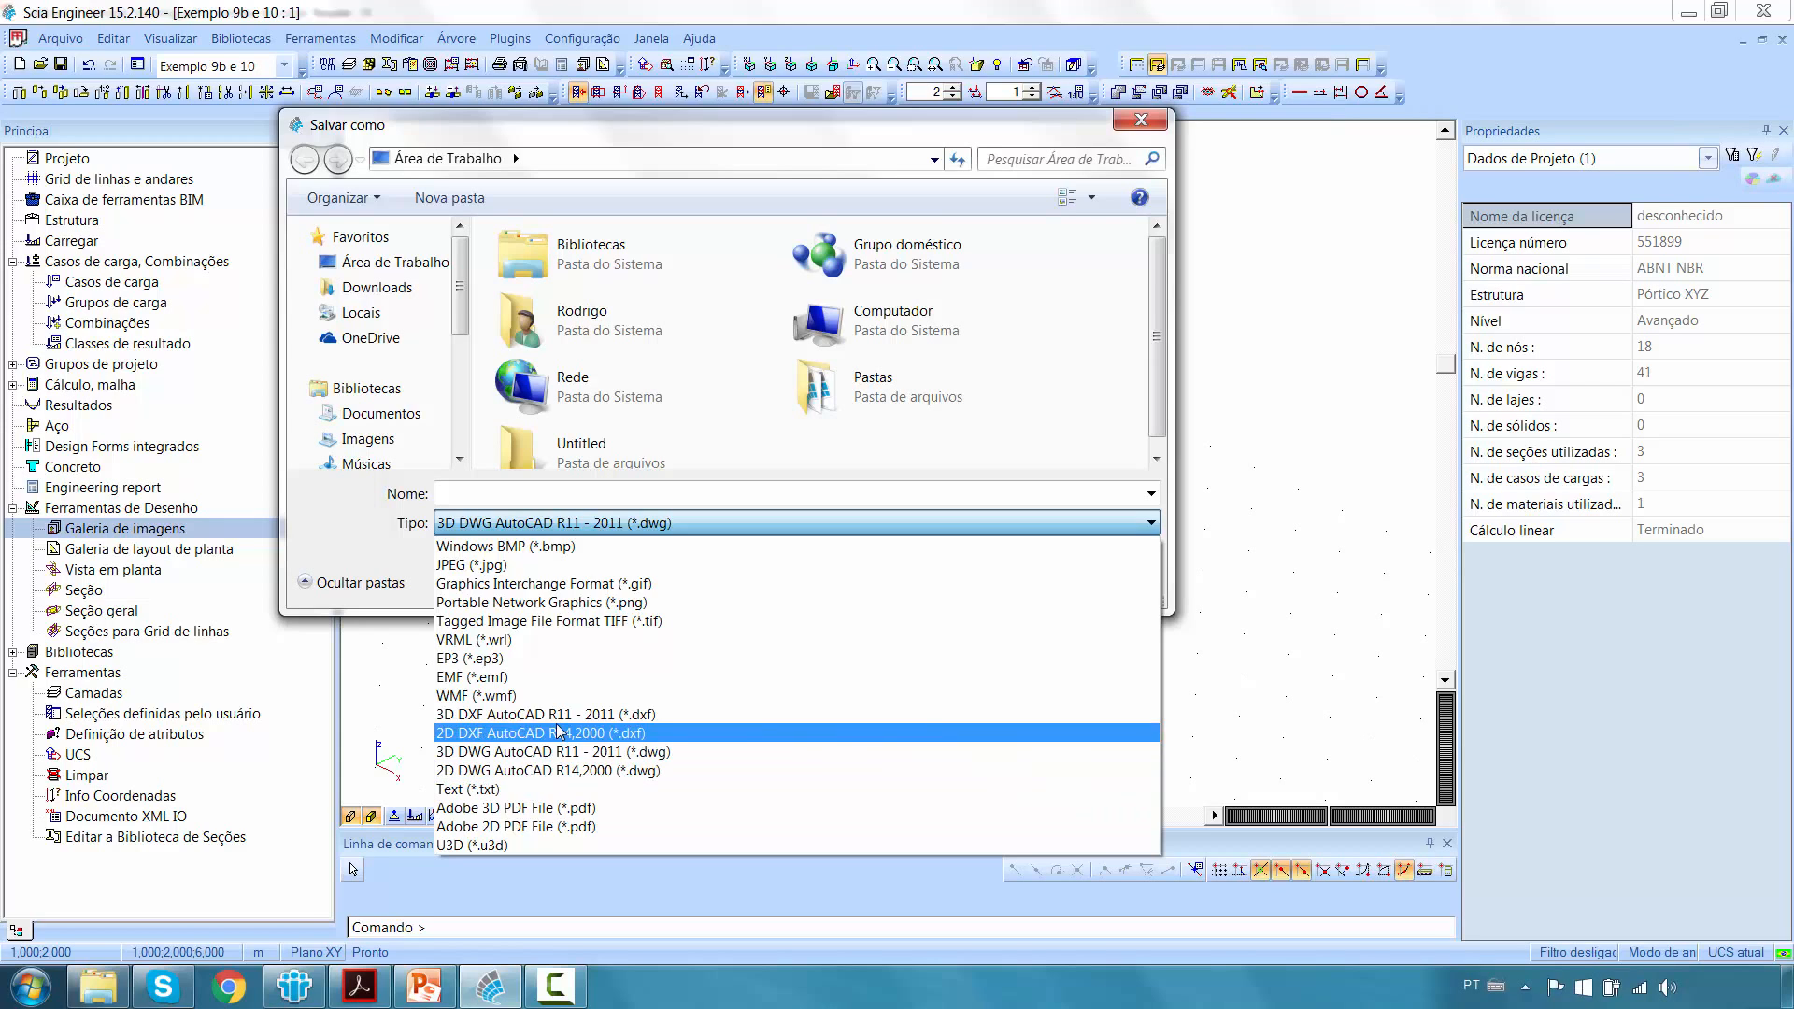
left_click(523, 807)
left_click(591, 492)
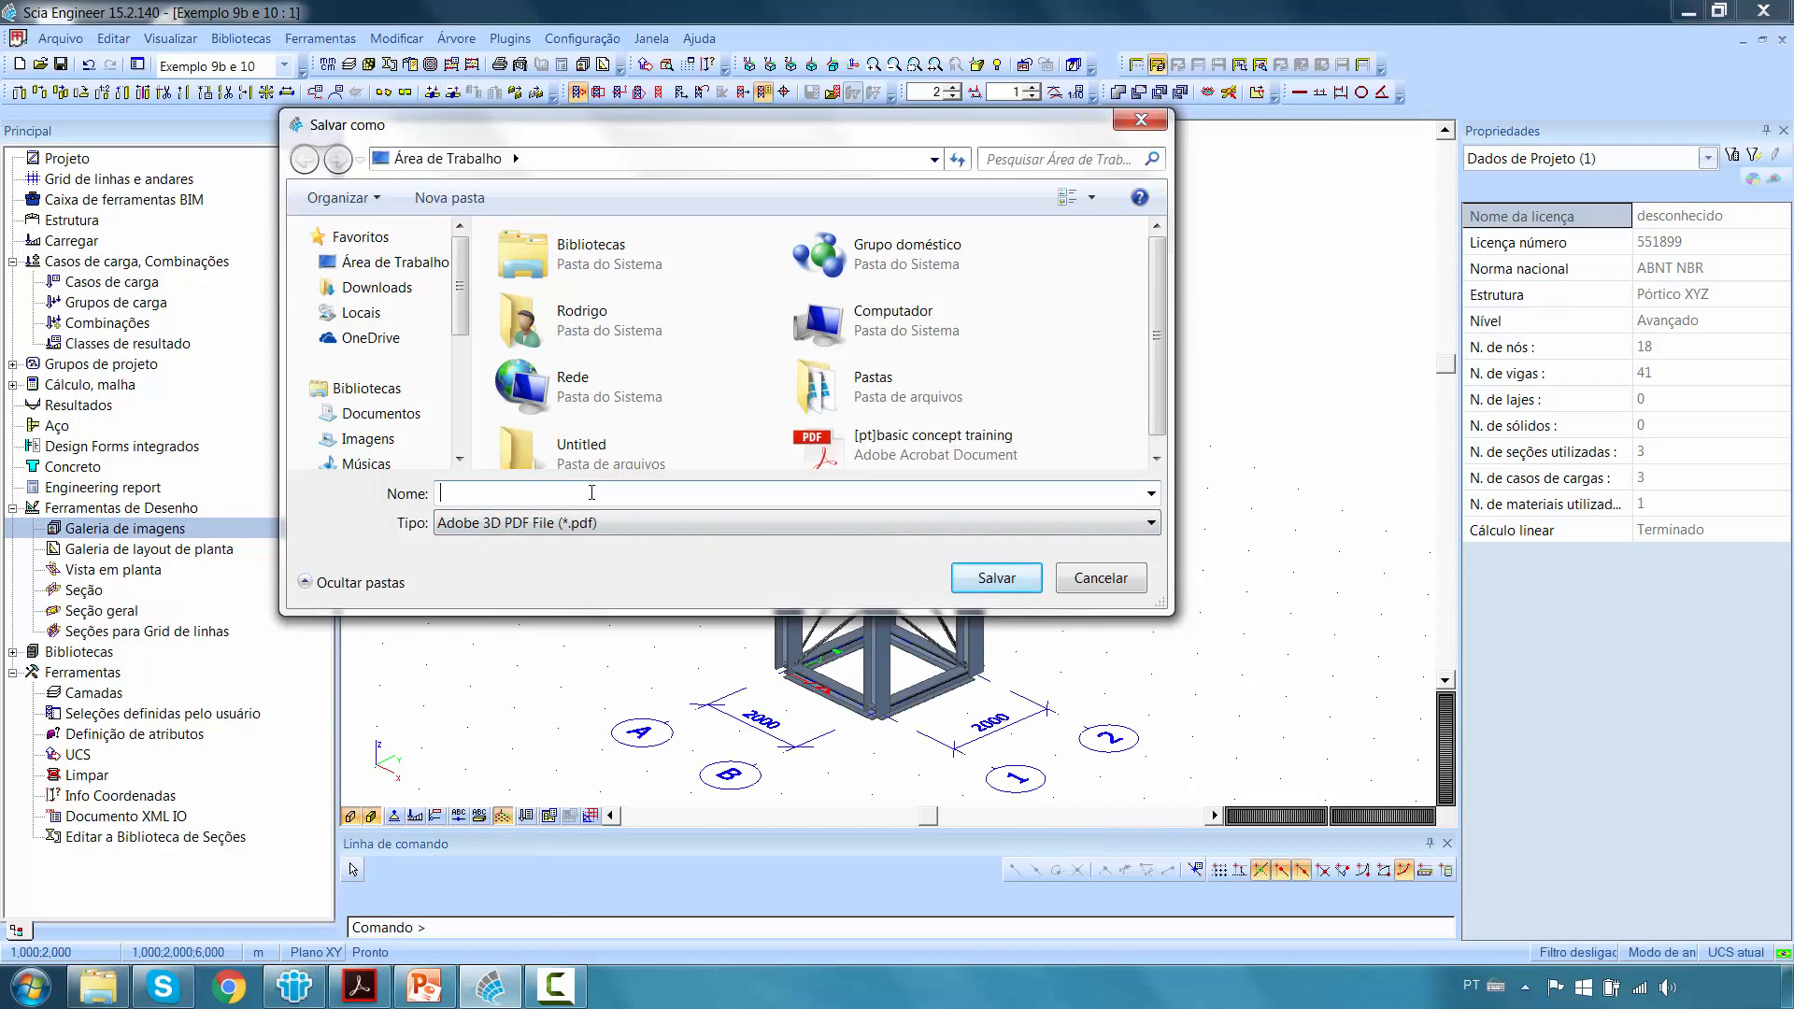
type("ex")
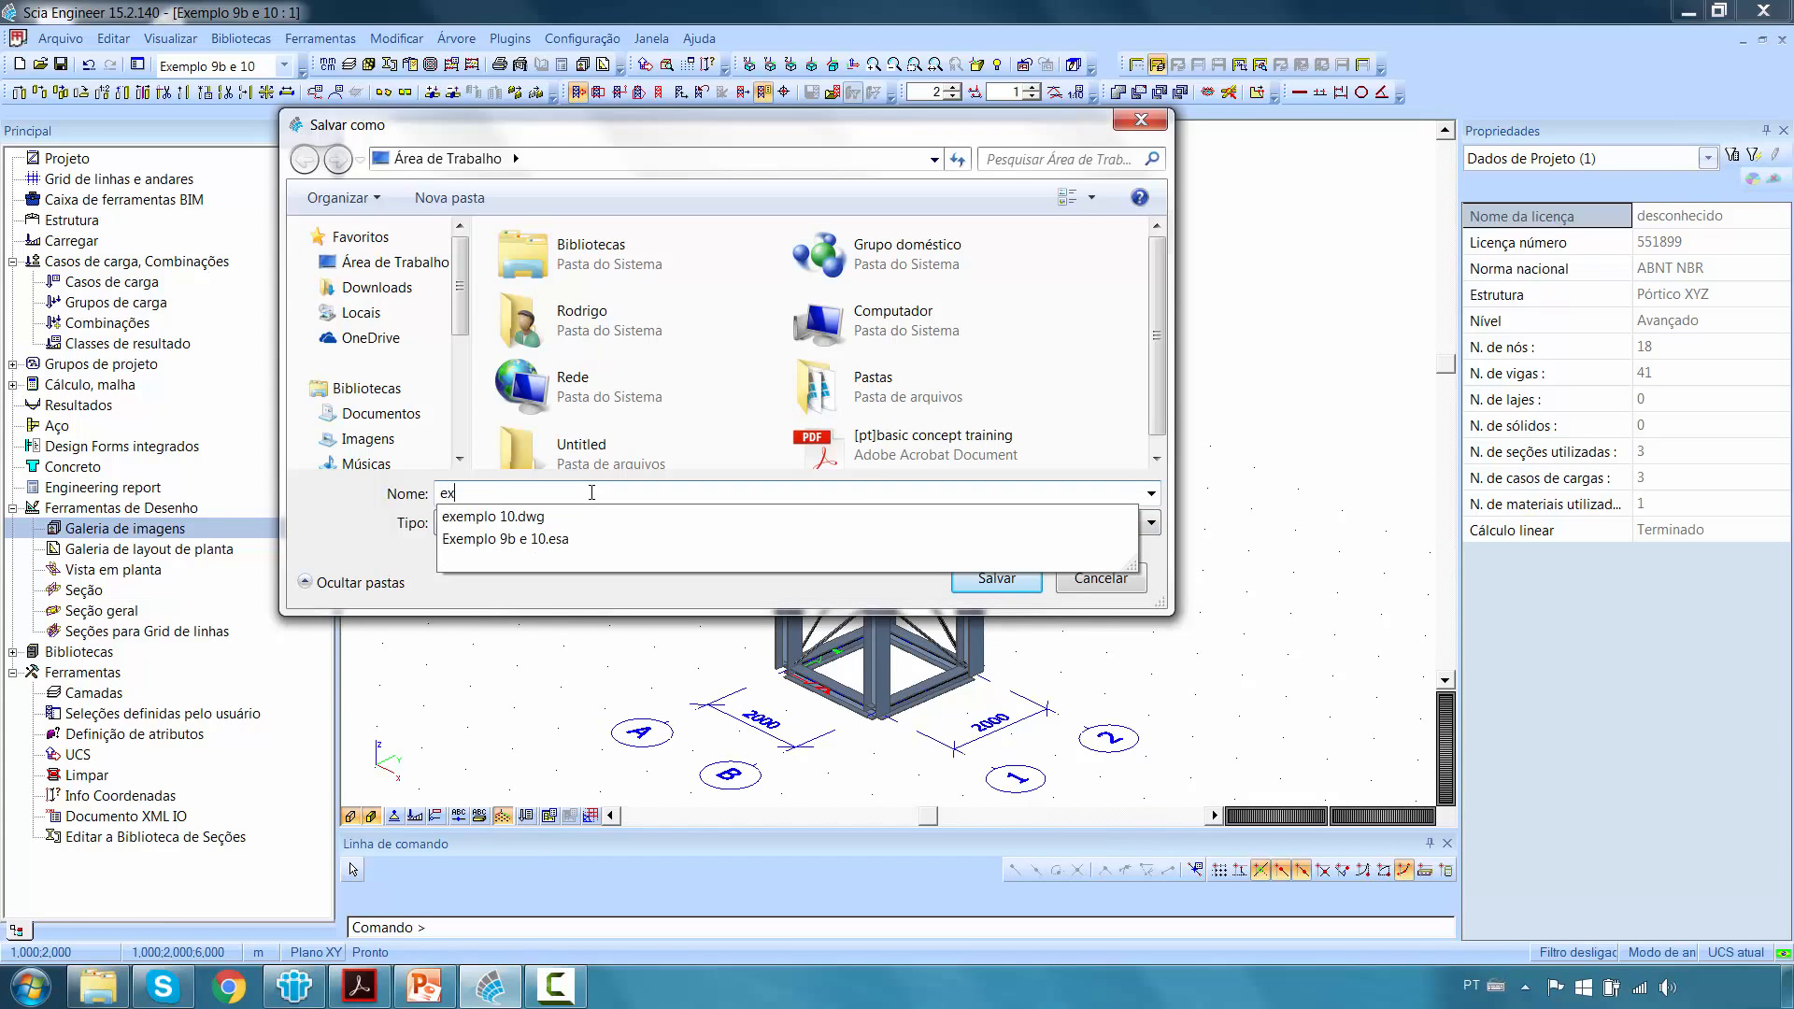
type("emplo 10")
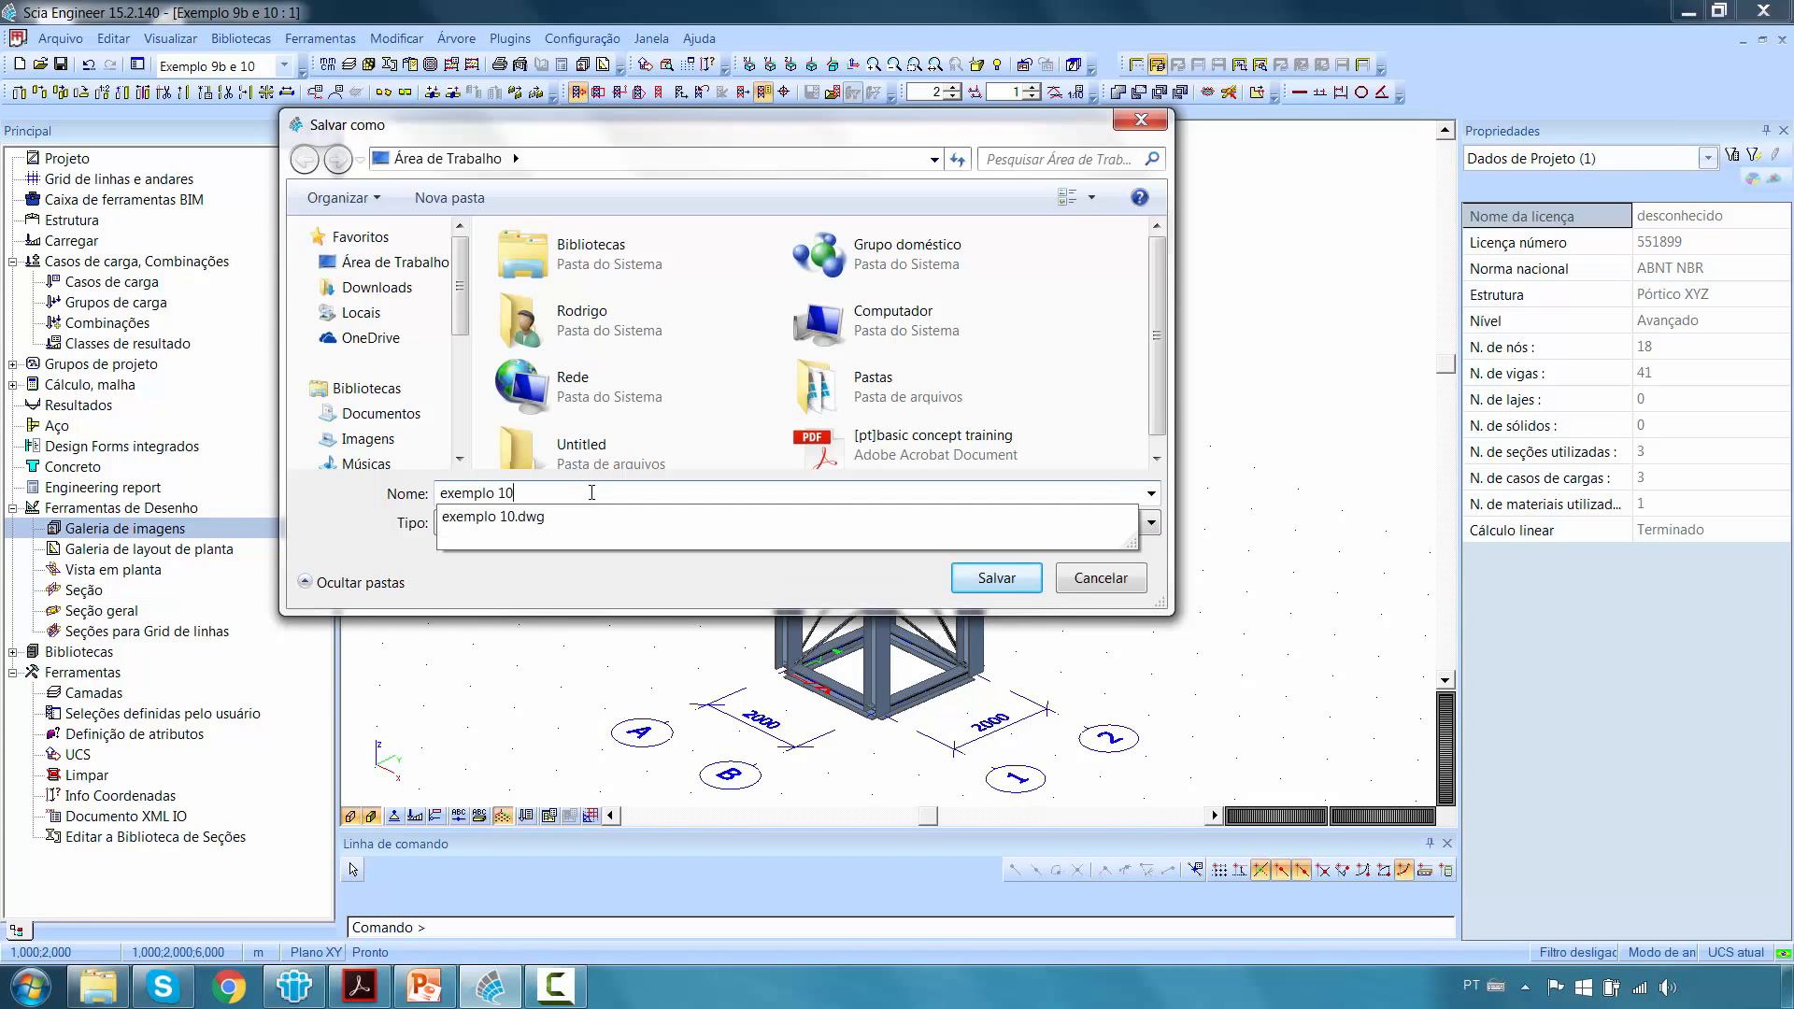
left_click(423, 262)
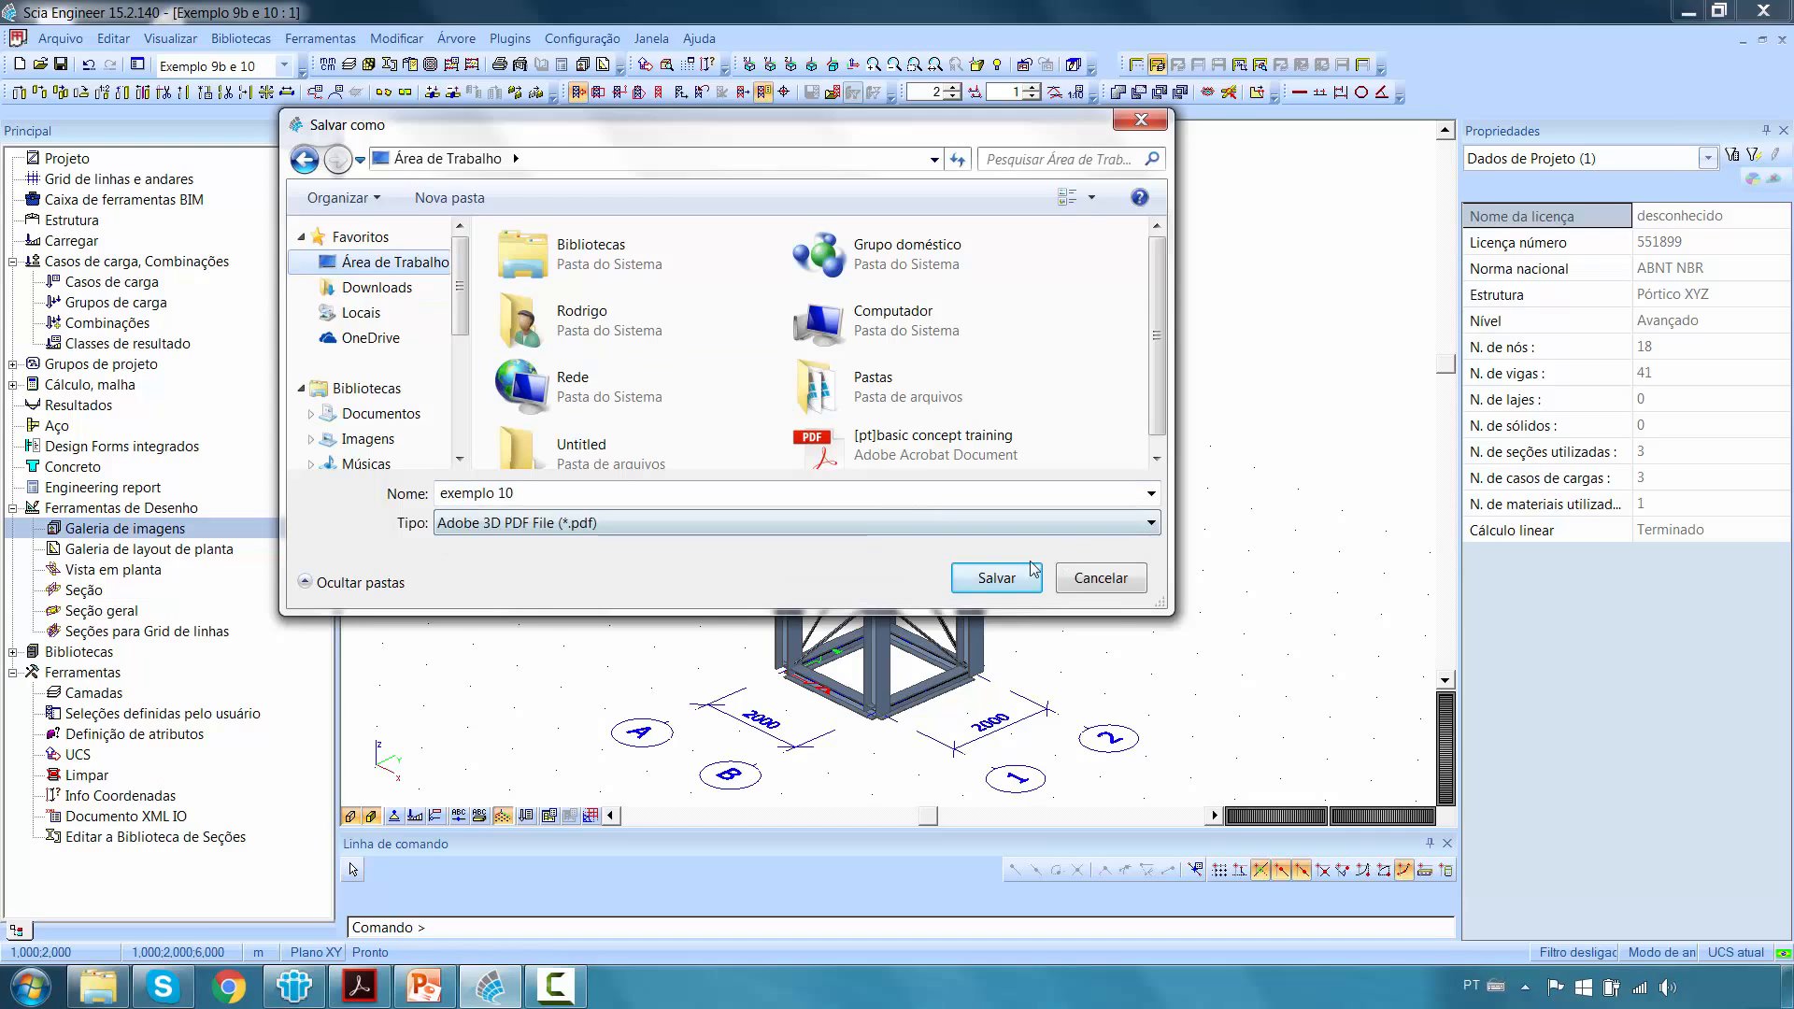
left_click(1009, 580)
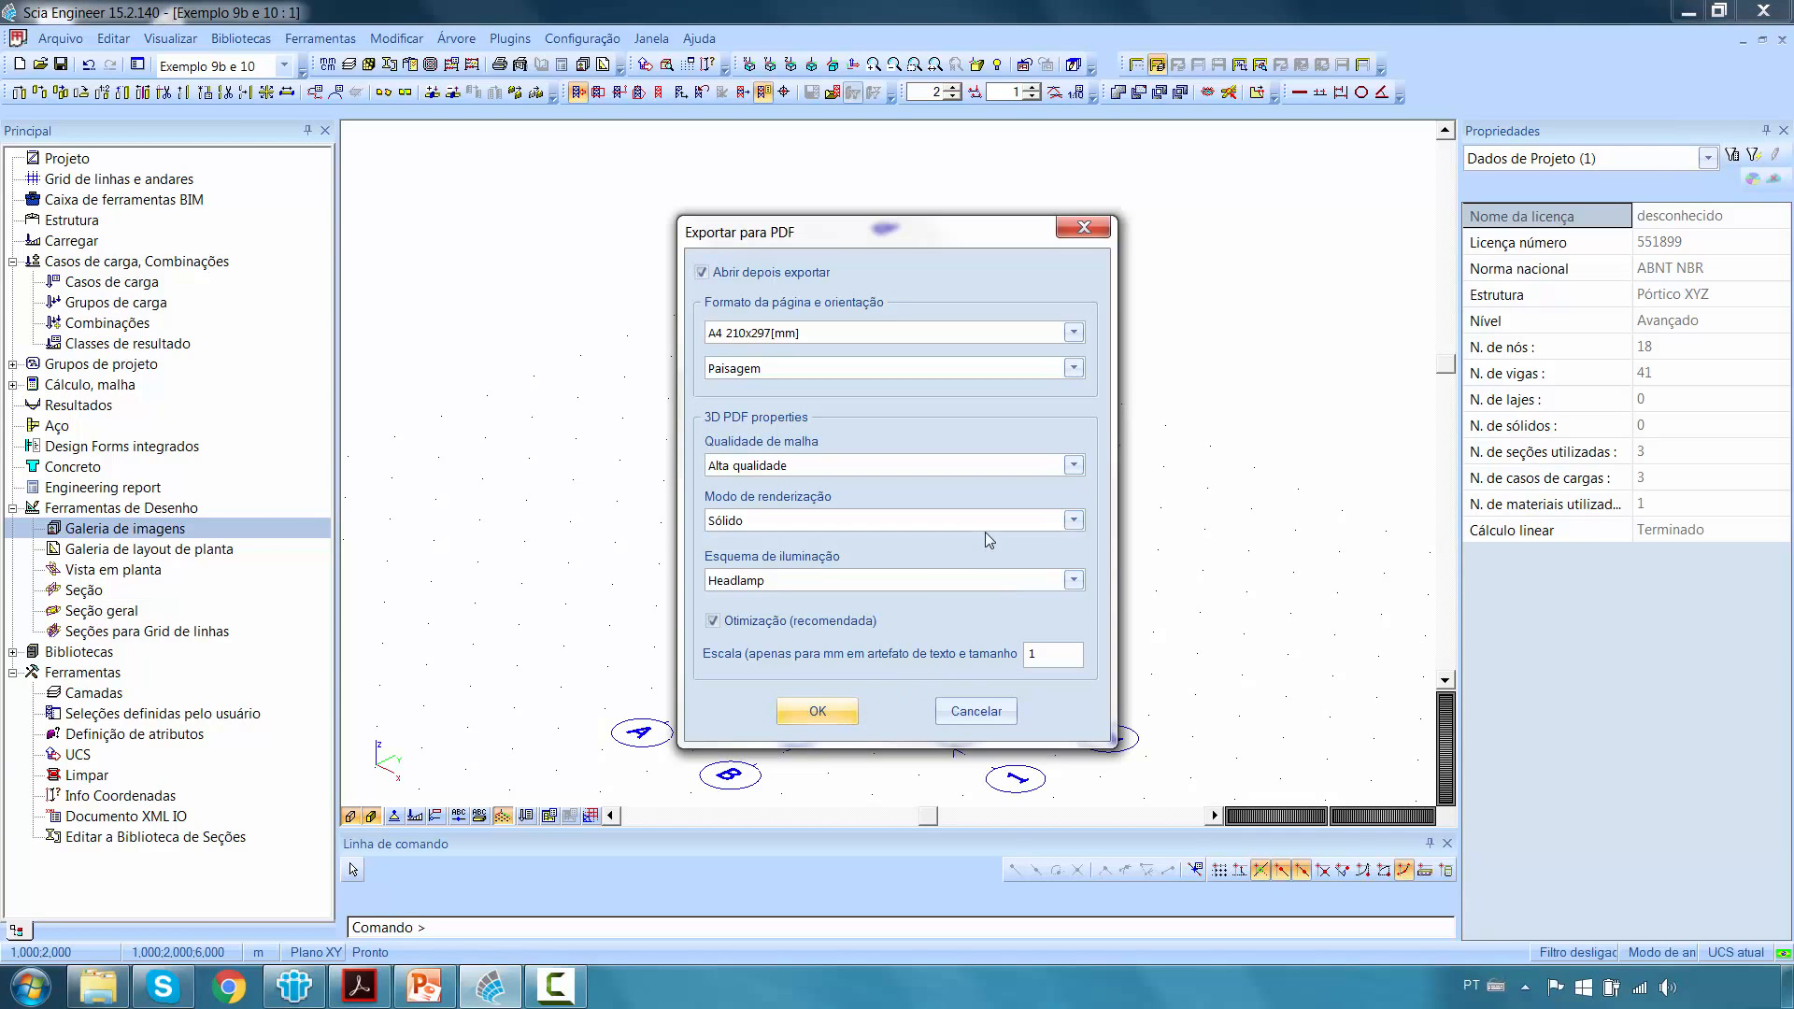
left_click(809, 712)
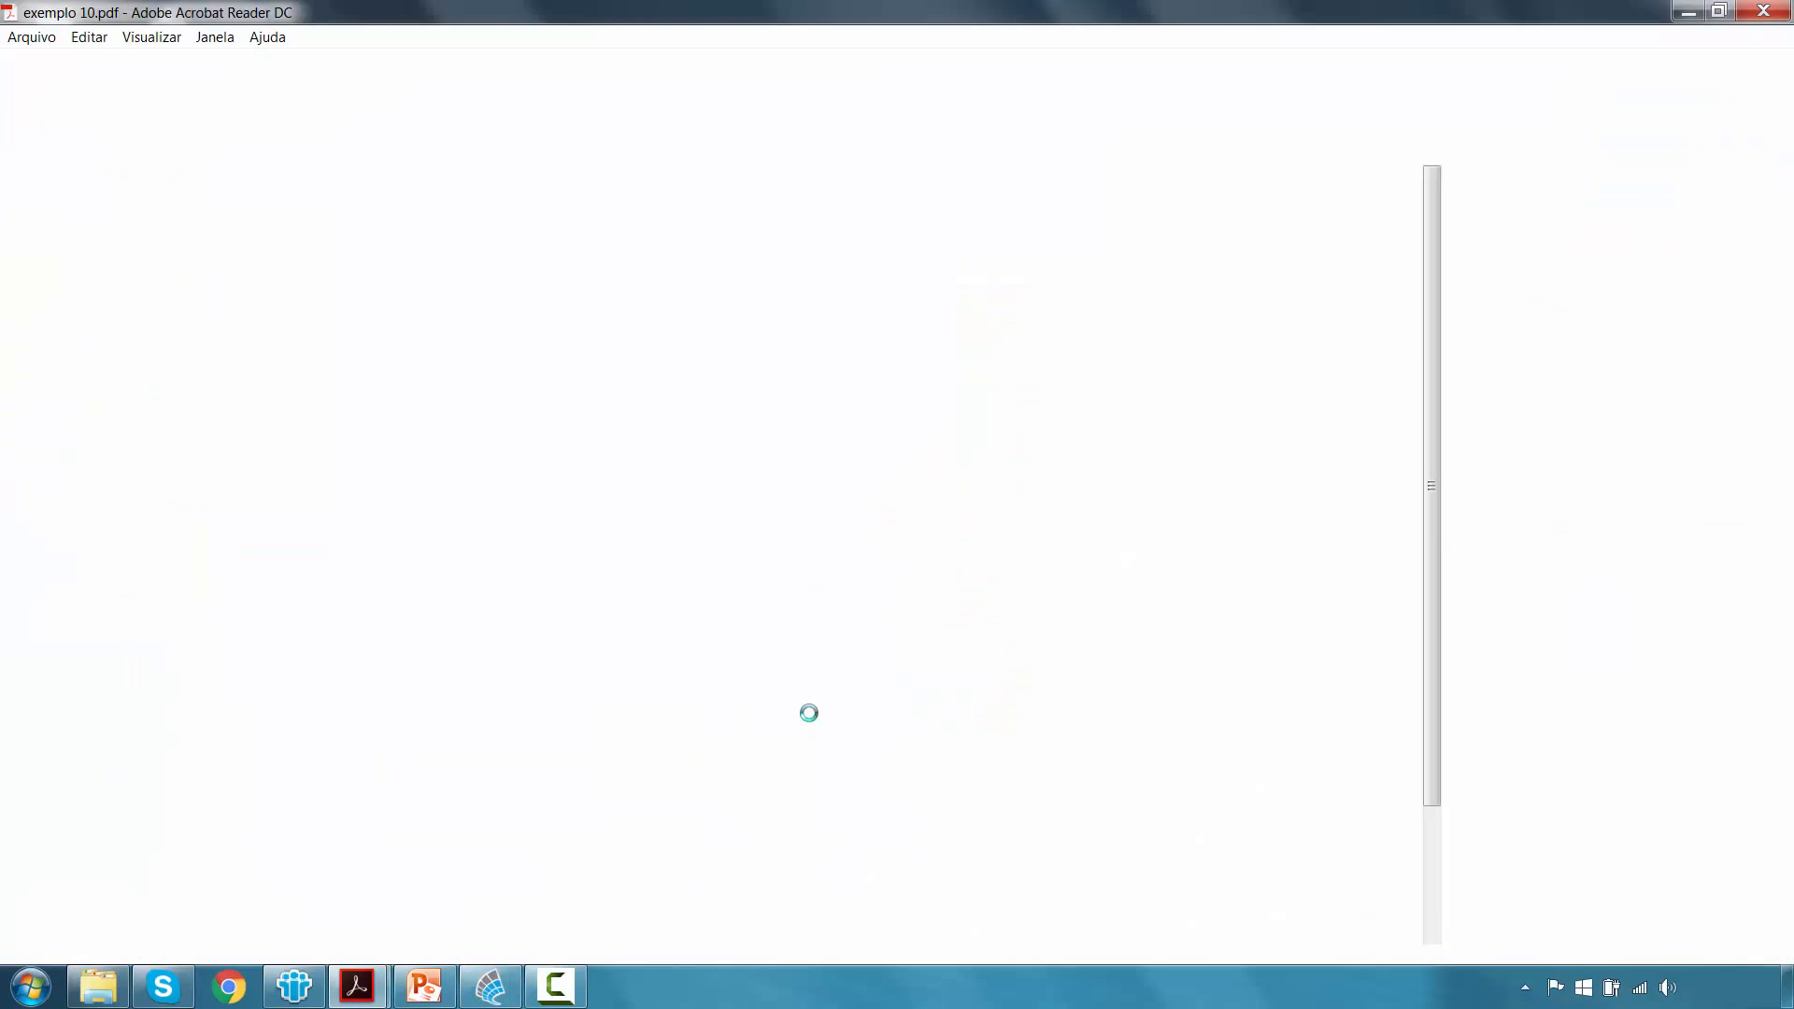
Trust the exported PDF one time only to enable its 3D content, and rotate the tower to inspect it.
left_click(1362, 172)
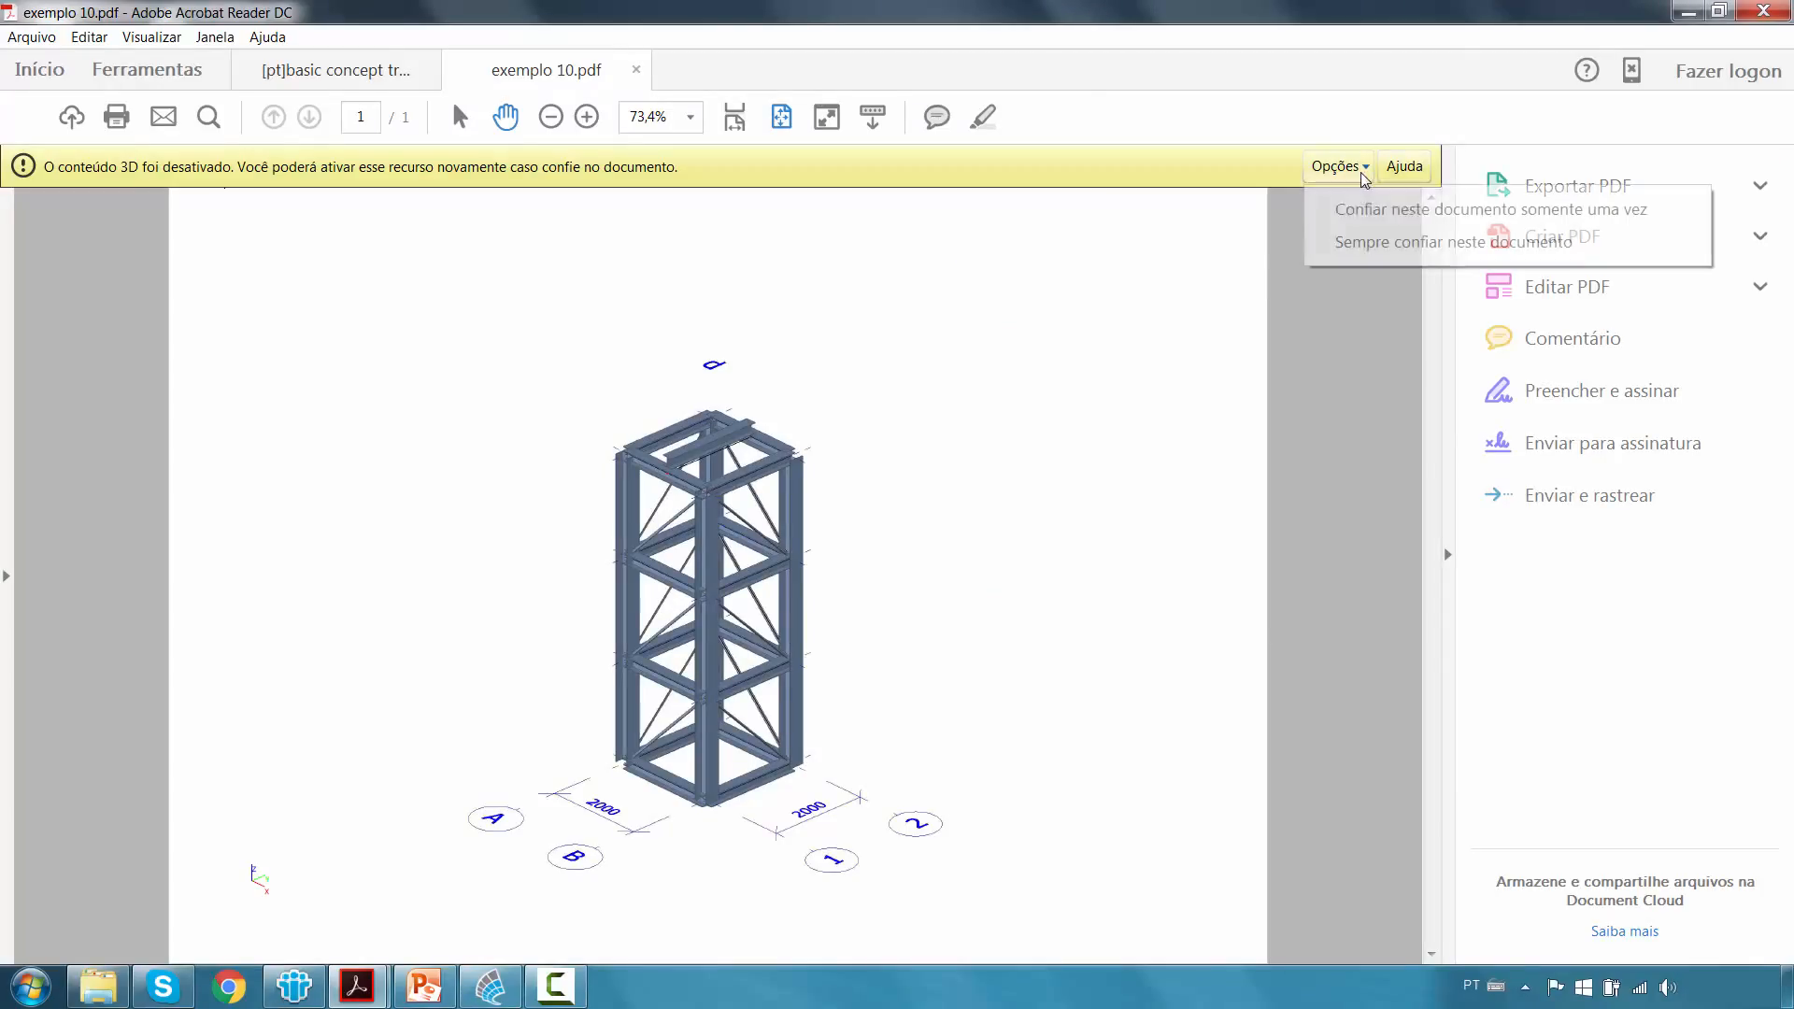
left_click(1394, 212)
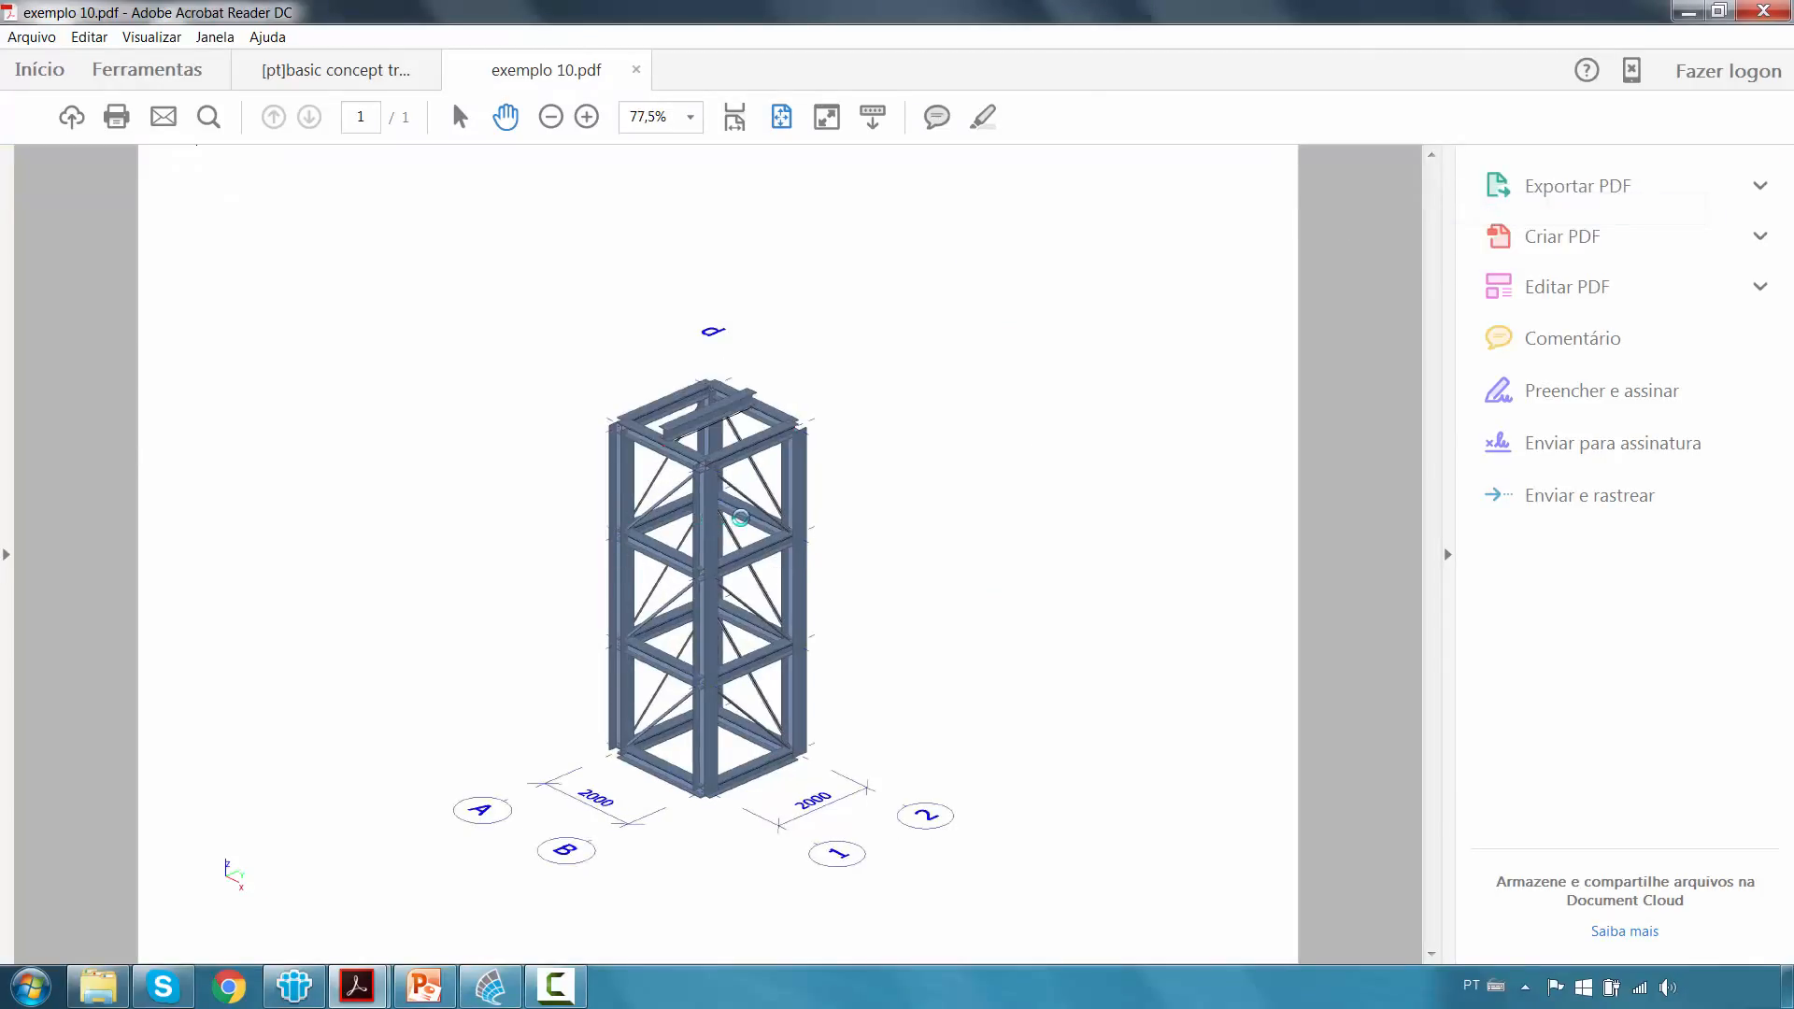
left_click_drag(755, 517, 524, 392)
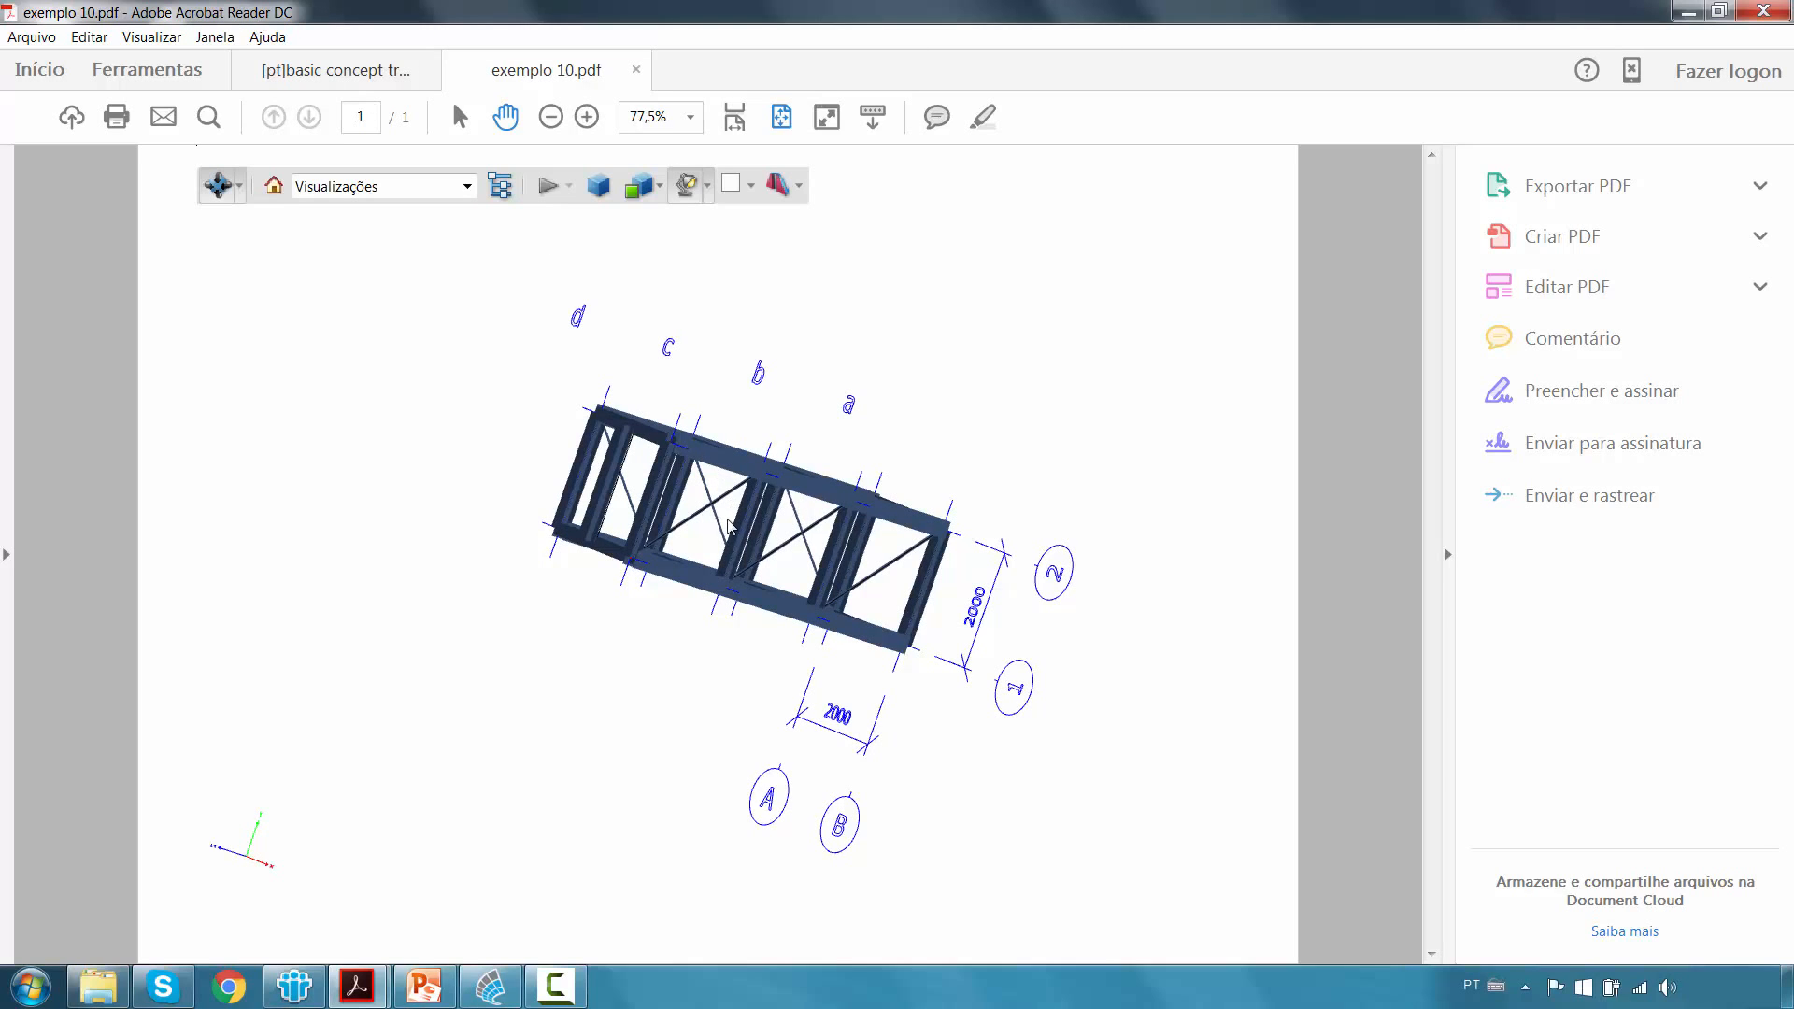
Rotate the PDF tower upright, switch back to Scia Engineer and review the image output commands available for the model view.
left_click_drag(711, 536, 587, 515)
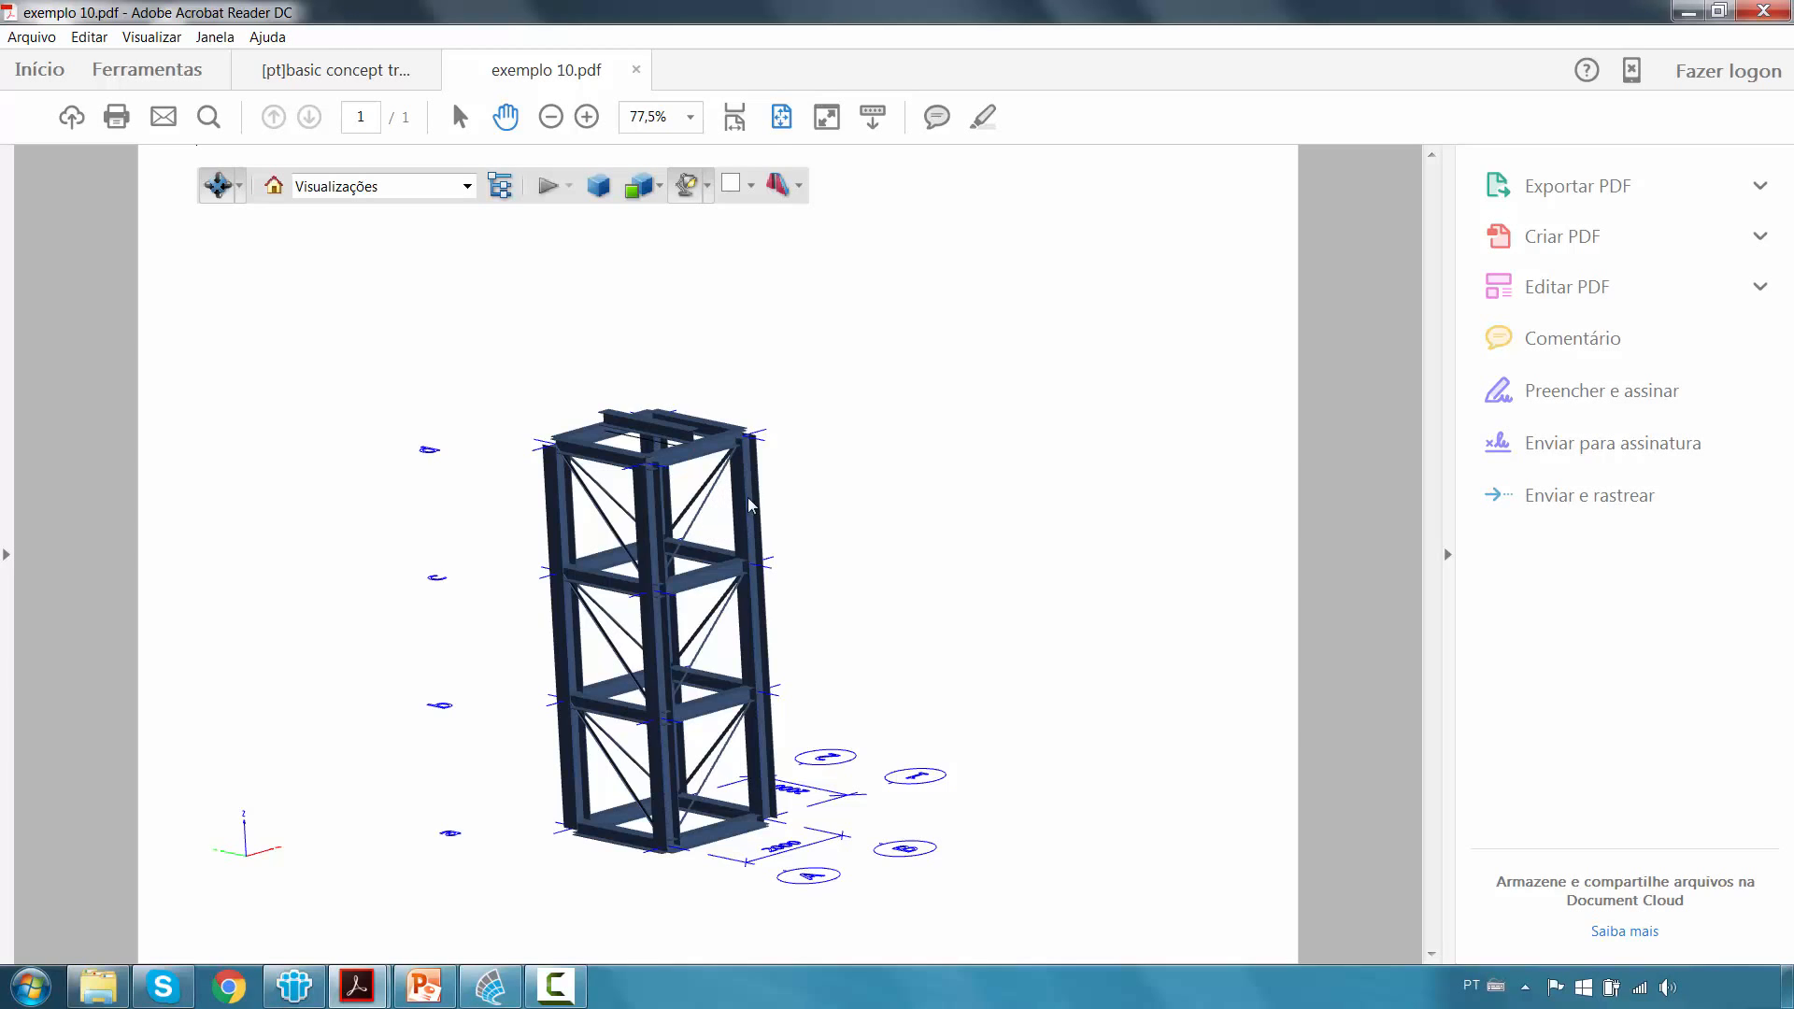
left_click(503, 996)
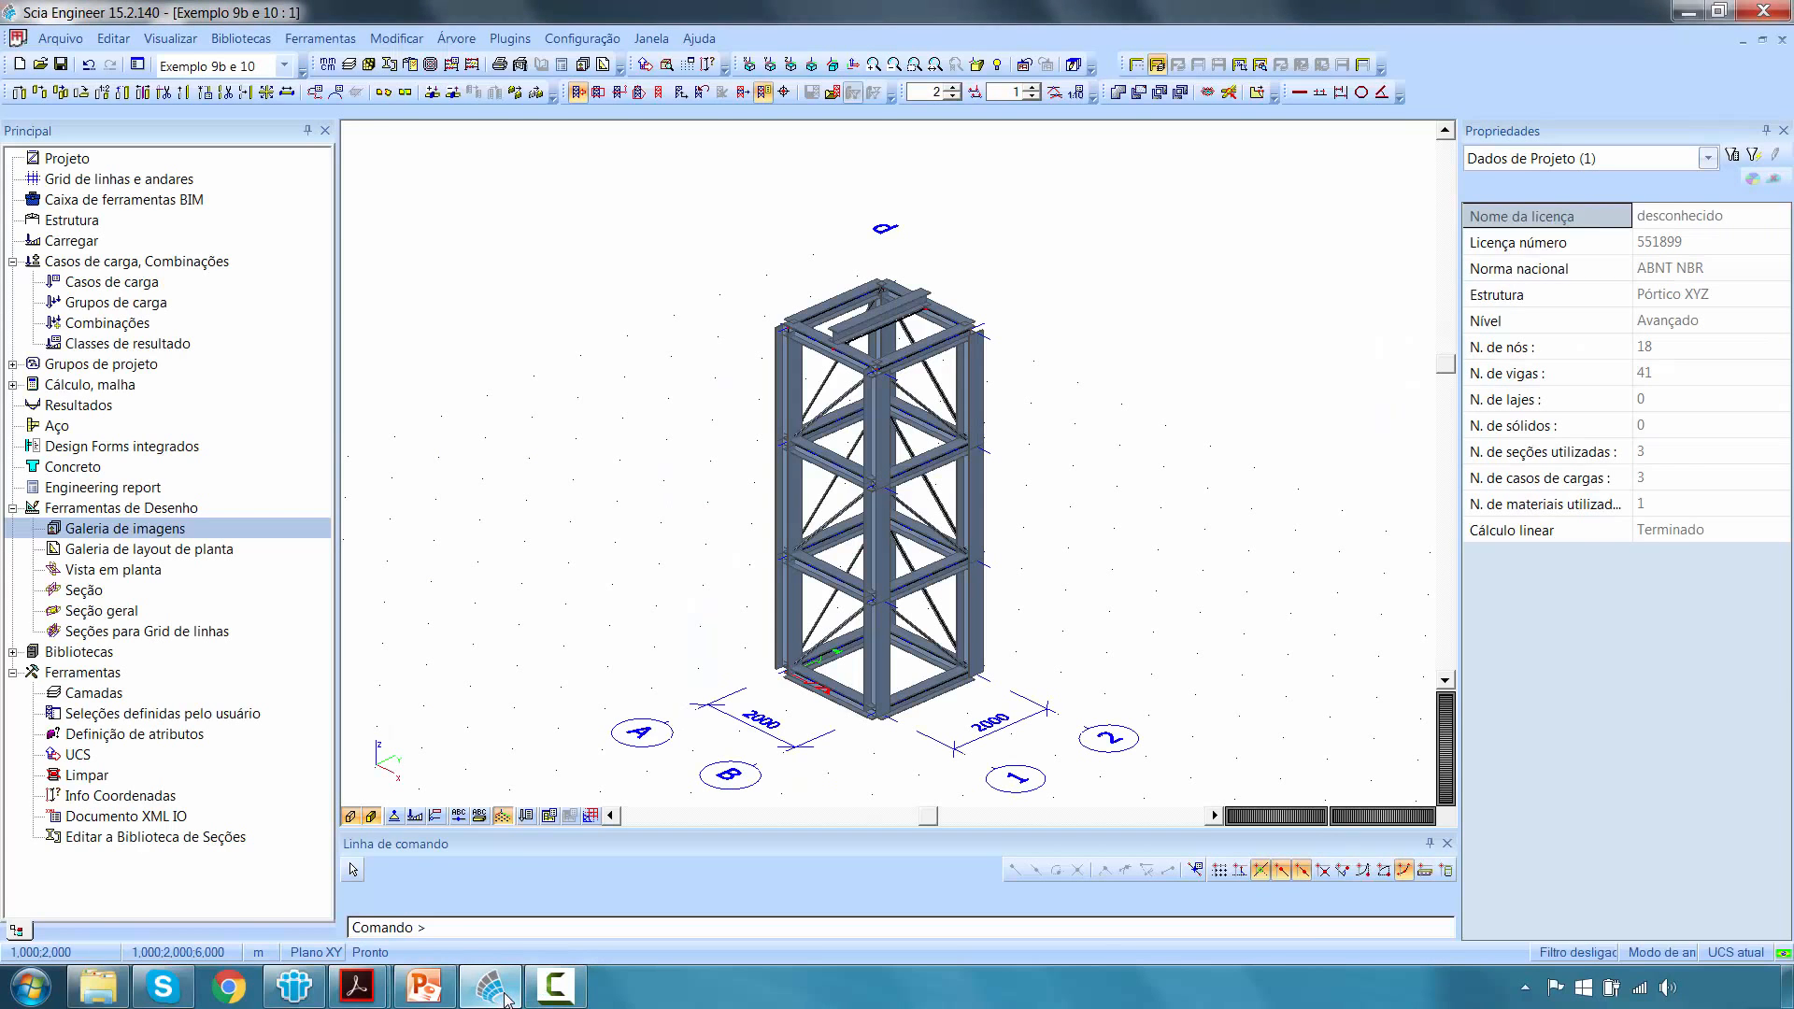
right_click(1241, 329)
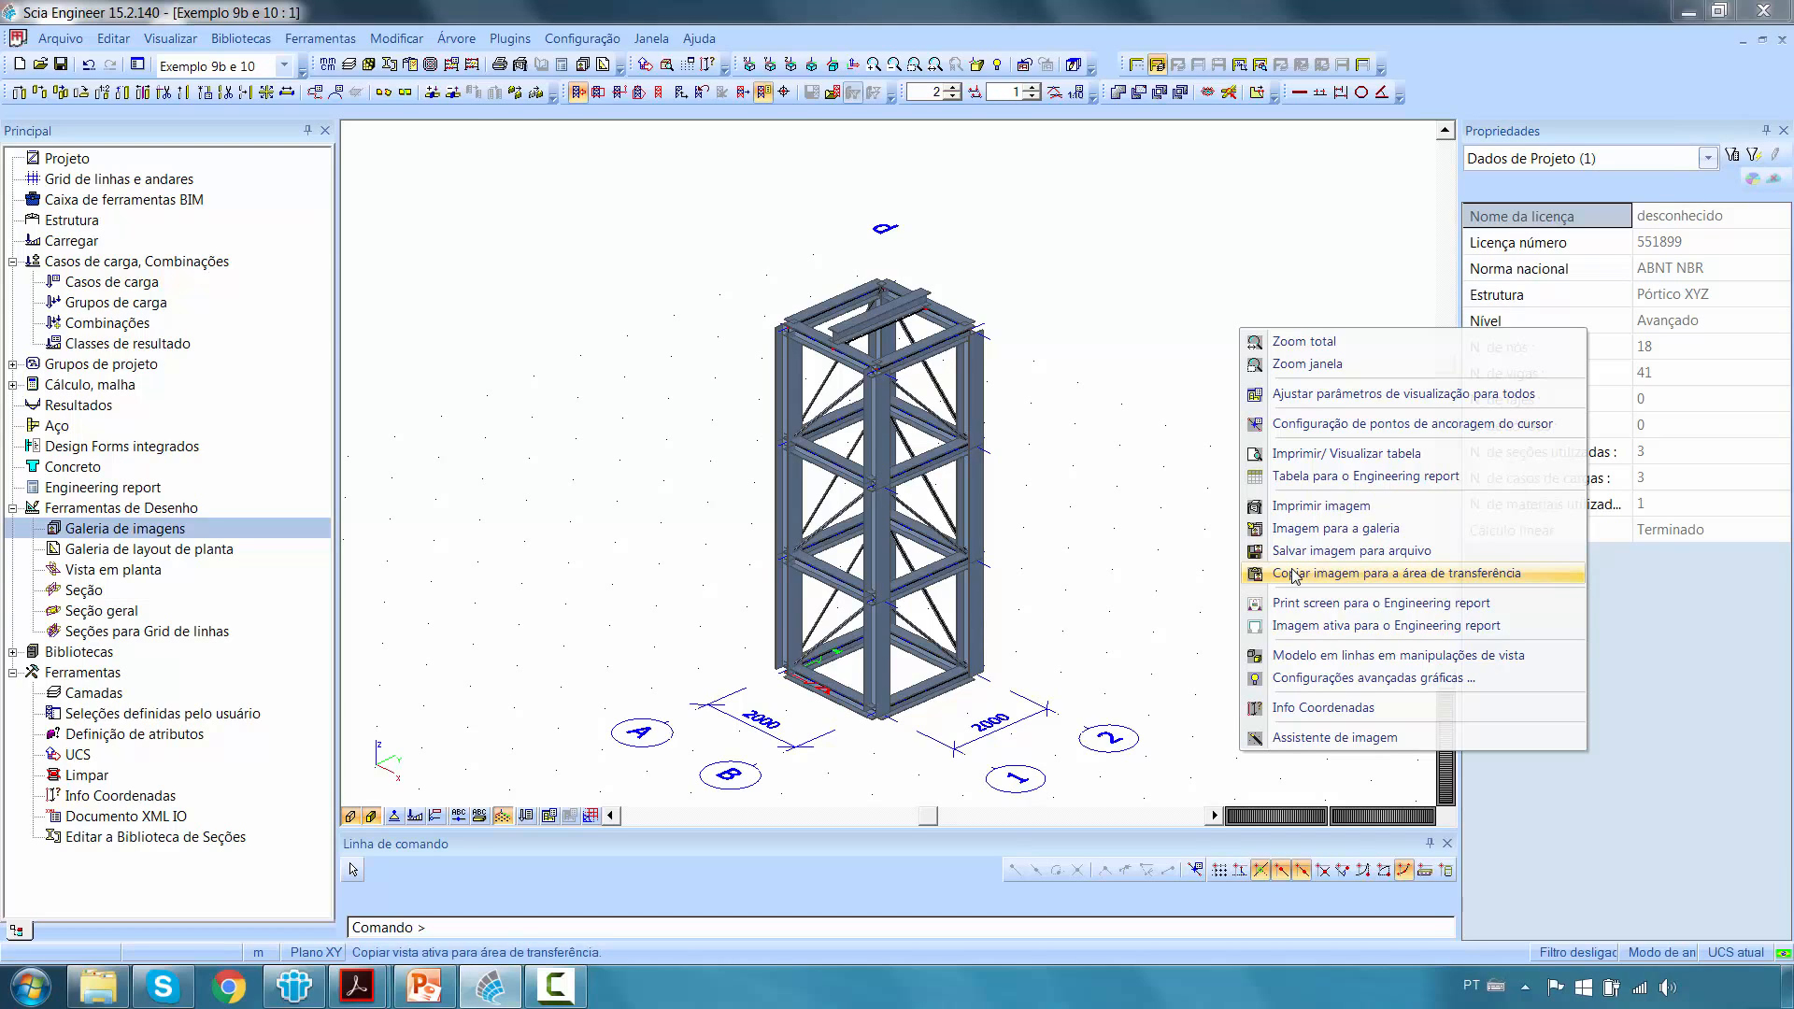
left_click(1090, 254)
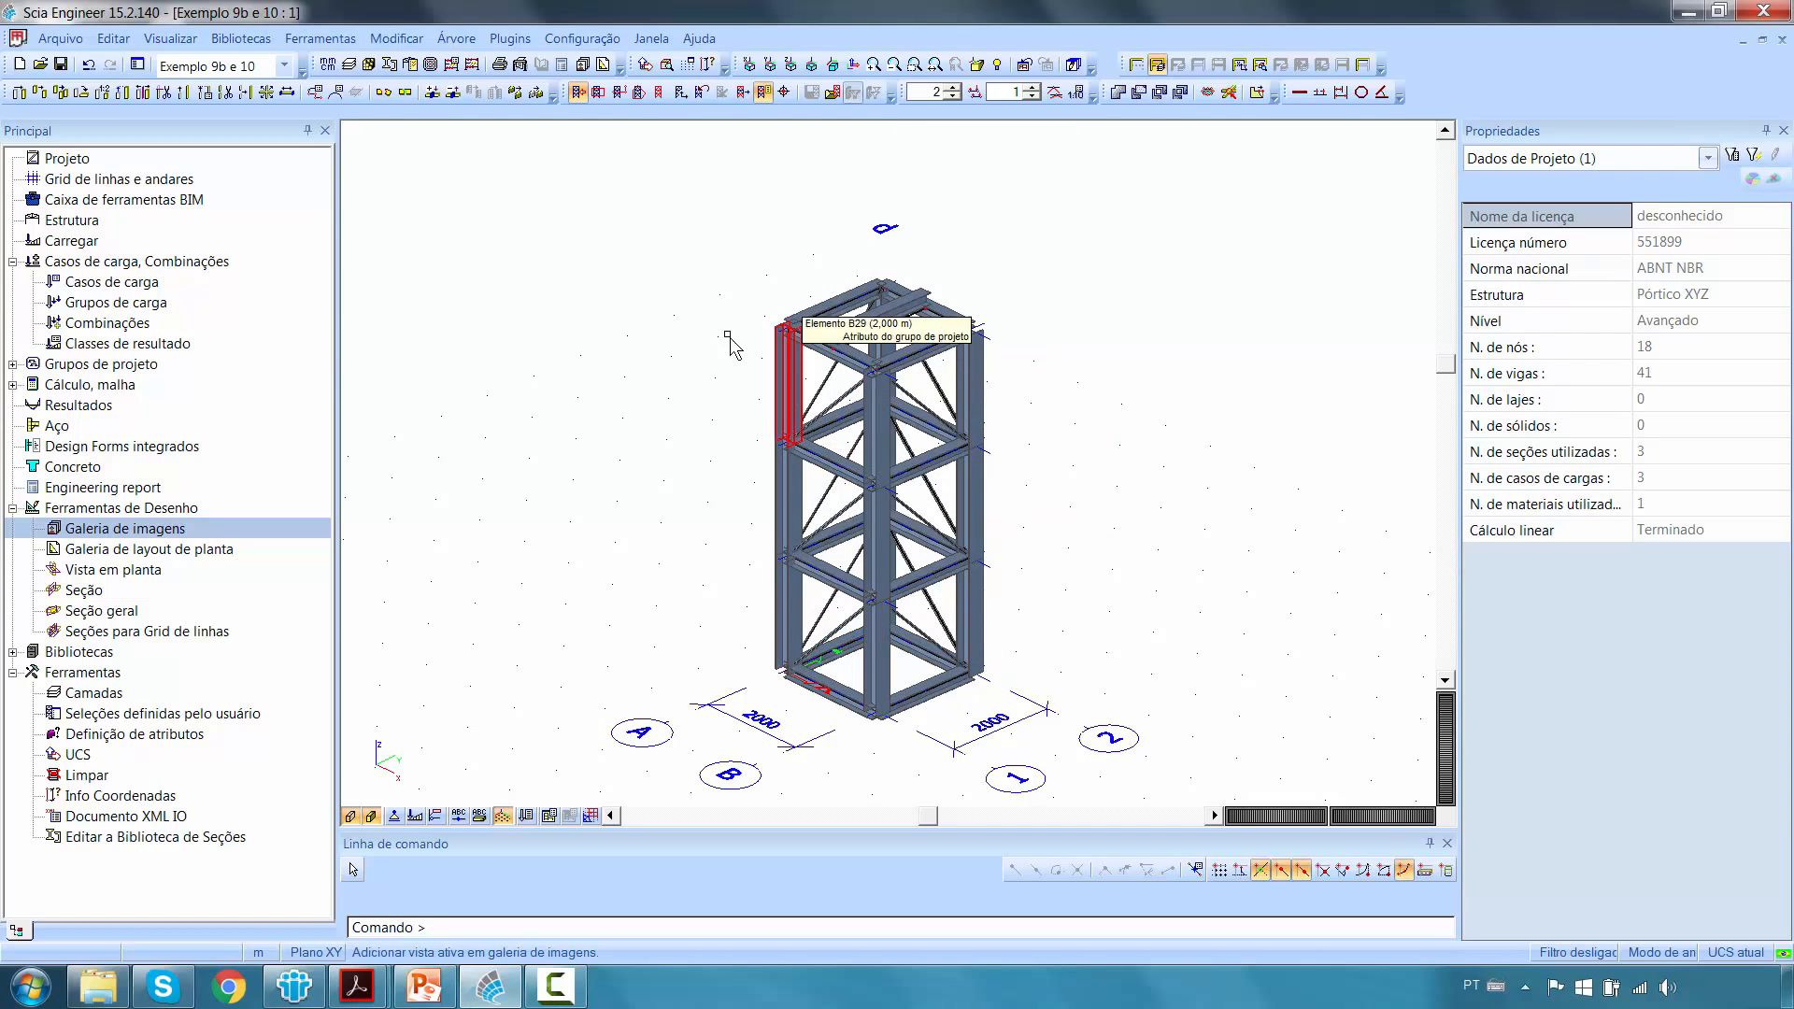
Enable the Desenhos GA automáticos functionality in the project data.
double_click(61, 160)
left_click(727, 244)
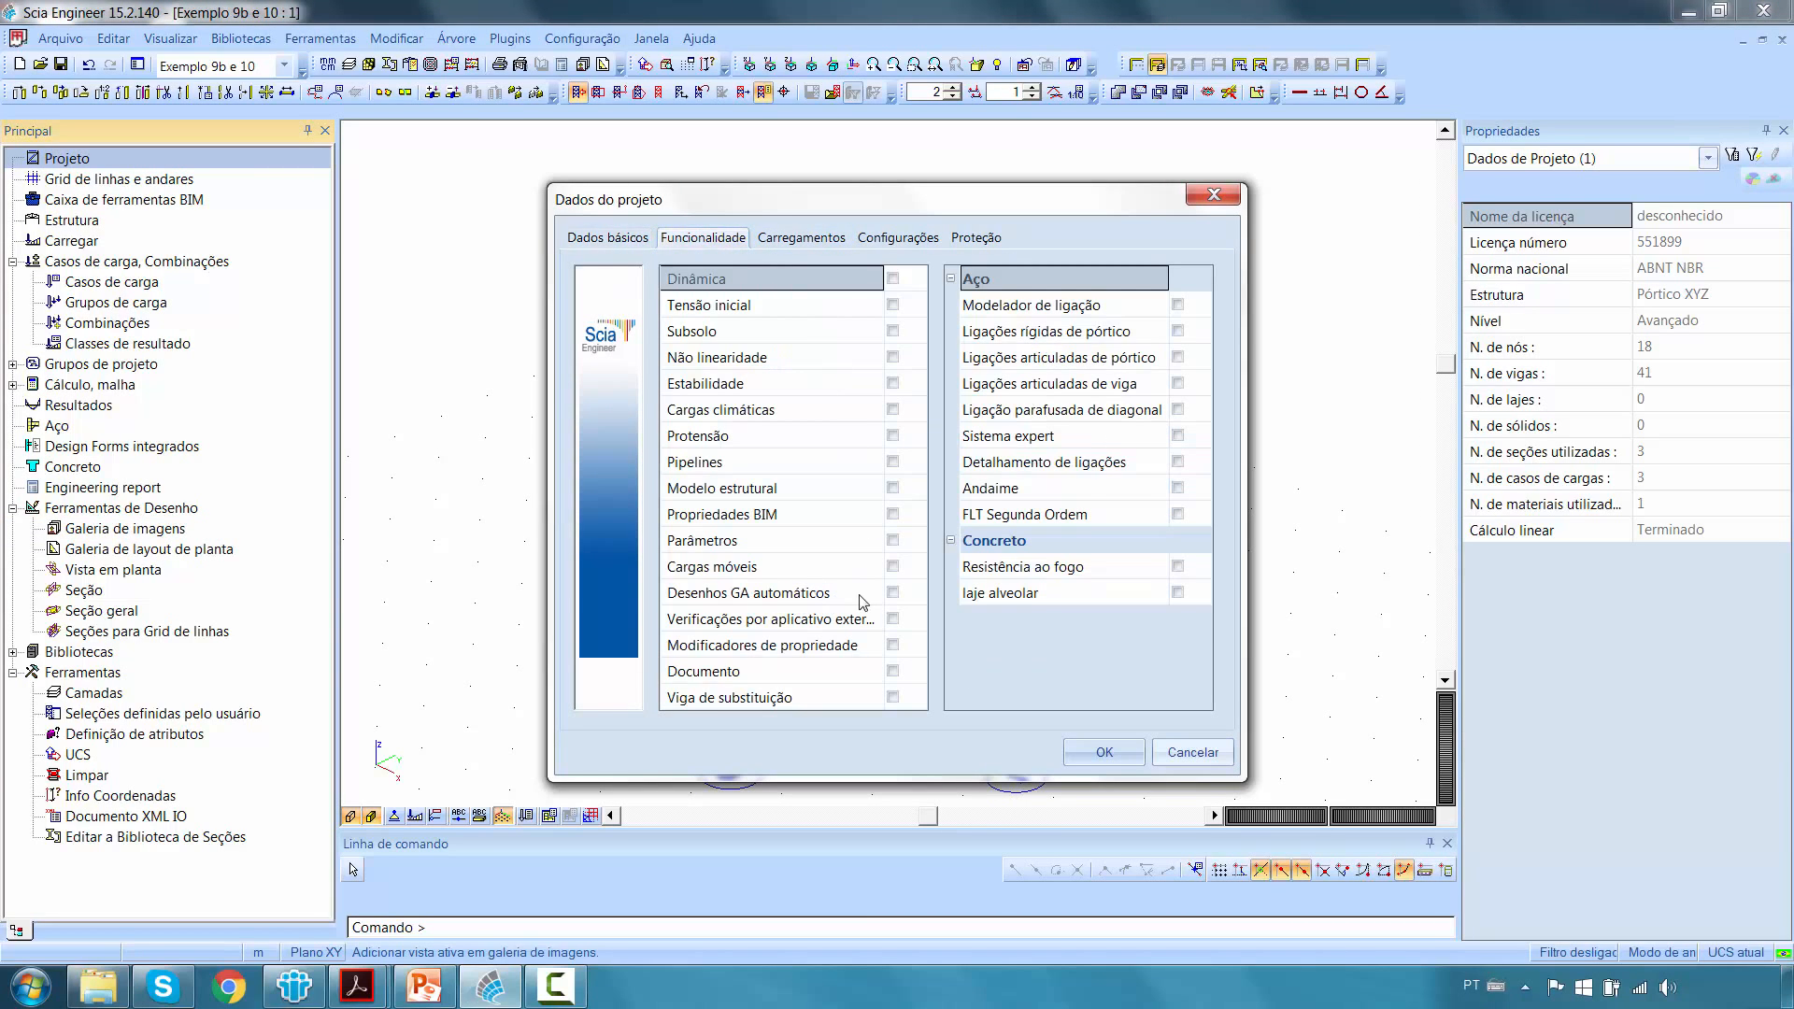
left_click(892, 596)
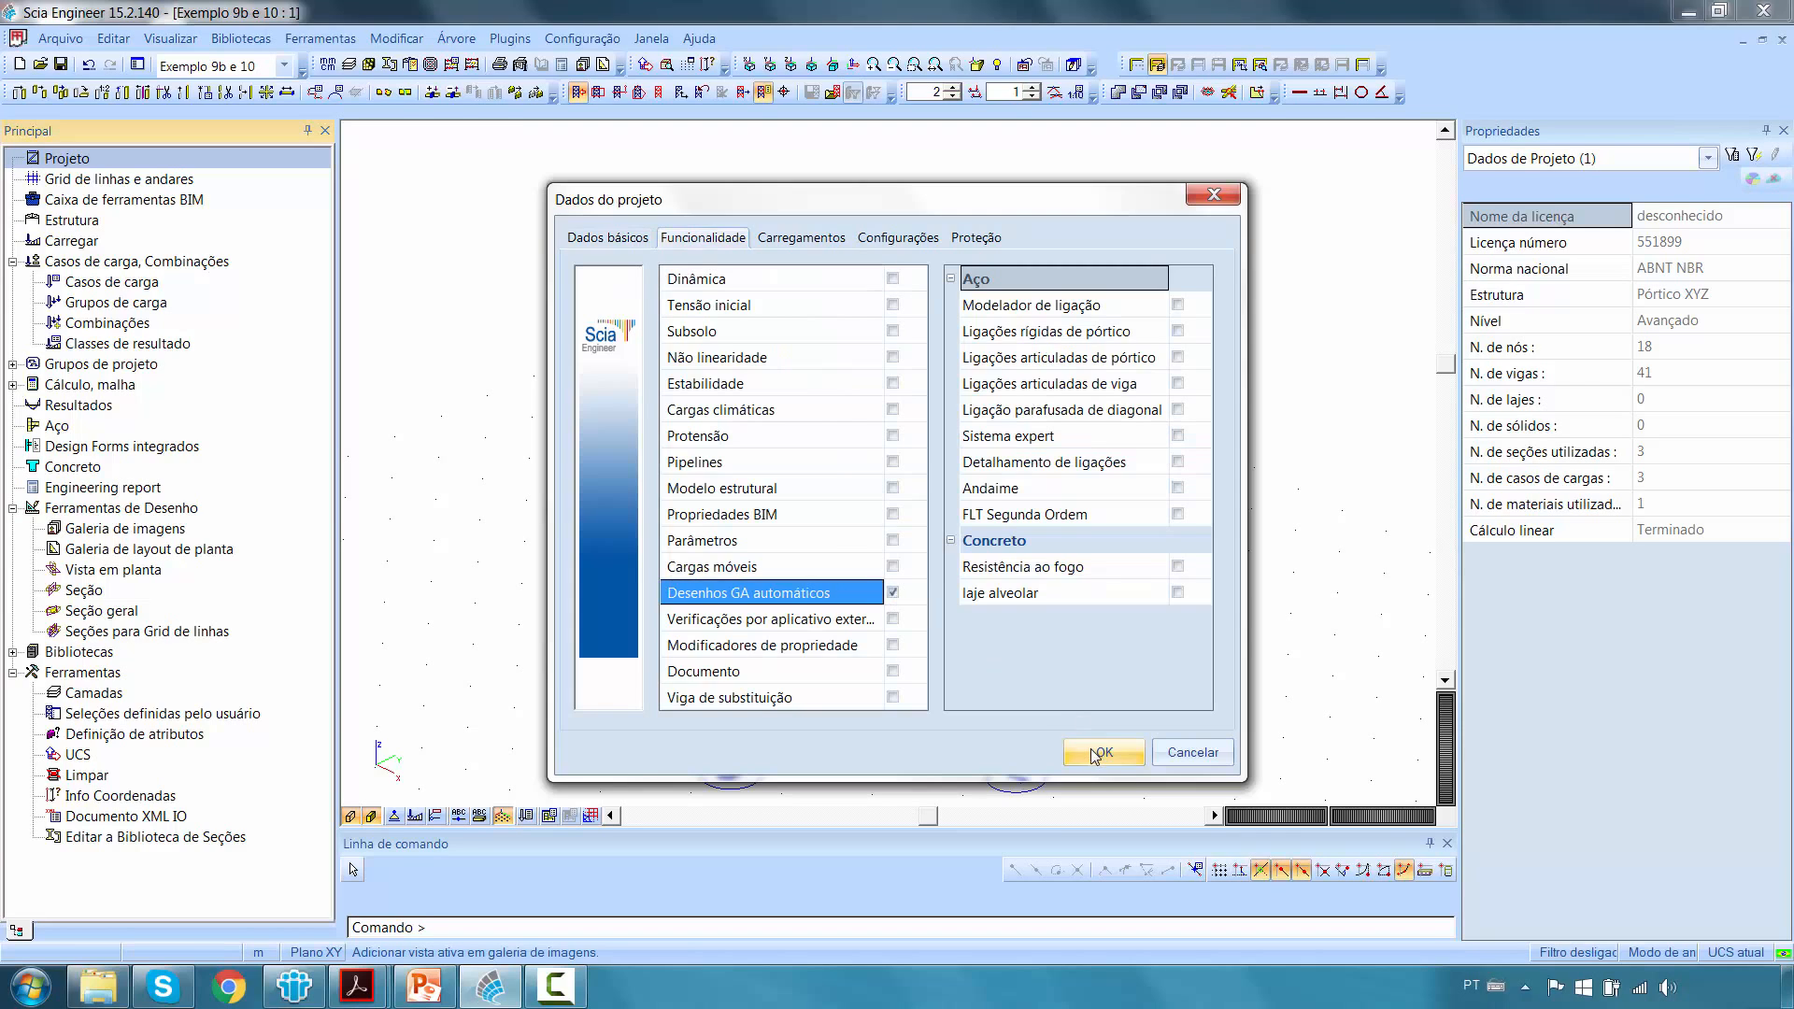
left_click(1099, 753)
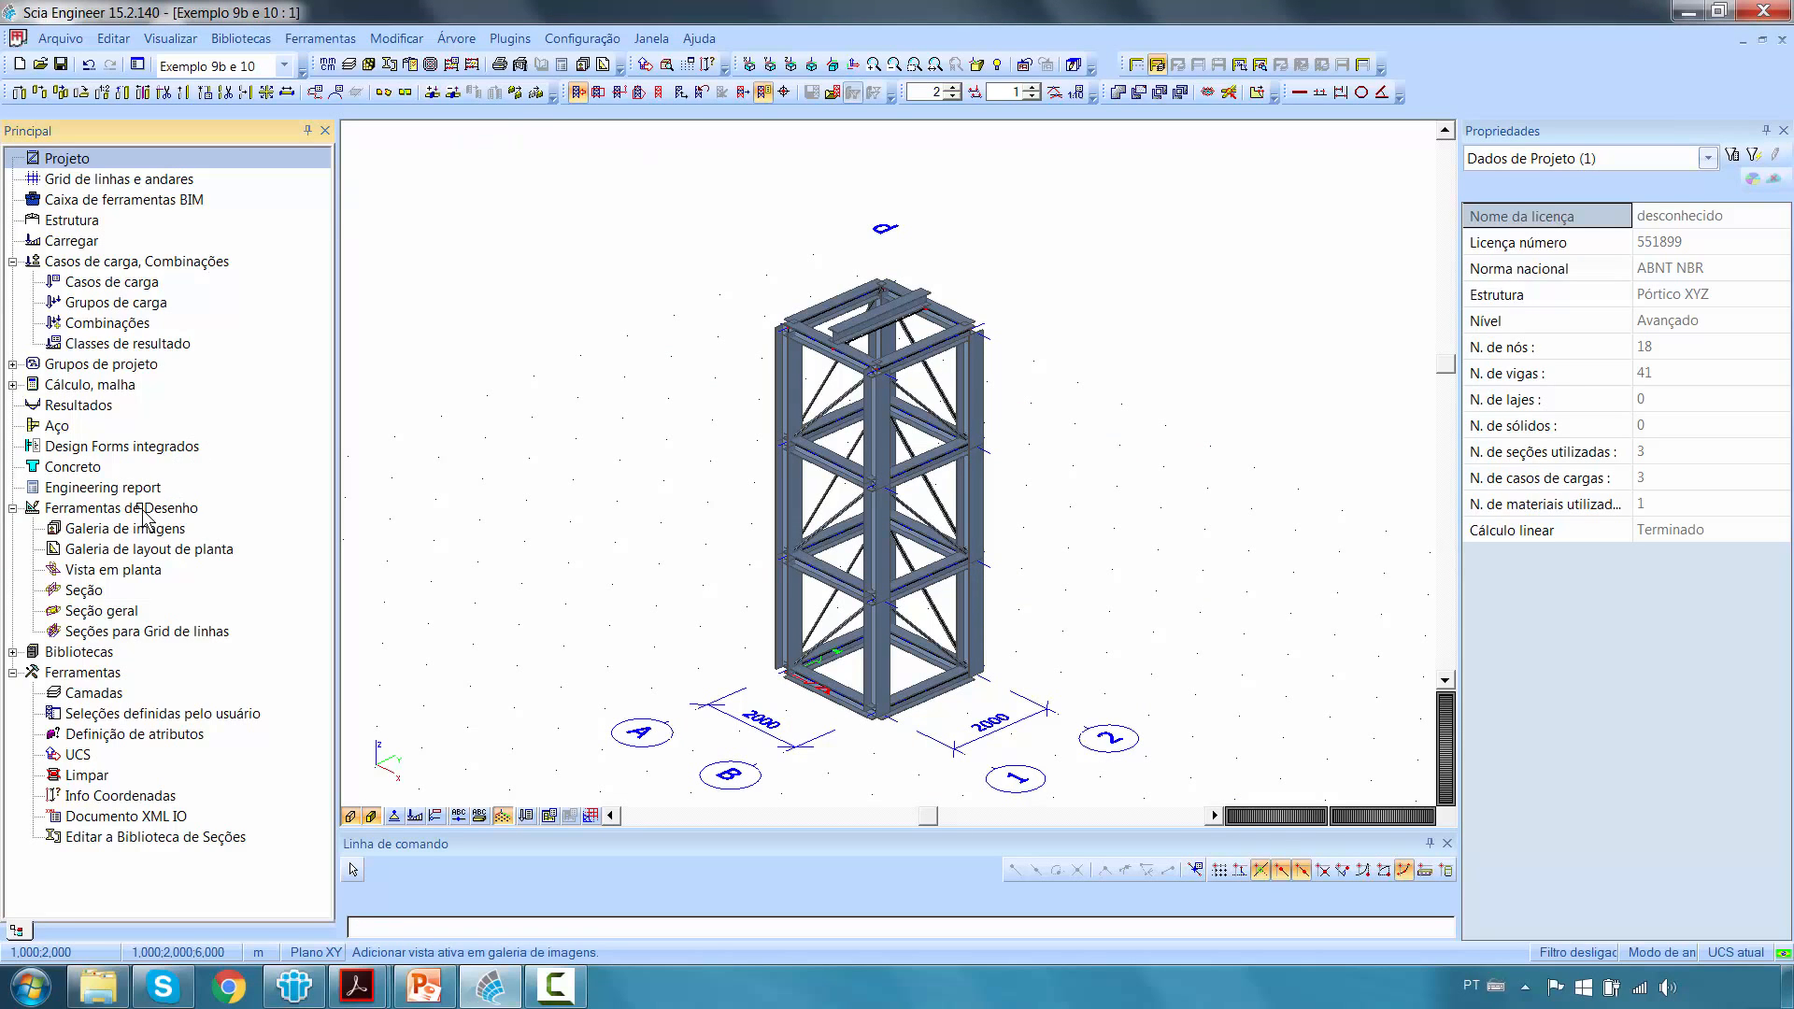
double_click(130, 533)
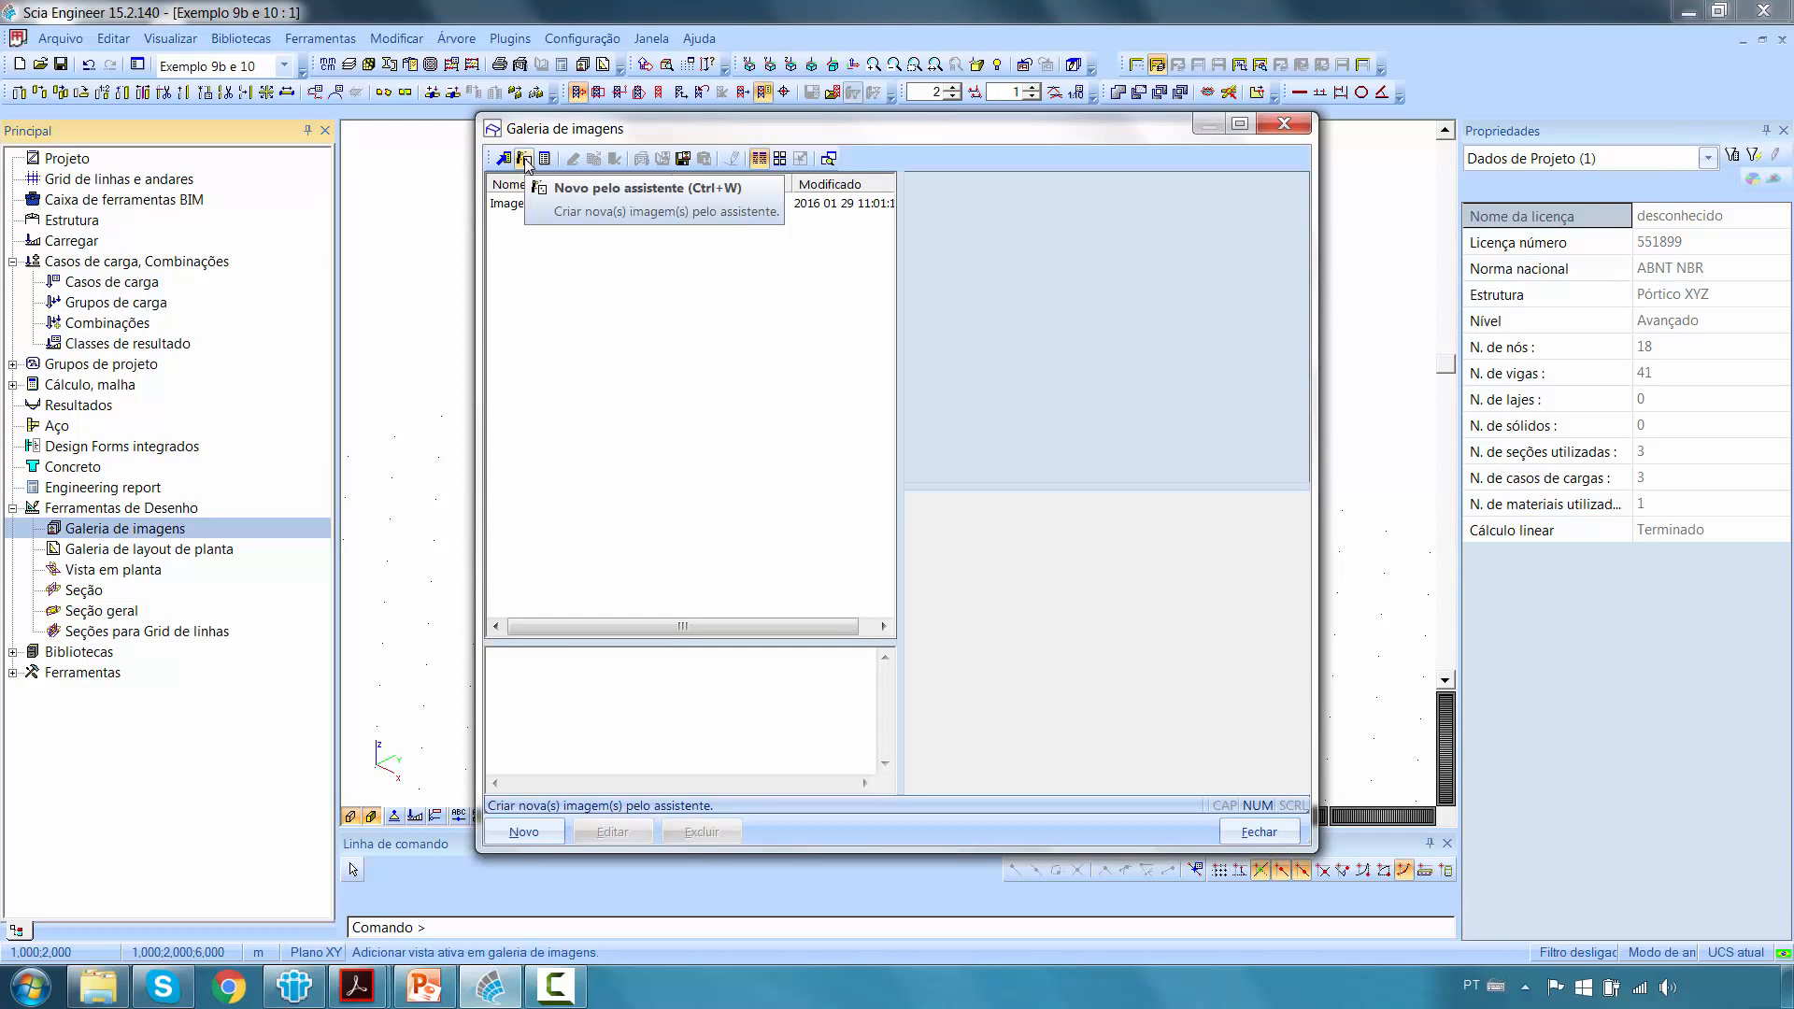
left_click(524, 160)
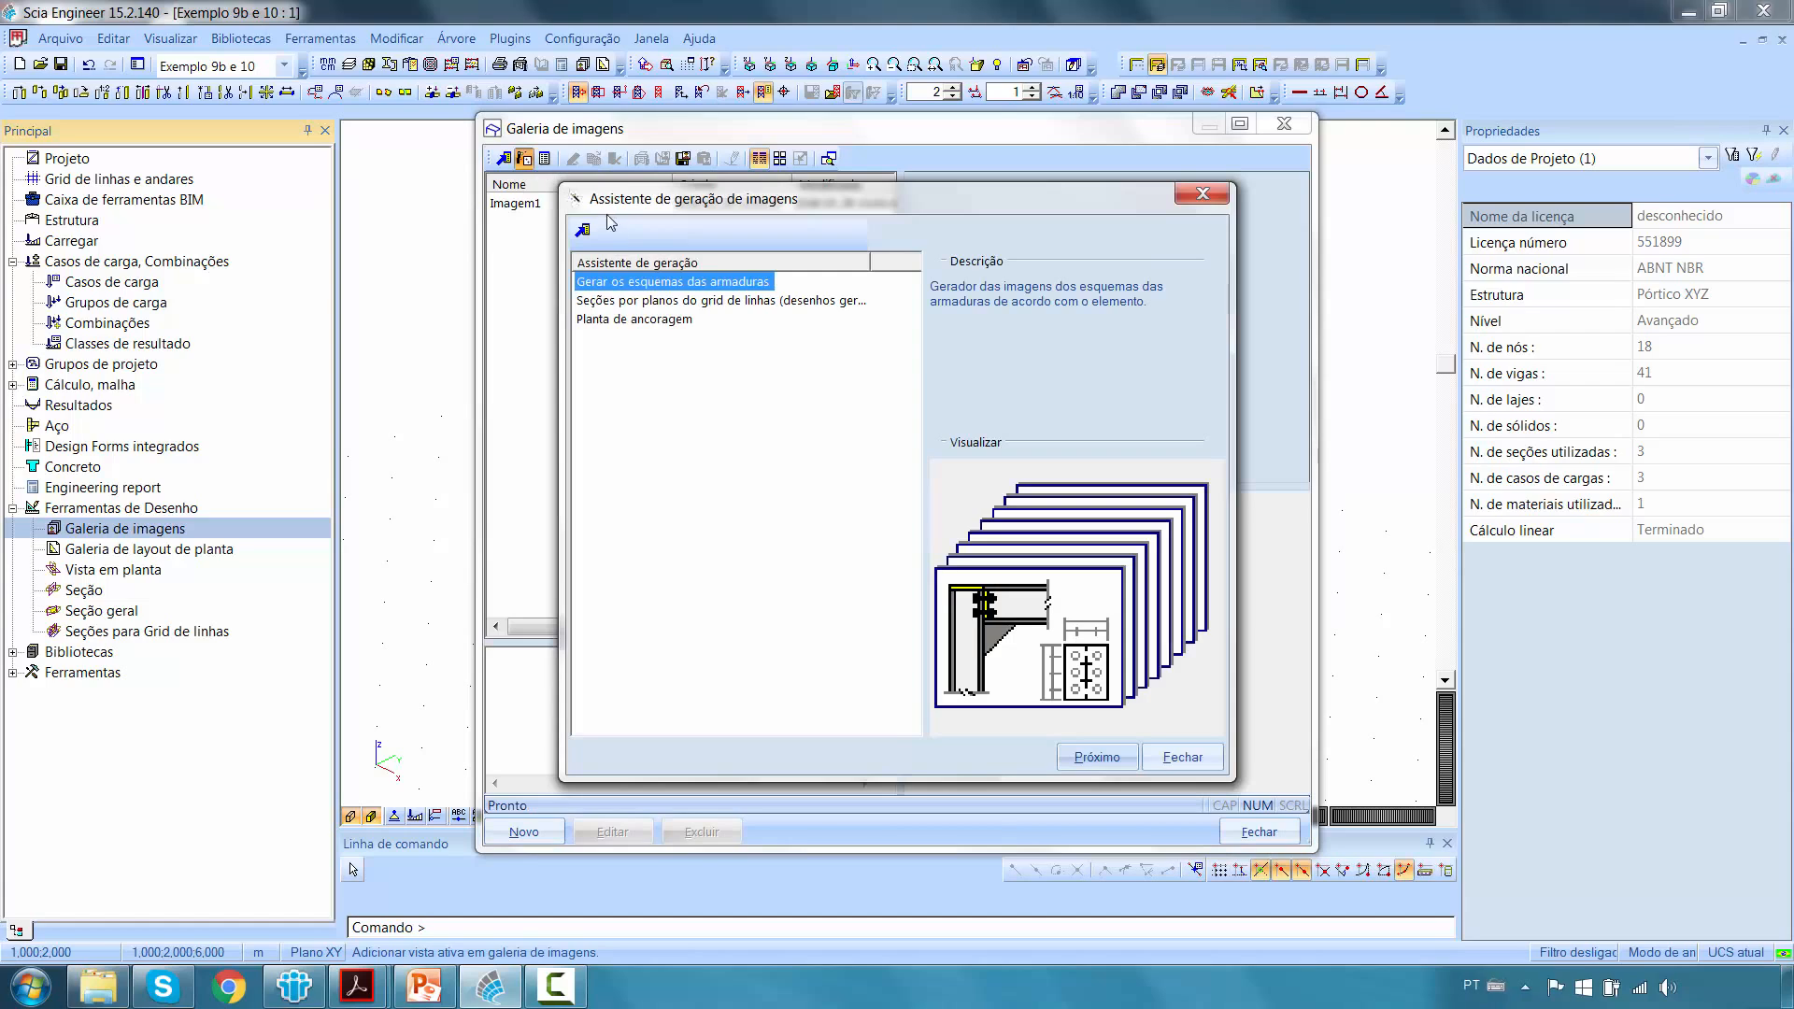
left_click(638, 309)
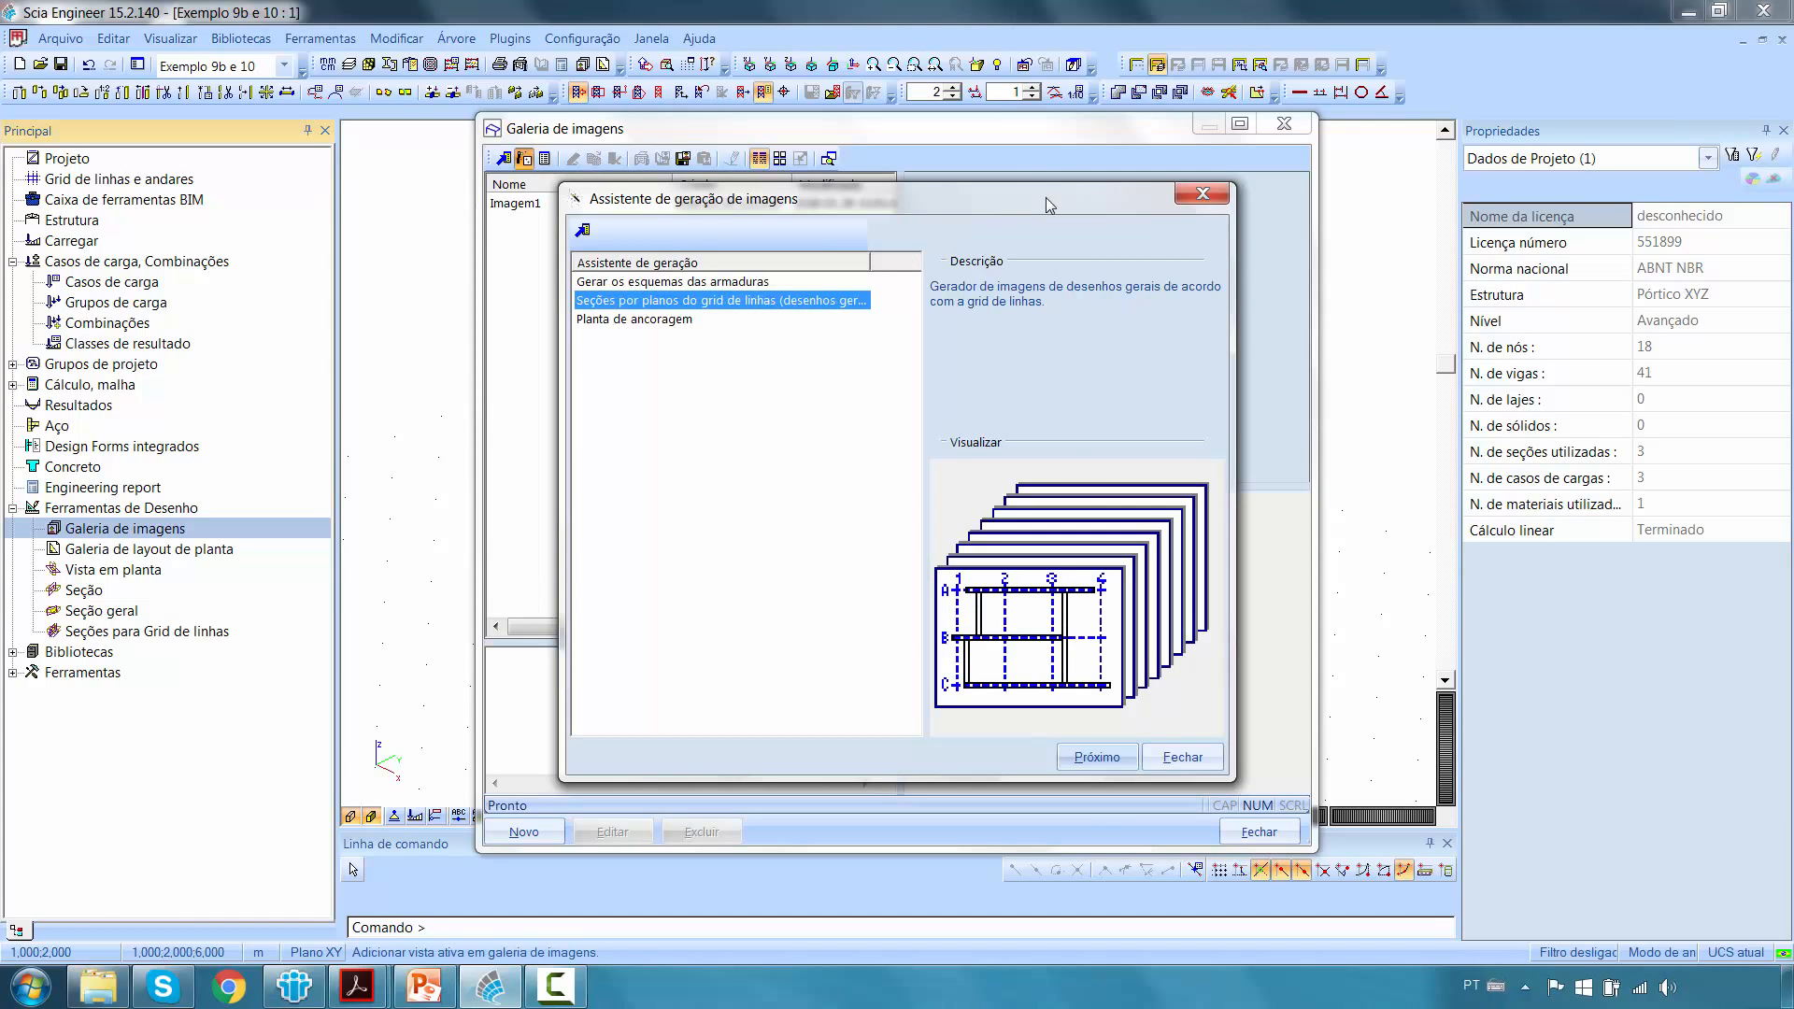
left_click(1203, 194)
left_click(1284, 124)
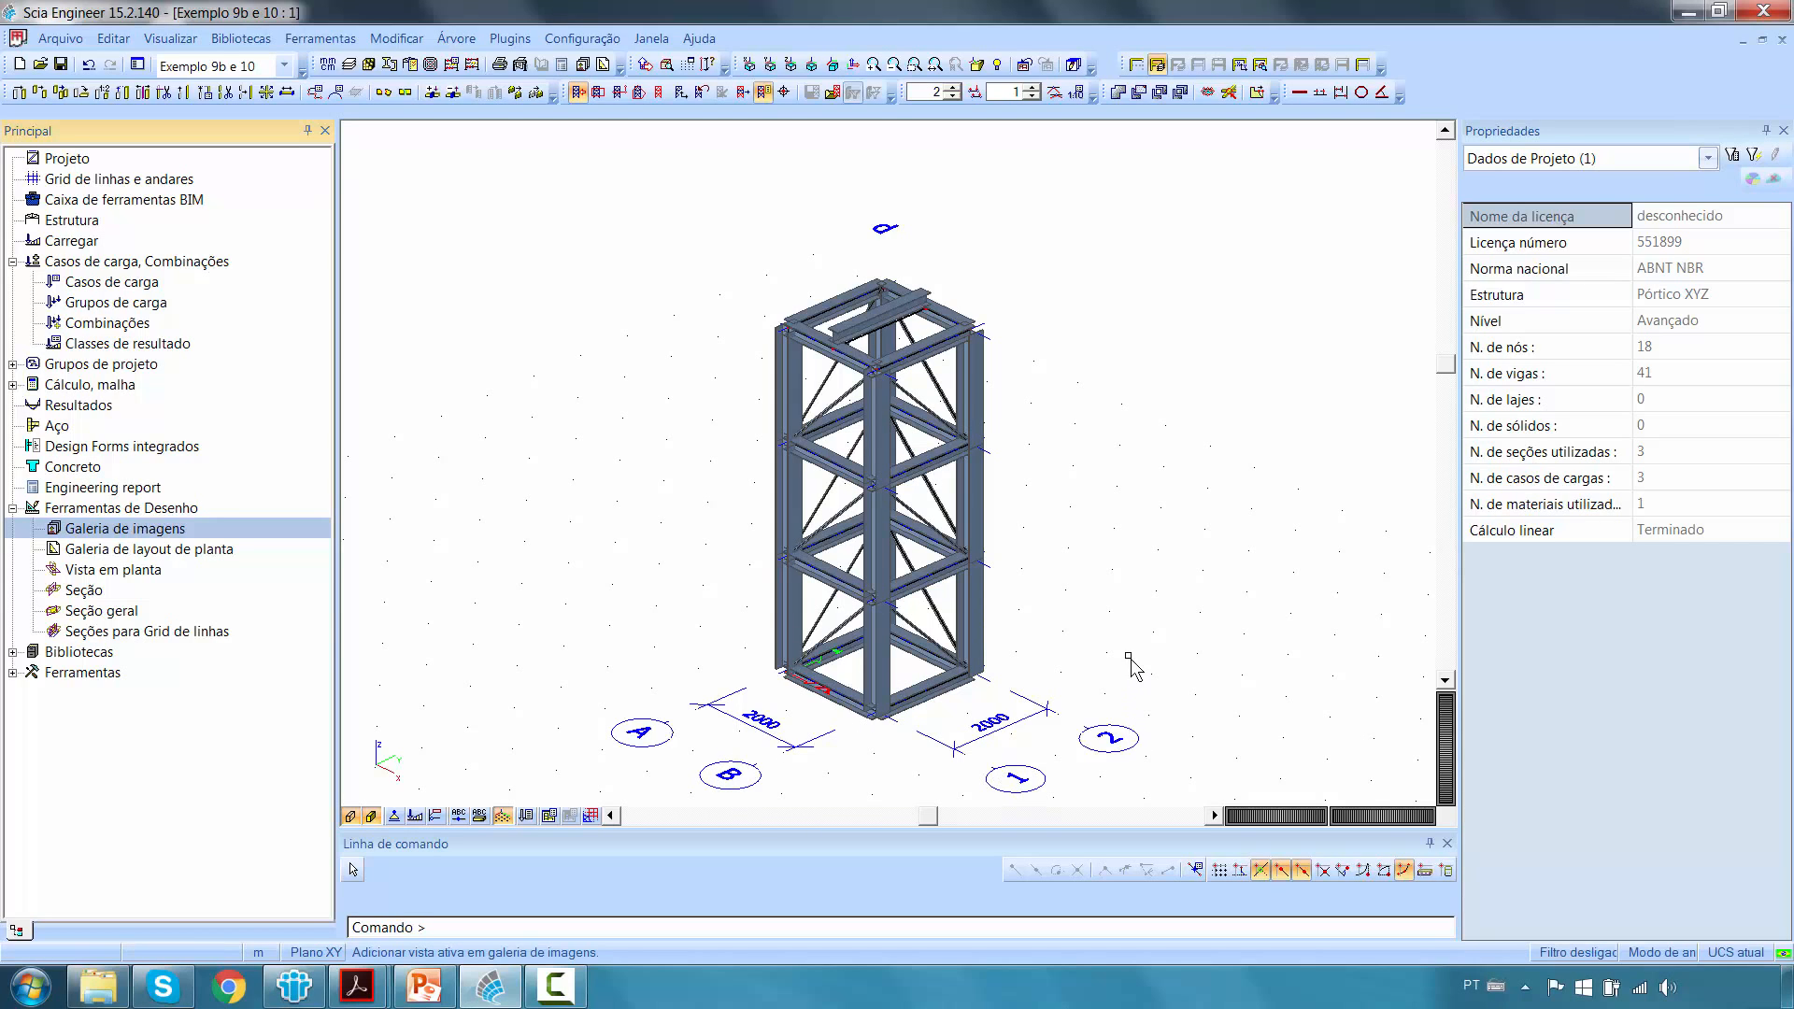
Start the image gallery's generation wizard for Seções por planos do grid de linhas.
right_click_drag(1140, 593, 1034, 599, "ctrl")
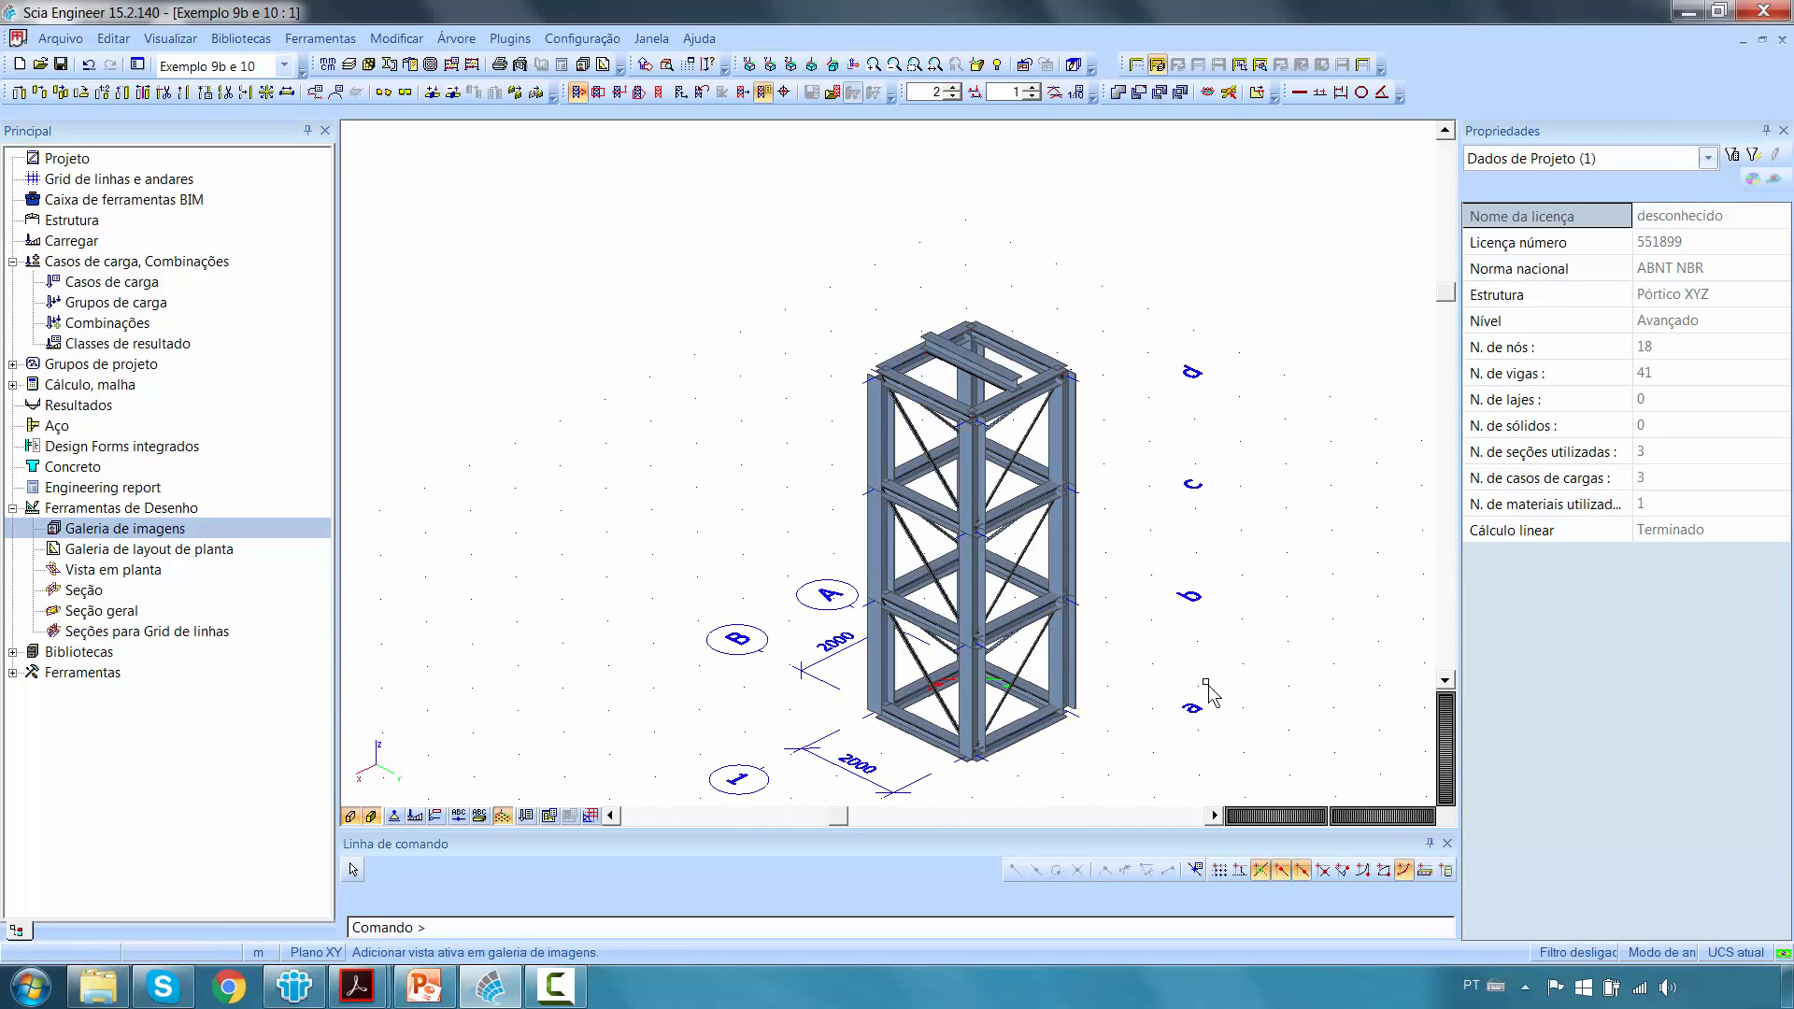
right_click_drag(1120, 624, 1239, 608, "ctrl")
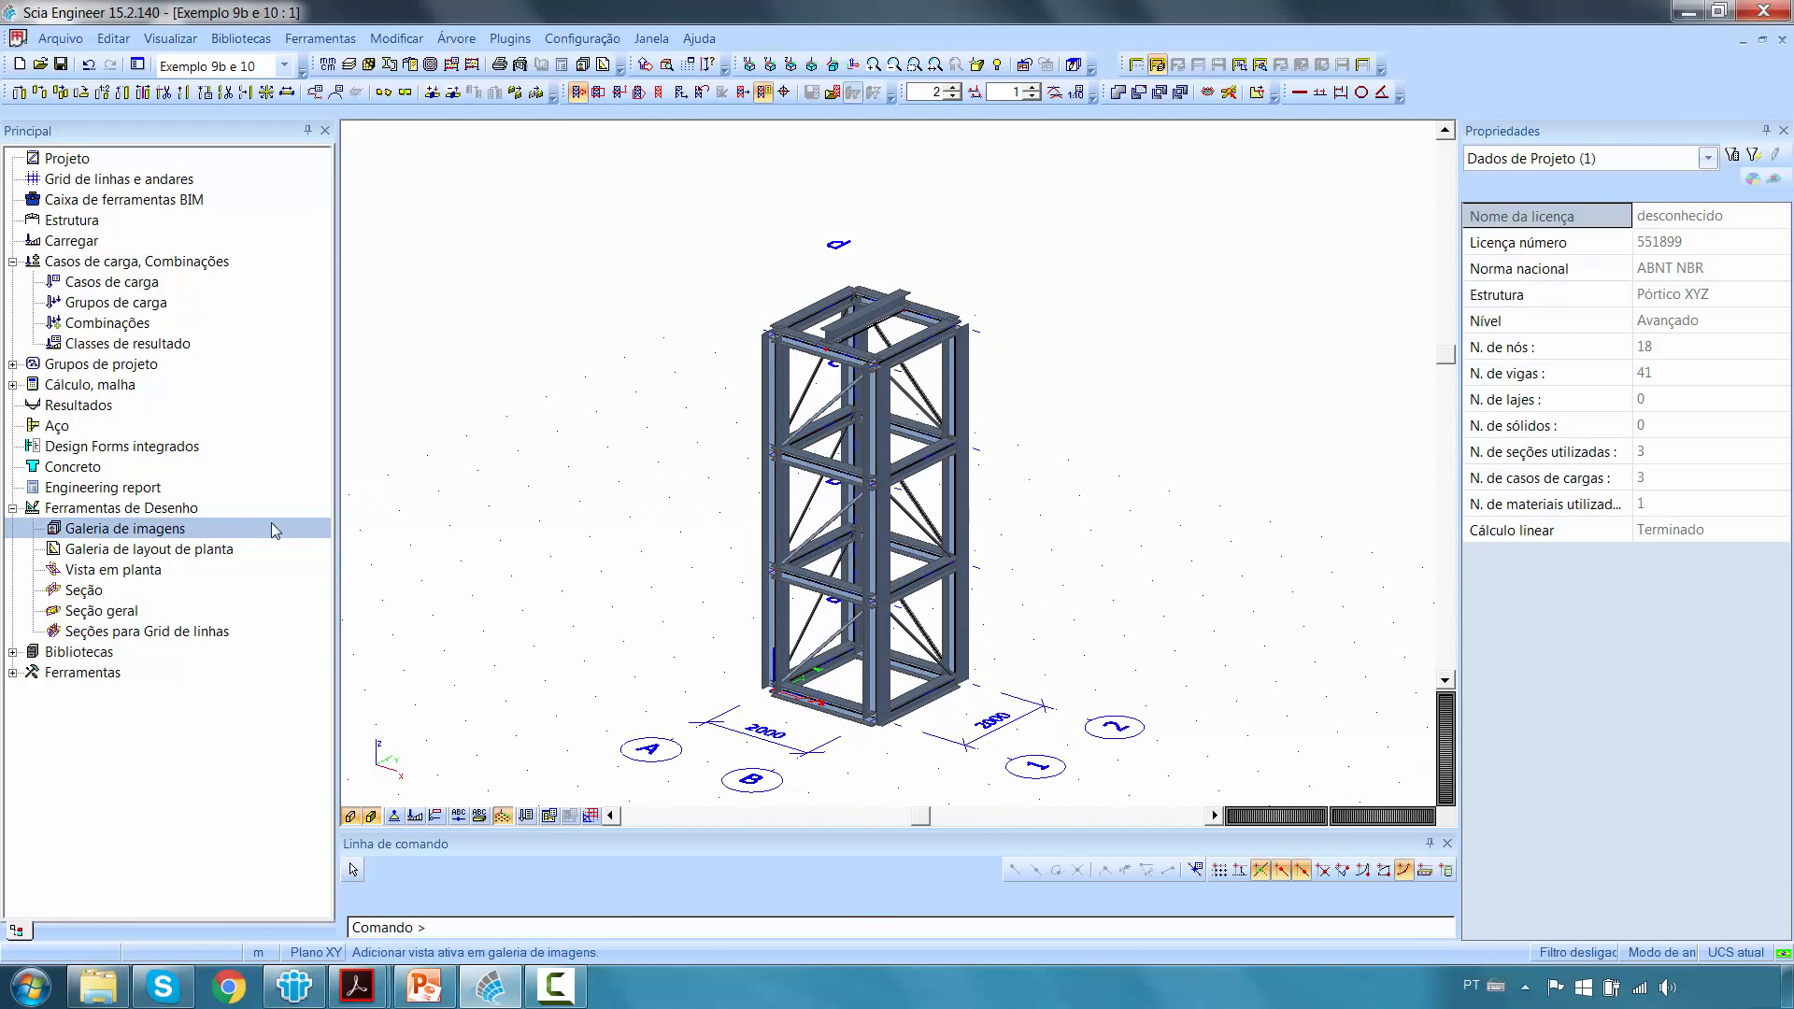
double_click(91, 529)
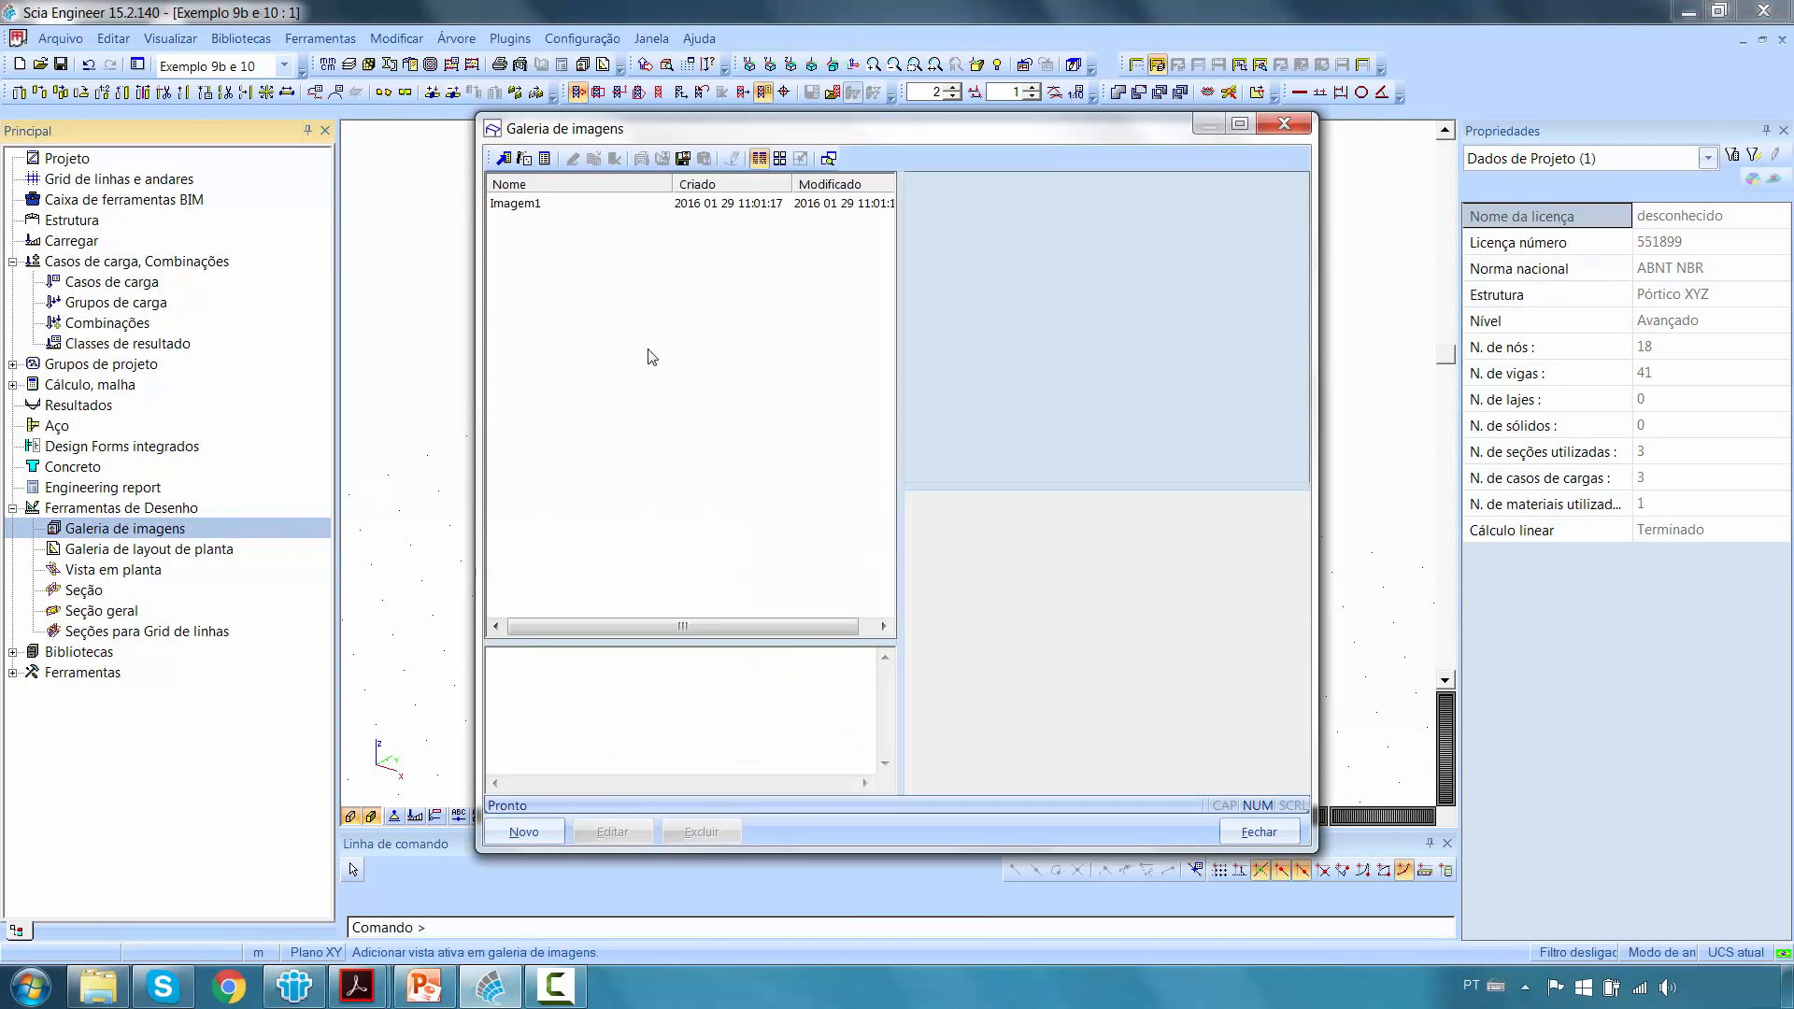
left_click(524, 158)
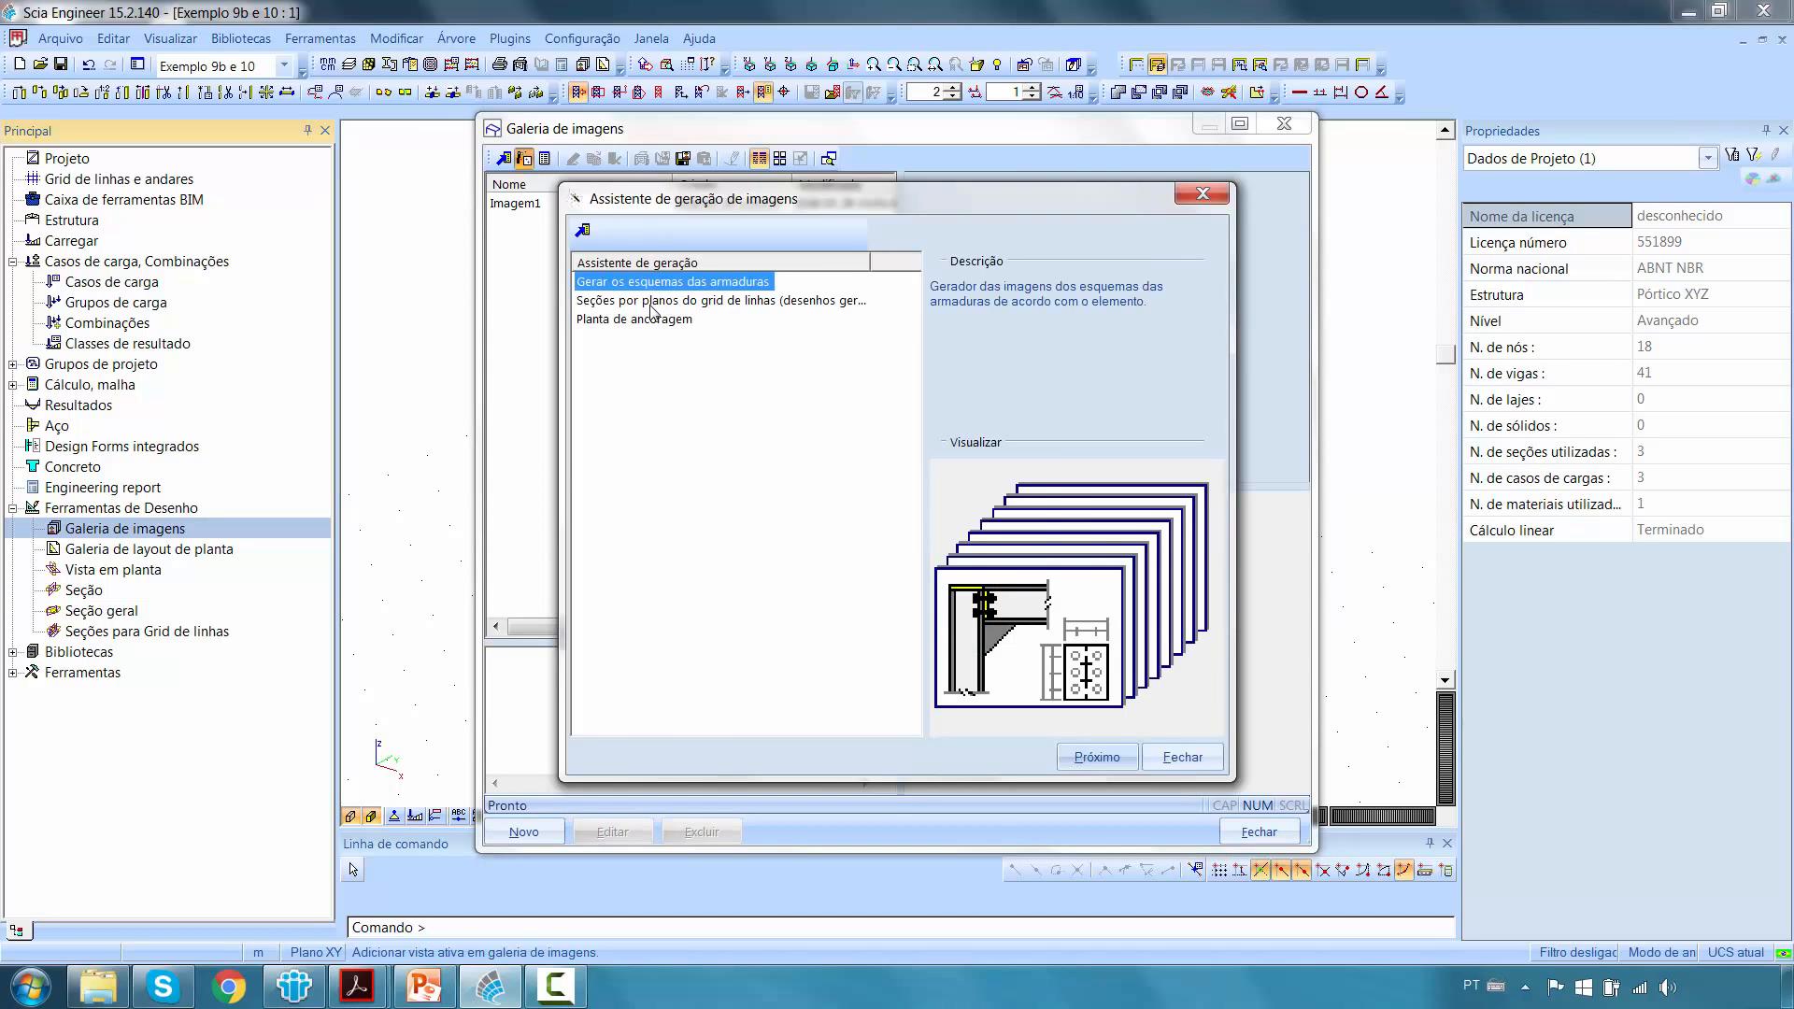
left_click(652, 303)
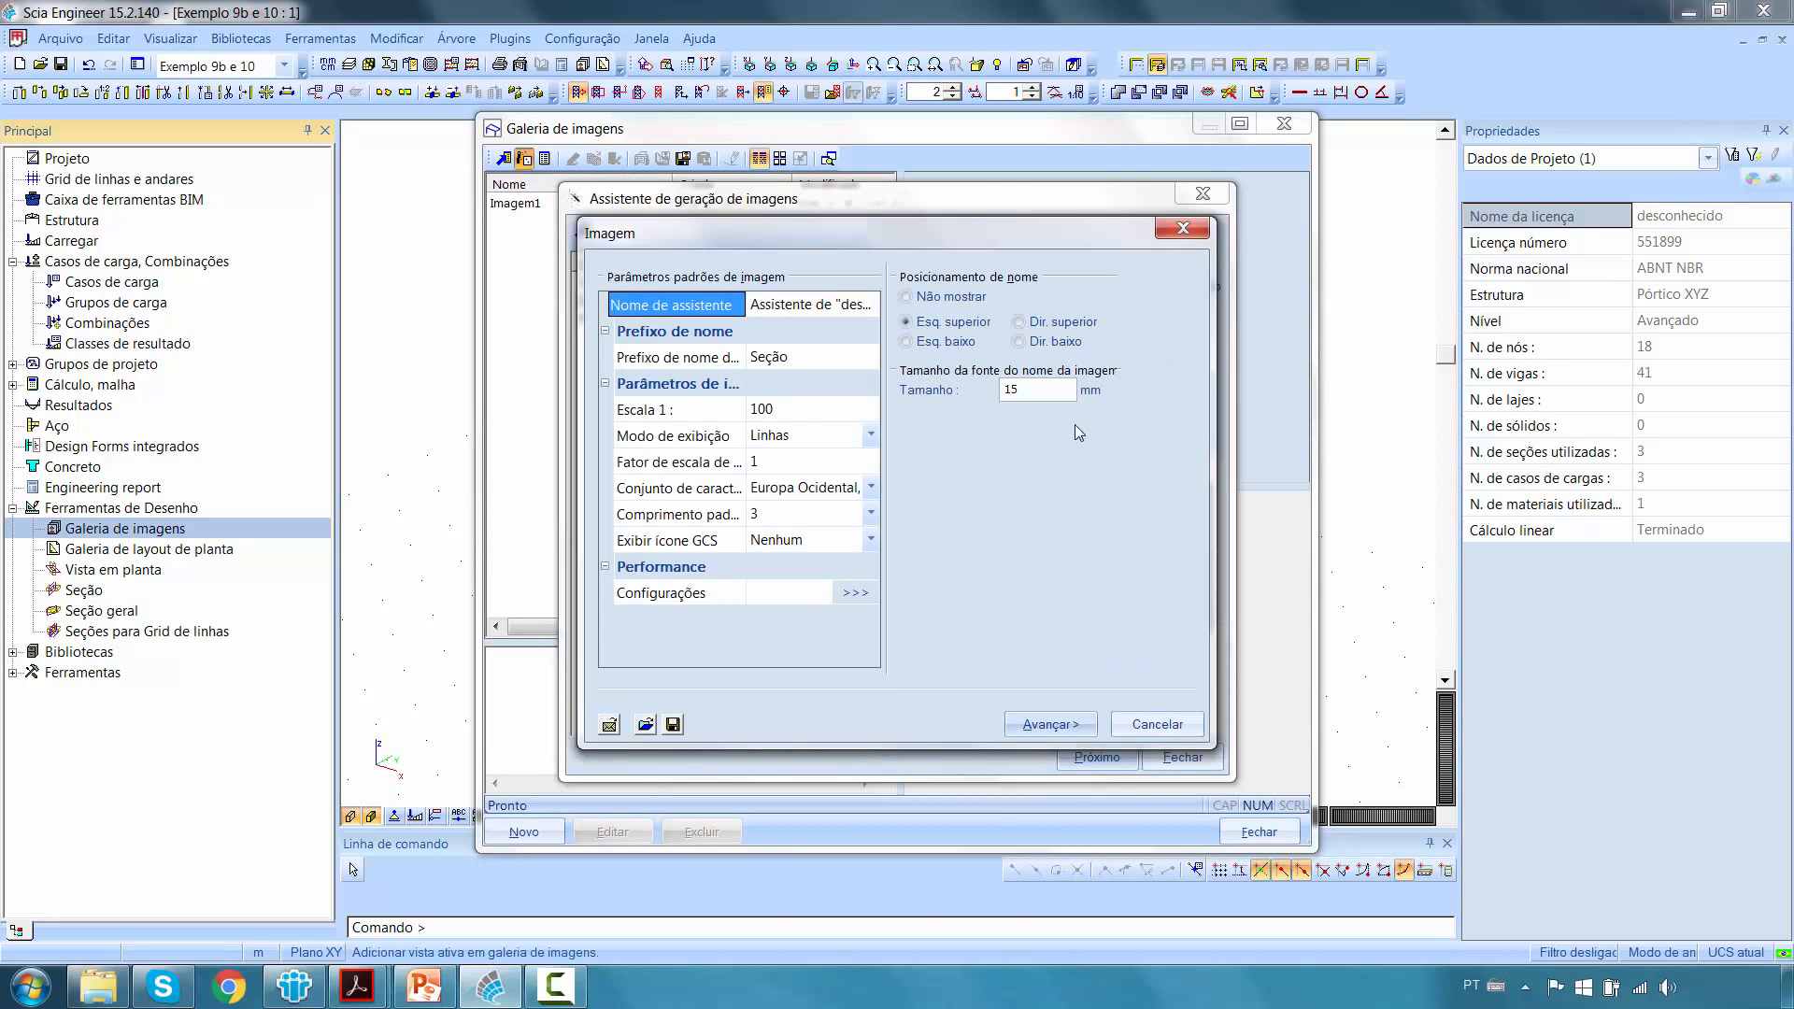
Set the image name font size to 2 mm and the image scale to 1:50, and accept these image parameters.
left_click_drag(1026, 390, 1004, 389)
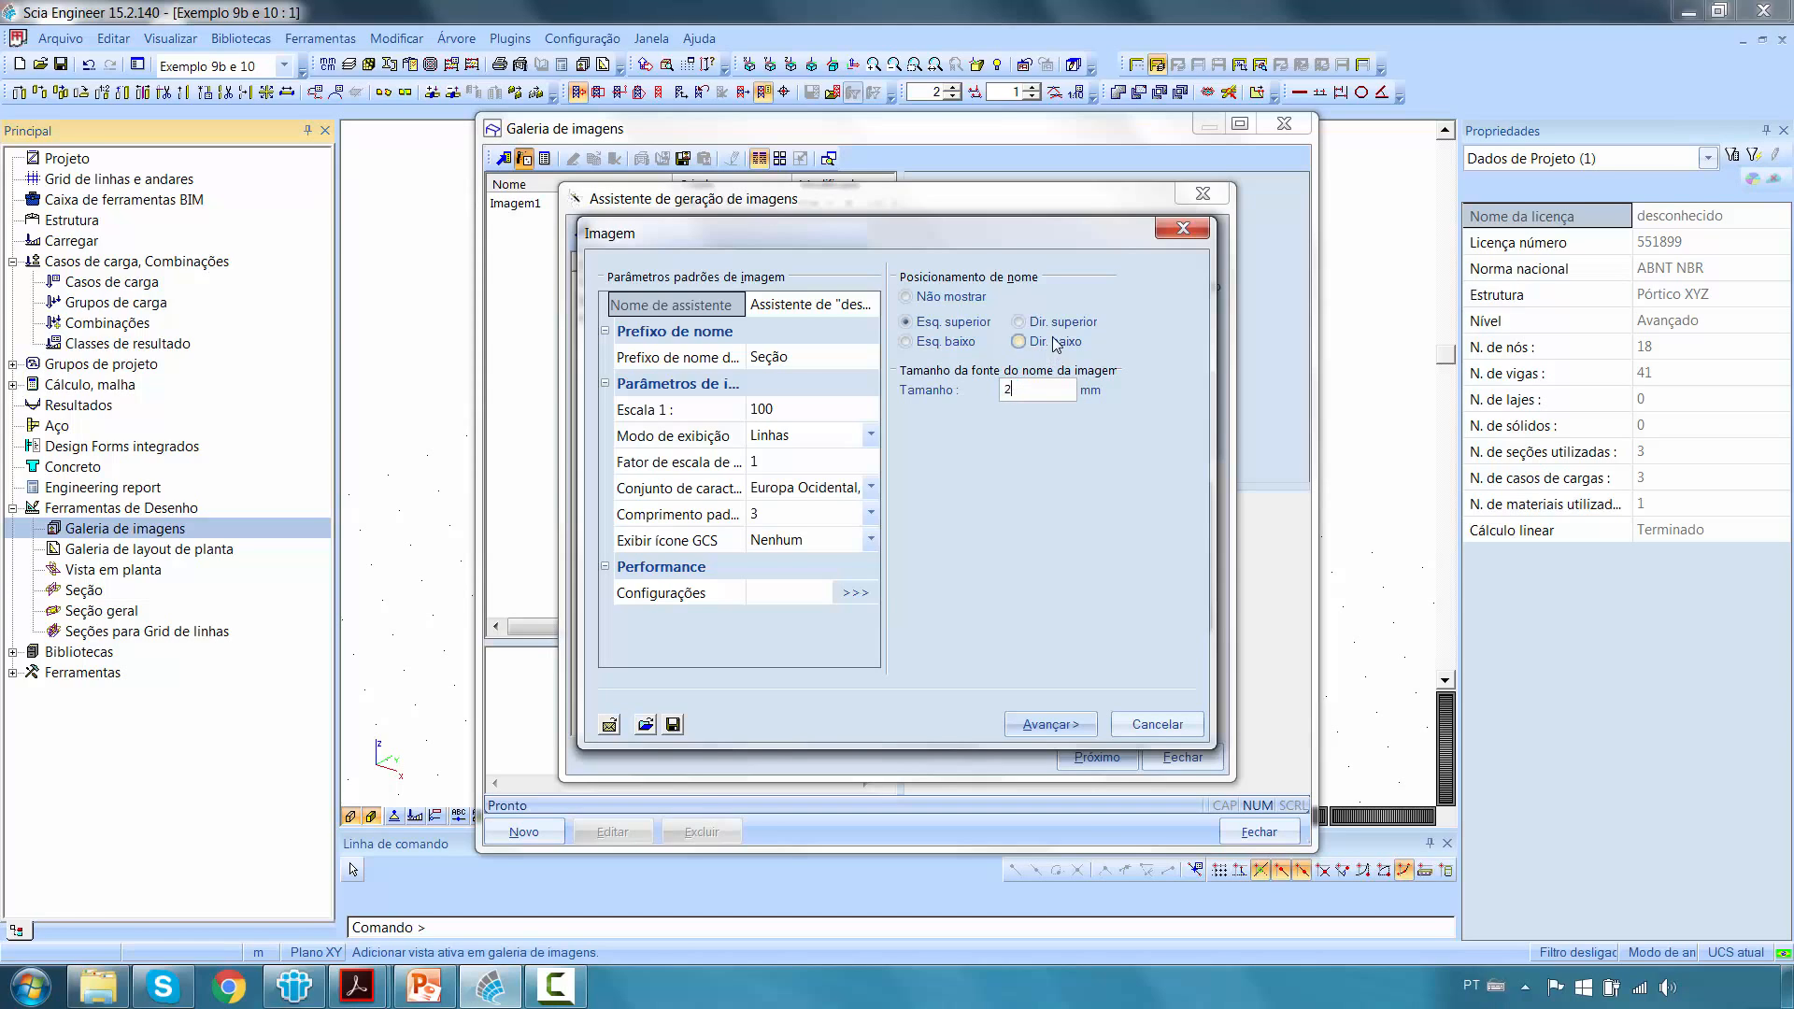
type("2")
left_click(808, 412)
type("50")
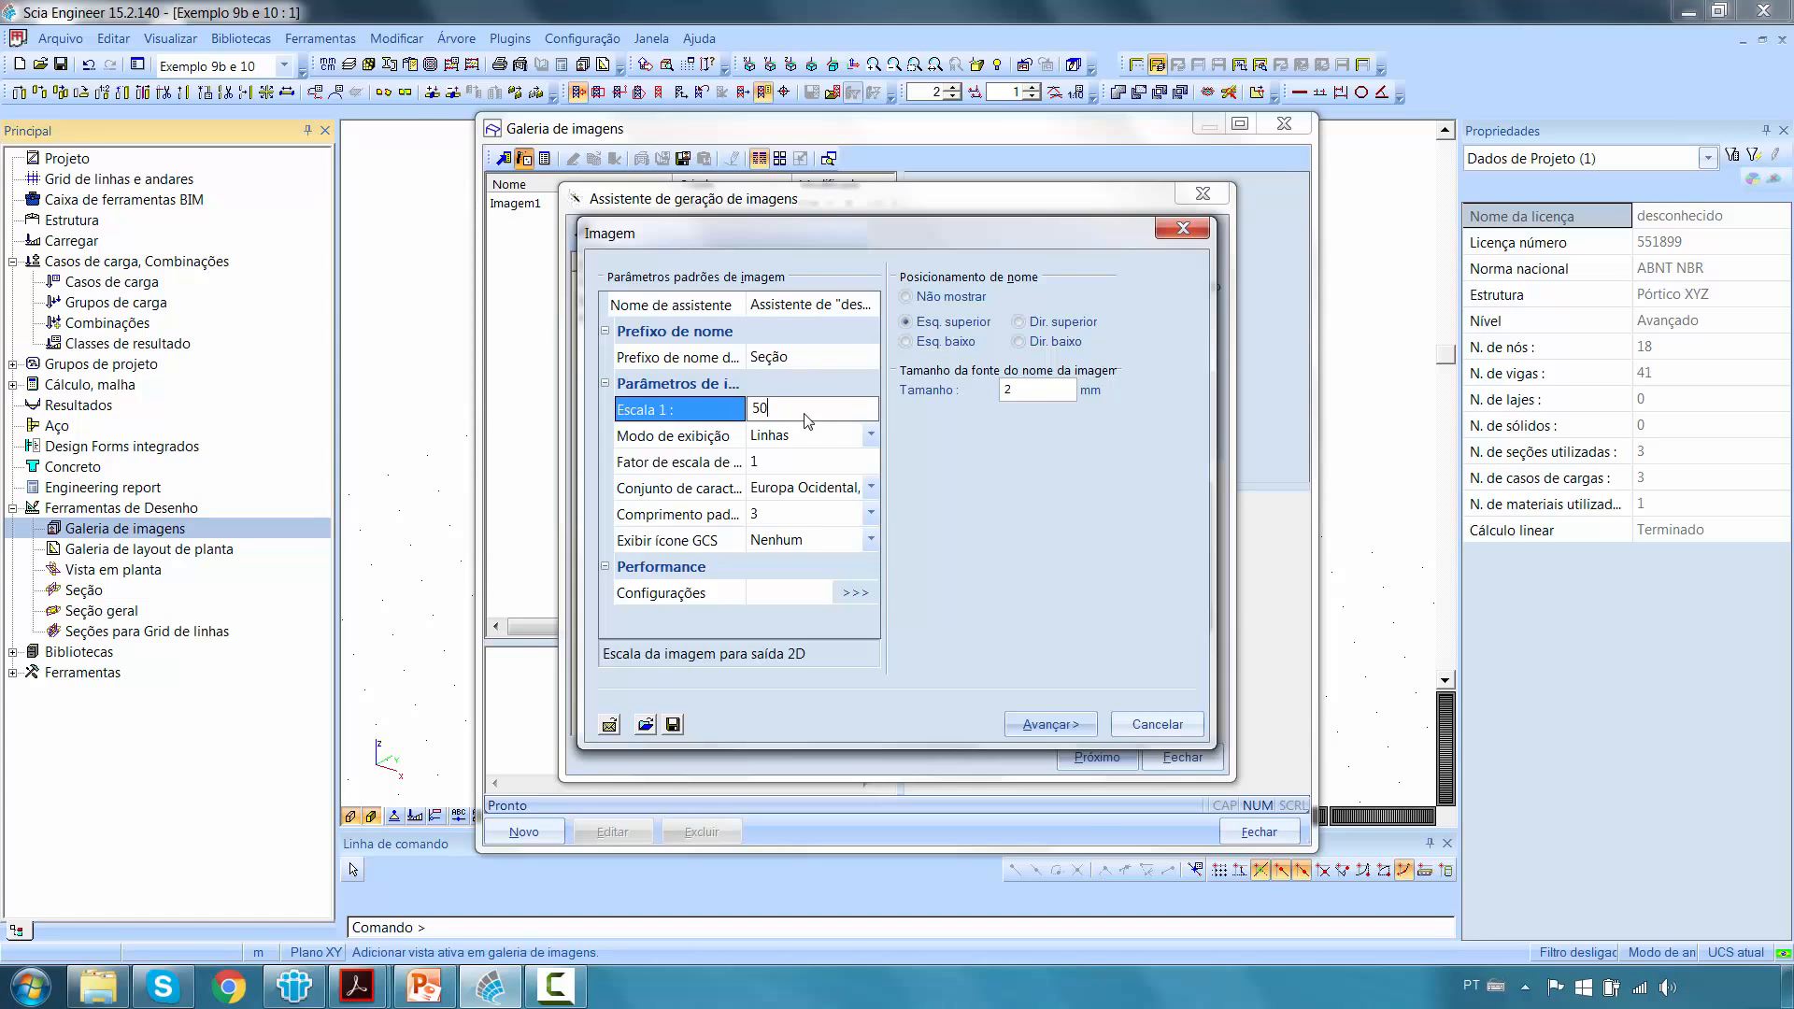
left_click(1060, 725)
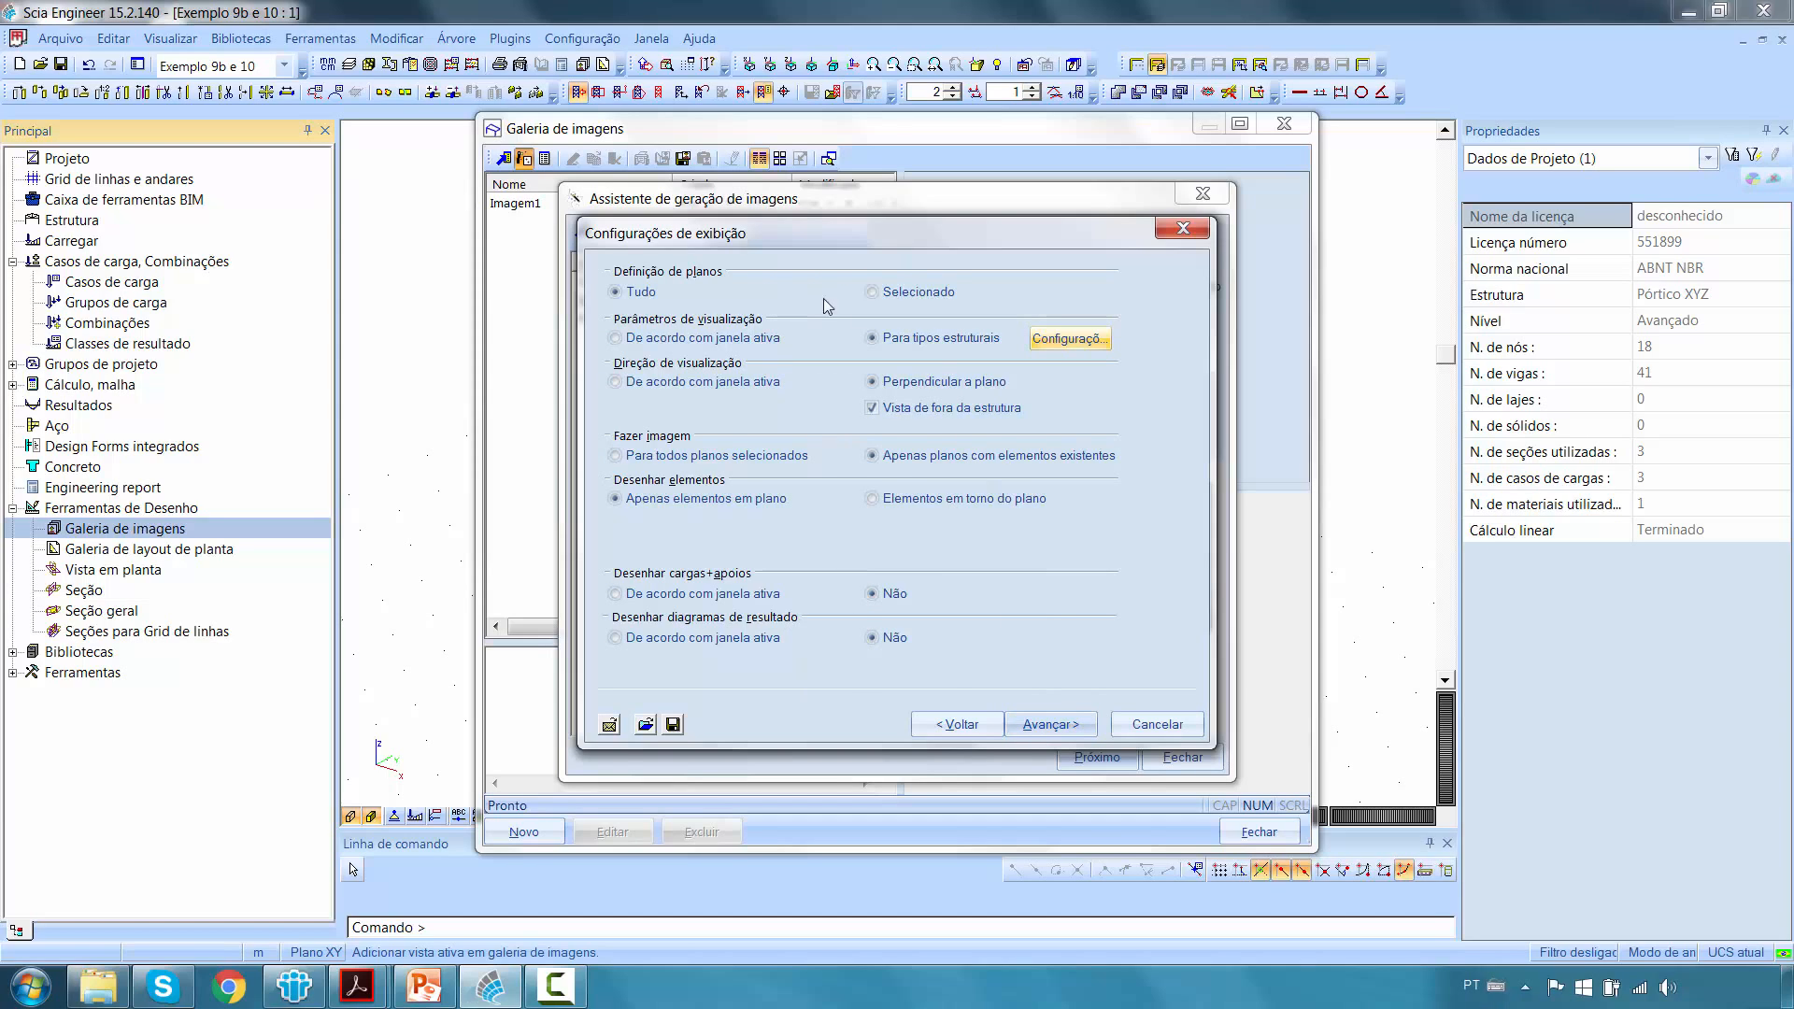
Generate the section images for all grid planes with the default display settings and close the wizard.
left_click(1065, 725)
left_click(1072, 728)
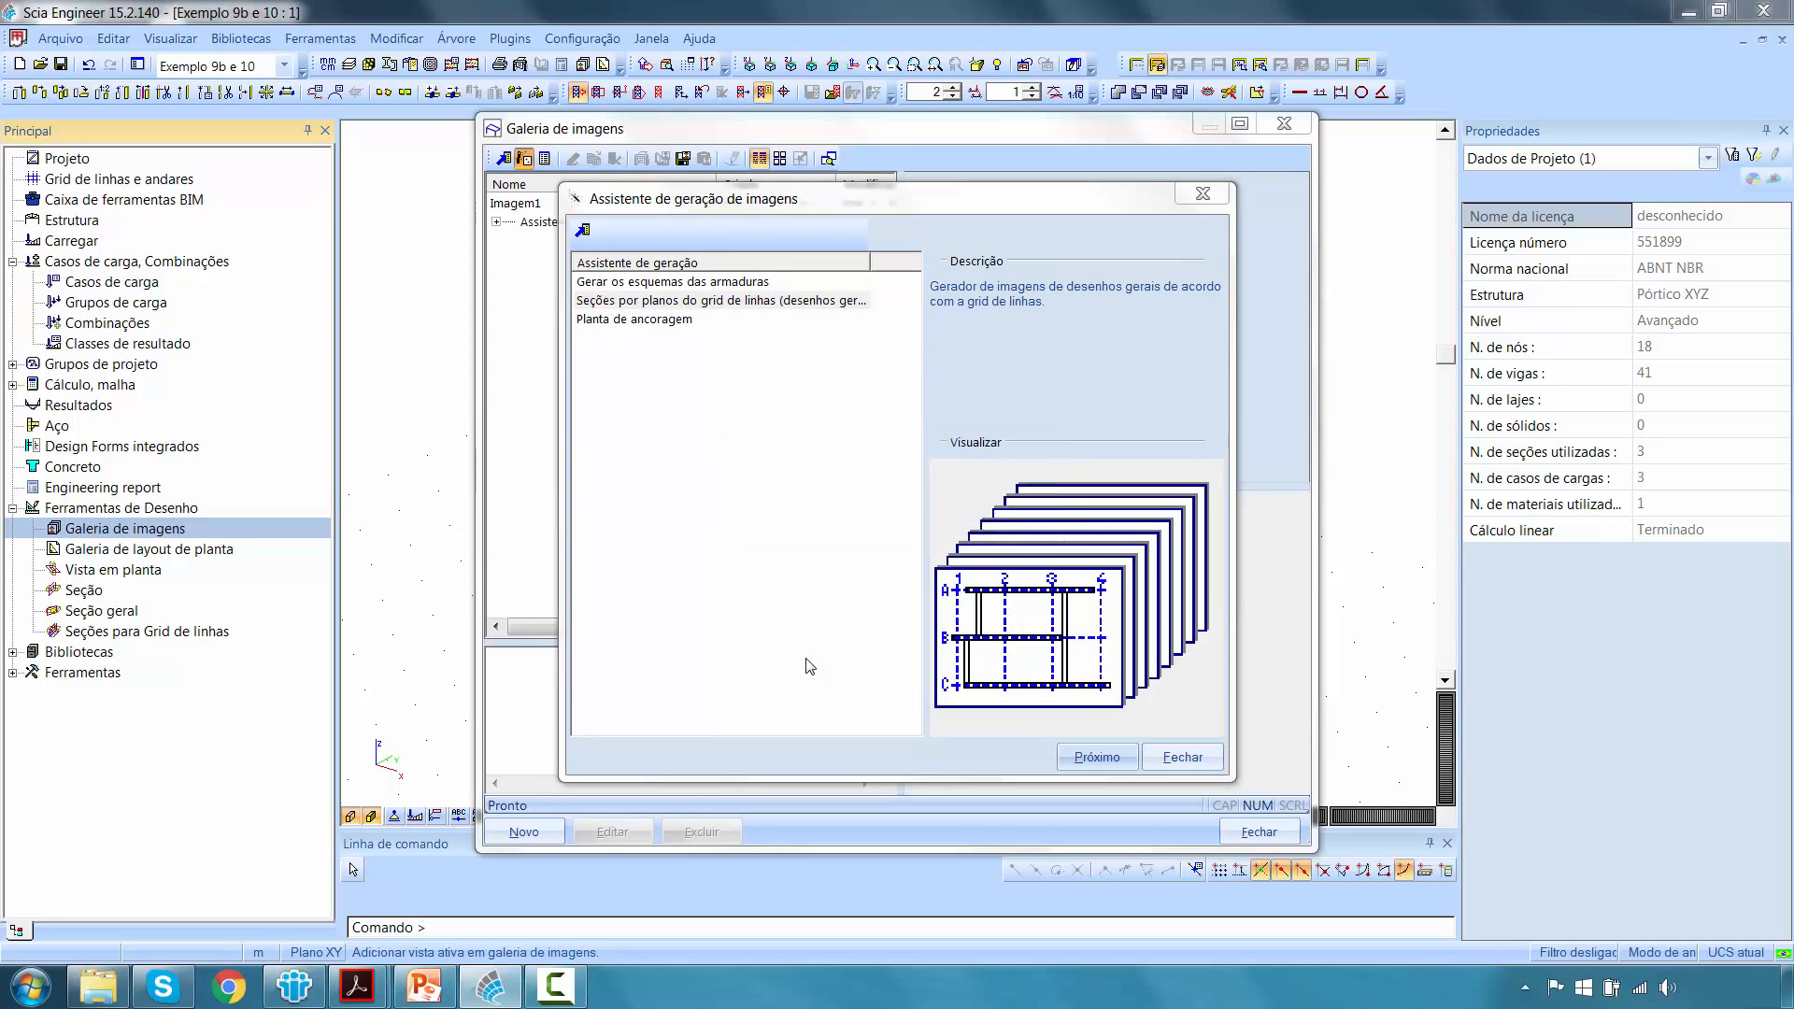
left_click(893, 507)
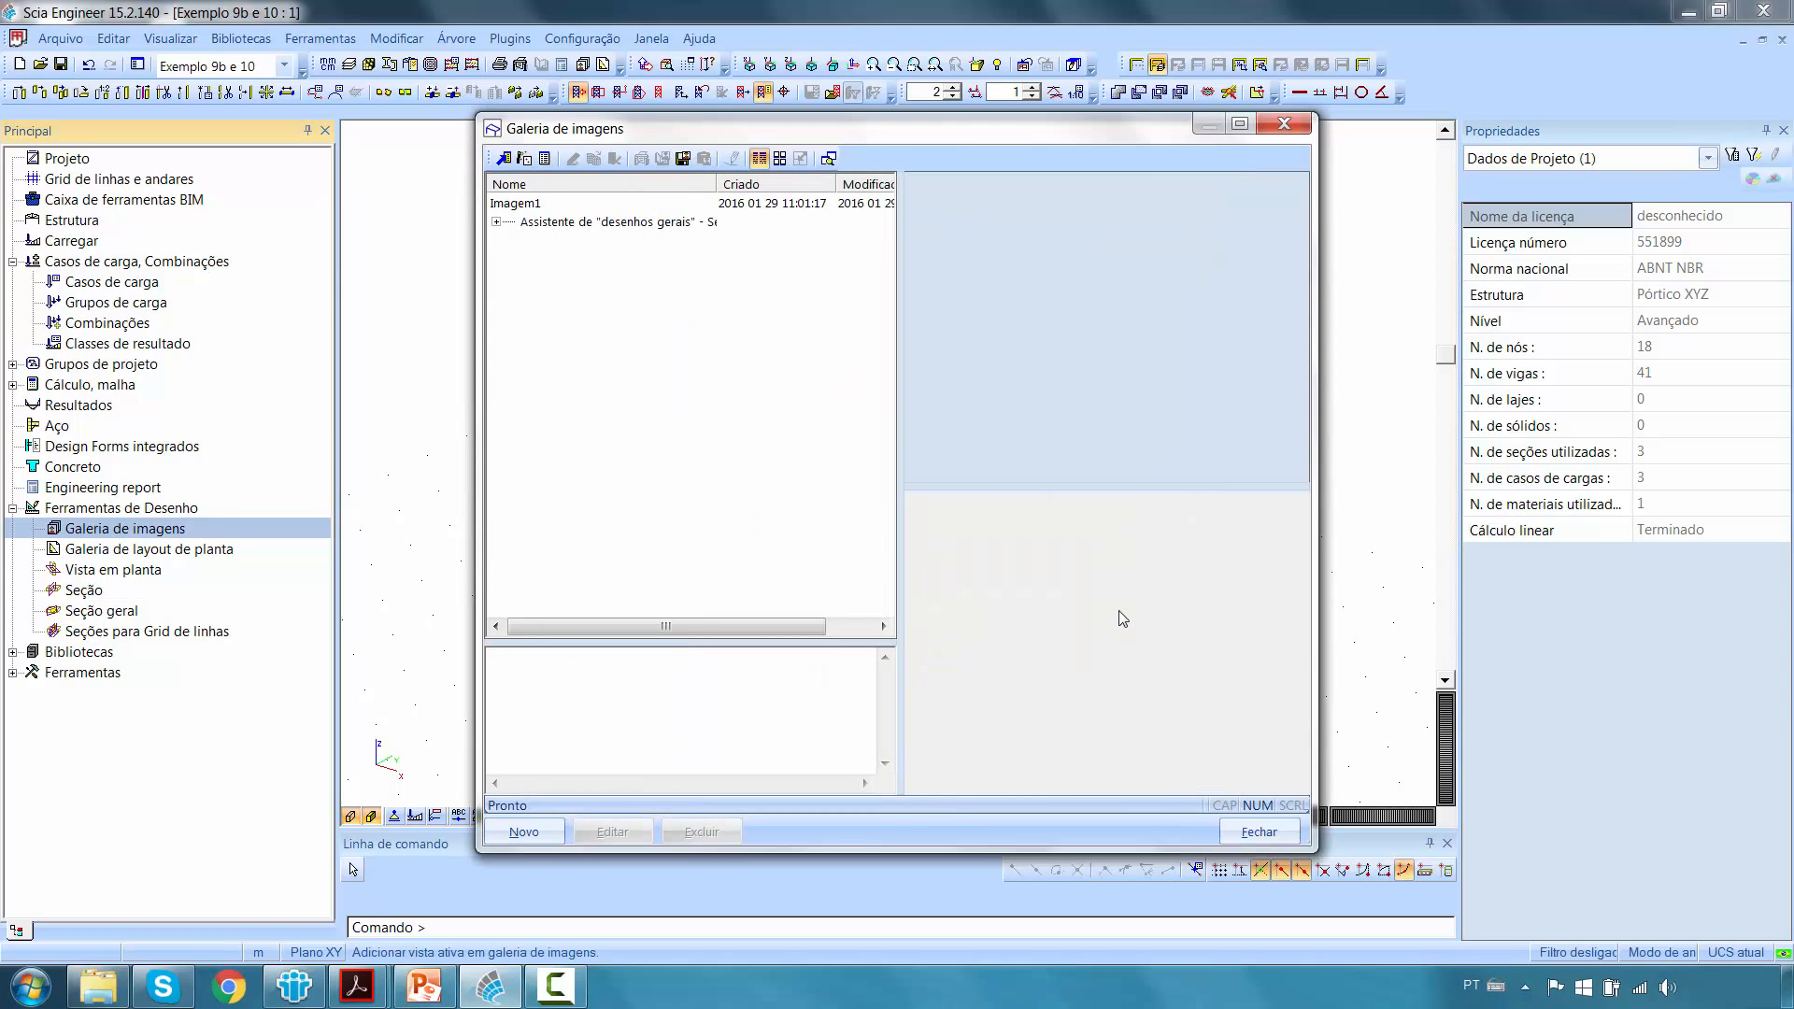
Expand the generated general drawings set and preview its grid sections, ending on Seção - B.
left_click(497, 222)
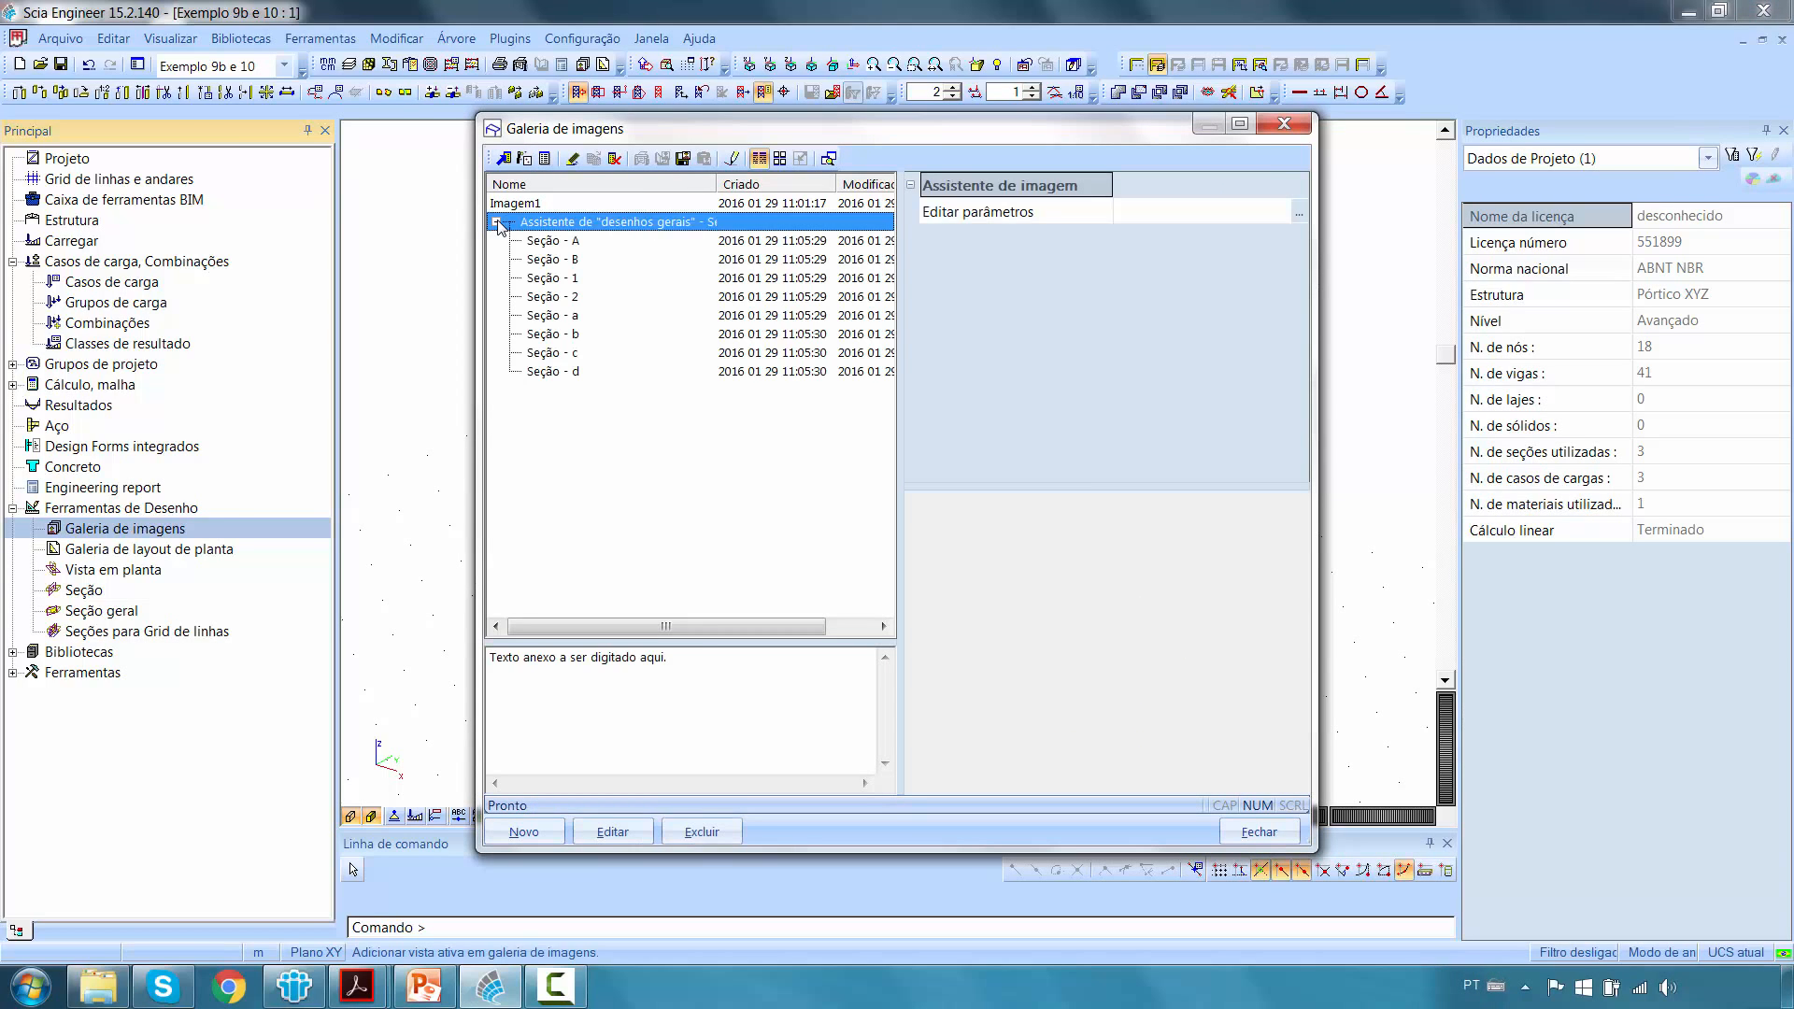
left_click(542, 242)
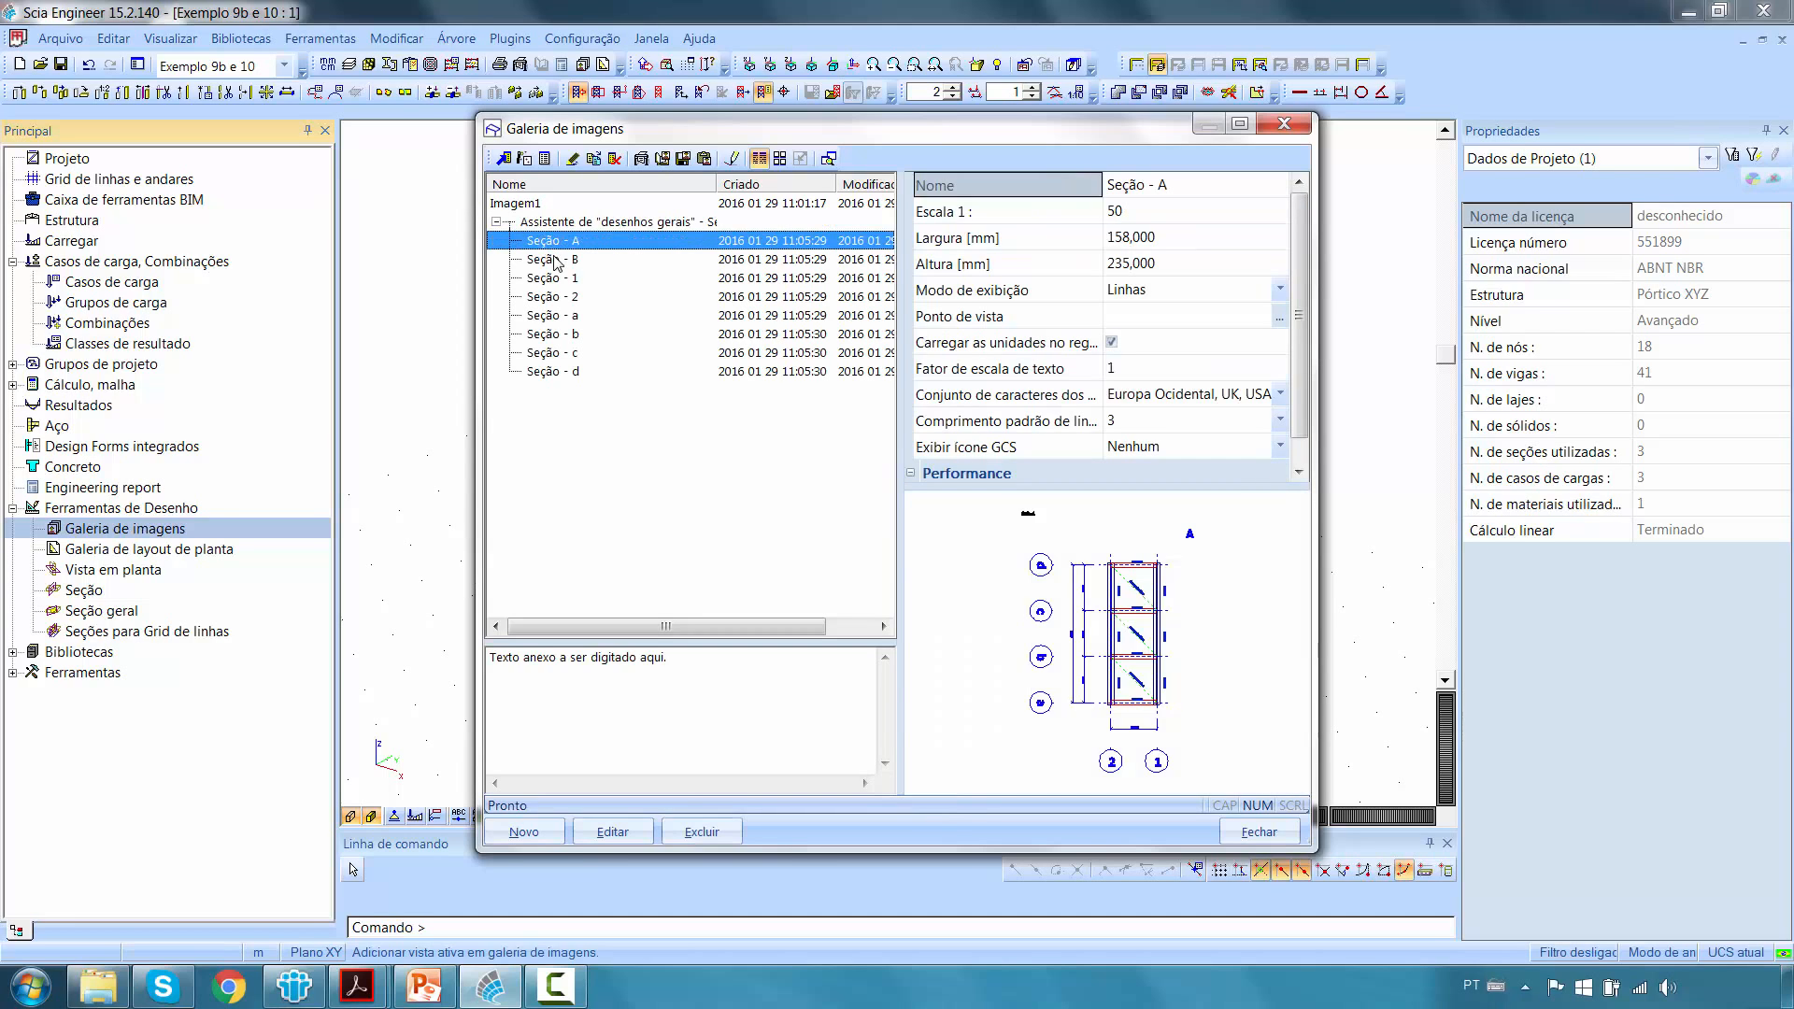
key("Down")
key("Down")
key("Down")
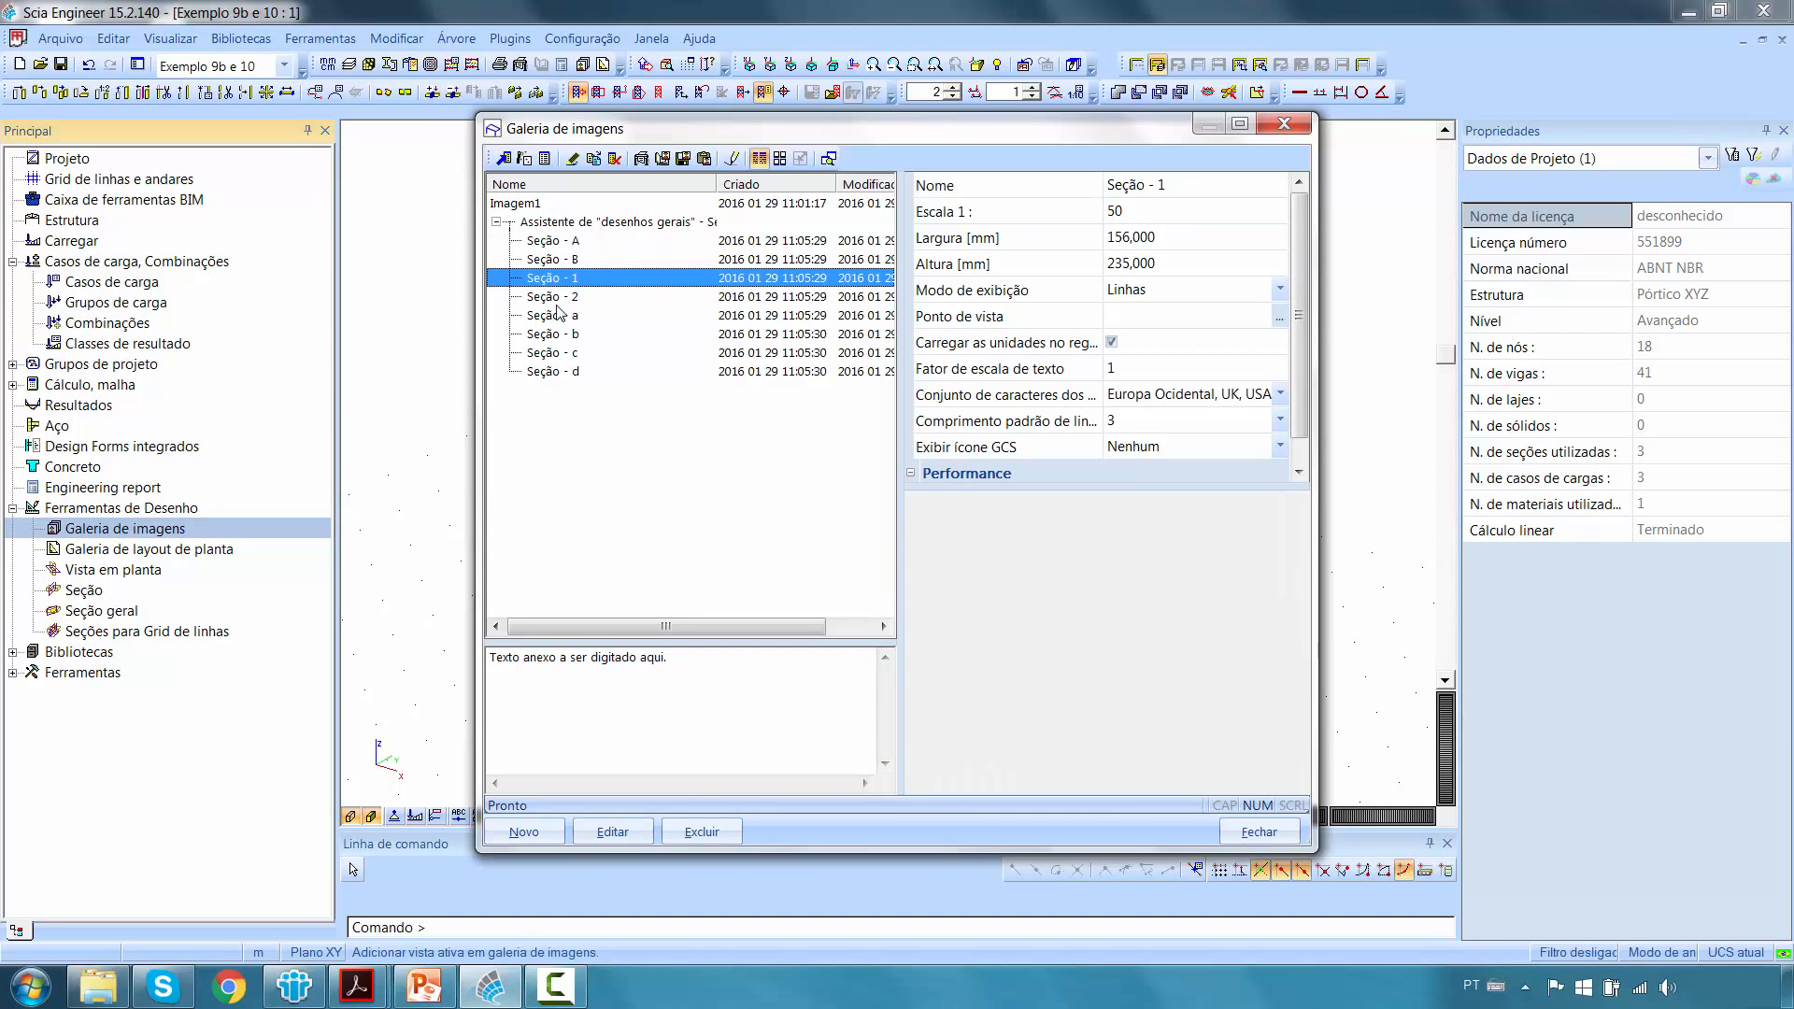
left_click(557, 320)
left_click(561, 335)
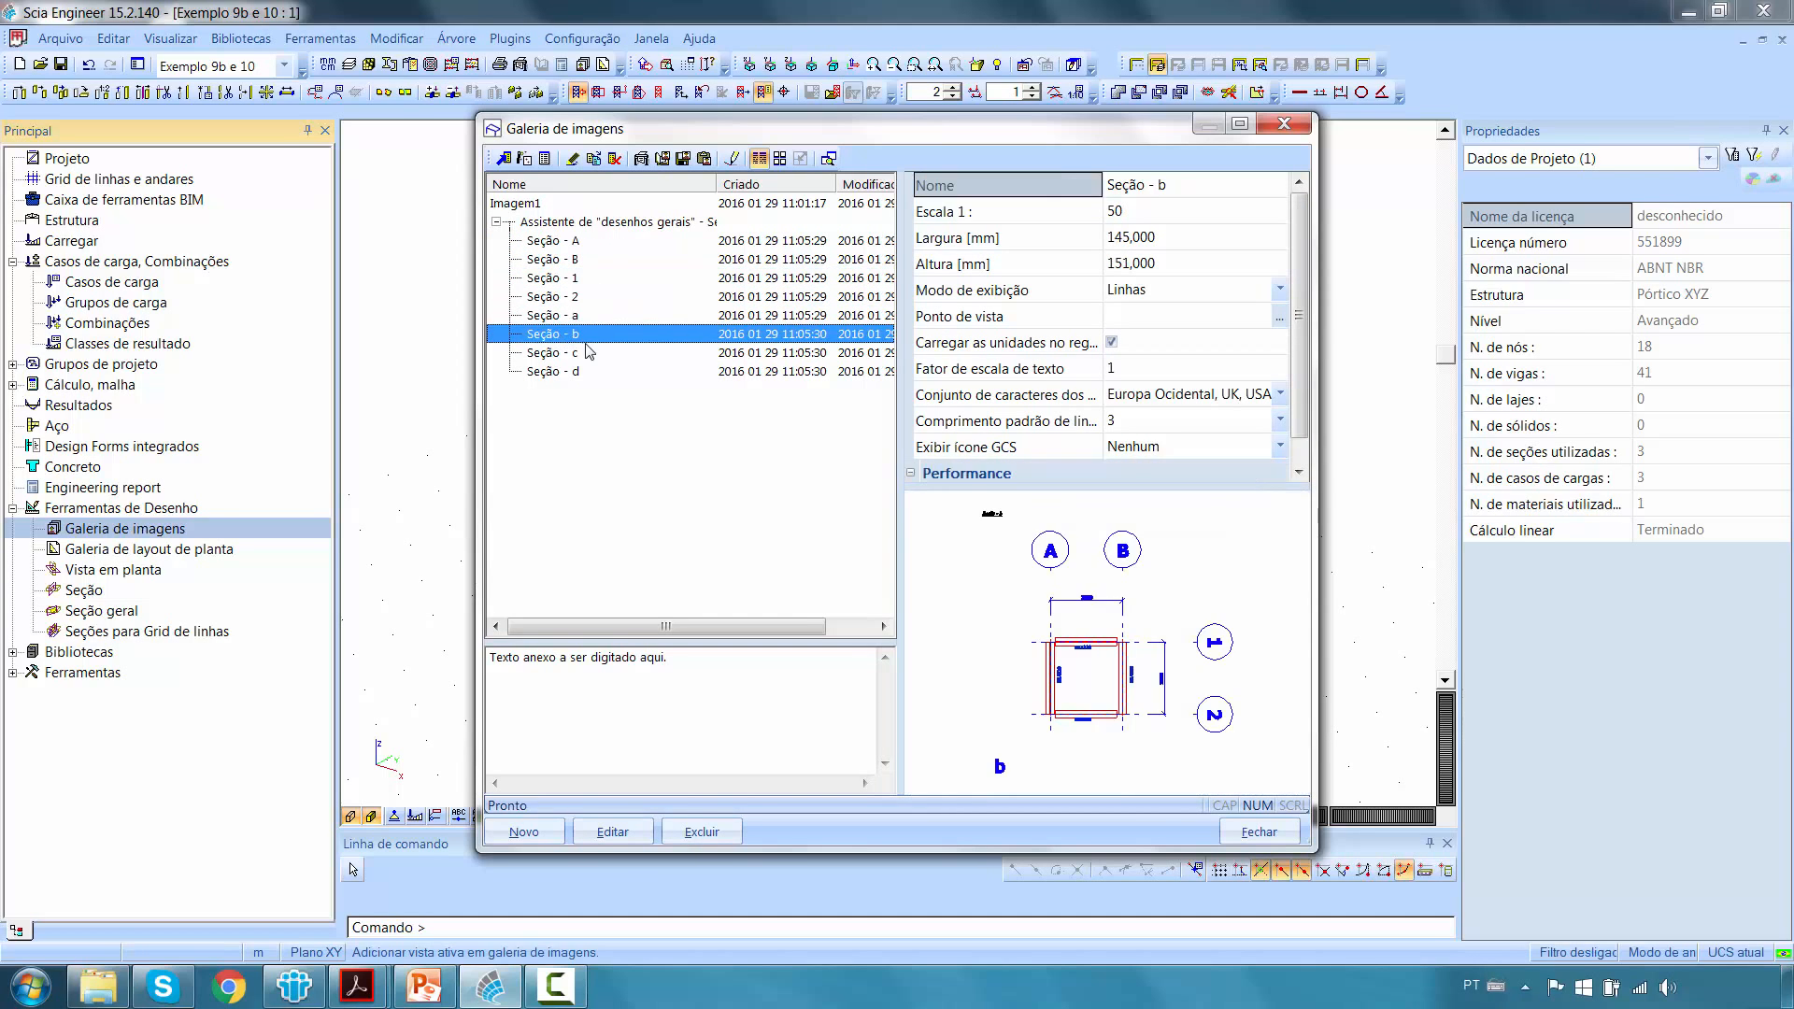
left_click(560, 278)
left_click(565, 261)
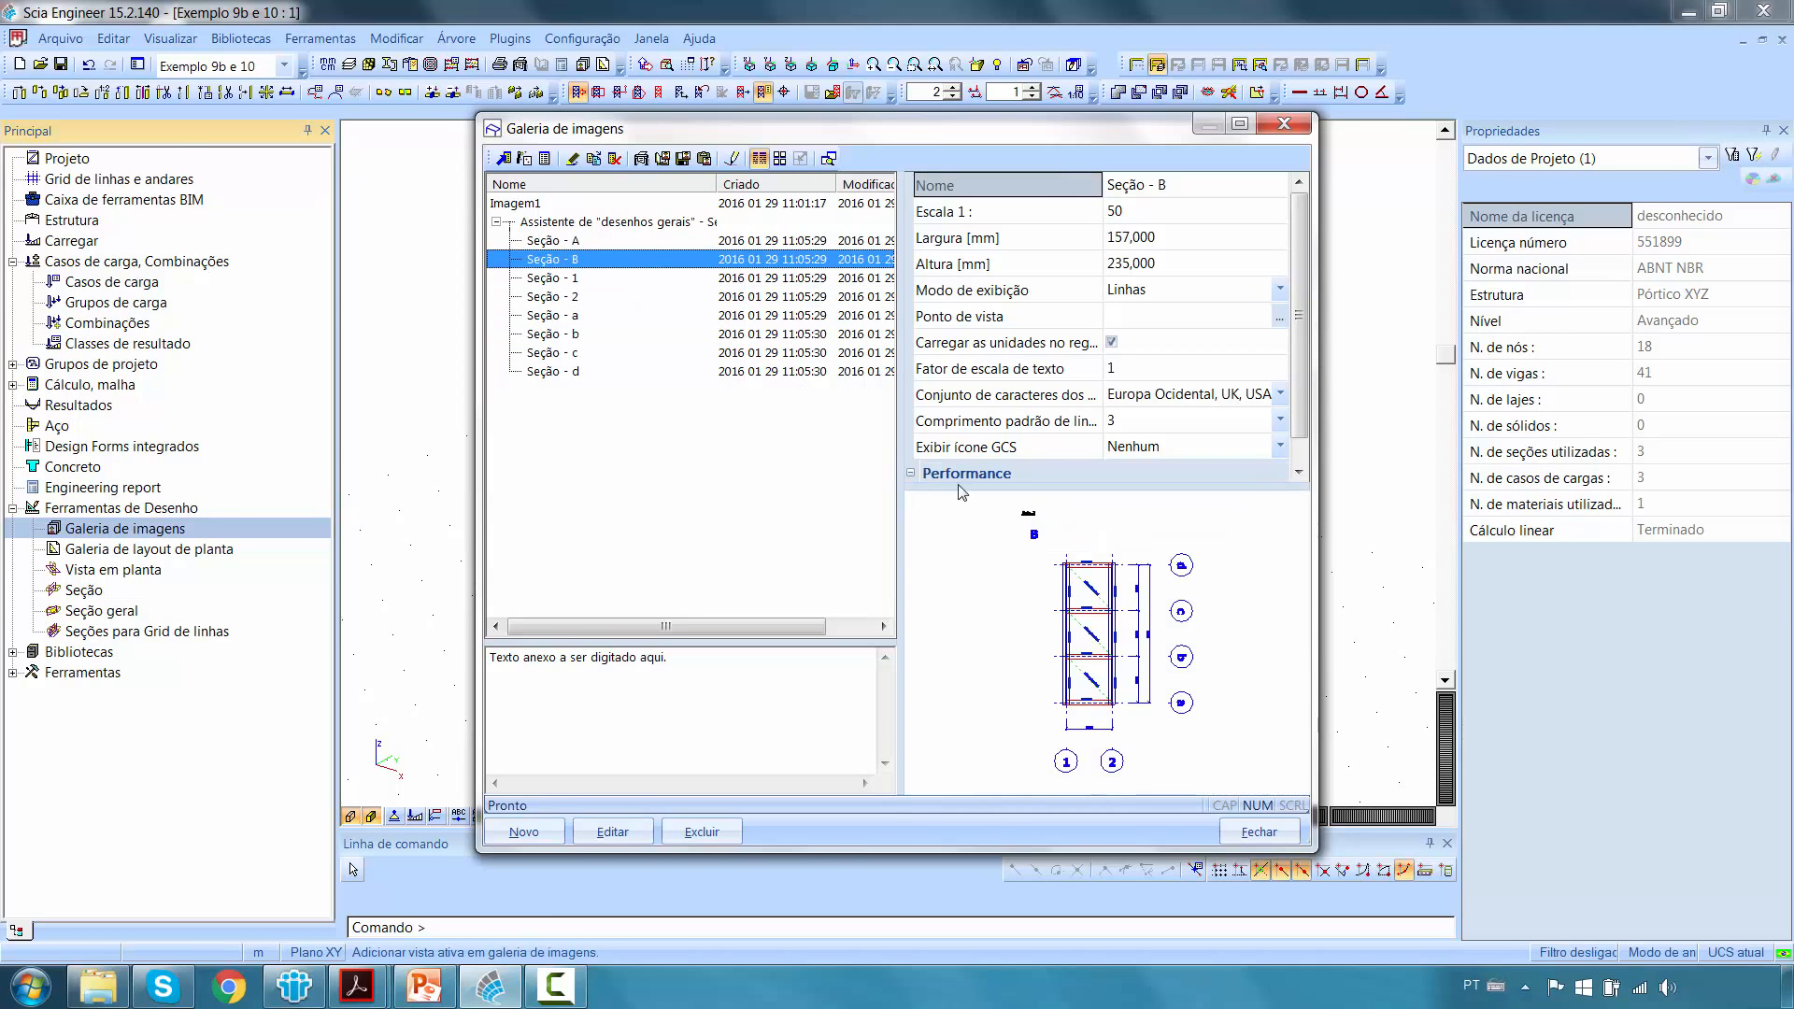
Inspect Seção - B's profile labels and dimensions in the gallery item editor, close it without saving, and examine the drawing's preview up close.
double_click(1100, 599)
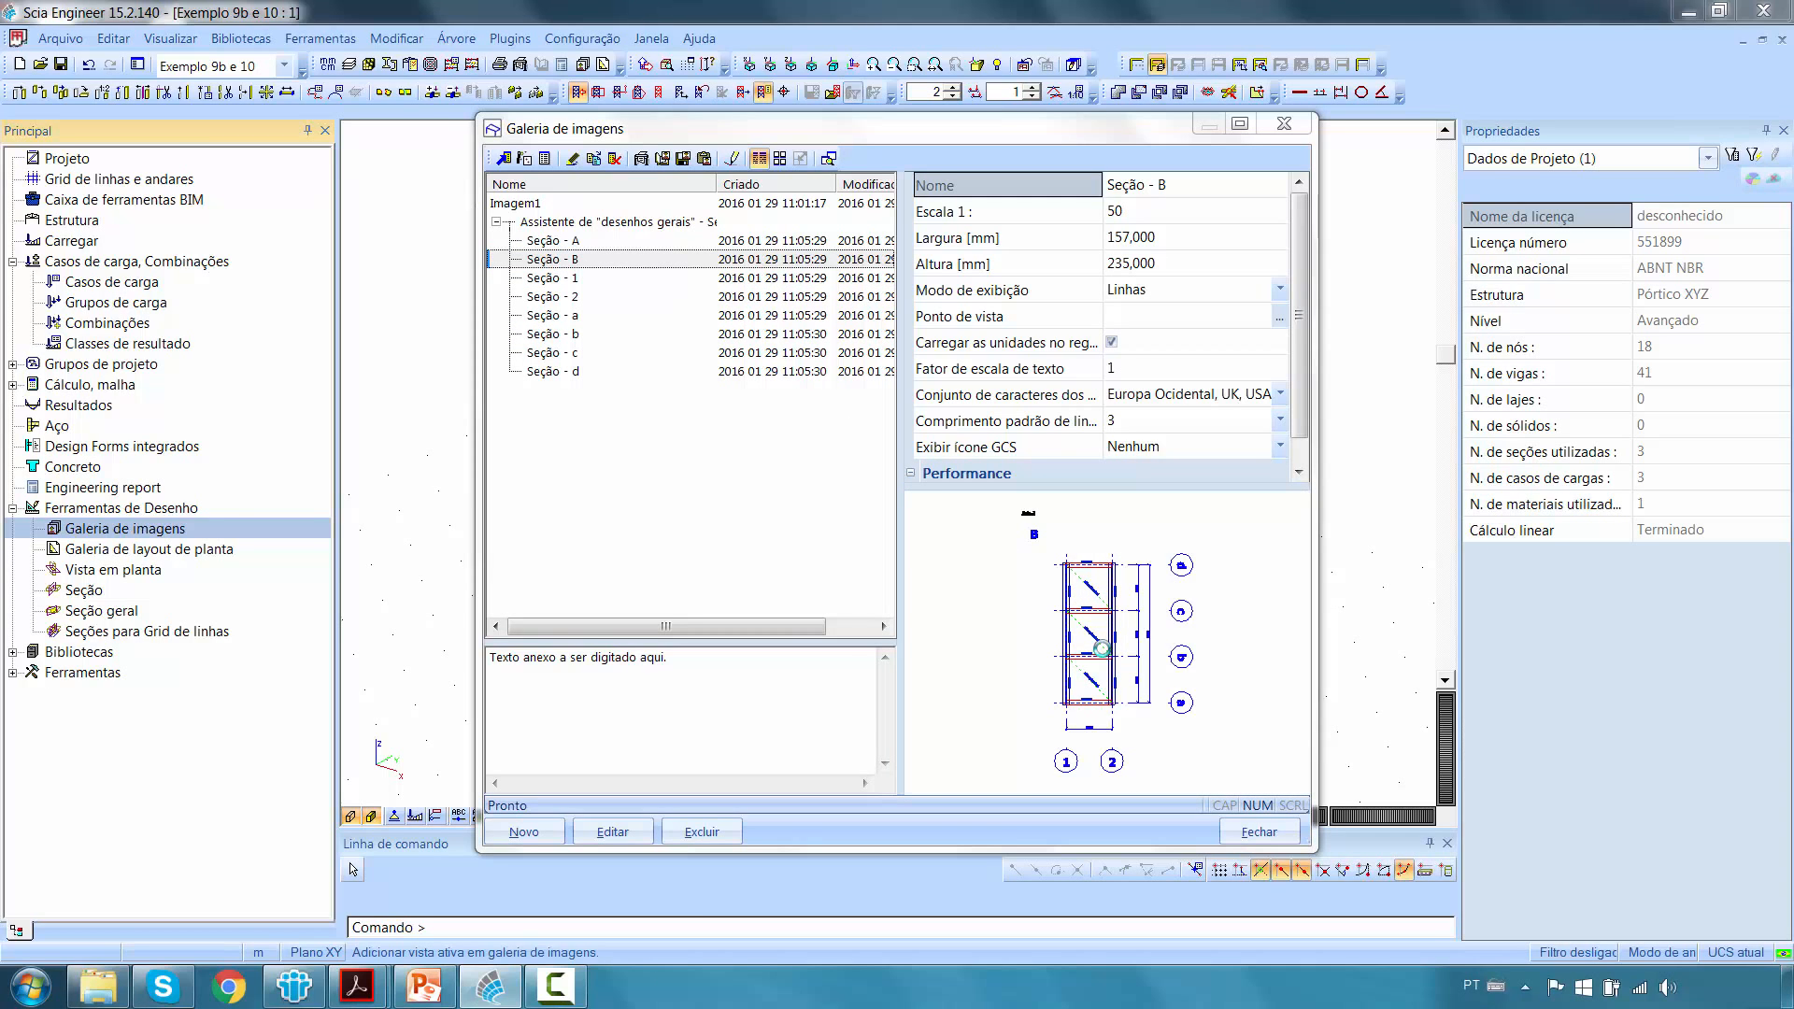
scroll(716, 468, "up", 5)
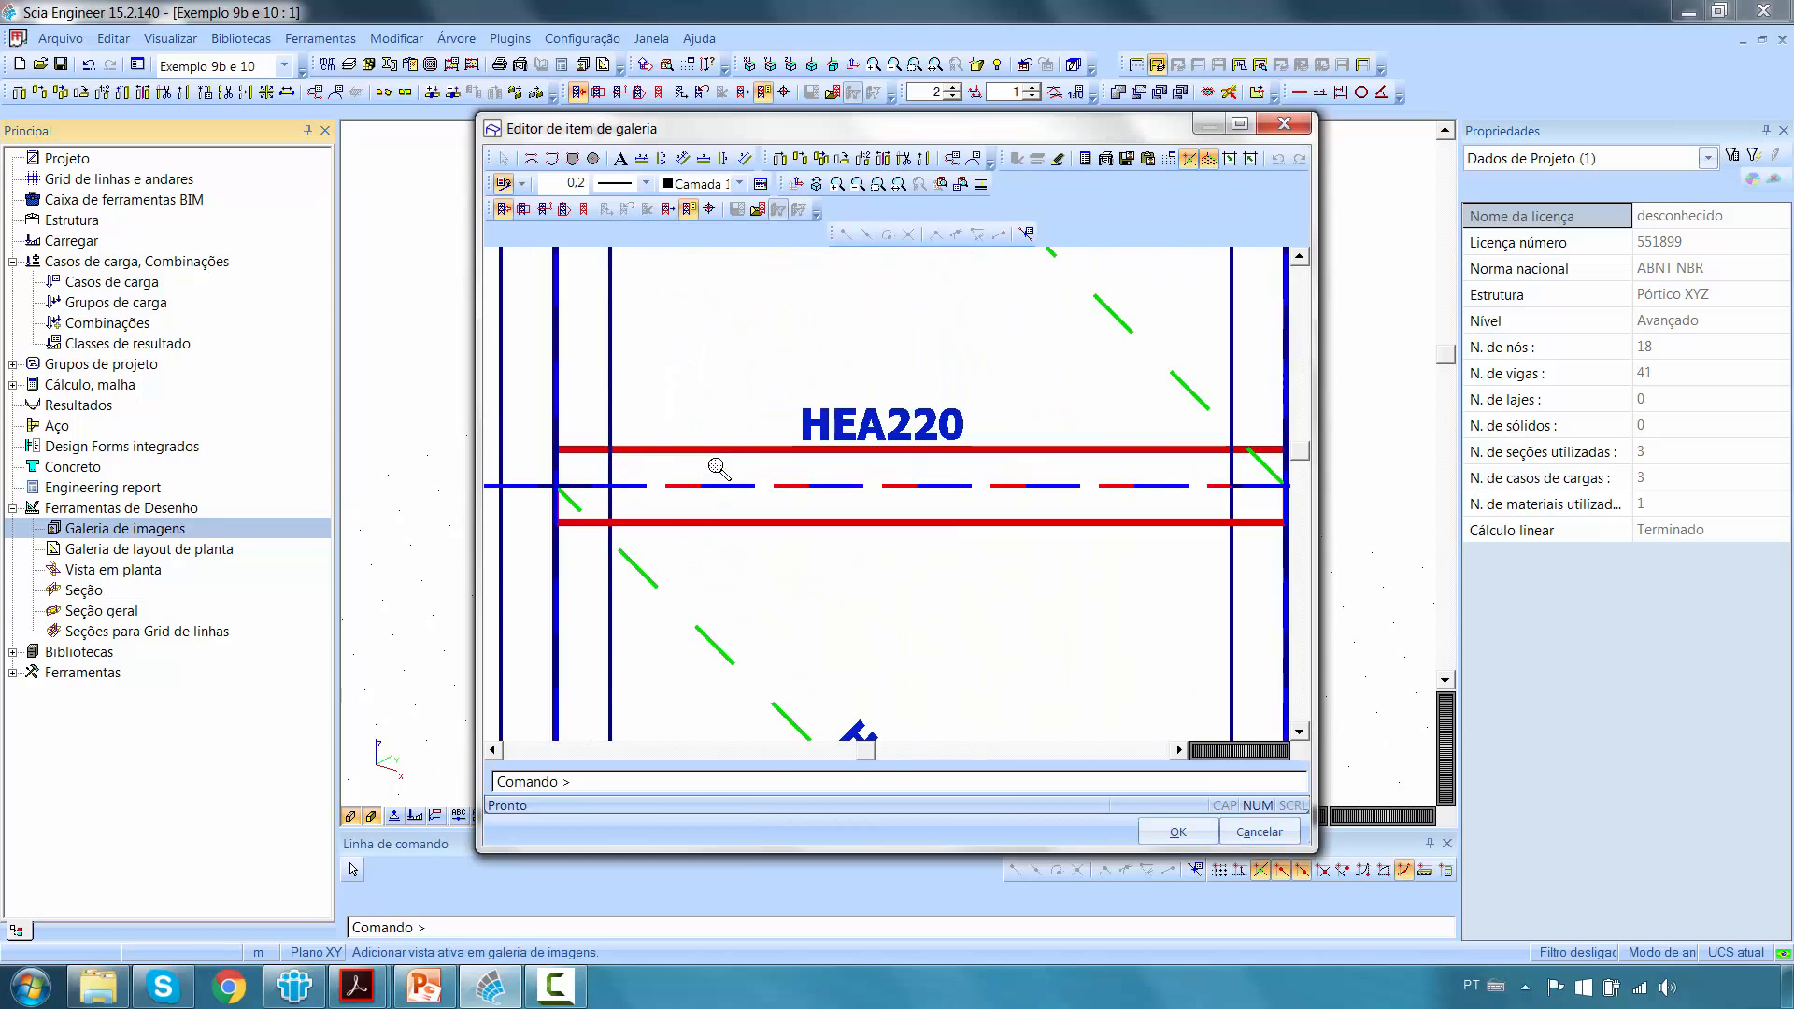
scroll(716, 467, "down", 5)
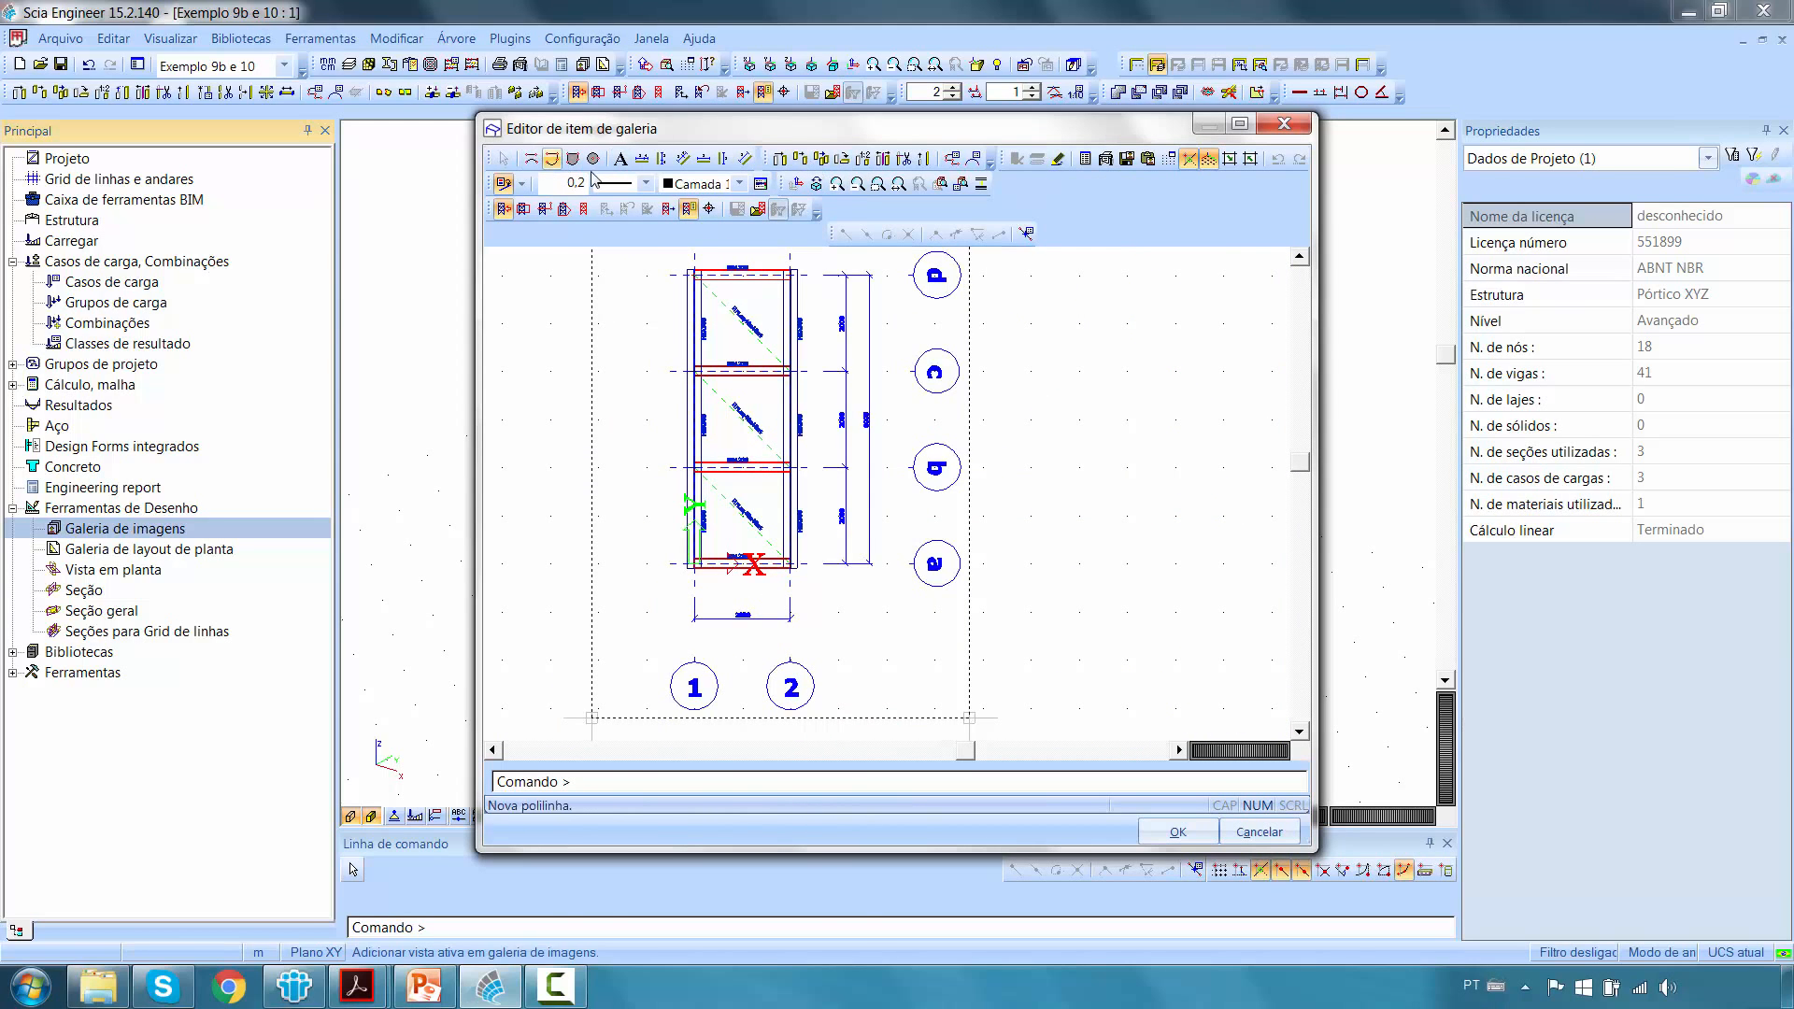
scroll(735, 439, "up", 6)
scroll(736, 439, "down", 7)
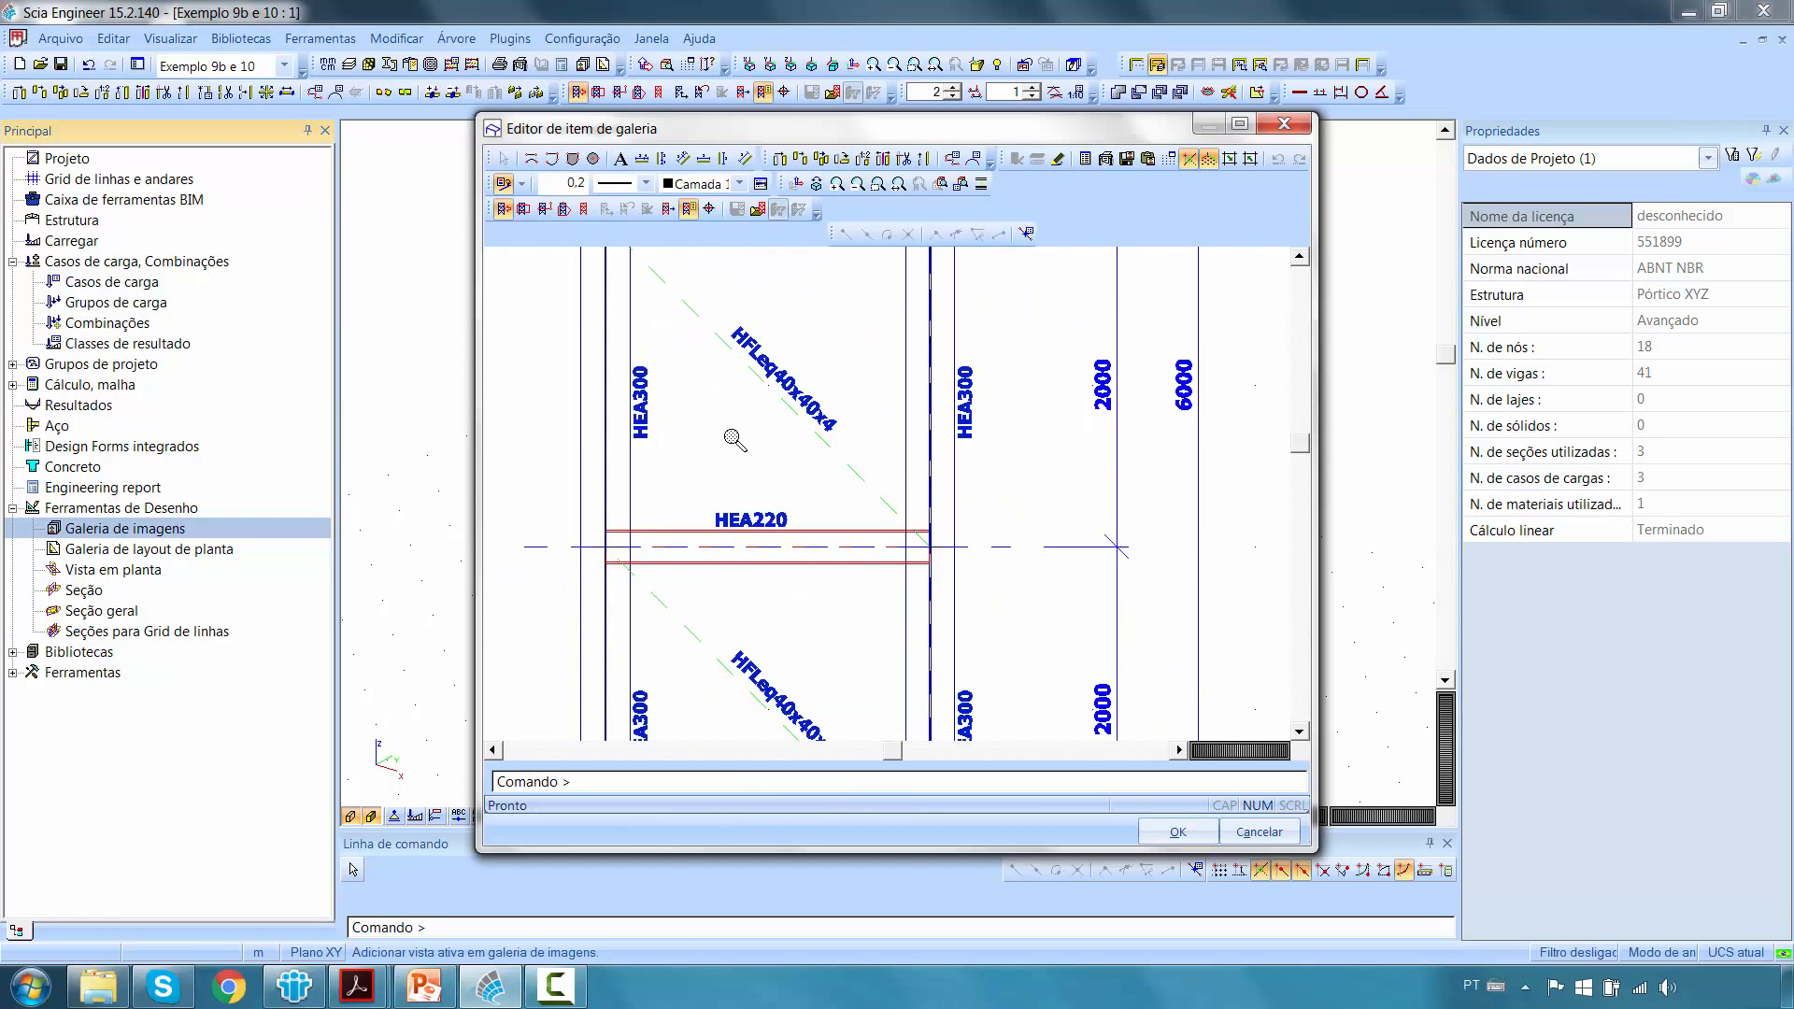
middle_click_drag(1077, 417, 1159, 451)
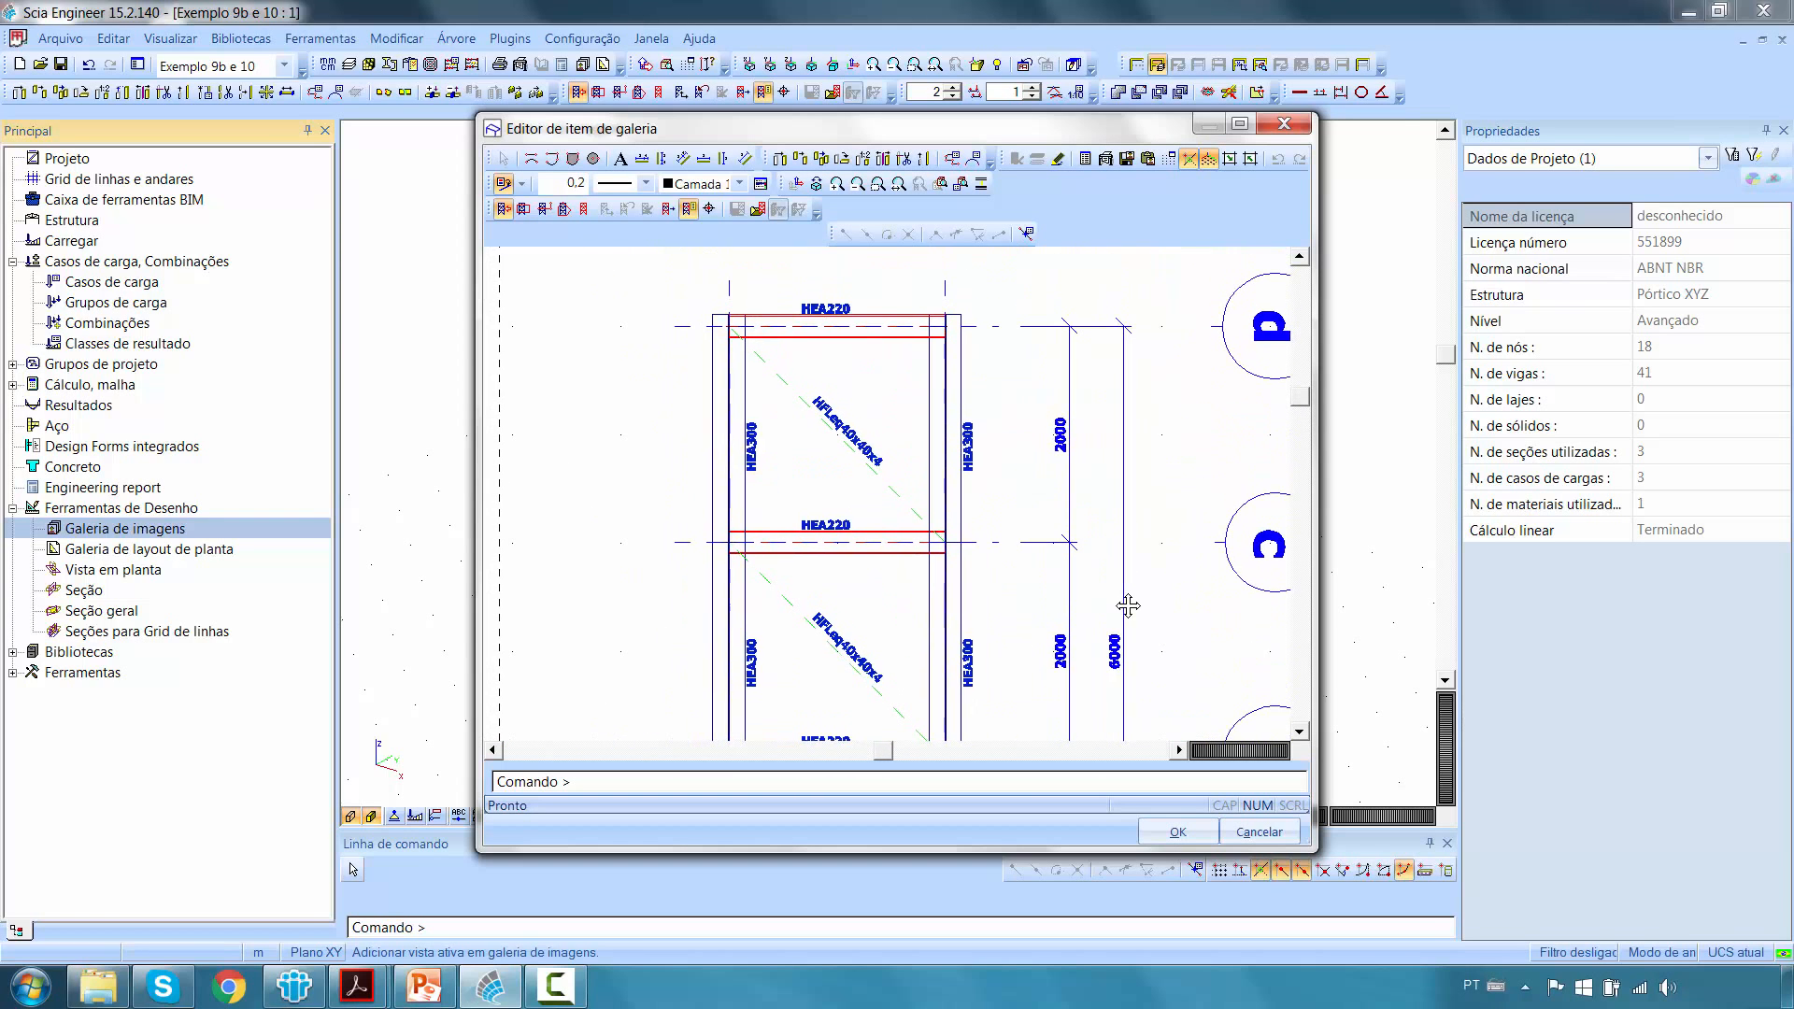
left_click(1296, 129)
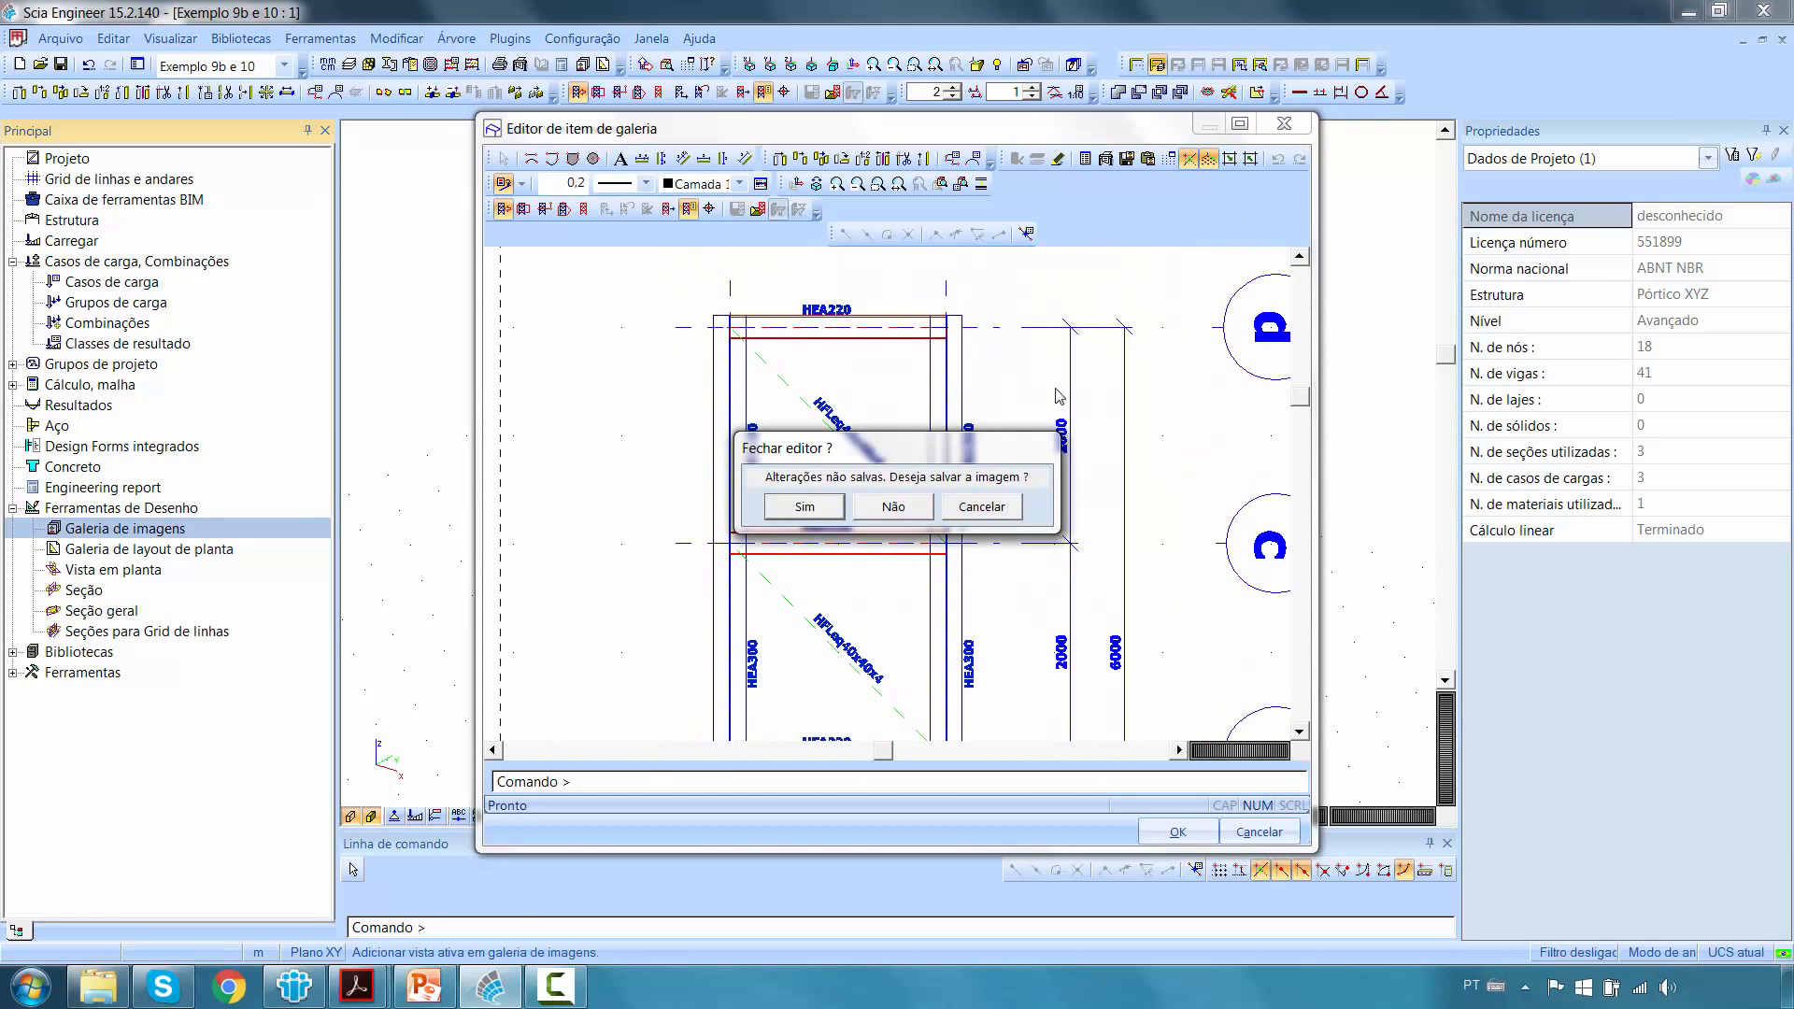
left_click(895, 509)
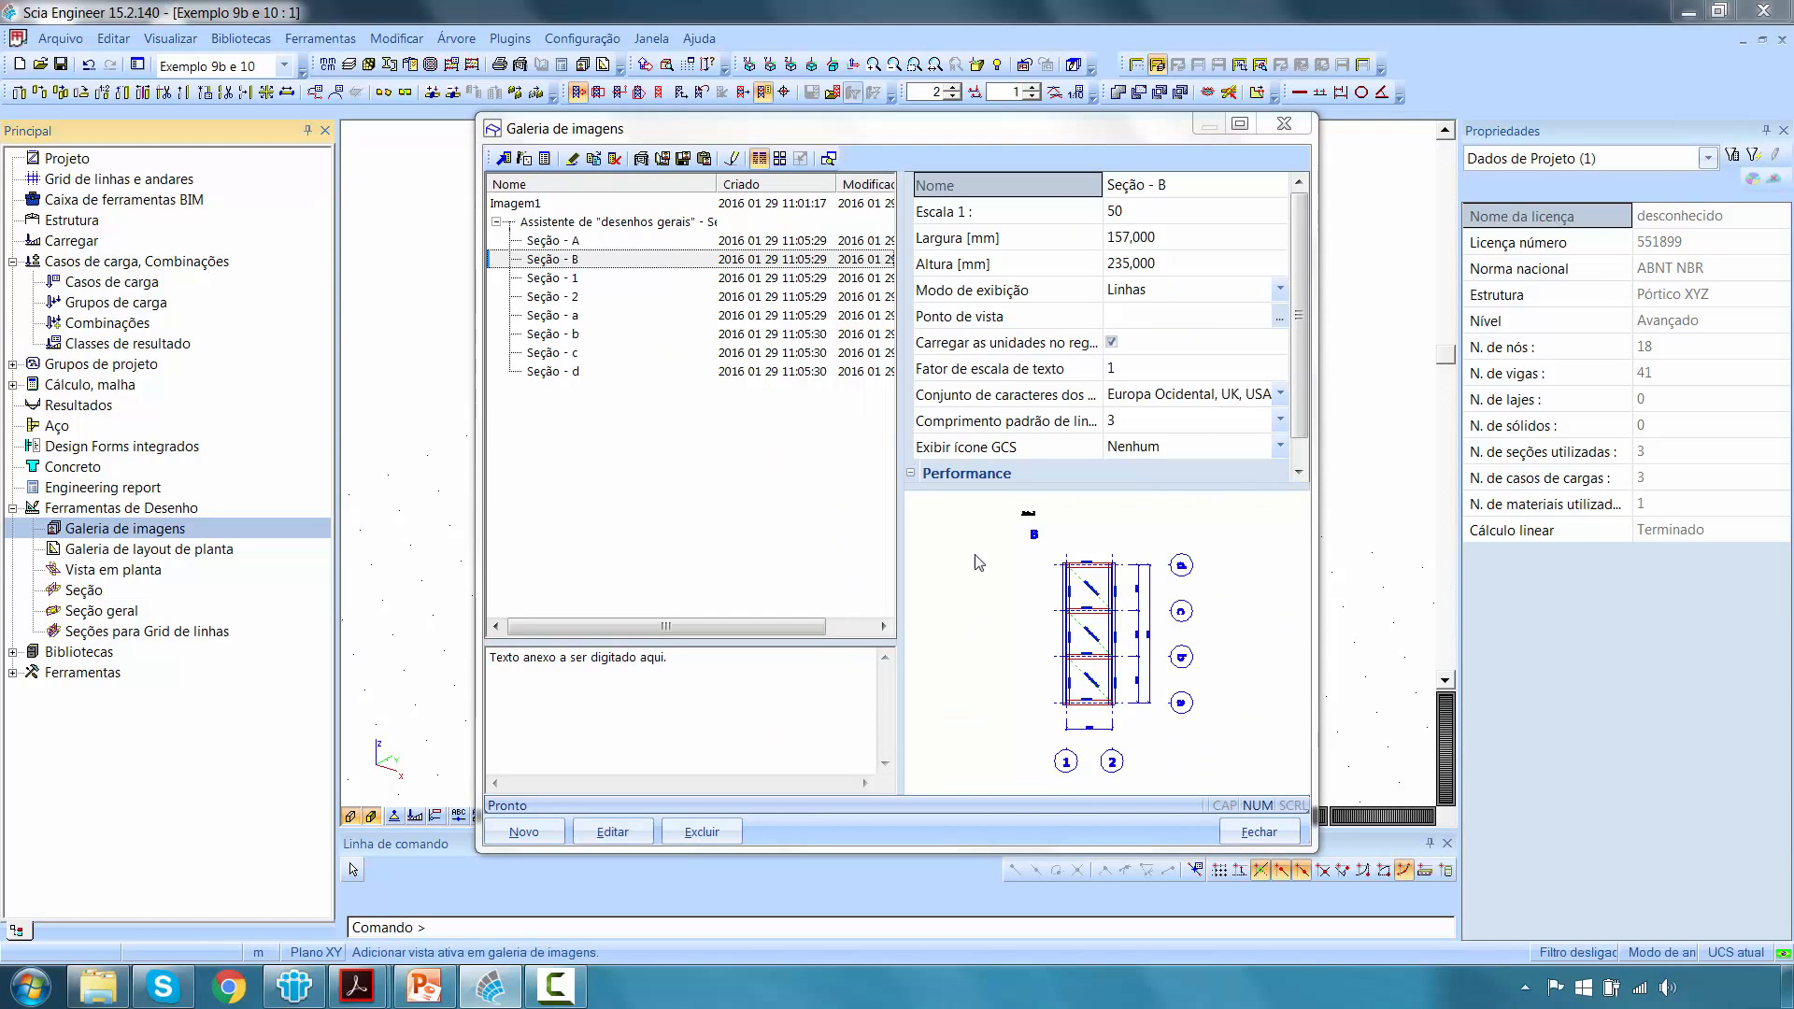
scroll(1101, 638, "up", 5)
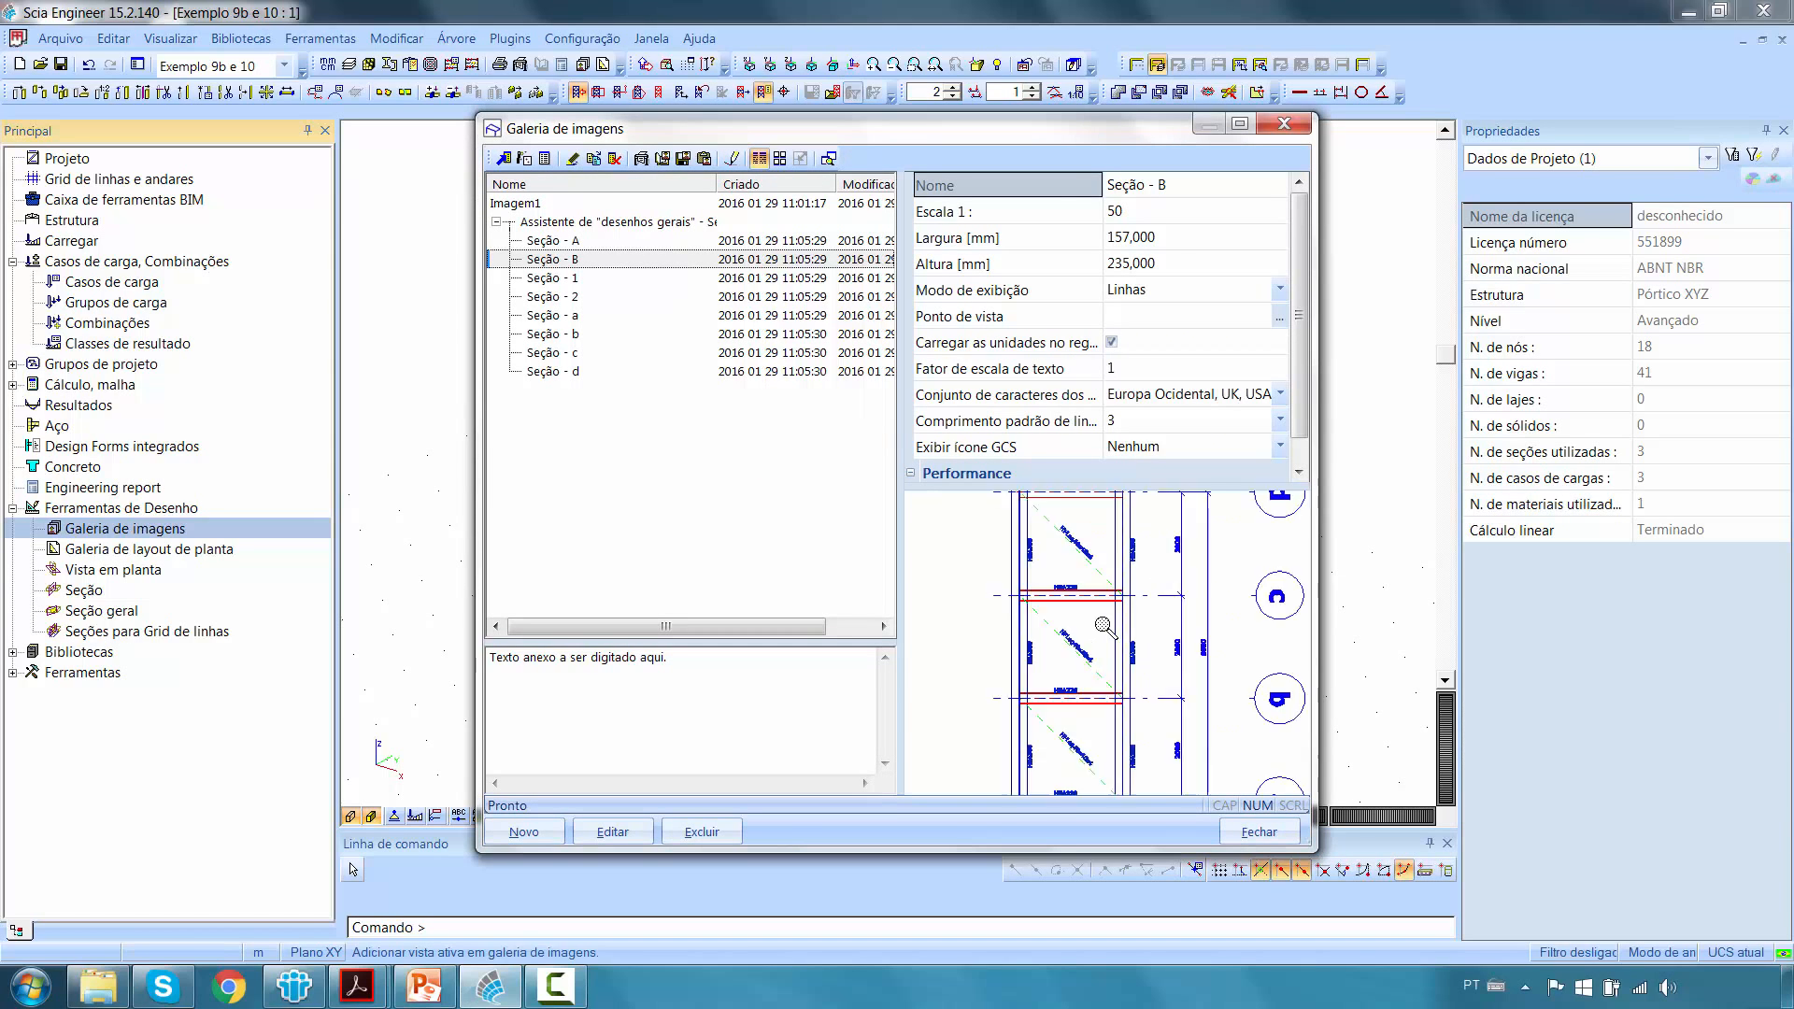
scroll(1233, 570, "down", 4)
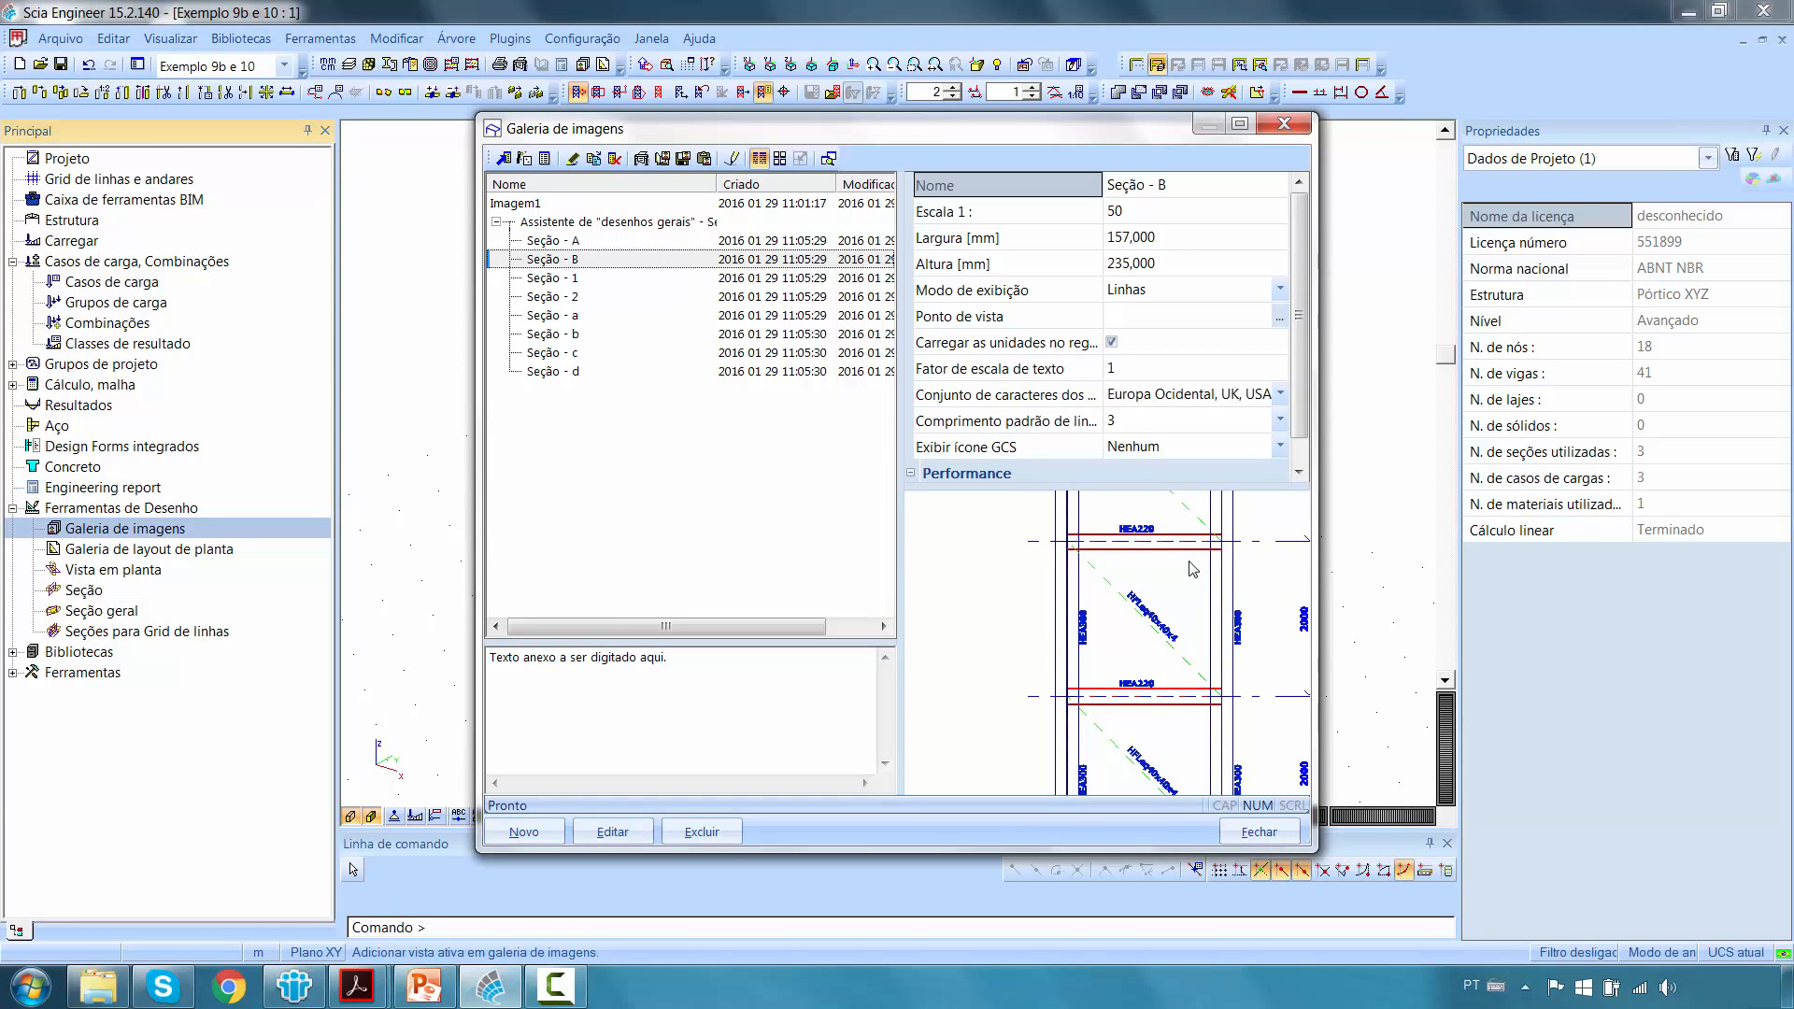
Start the general drawings wizard again and review the structural-type colour and line palette in its display settings, cancelling the palette unchanged.
left_click(524, 158)
double_click(650, 299)
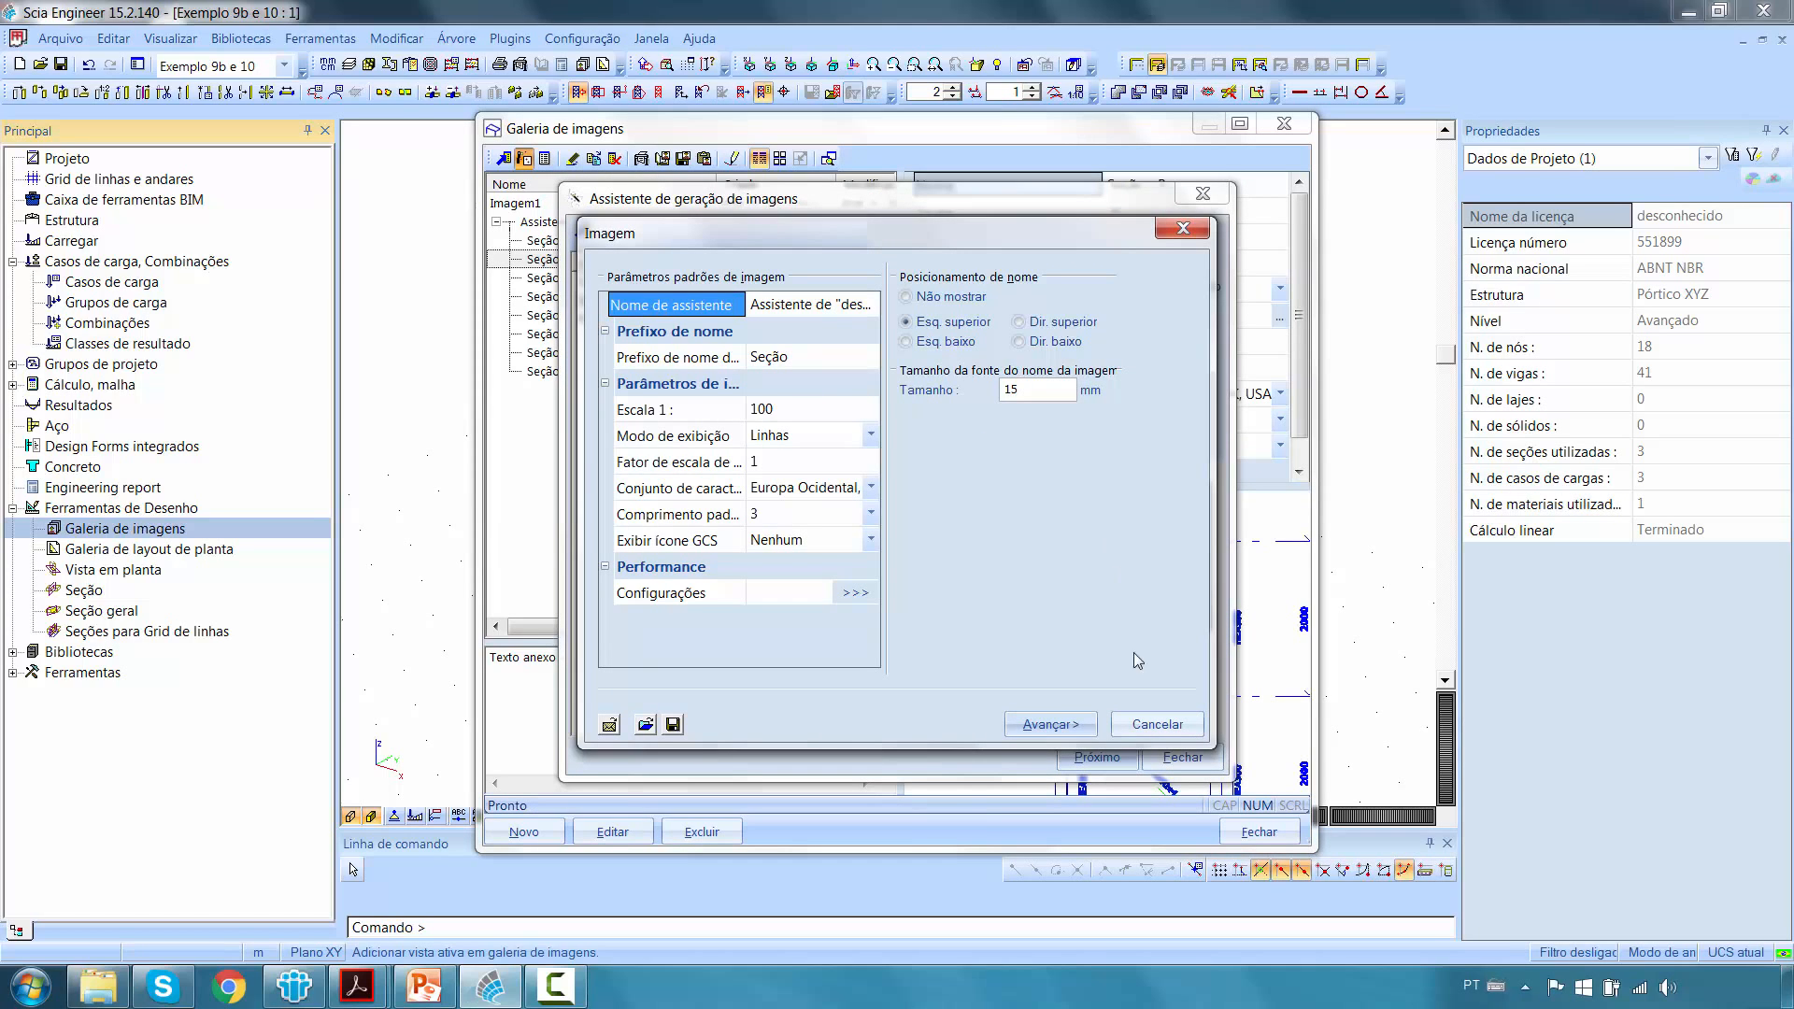
left_click(1051, 725)
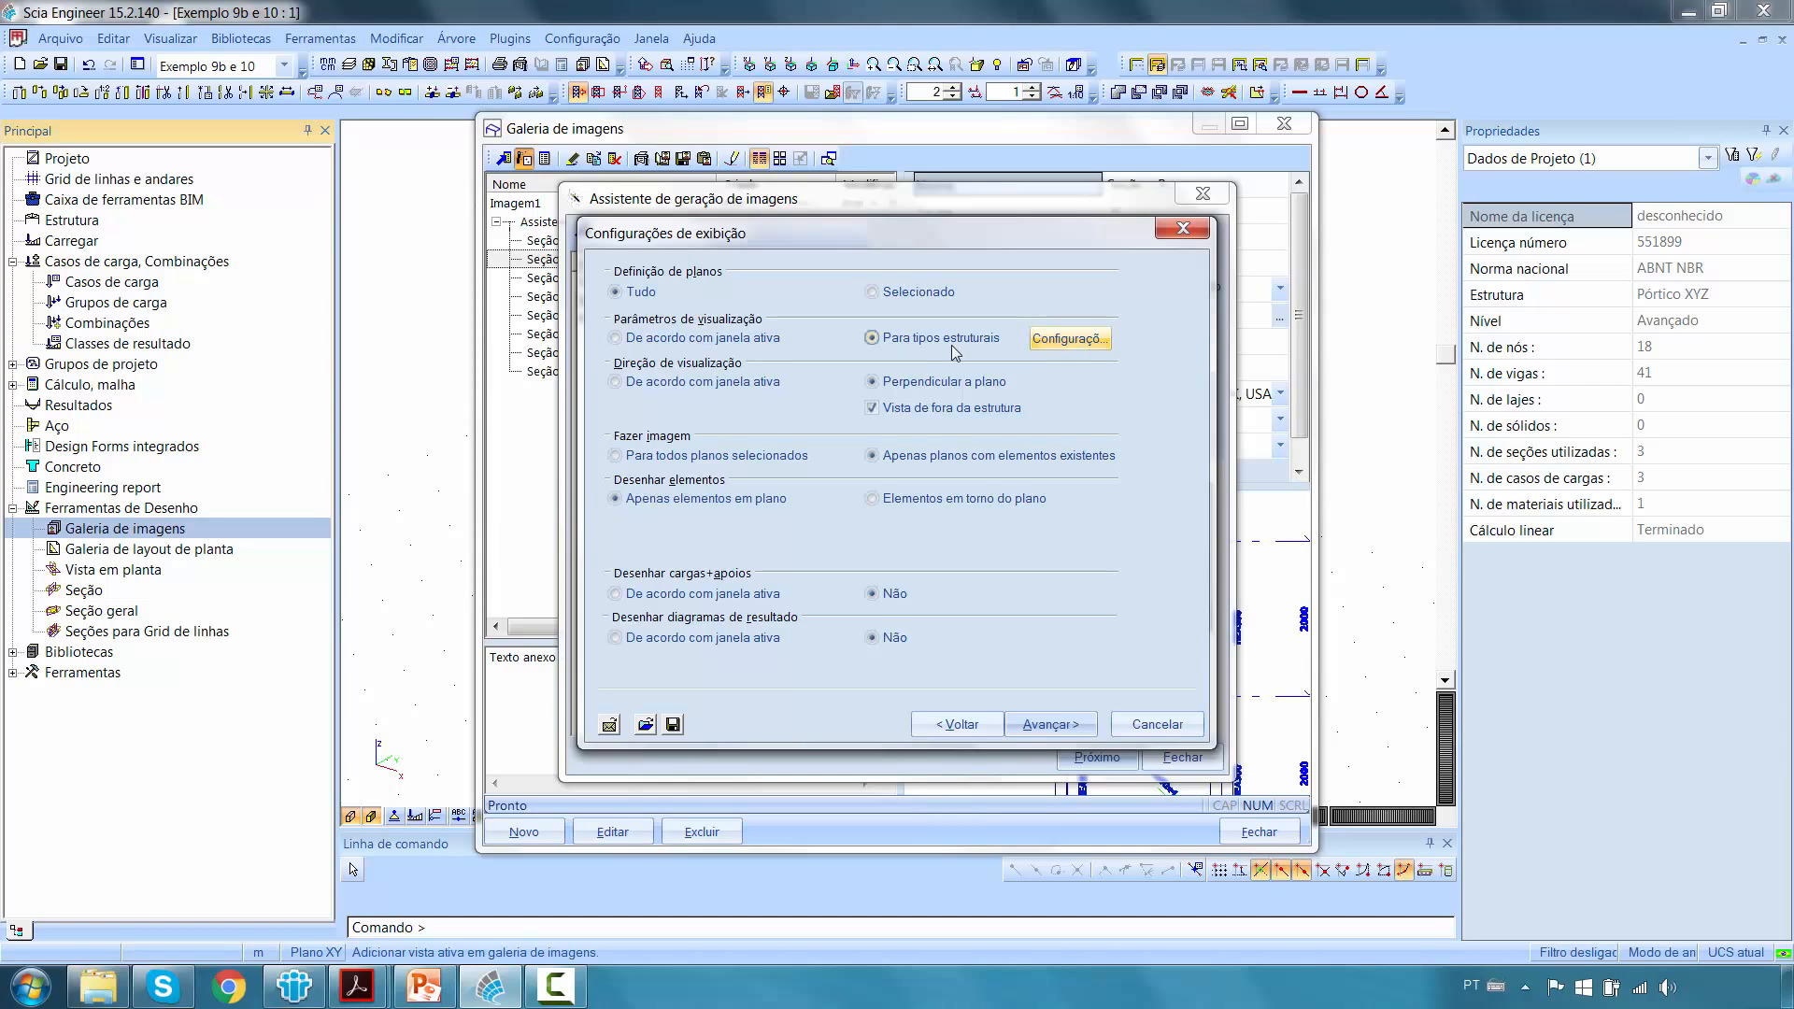
left_click(1084, 344)
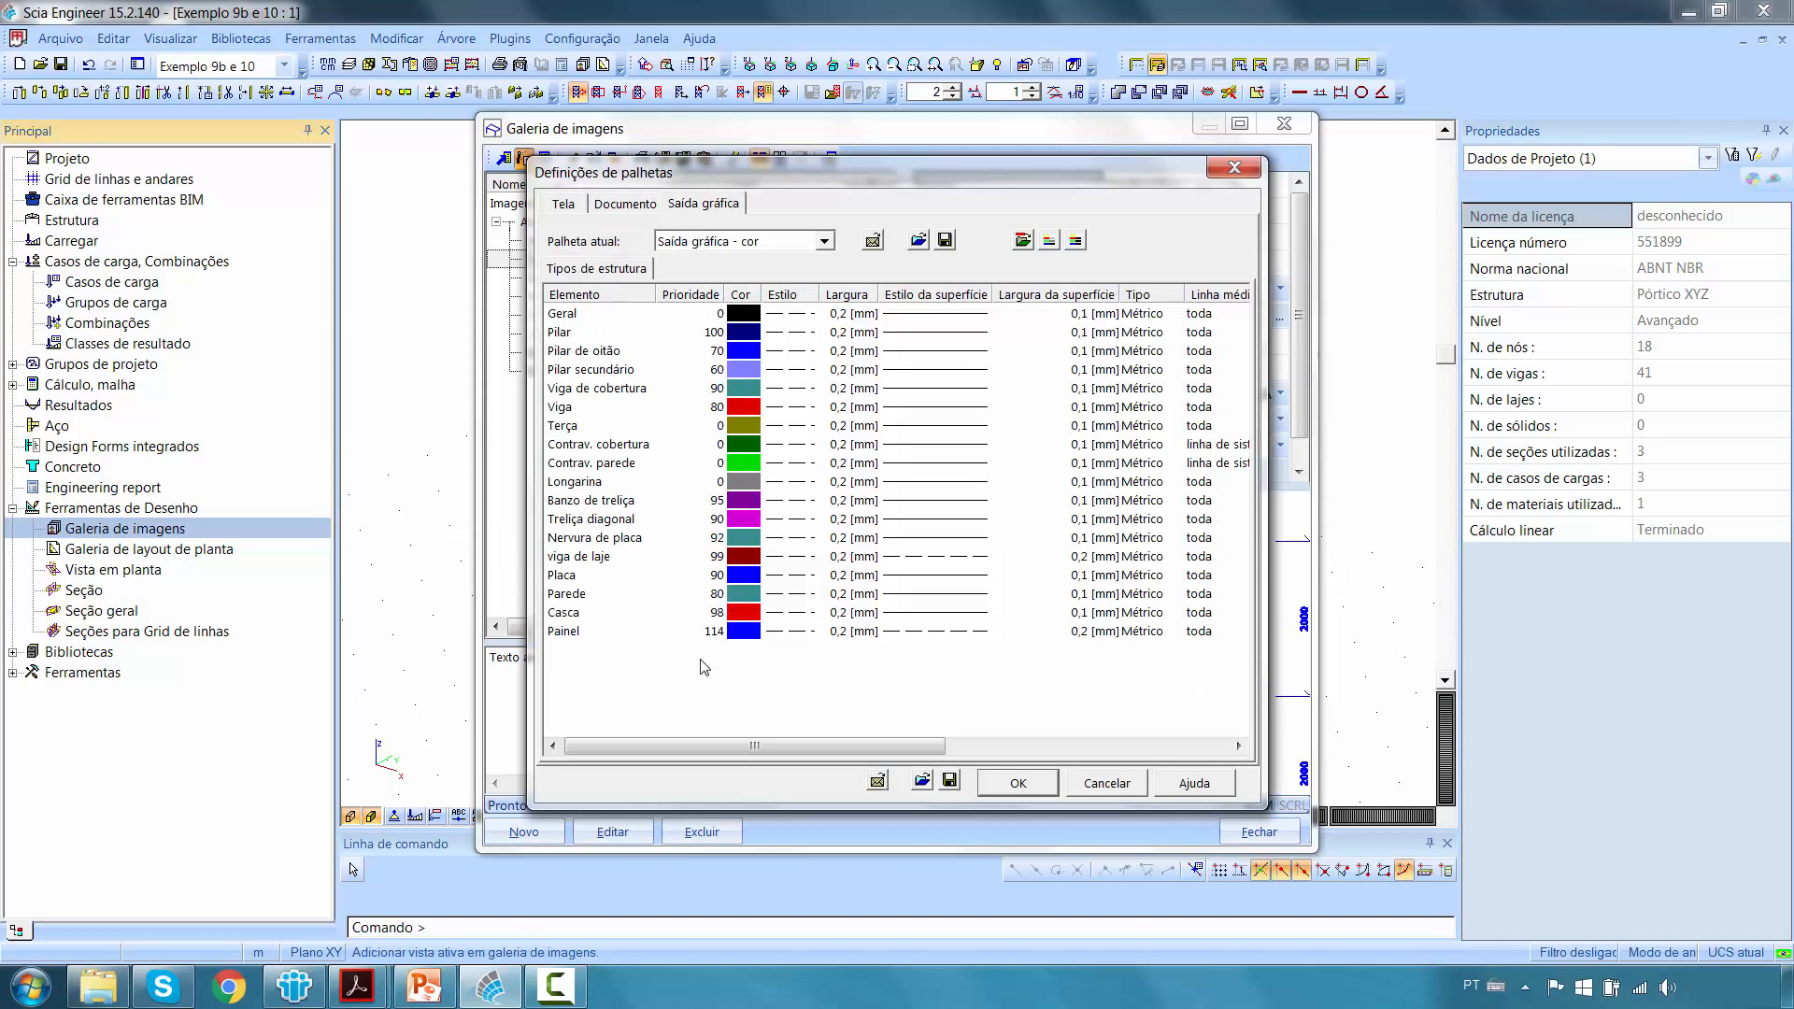
left_click(1119, 787)
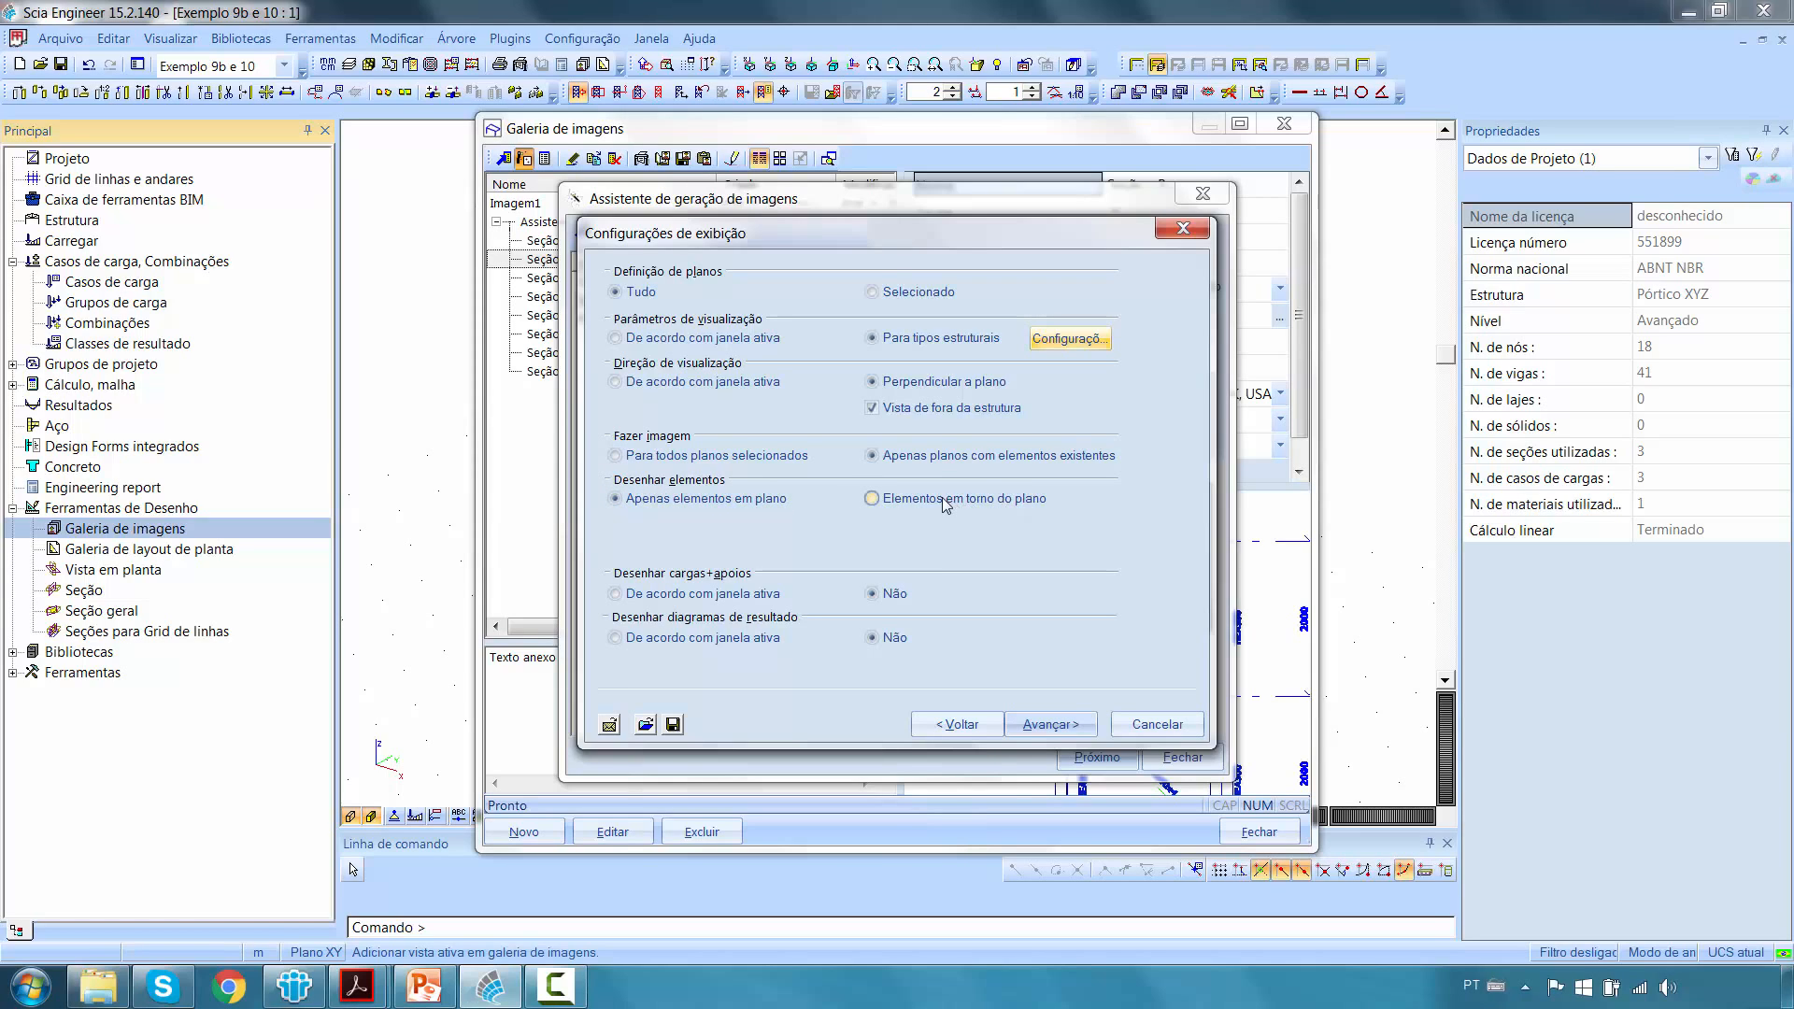
Check the front and back depth options for elements around the plane, restore in-plane elements only, cancel the wizard and close the image gallery.
left_click(873, 499)
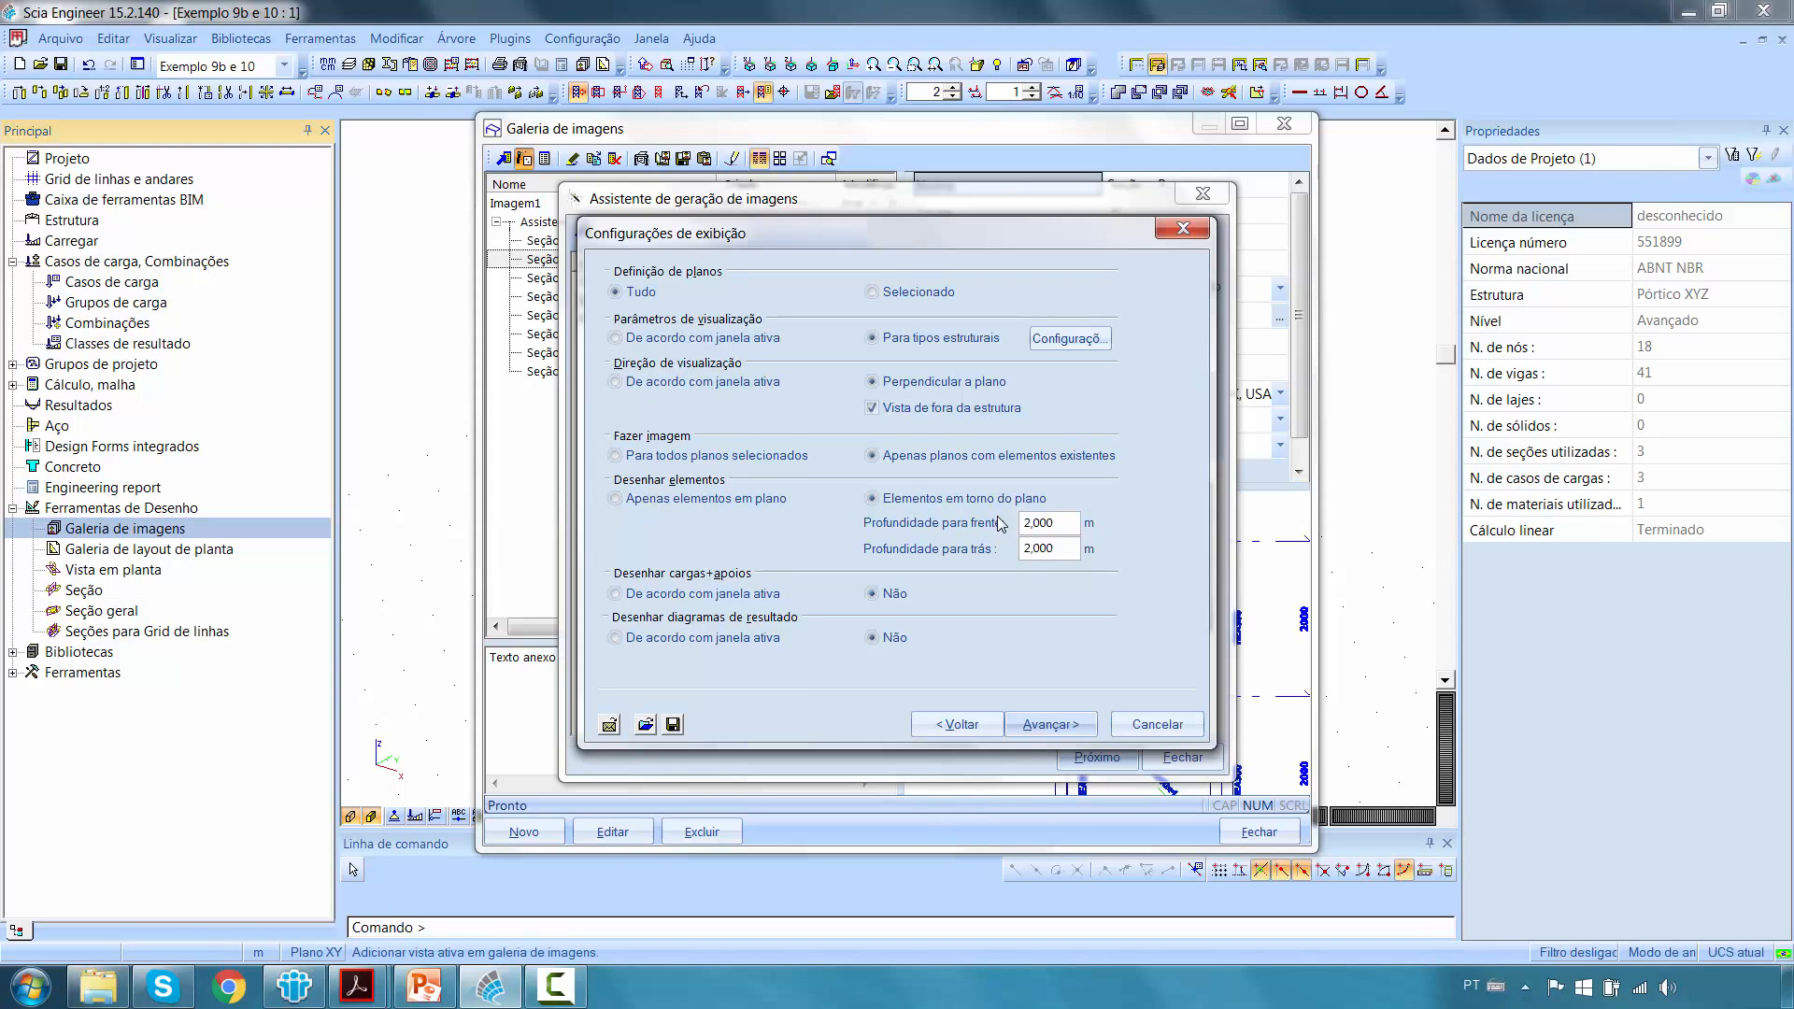
left_click(616, 499)
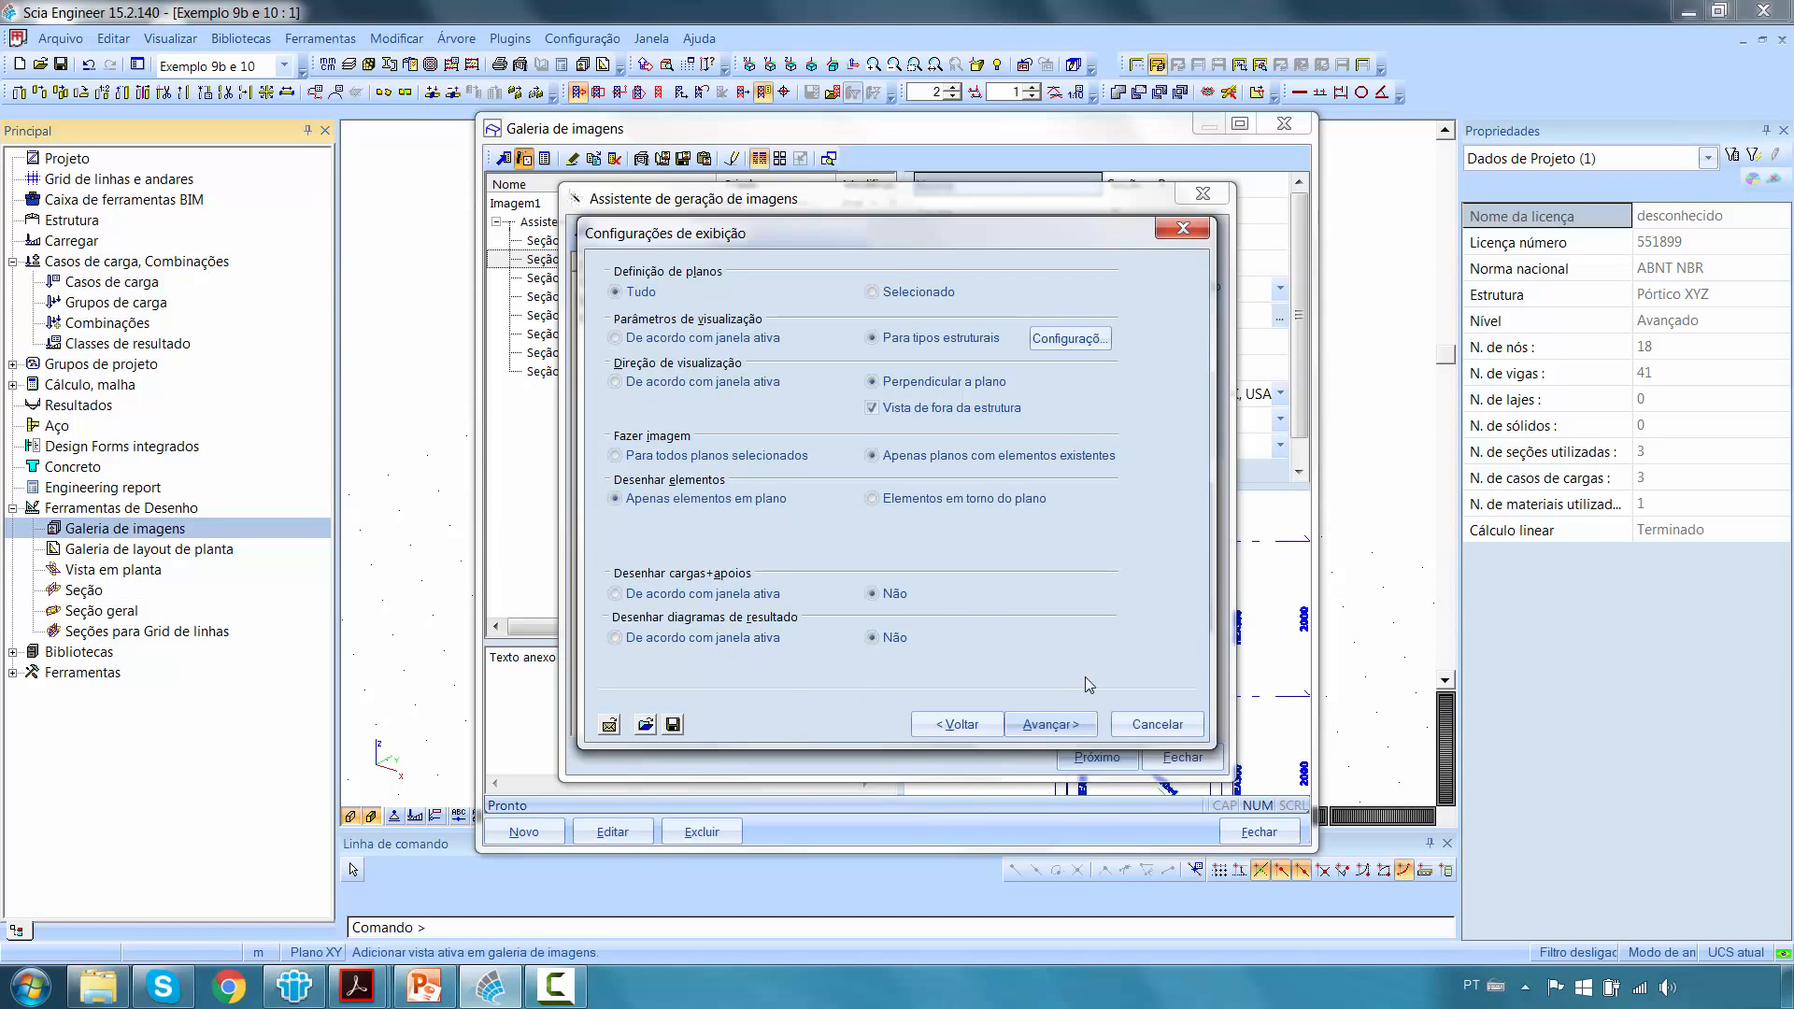
left_click(1155, 725)
left_click(1168, 758)
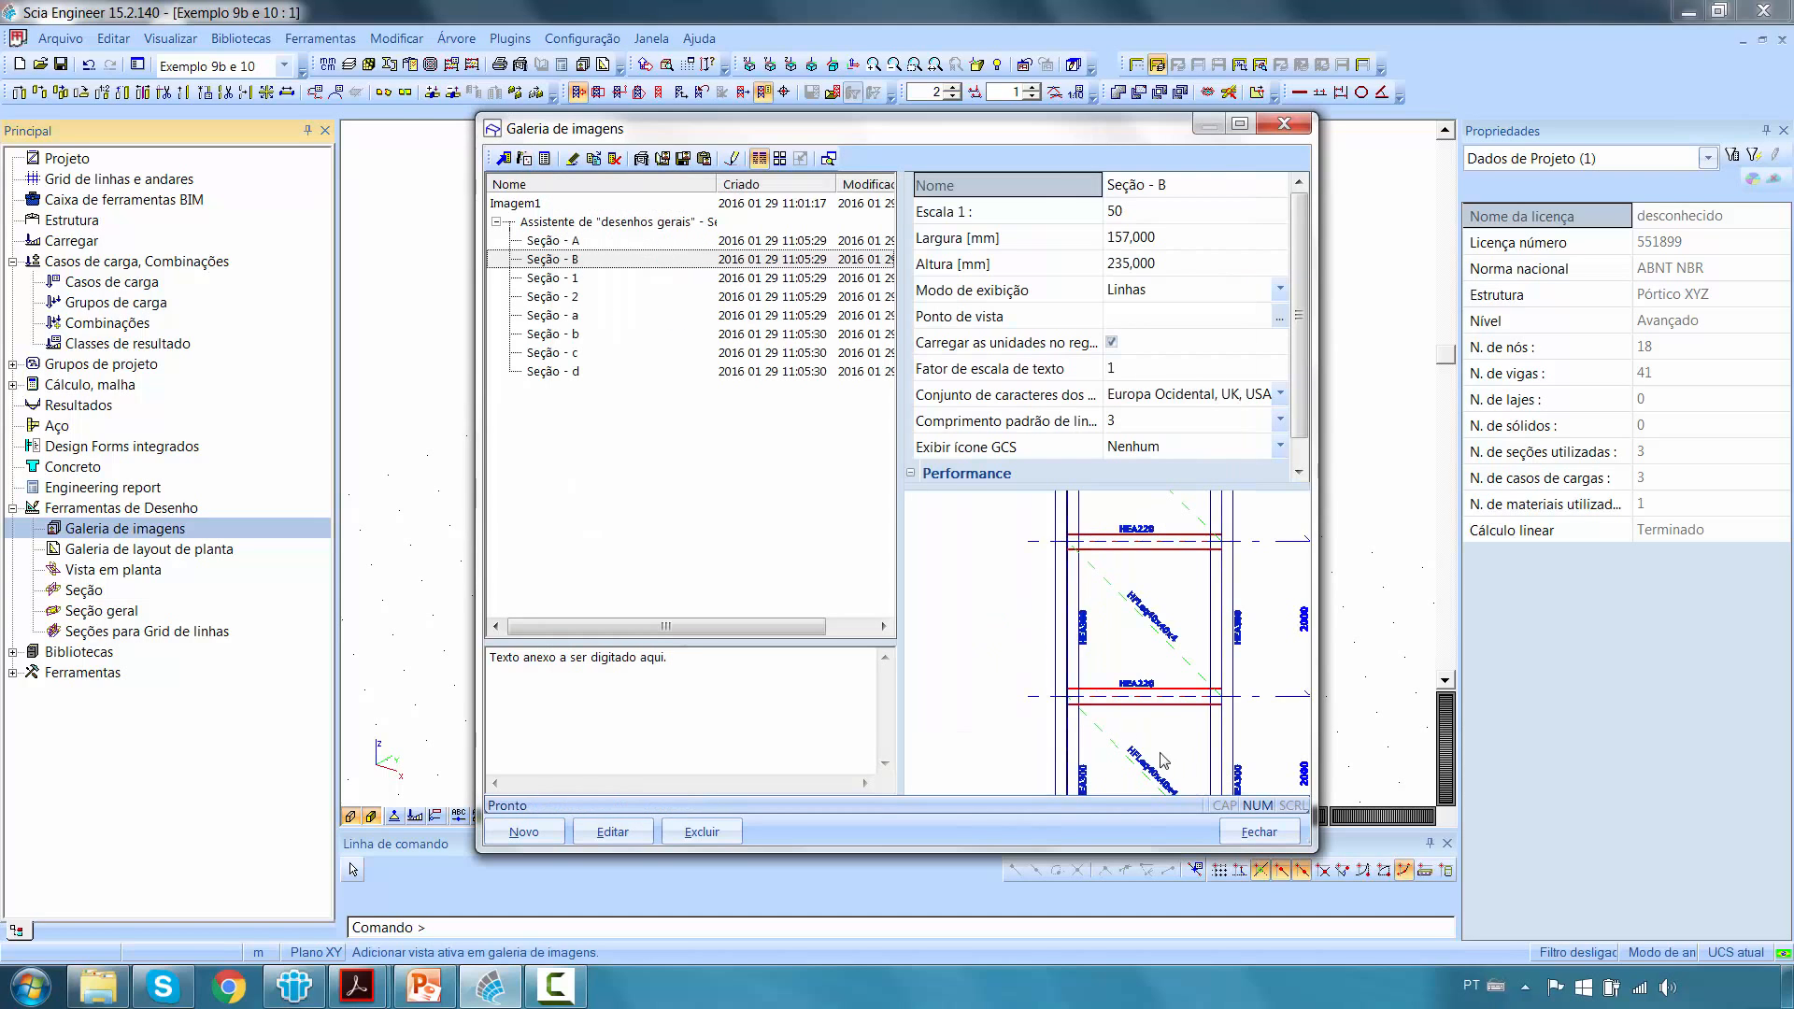
left_click(1259, 832)
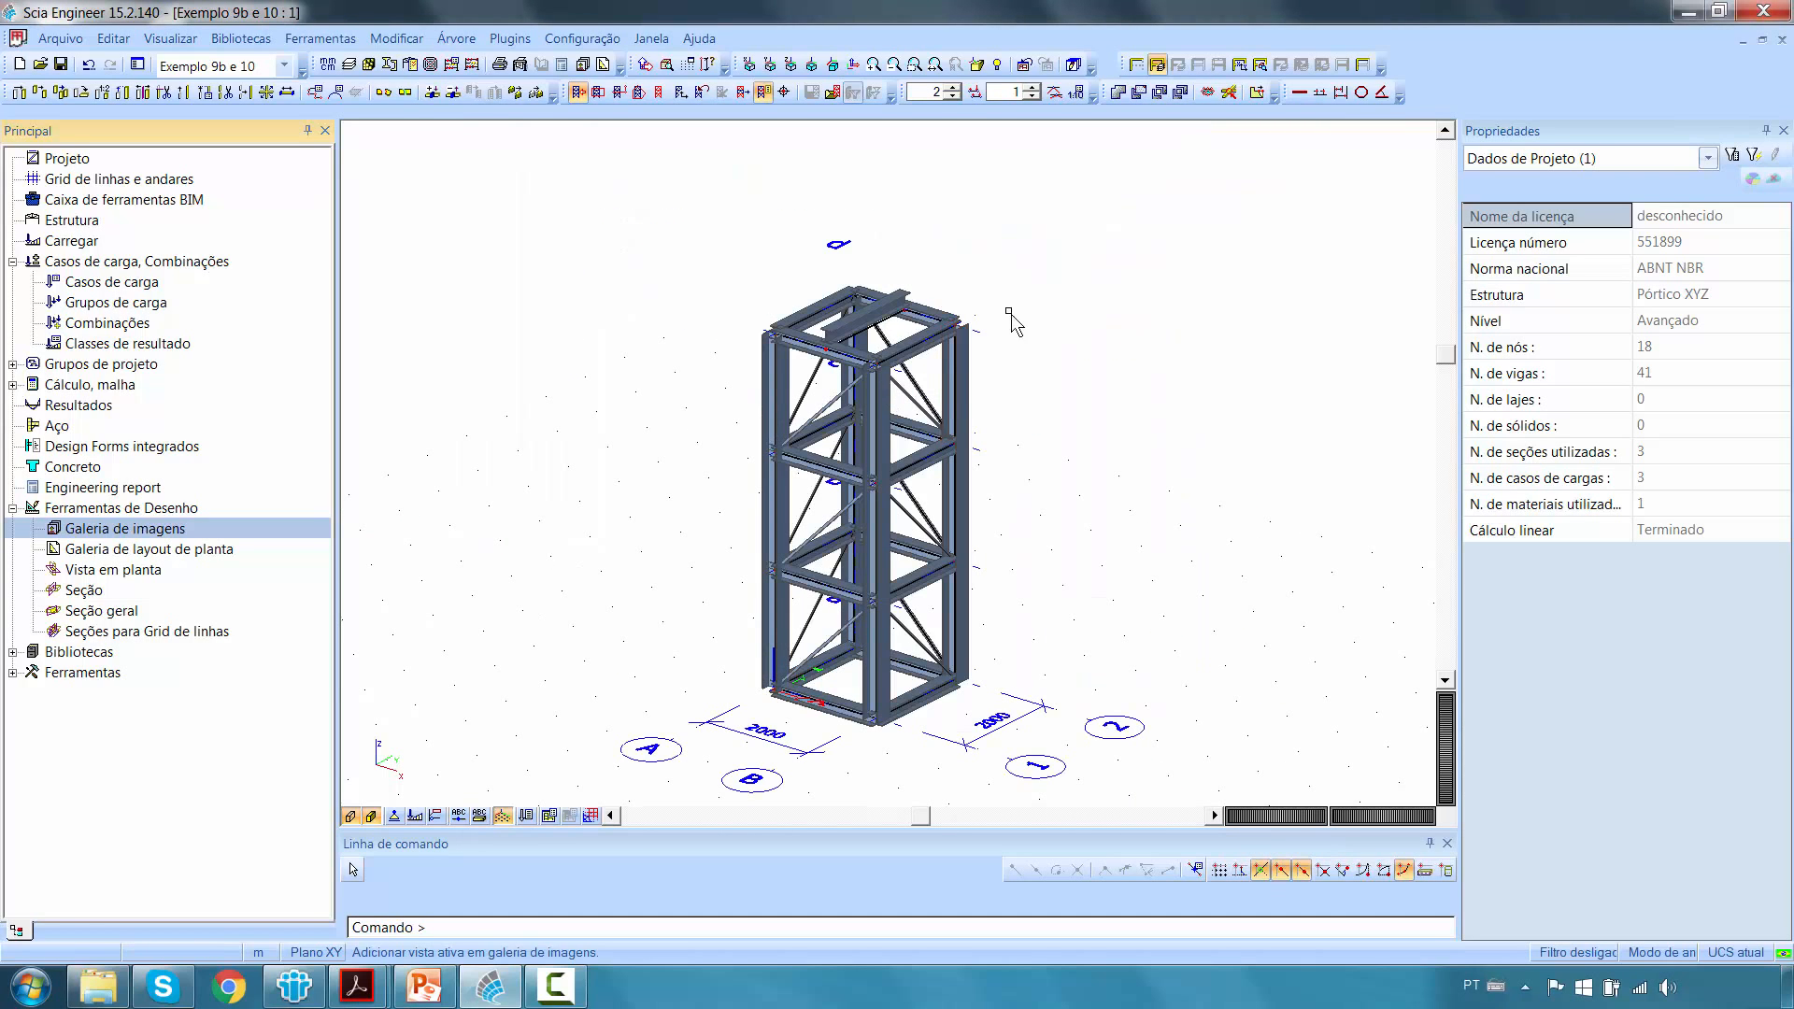
Open the plan layout gallery and create a new layout sheet with the stamp example title block.
double_click(154, 552)
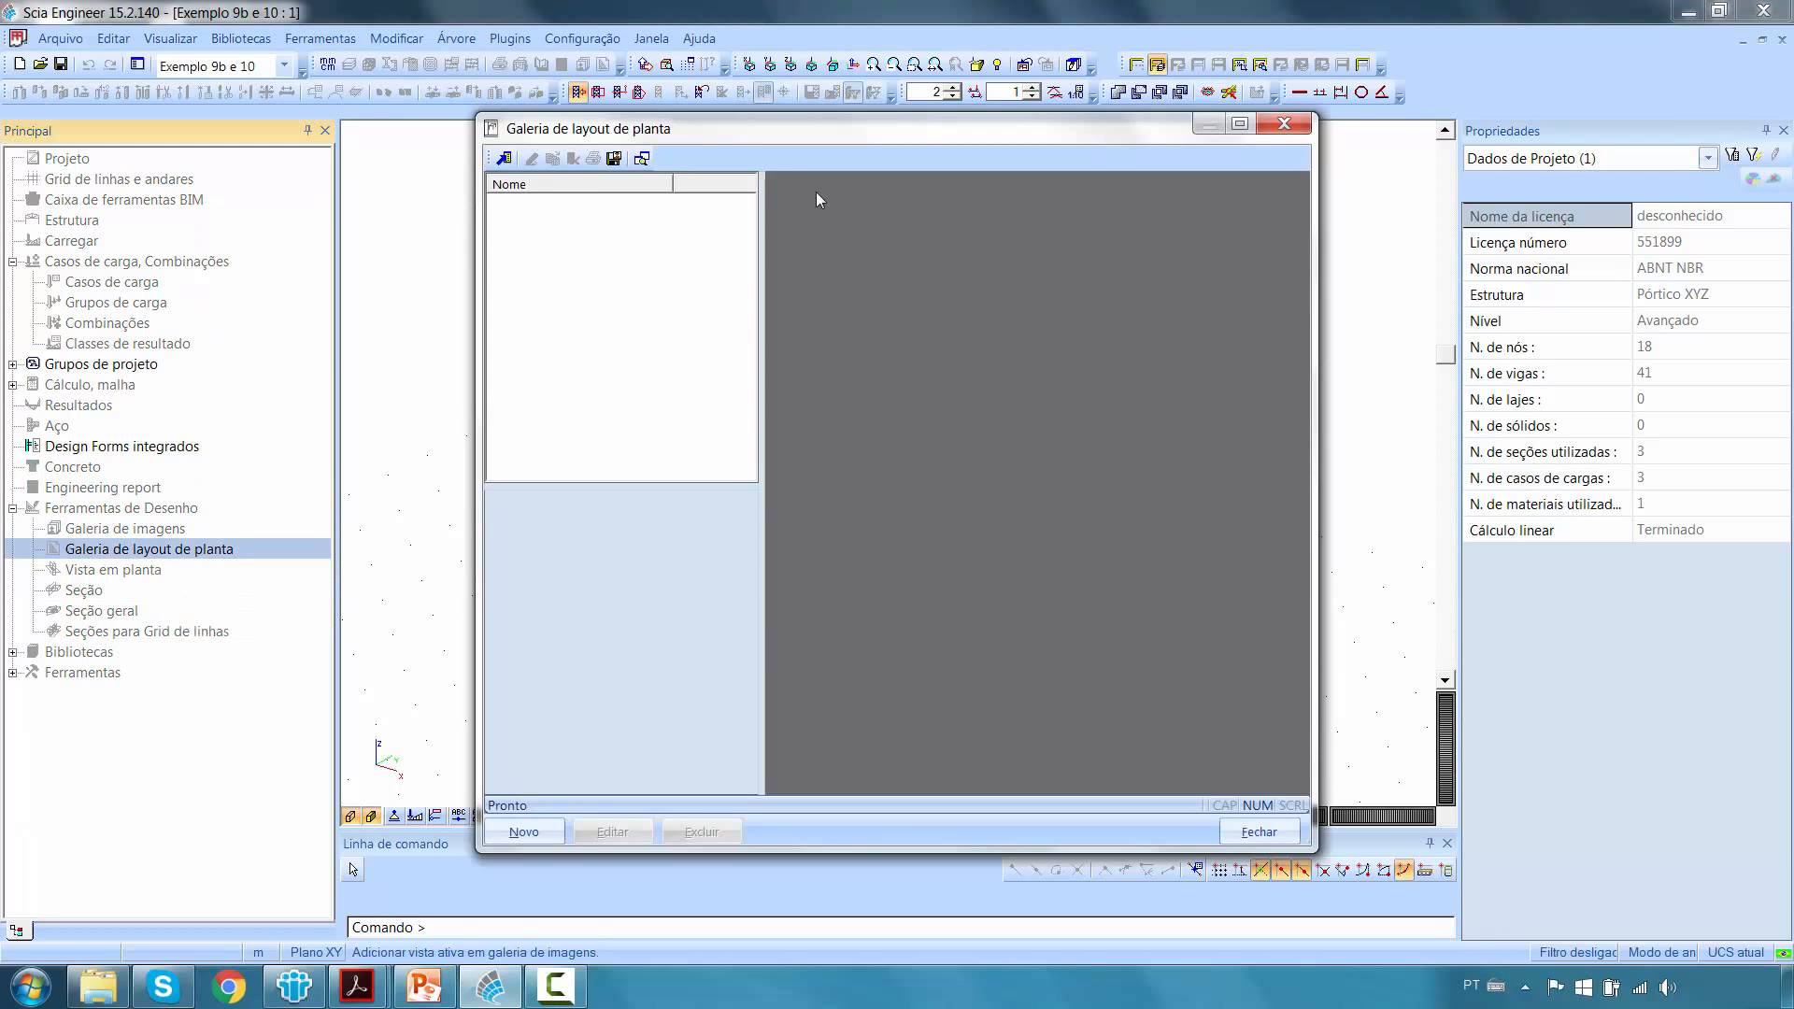
left_click(503, 158)
left_click(844, 517)
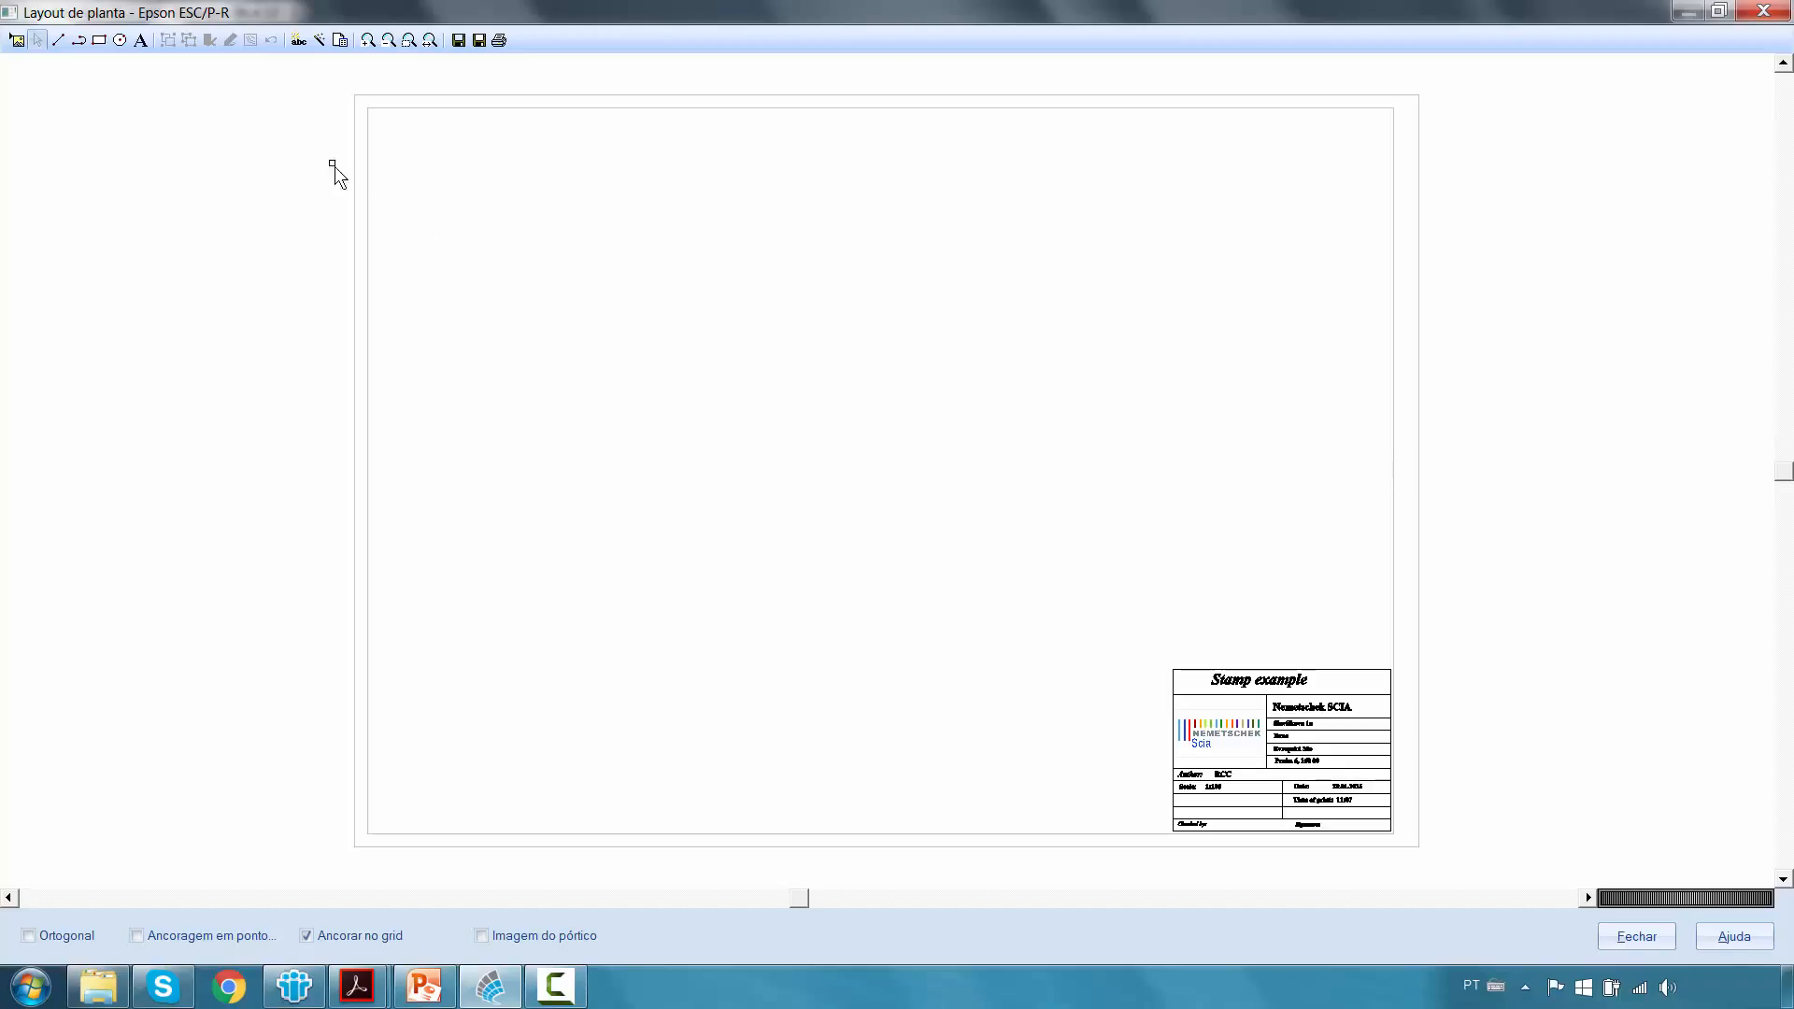
Insert gallery images Seção - 1, Seção - 2, Seção - a and Seção - b into the sheet, arranged in two rows across its left and middle.
left_click(18, 41)
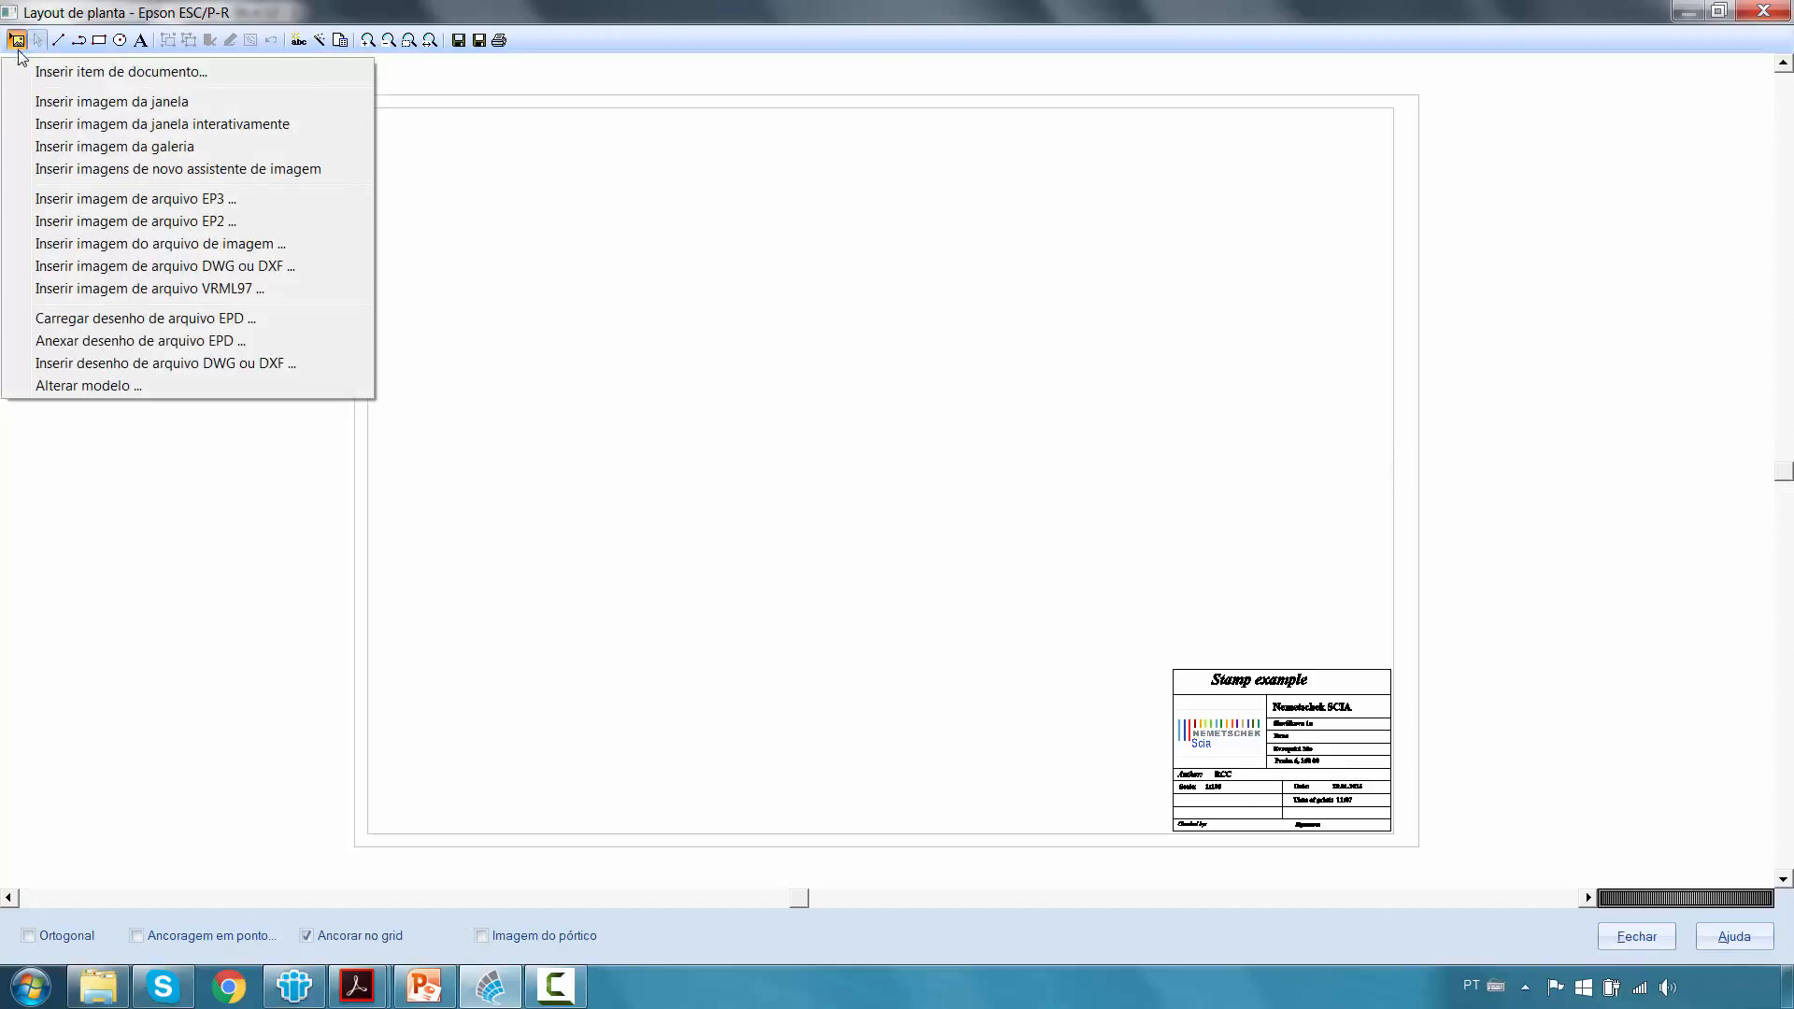
left_click(82, 147)
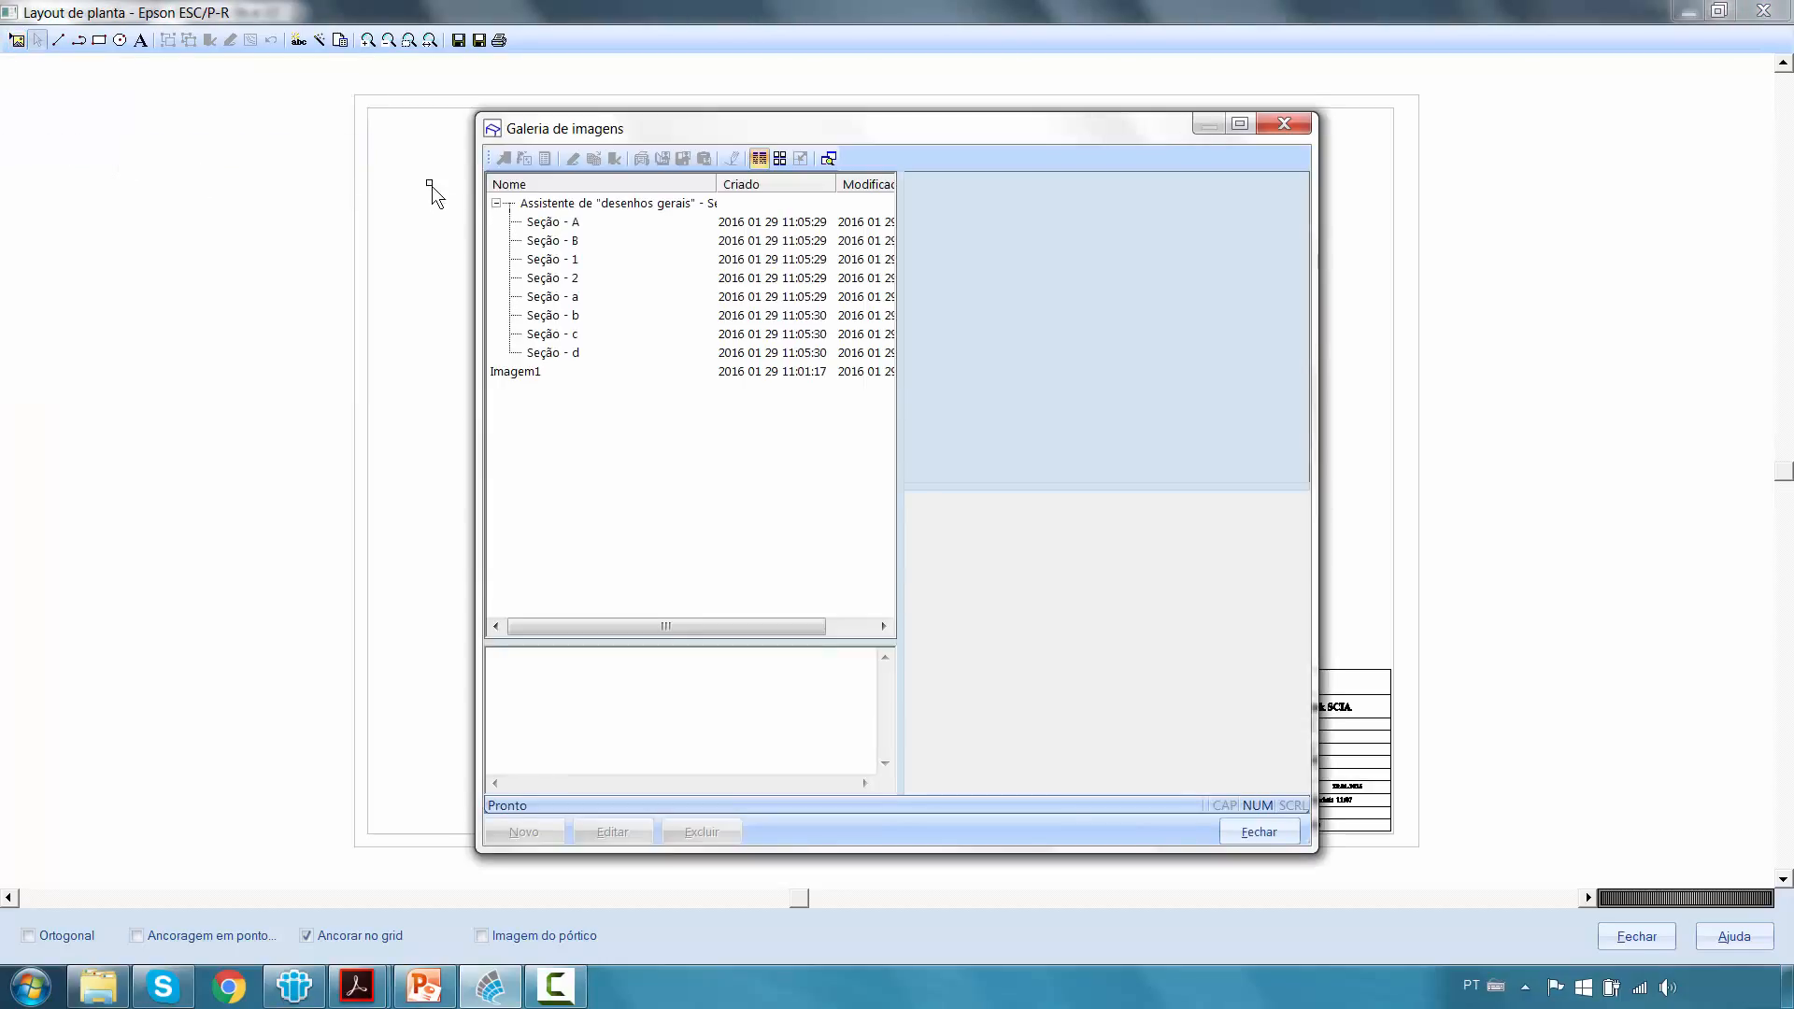
left_click(579, 260)
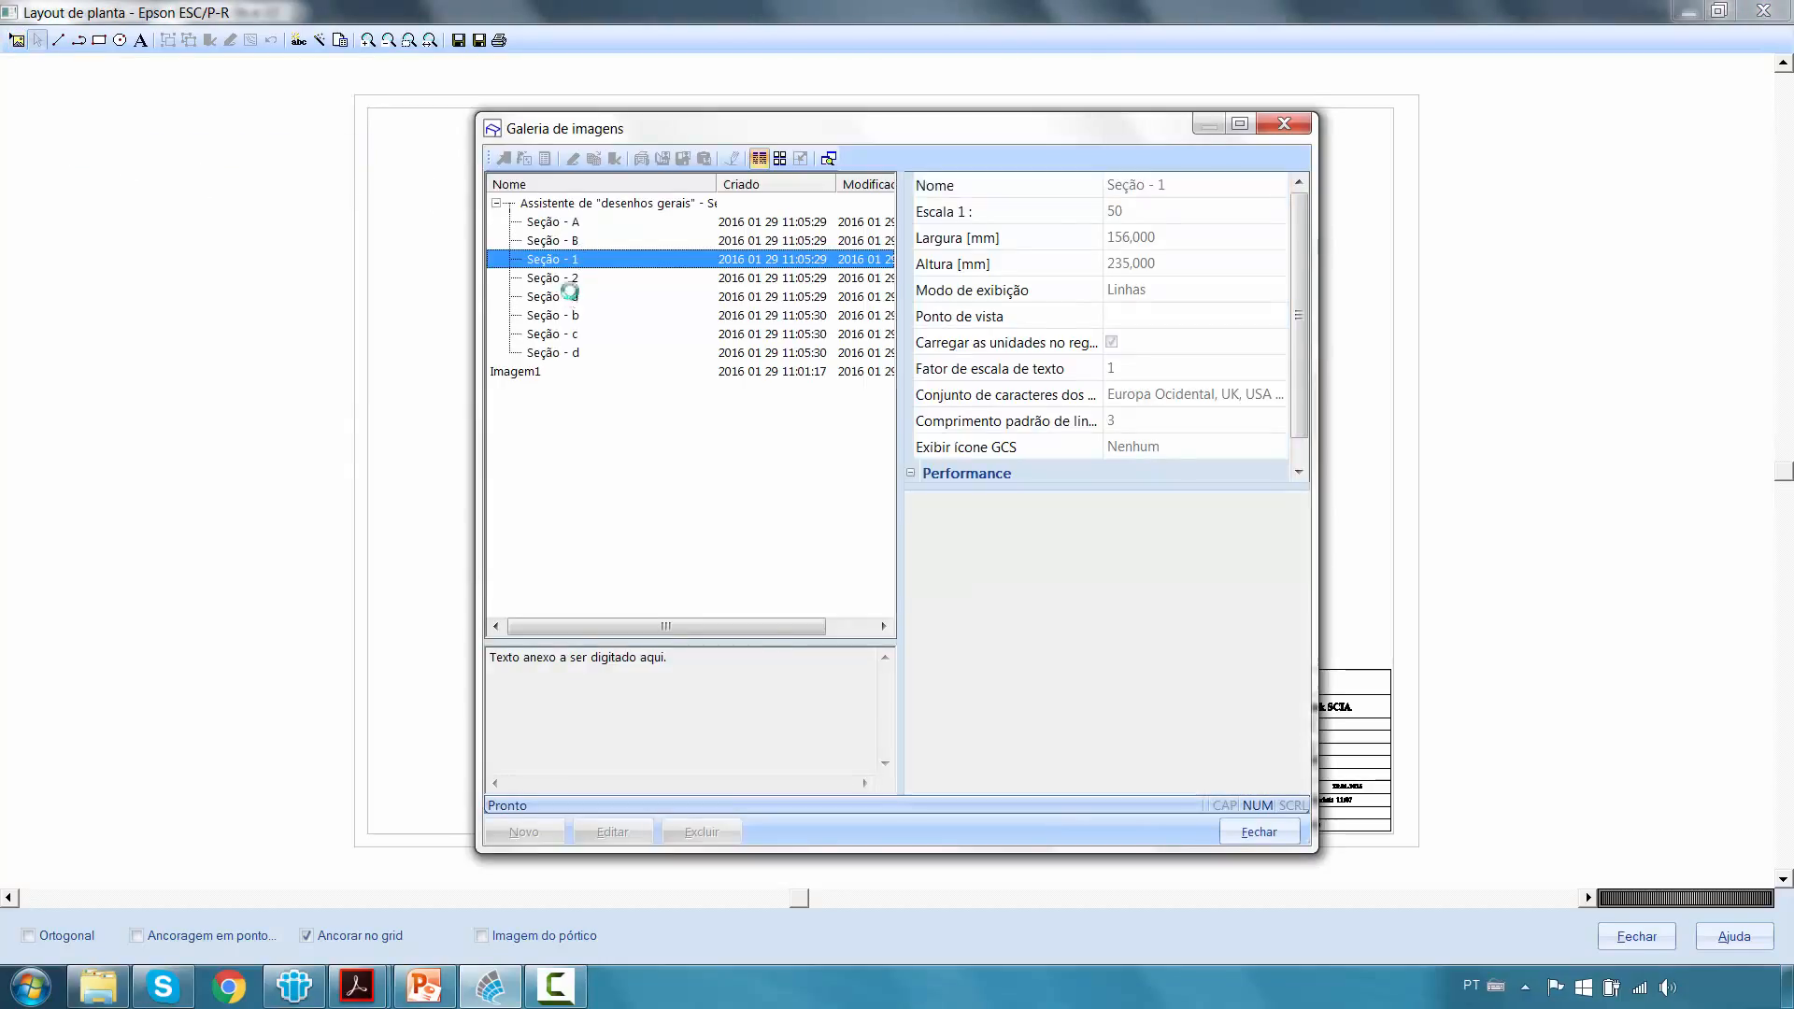
left_click(572, 297, "ctrl")
left_click(575, 316, "ctrl")
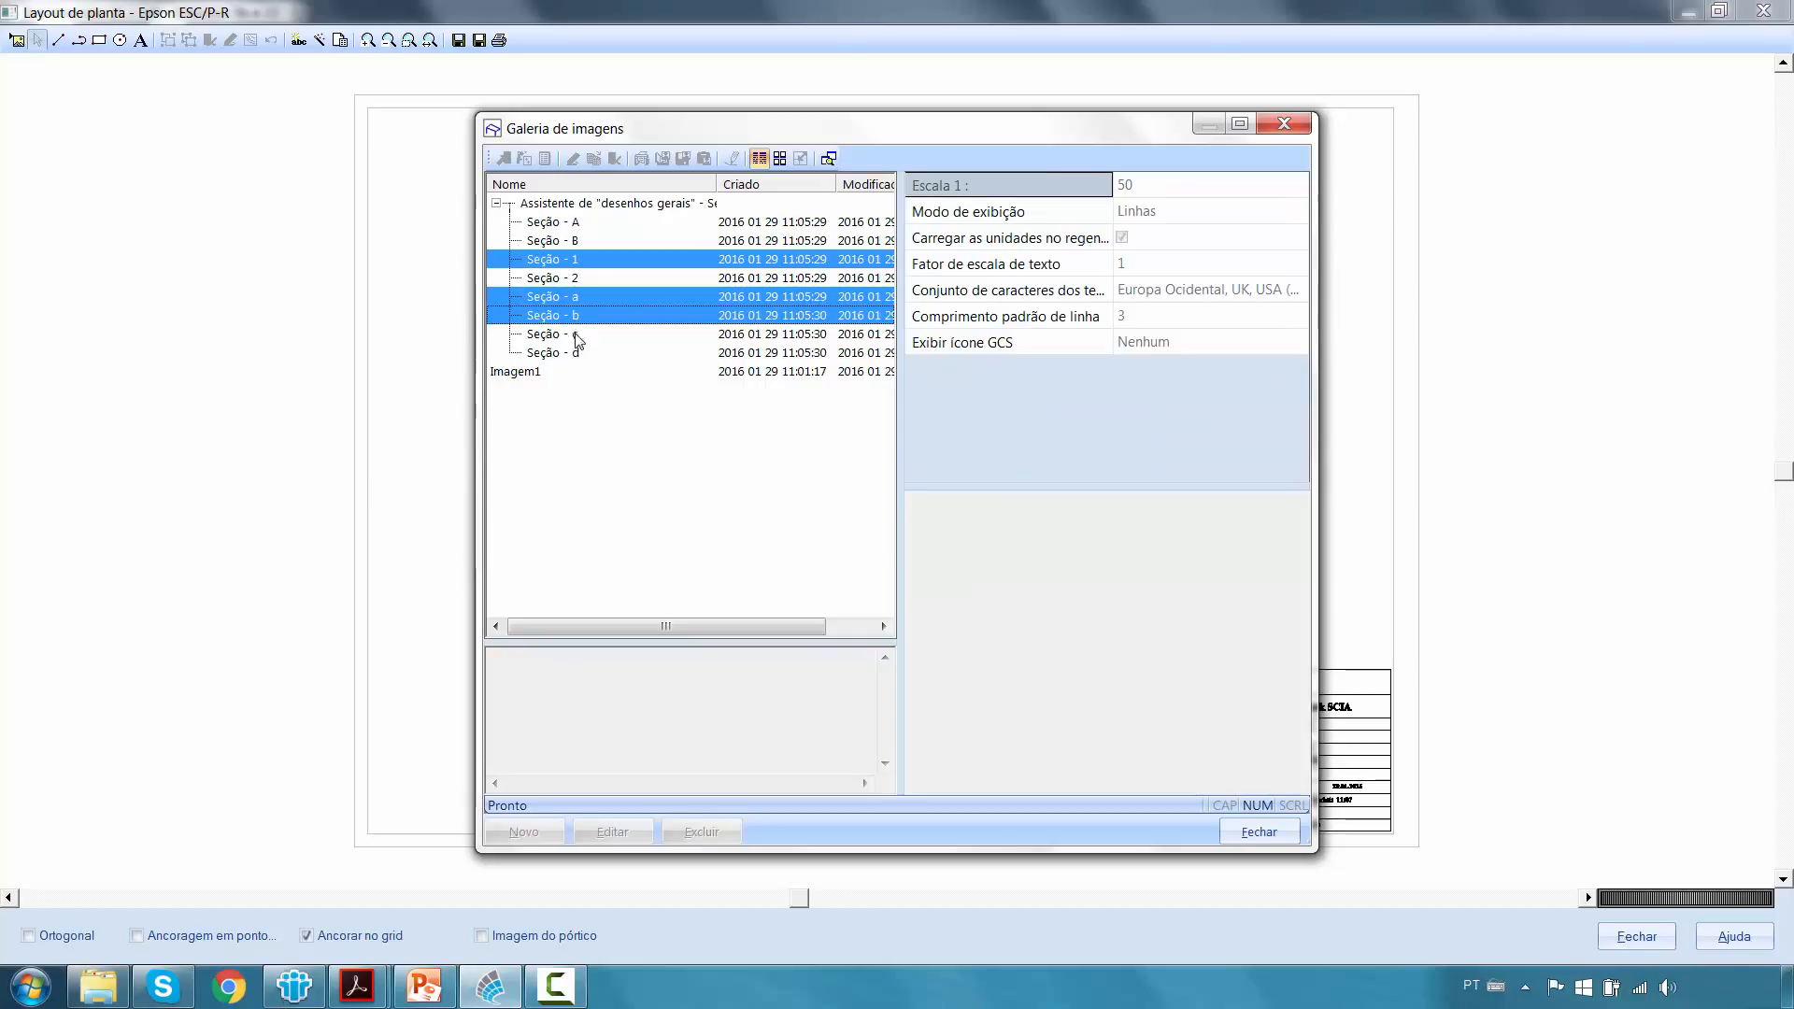
left_click(579, 279, "ctrl")
left_click(1259, 831)
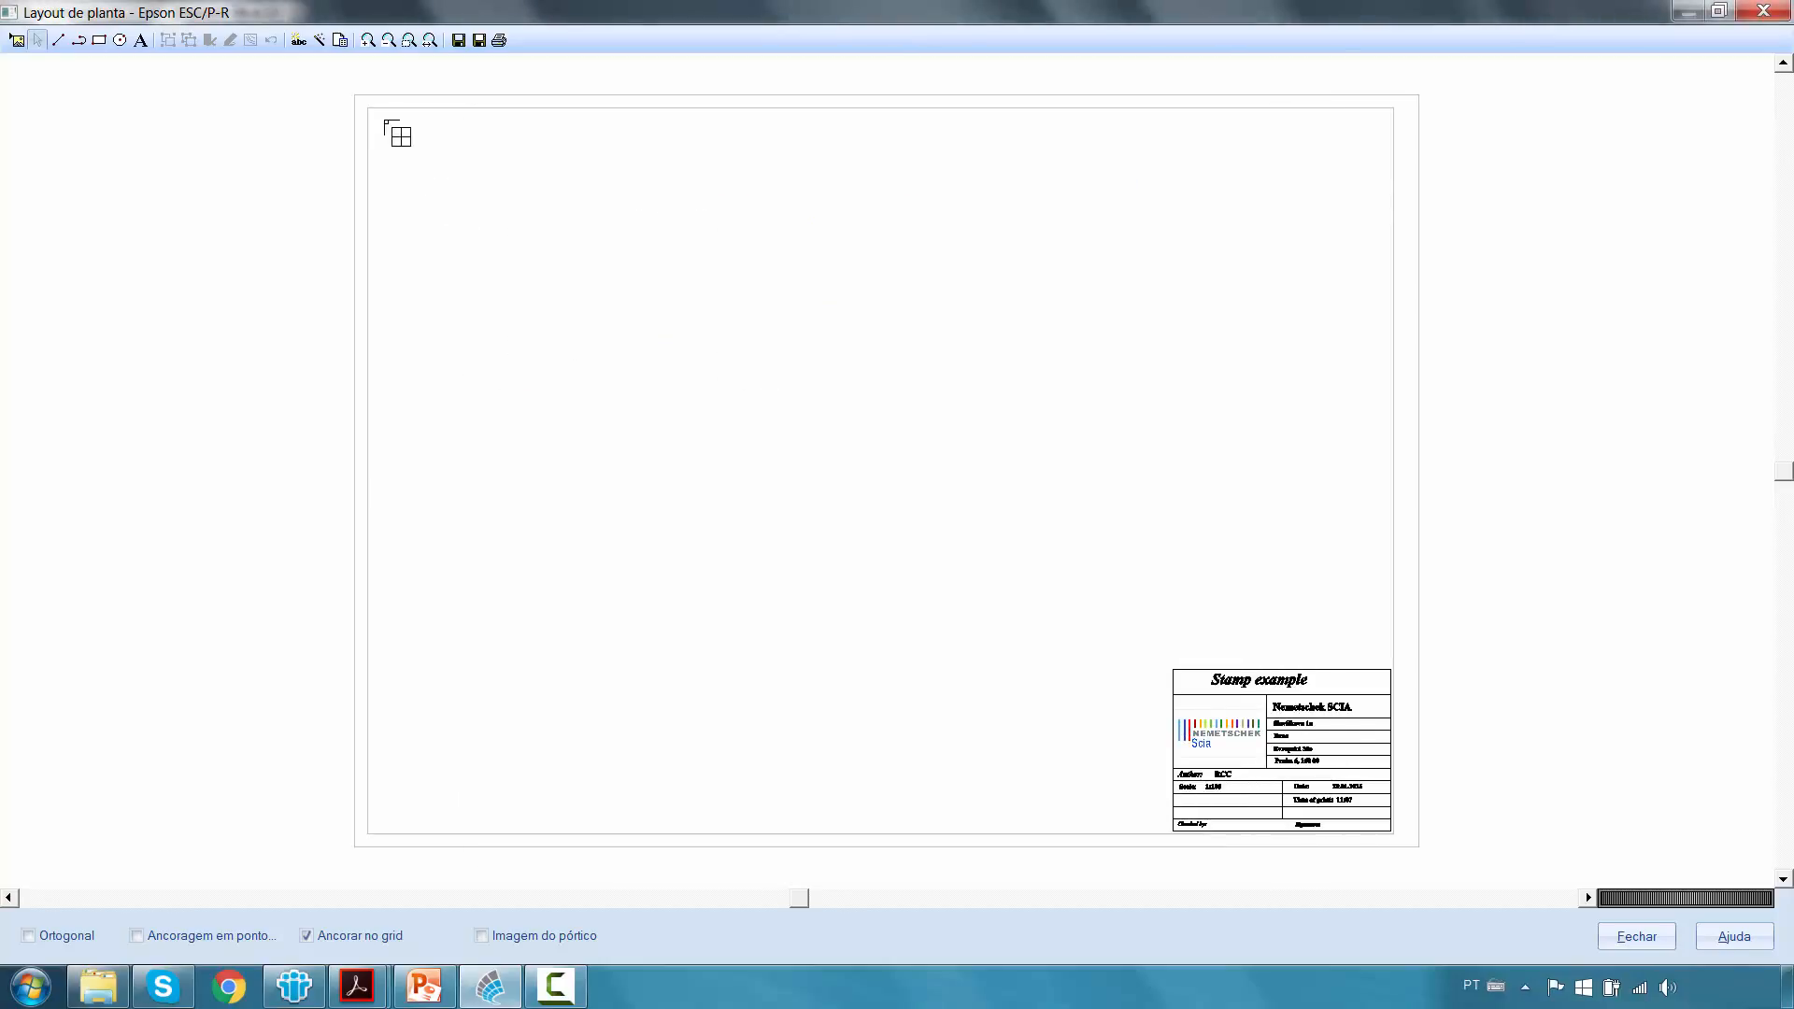
left_click_drag(385, 120, 1071, 810)
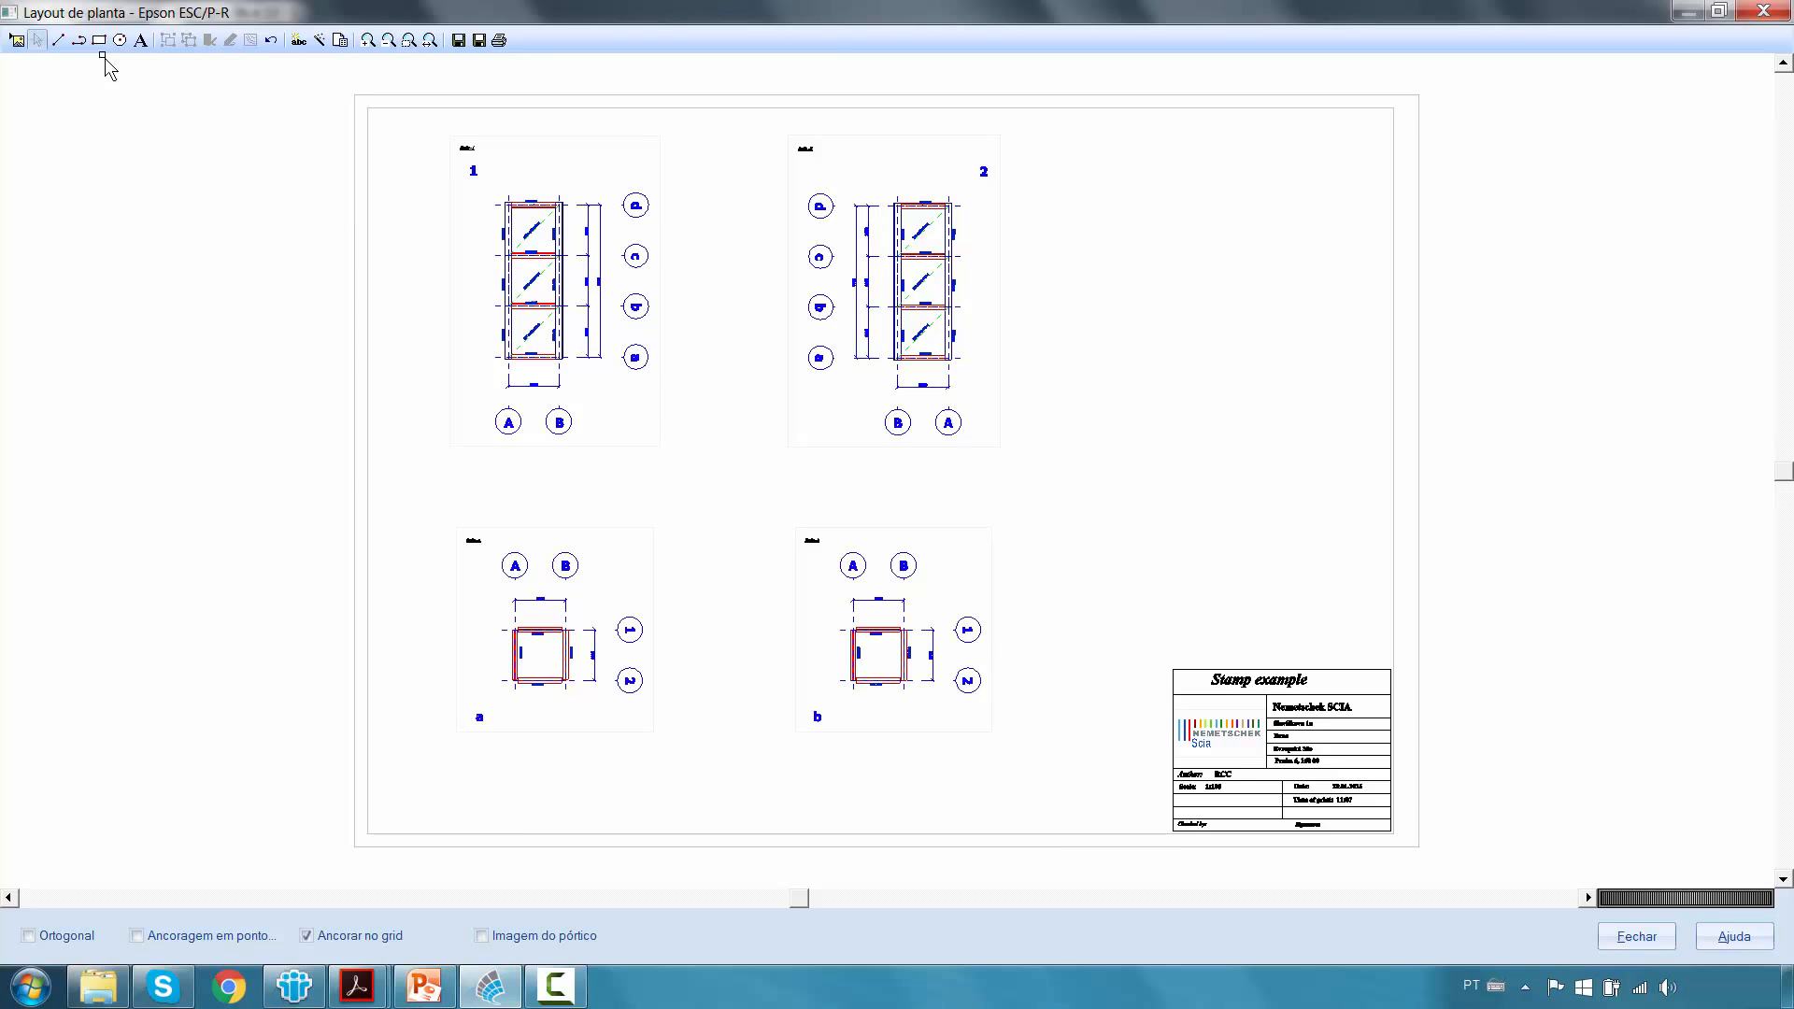
Insert the 3D tower view Imagem1 from the image gallery into the sheet's upper right area.
left_click(17, 41)
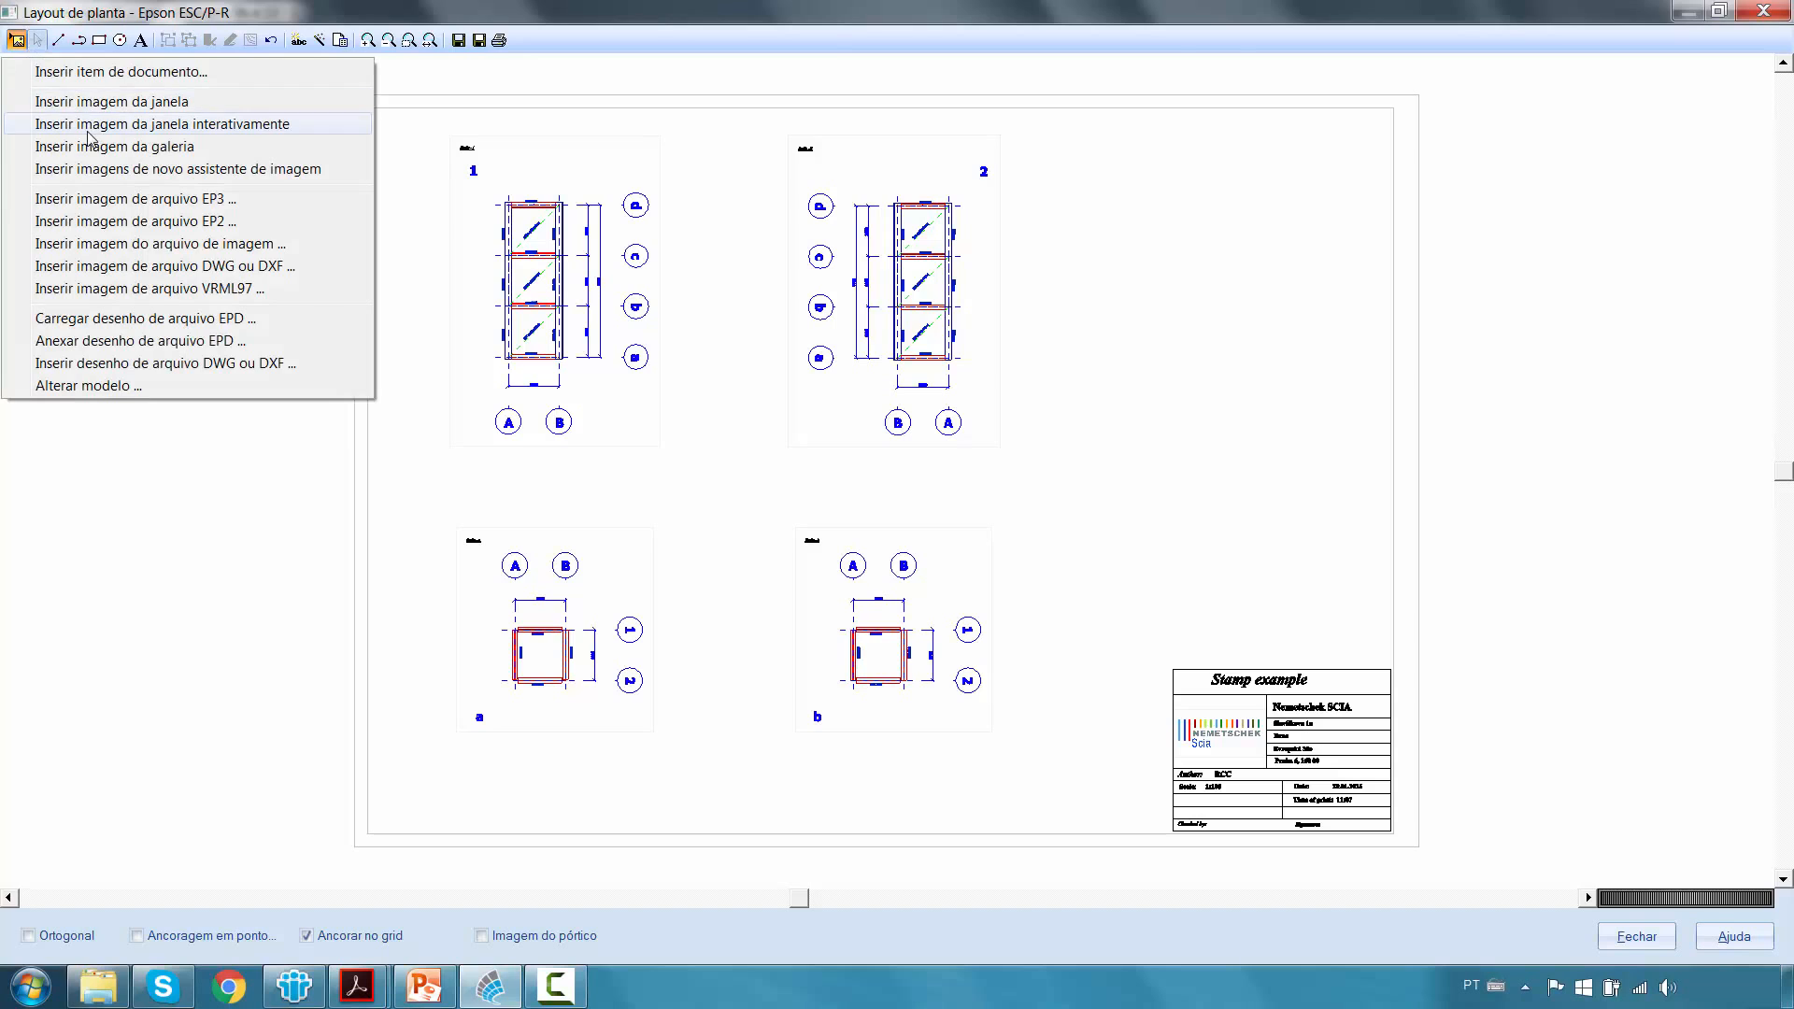
left_click(84, 148)
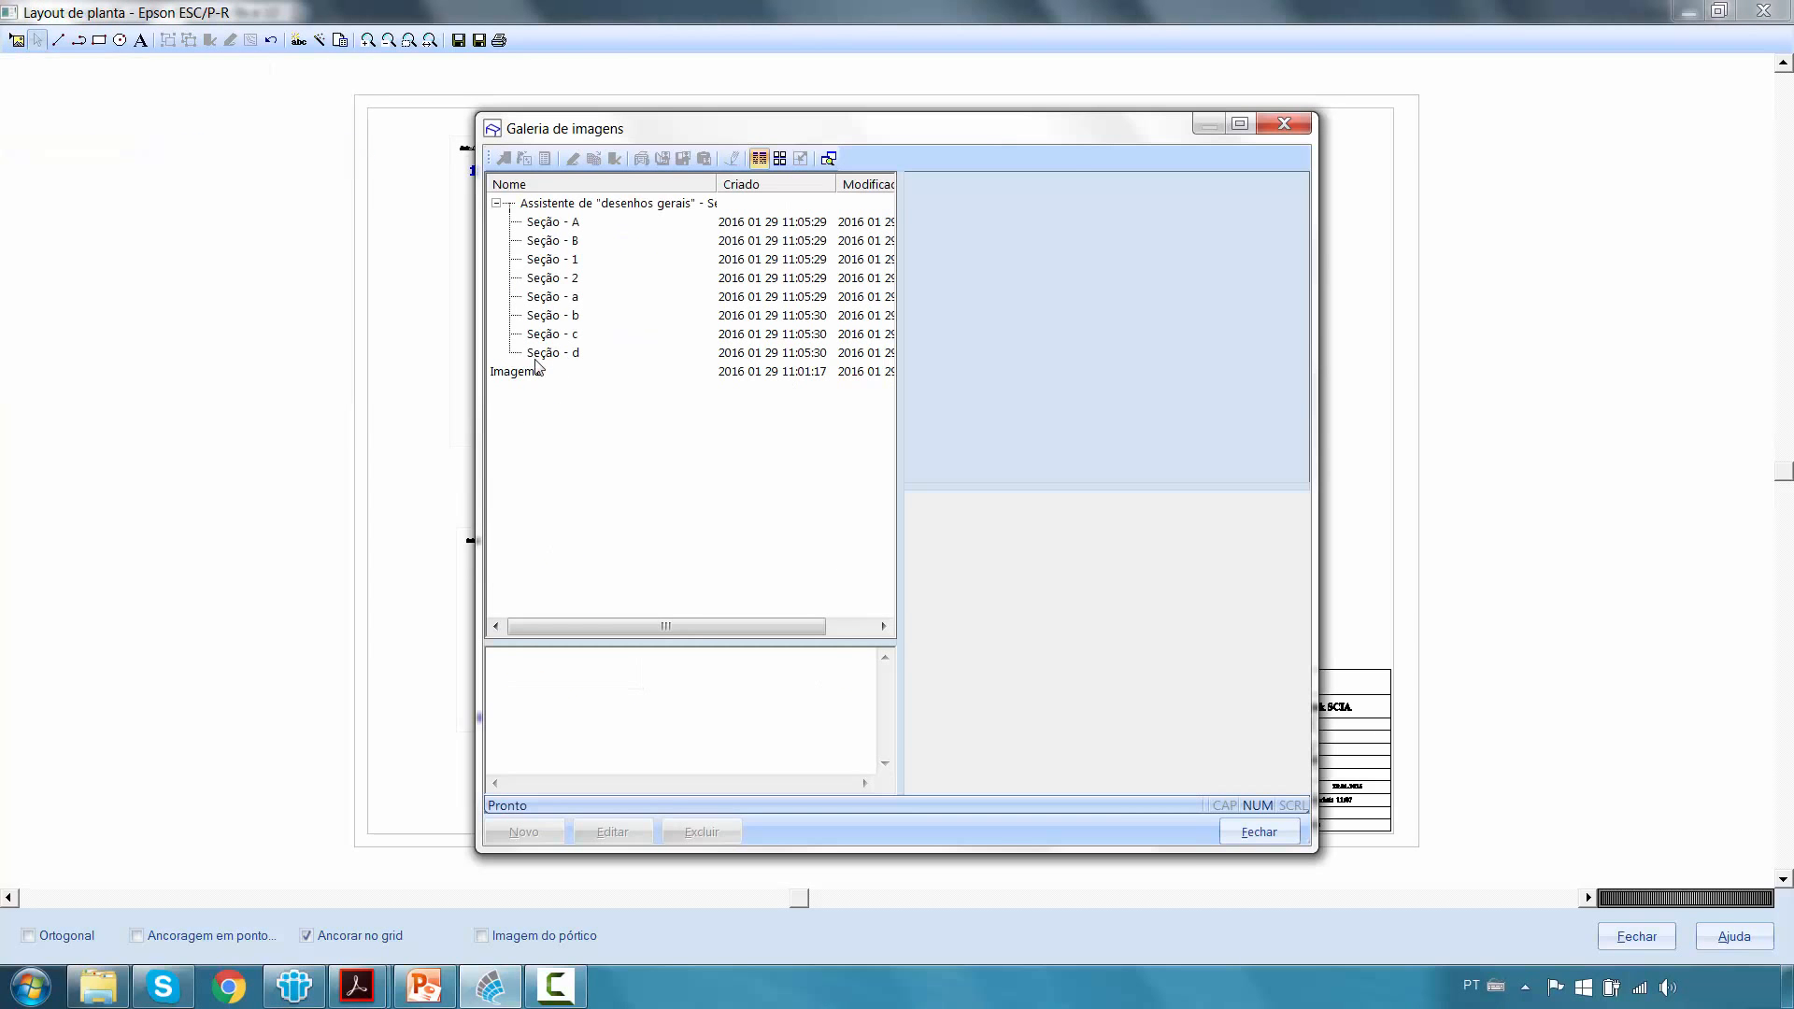
left_click(523, 371)
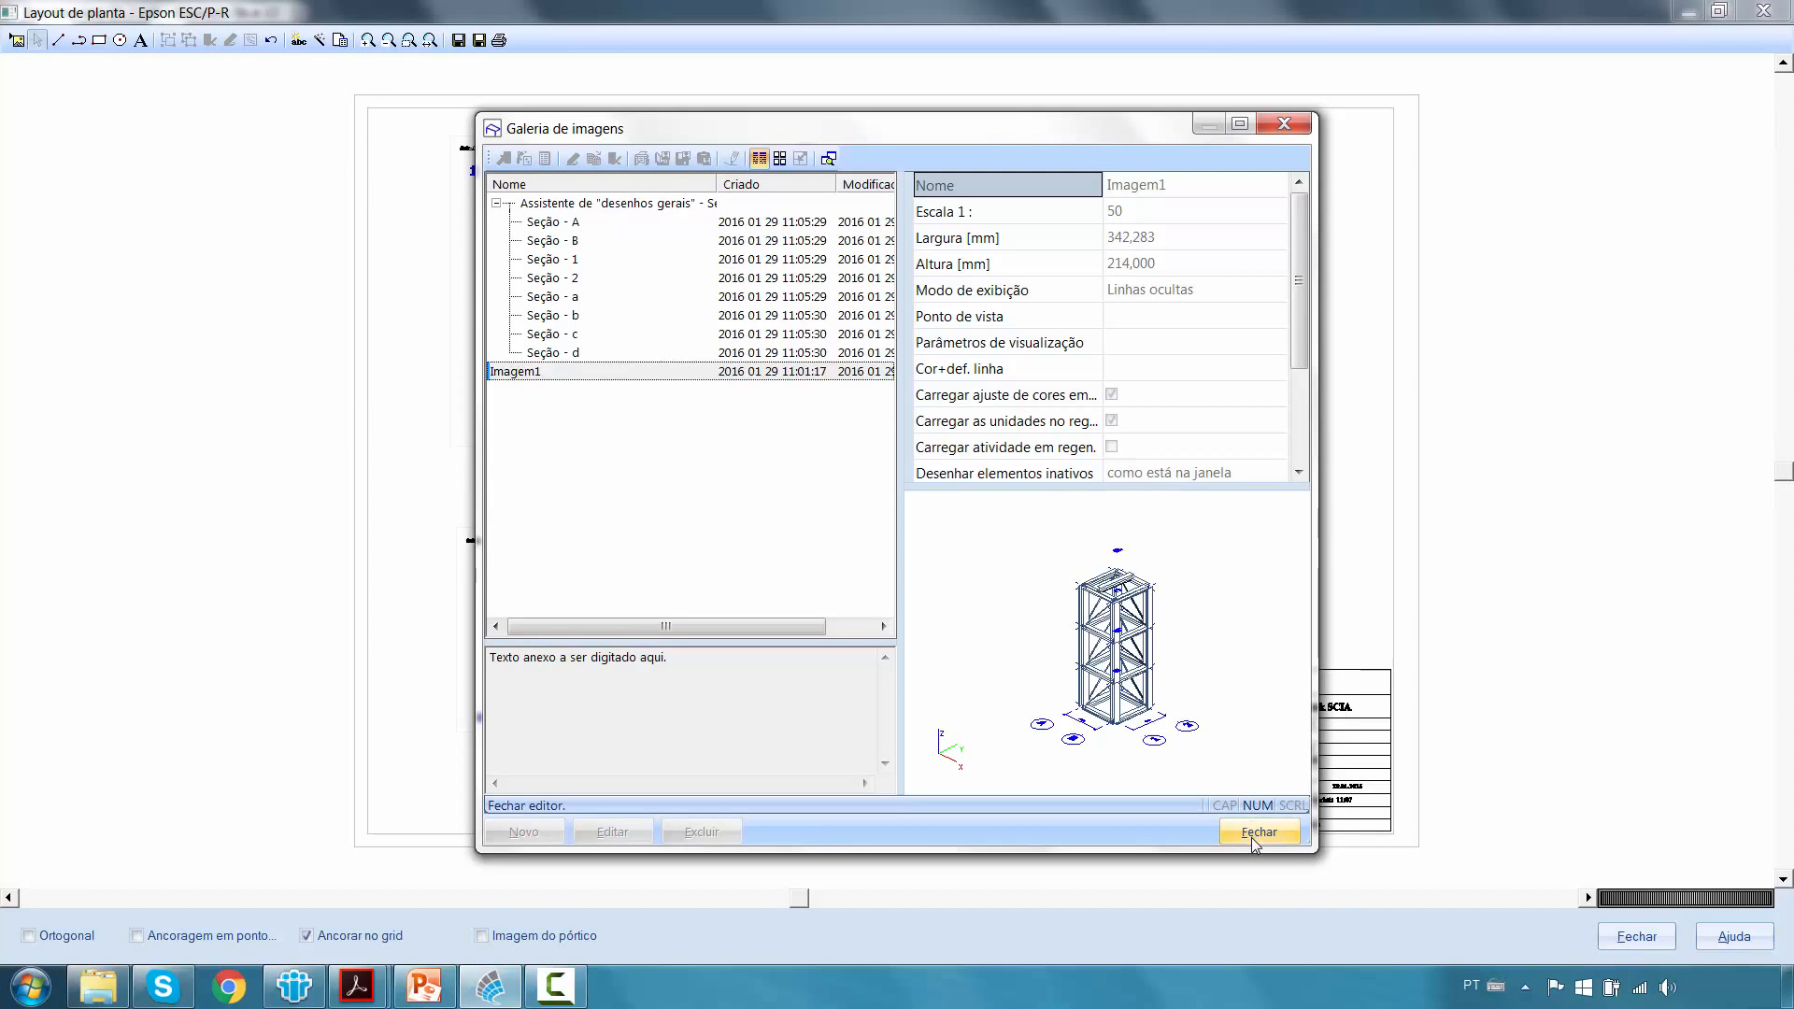
left_click(1258, 832)
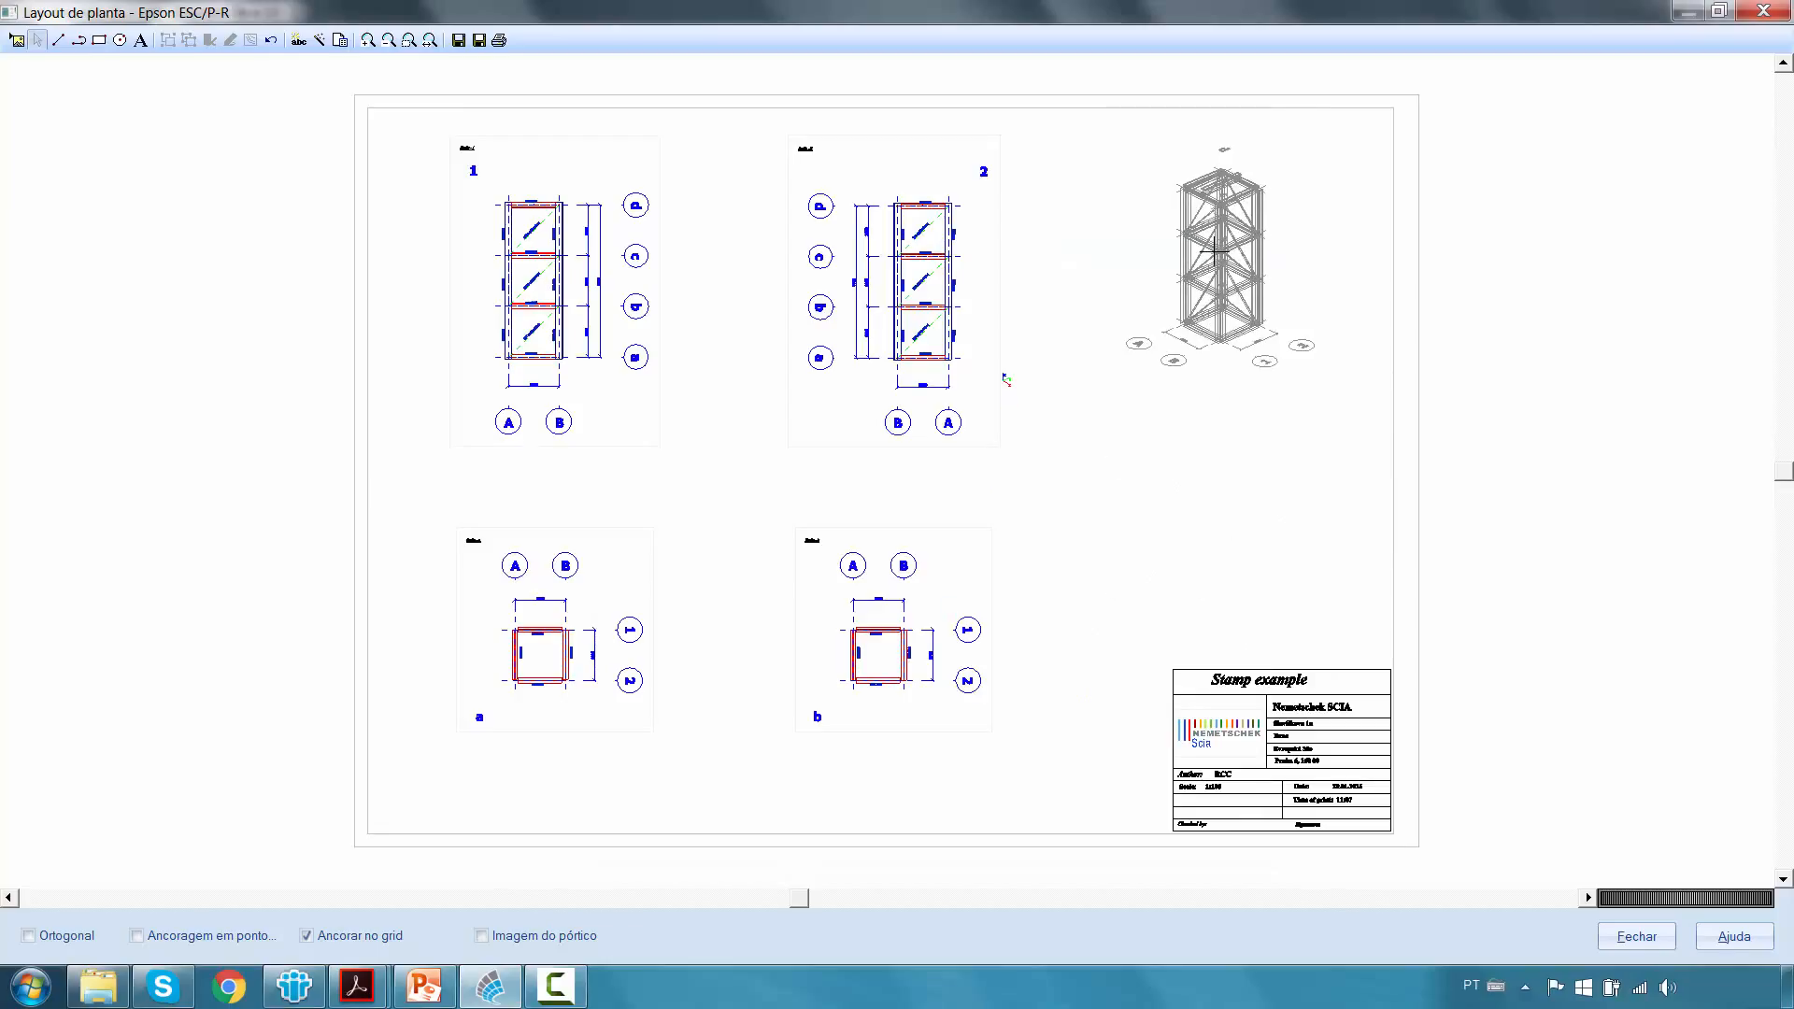
left_click(1213, 250)
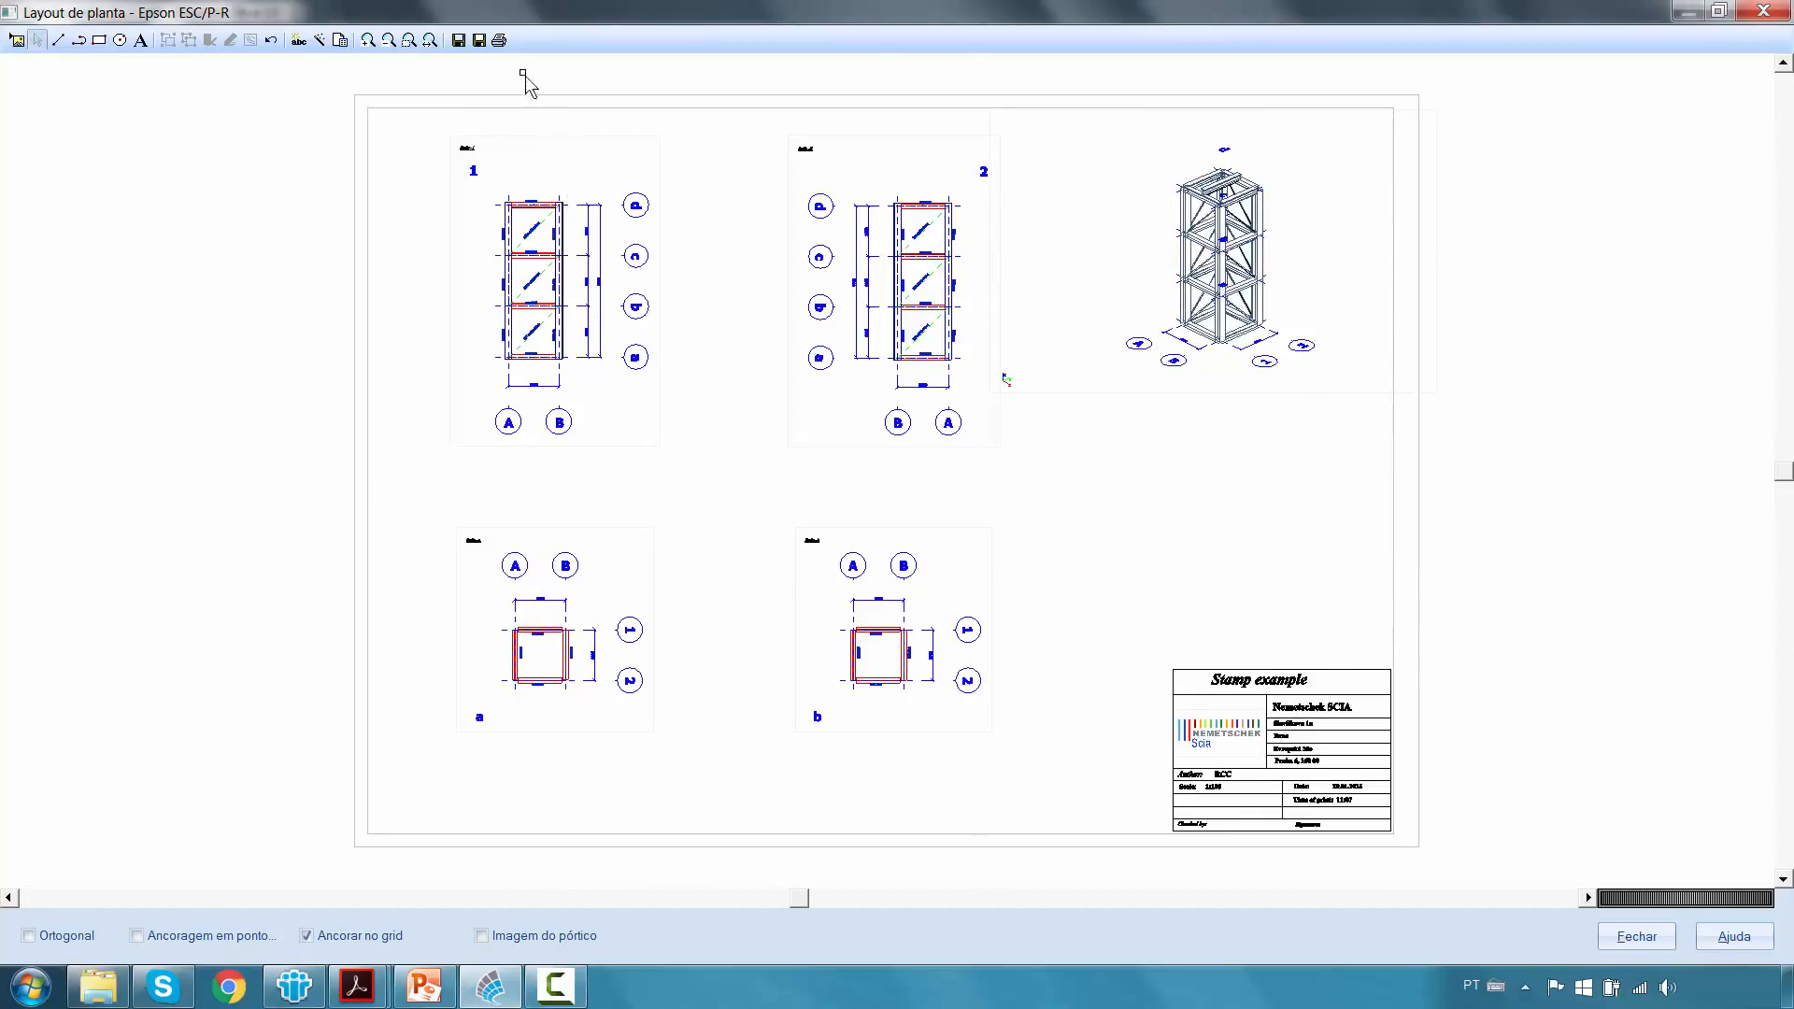
Check the file types available for saving the layout drawing and cancel without saving a file.
left_click(458, 41)
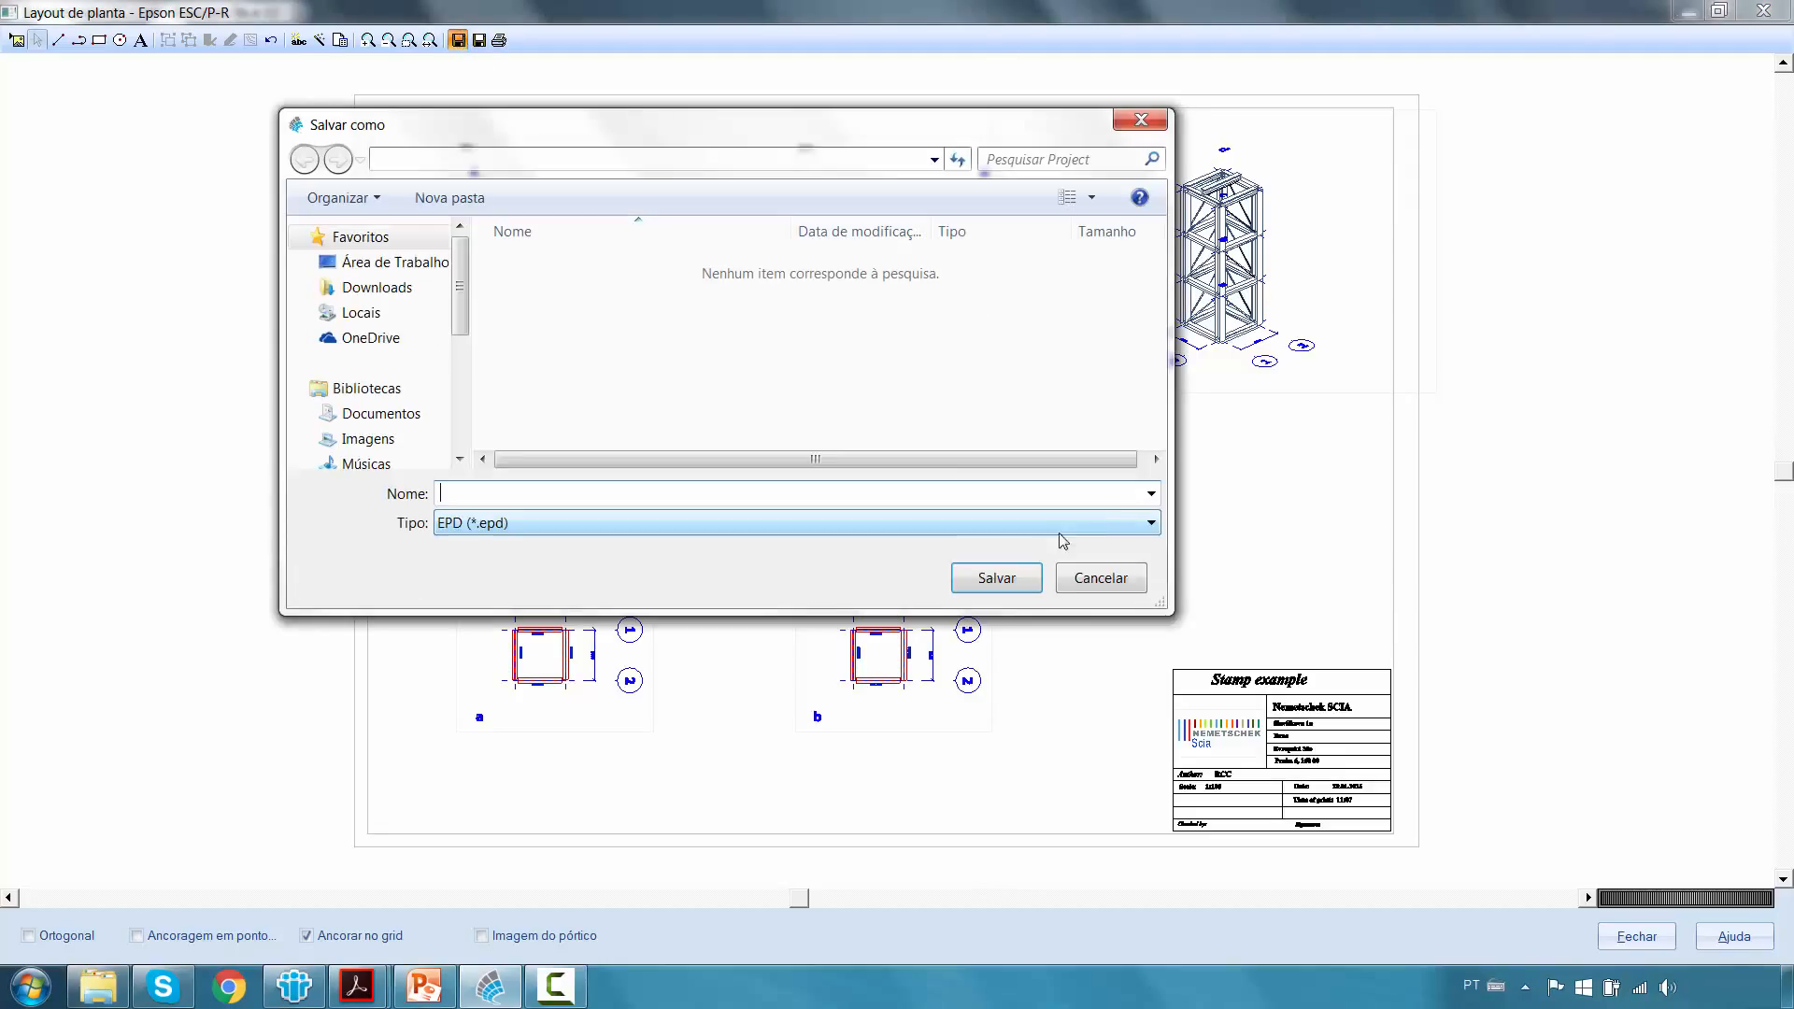
left_click(1126, 523)
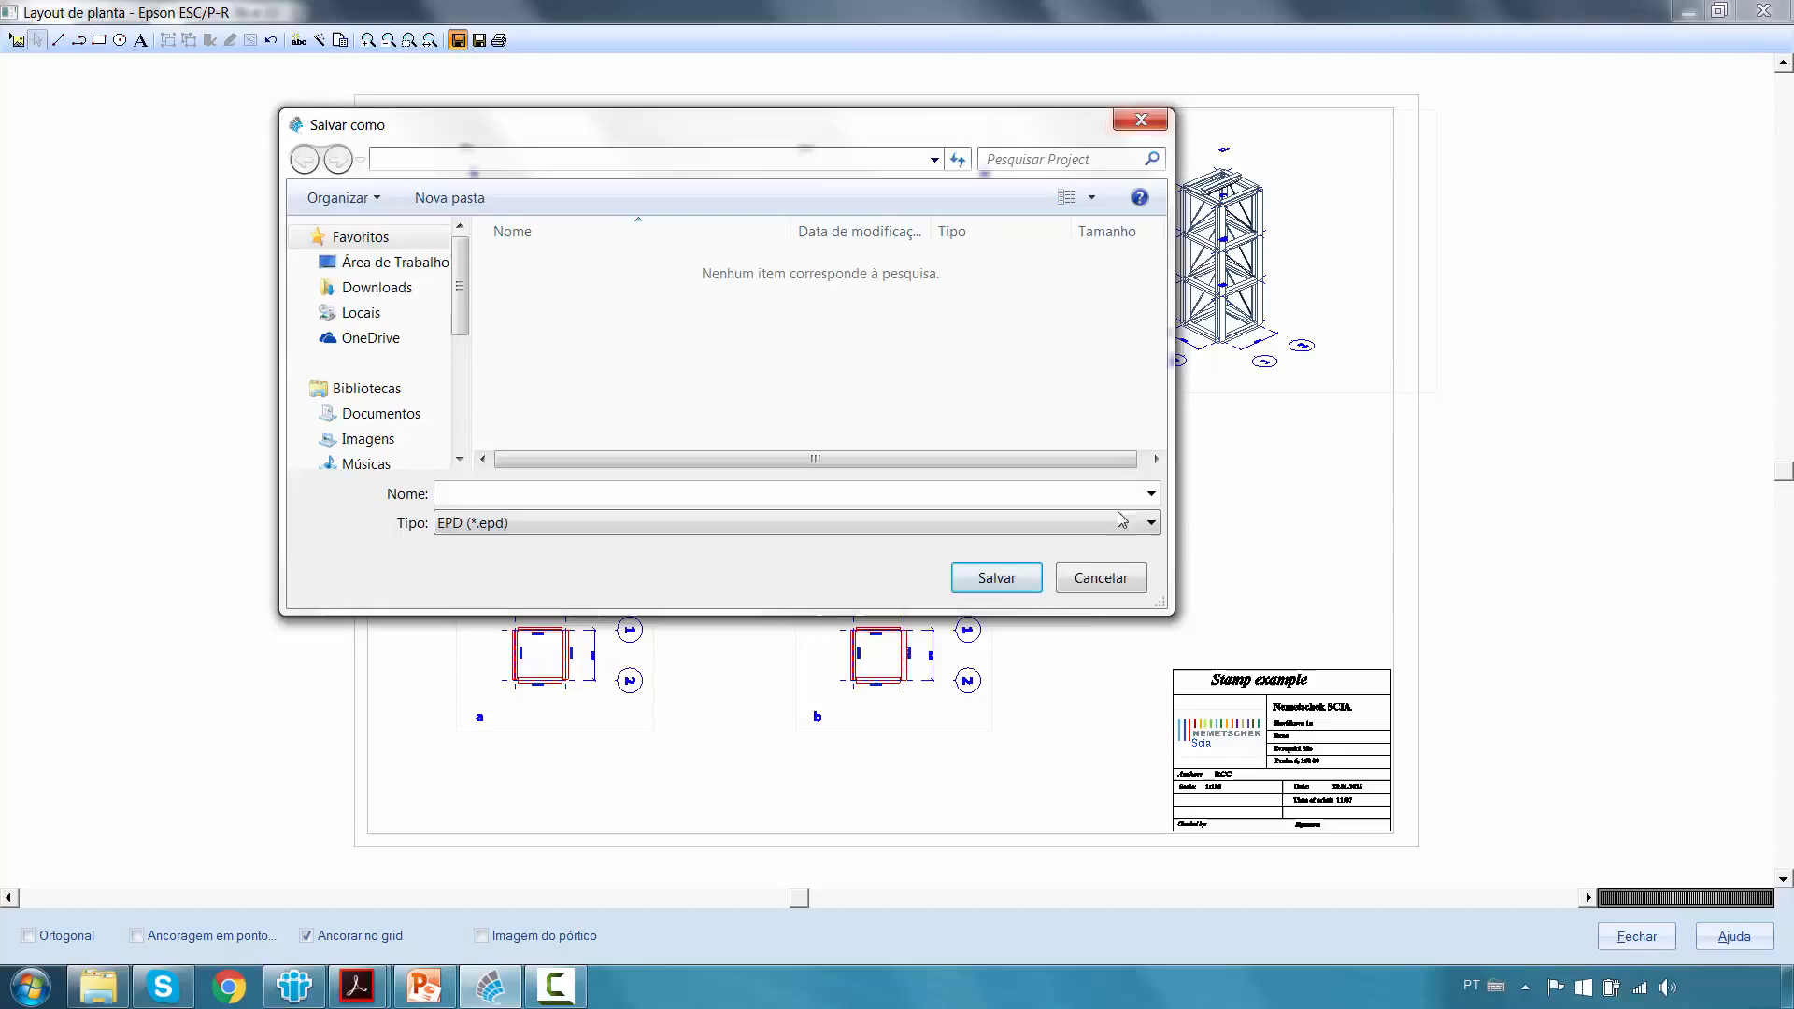
left_click(1105, 579)
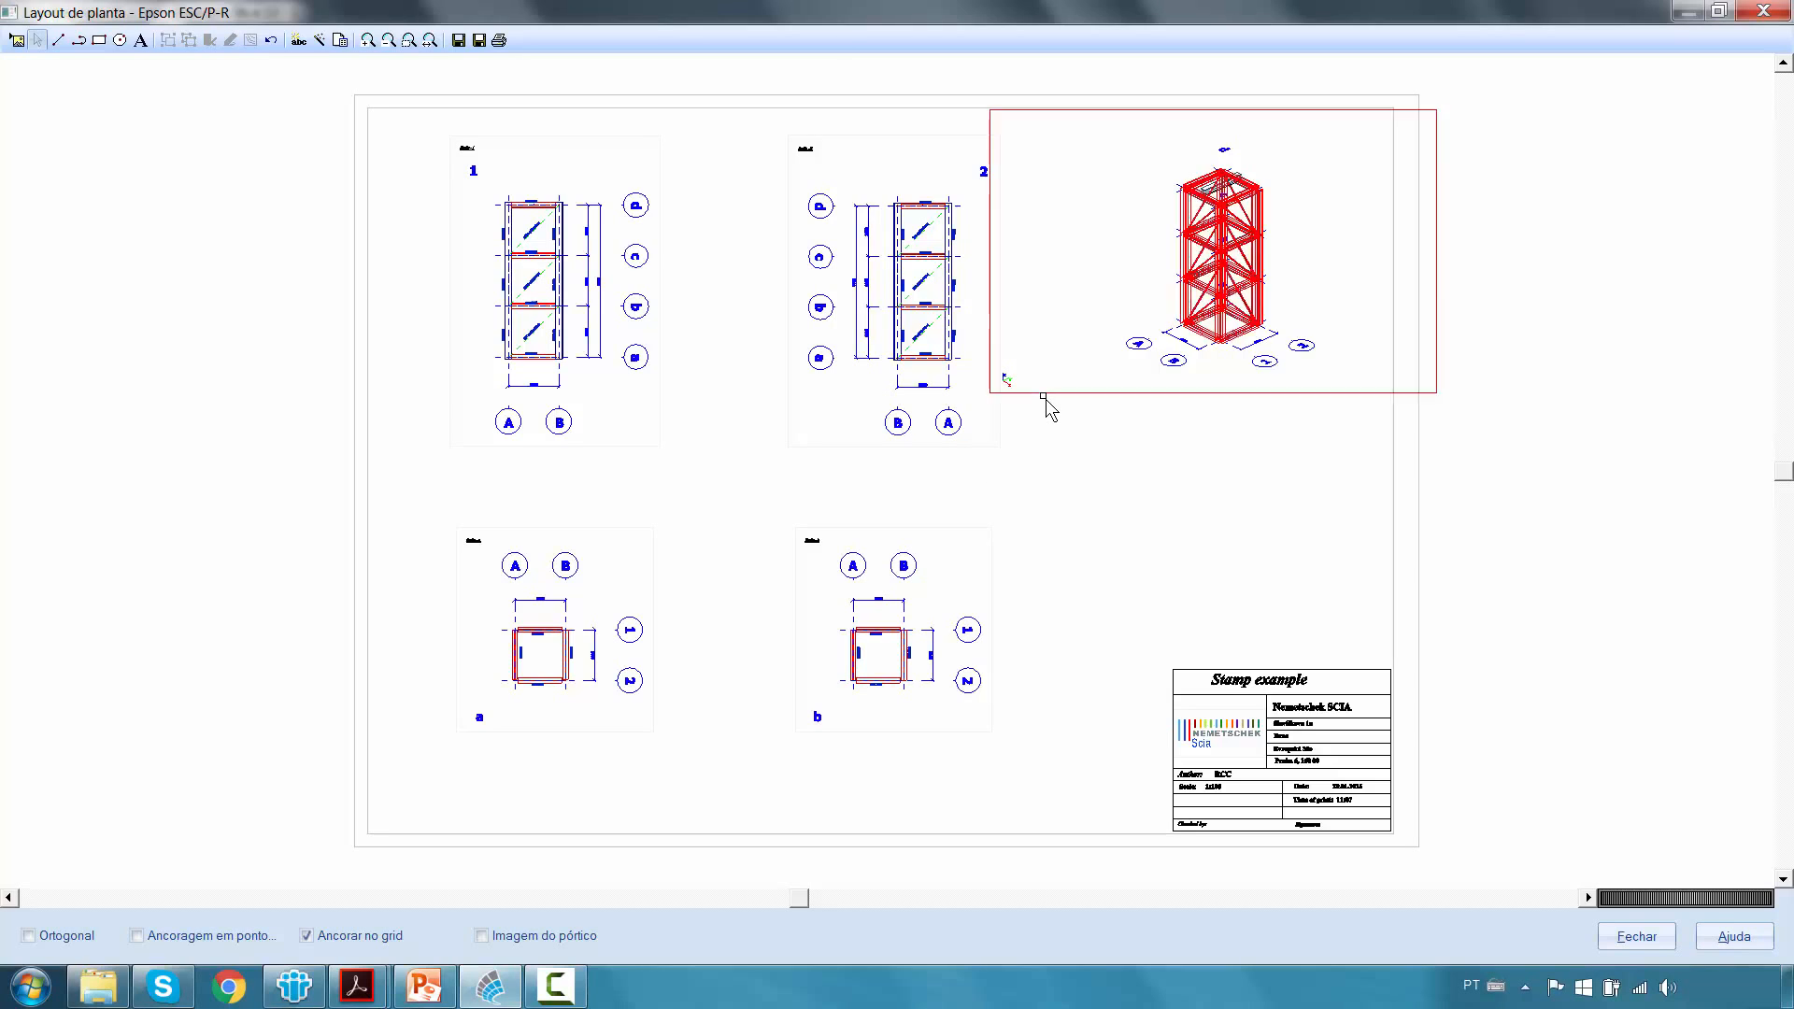
Inspect the image properties of the inserted 3D tower view, cancel without changes, and close the layout editor.
left_click(1041, 392)
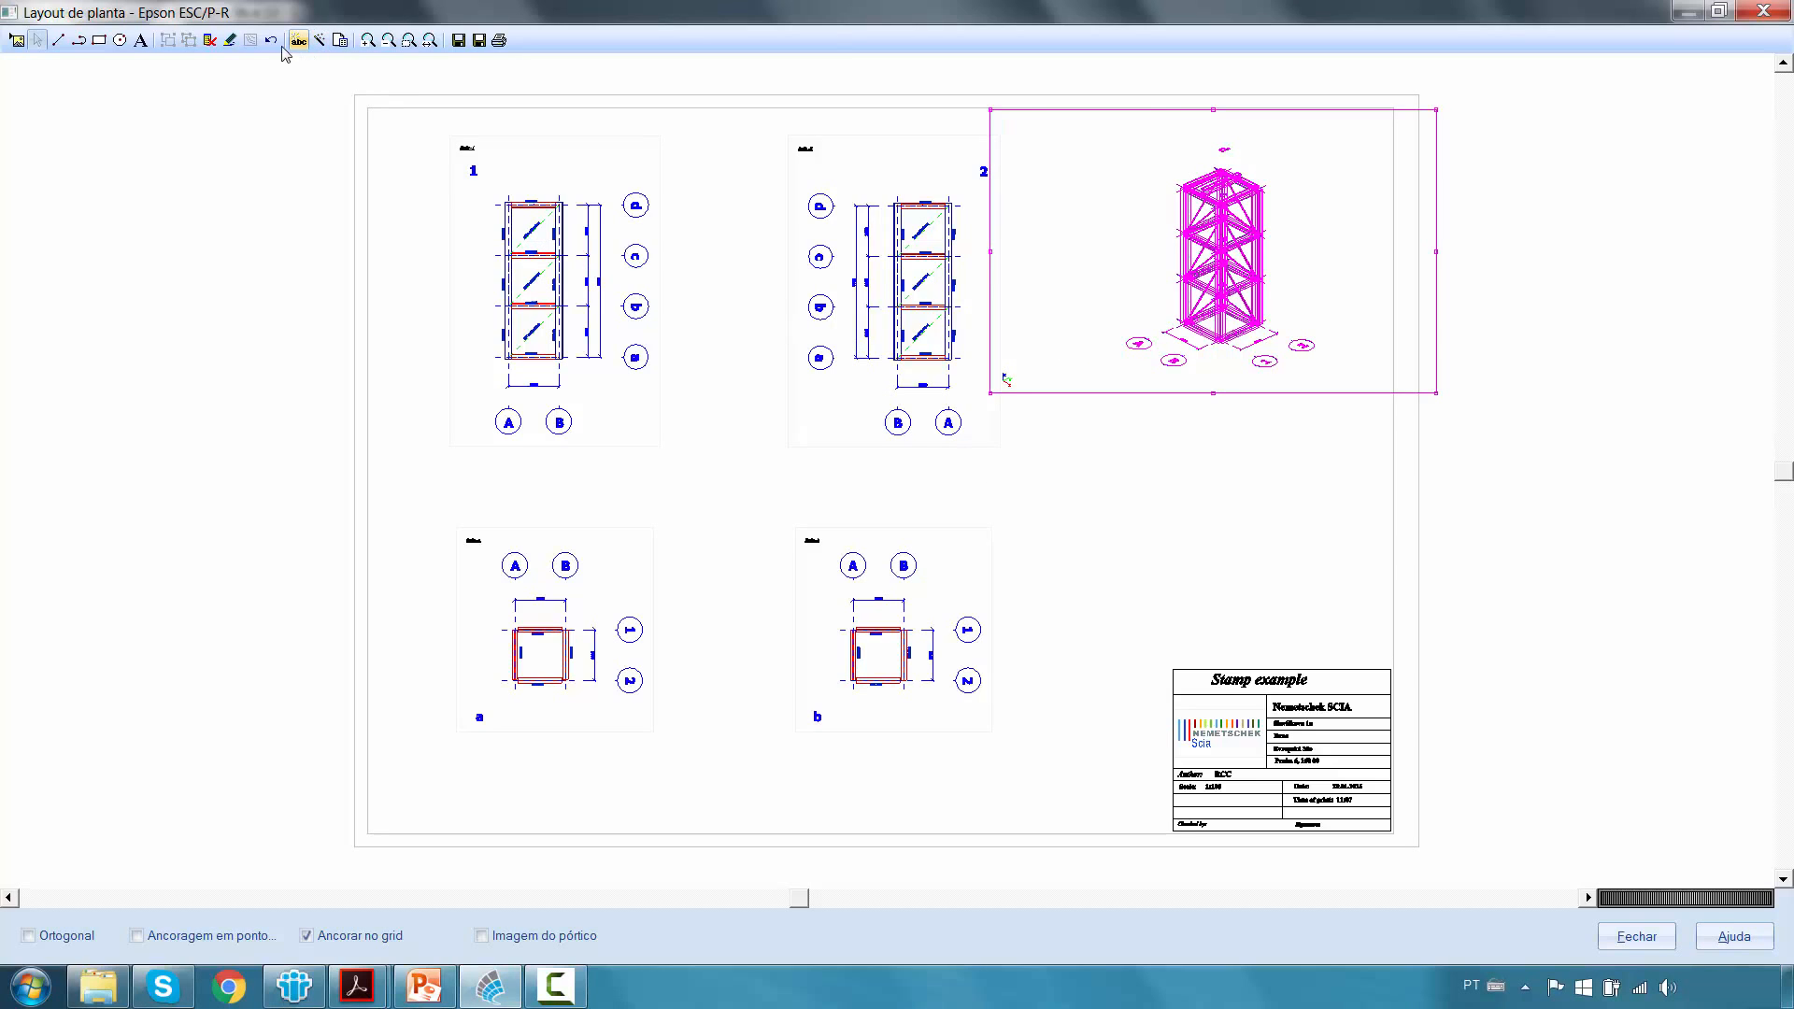
left_click(228, 40)
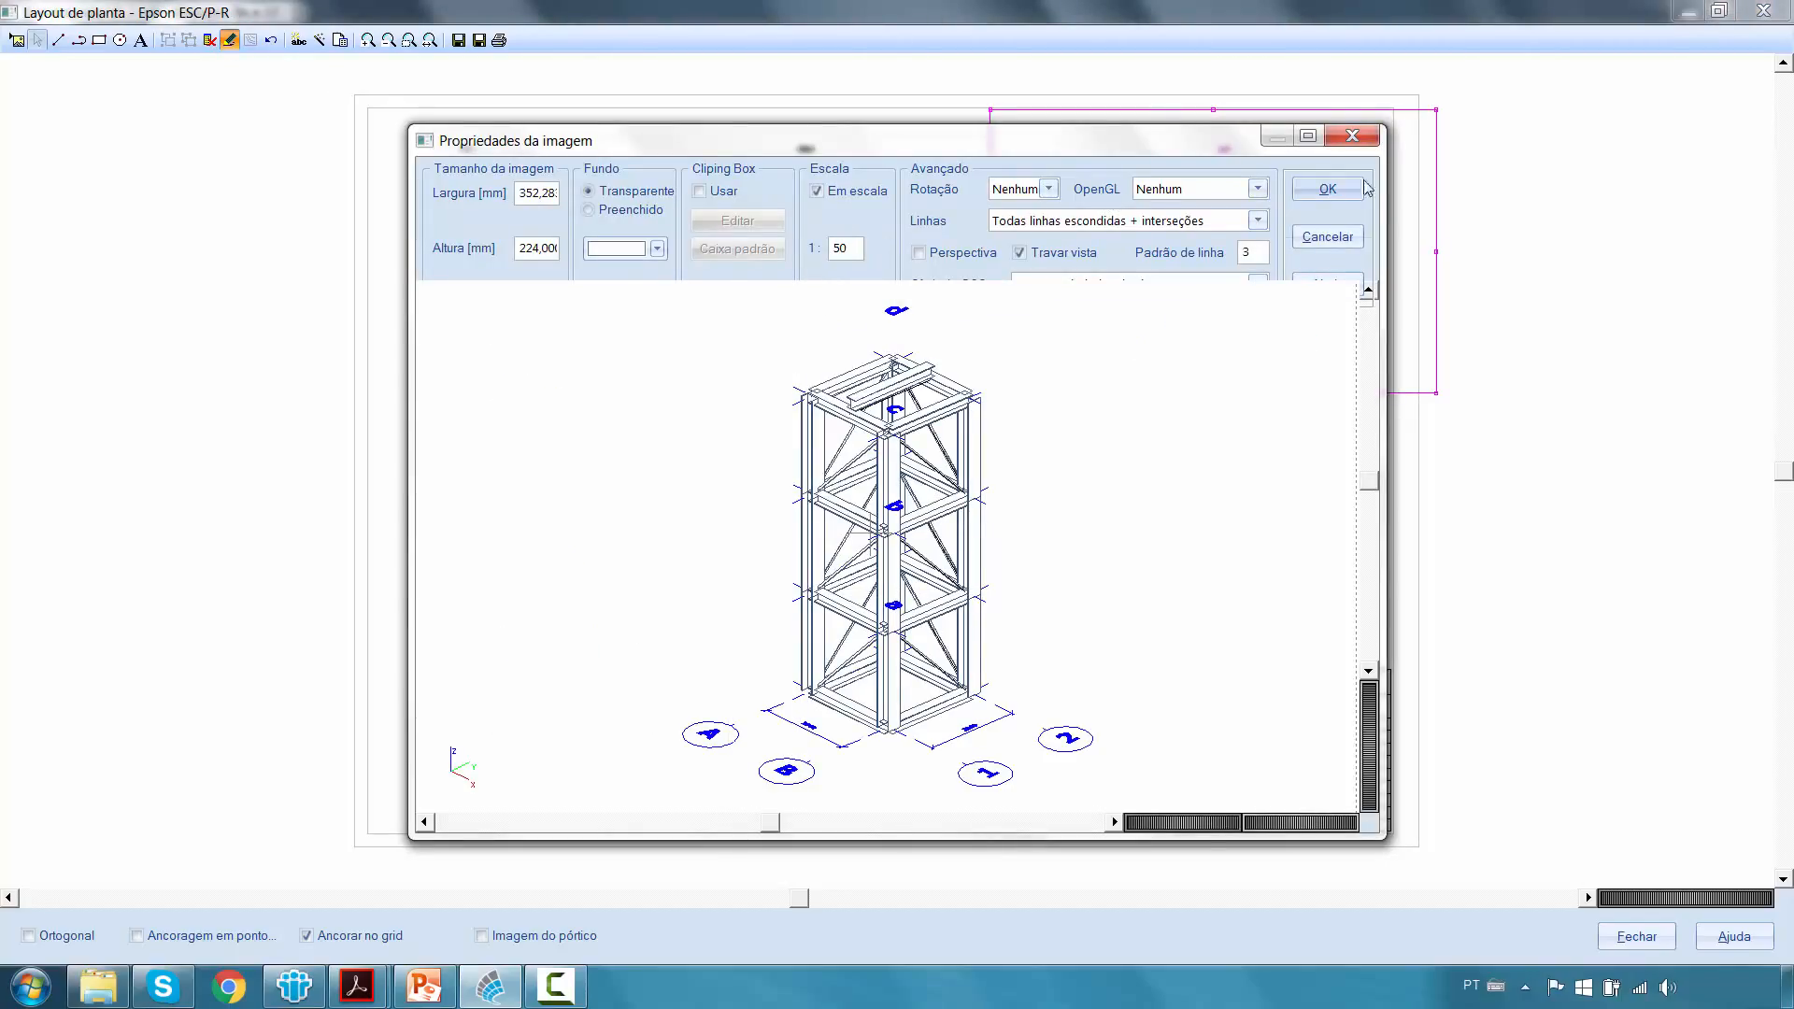
left_click(1335, 239)
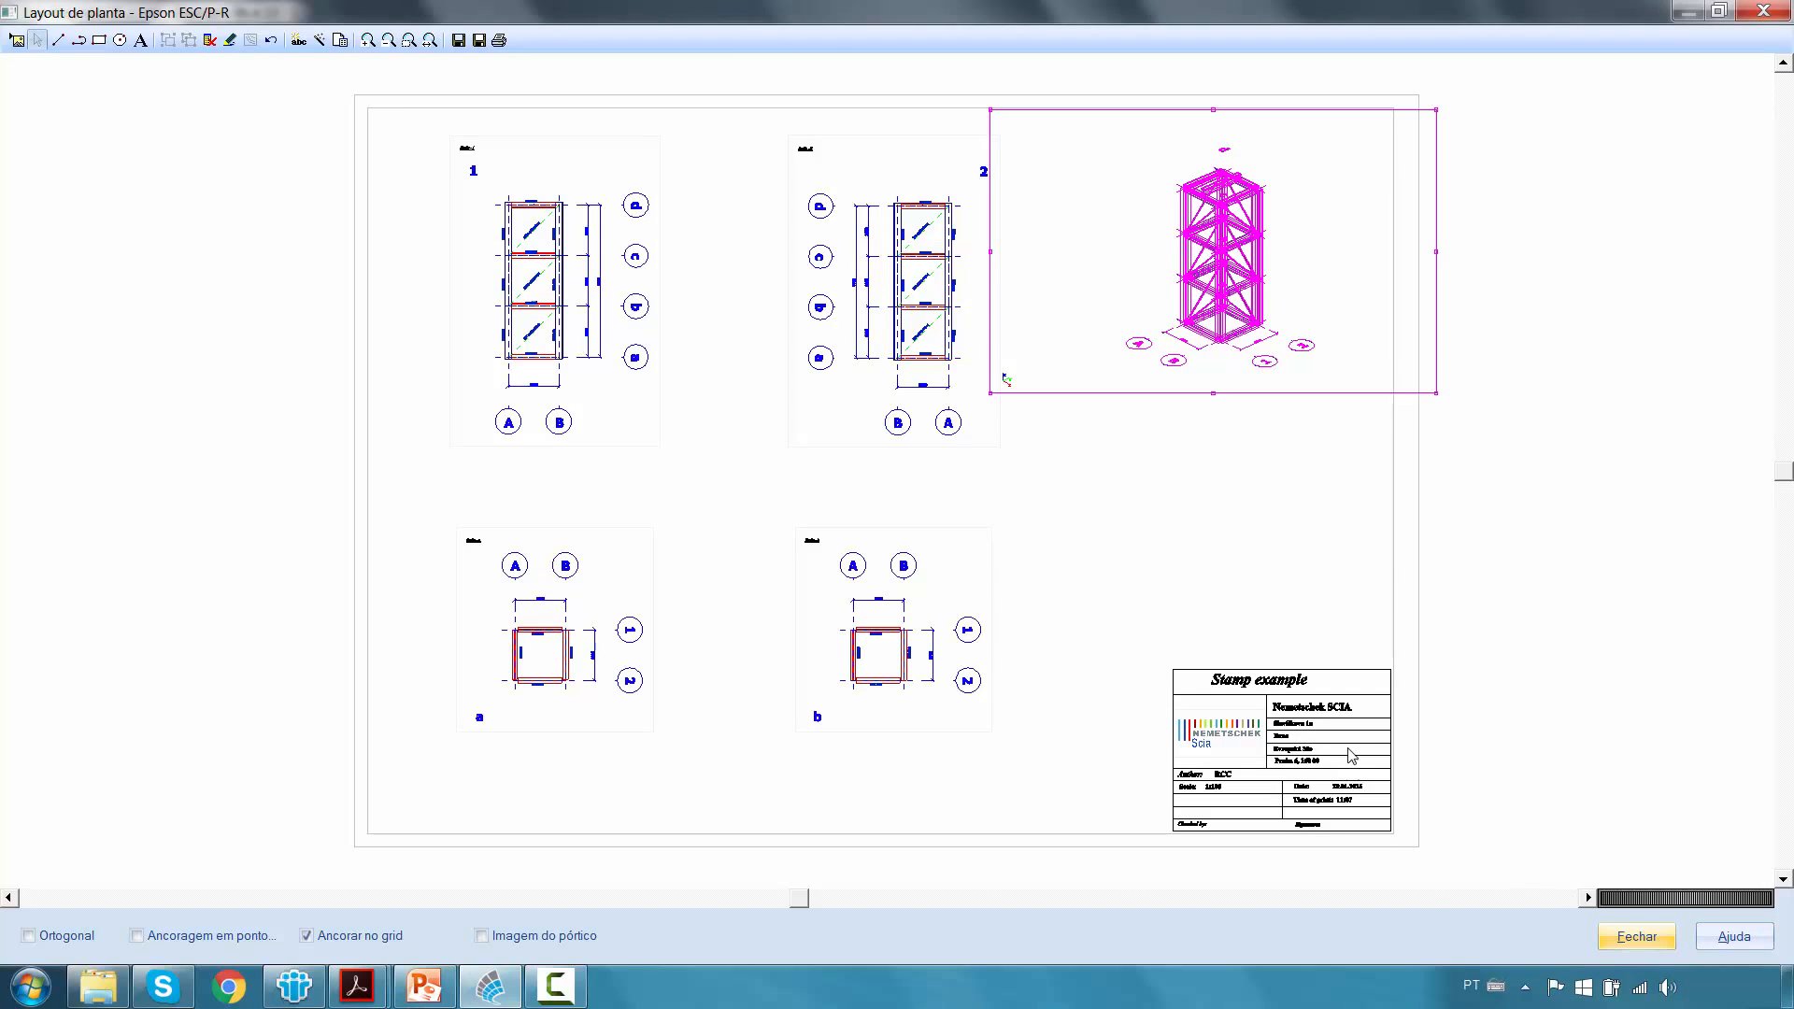
left_click(1636, 935)
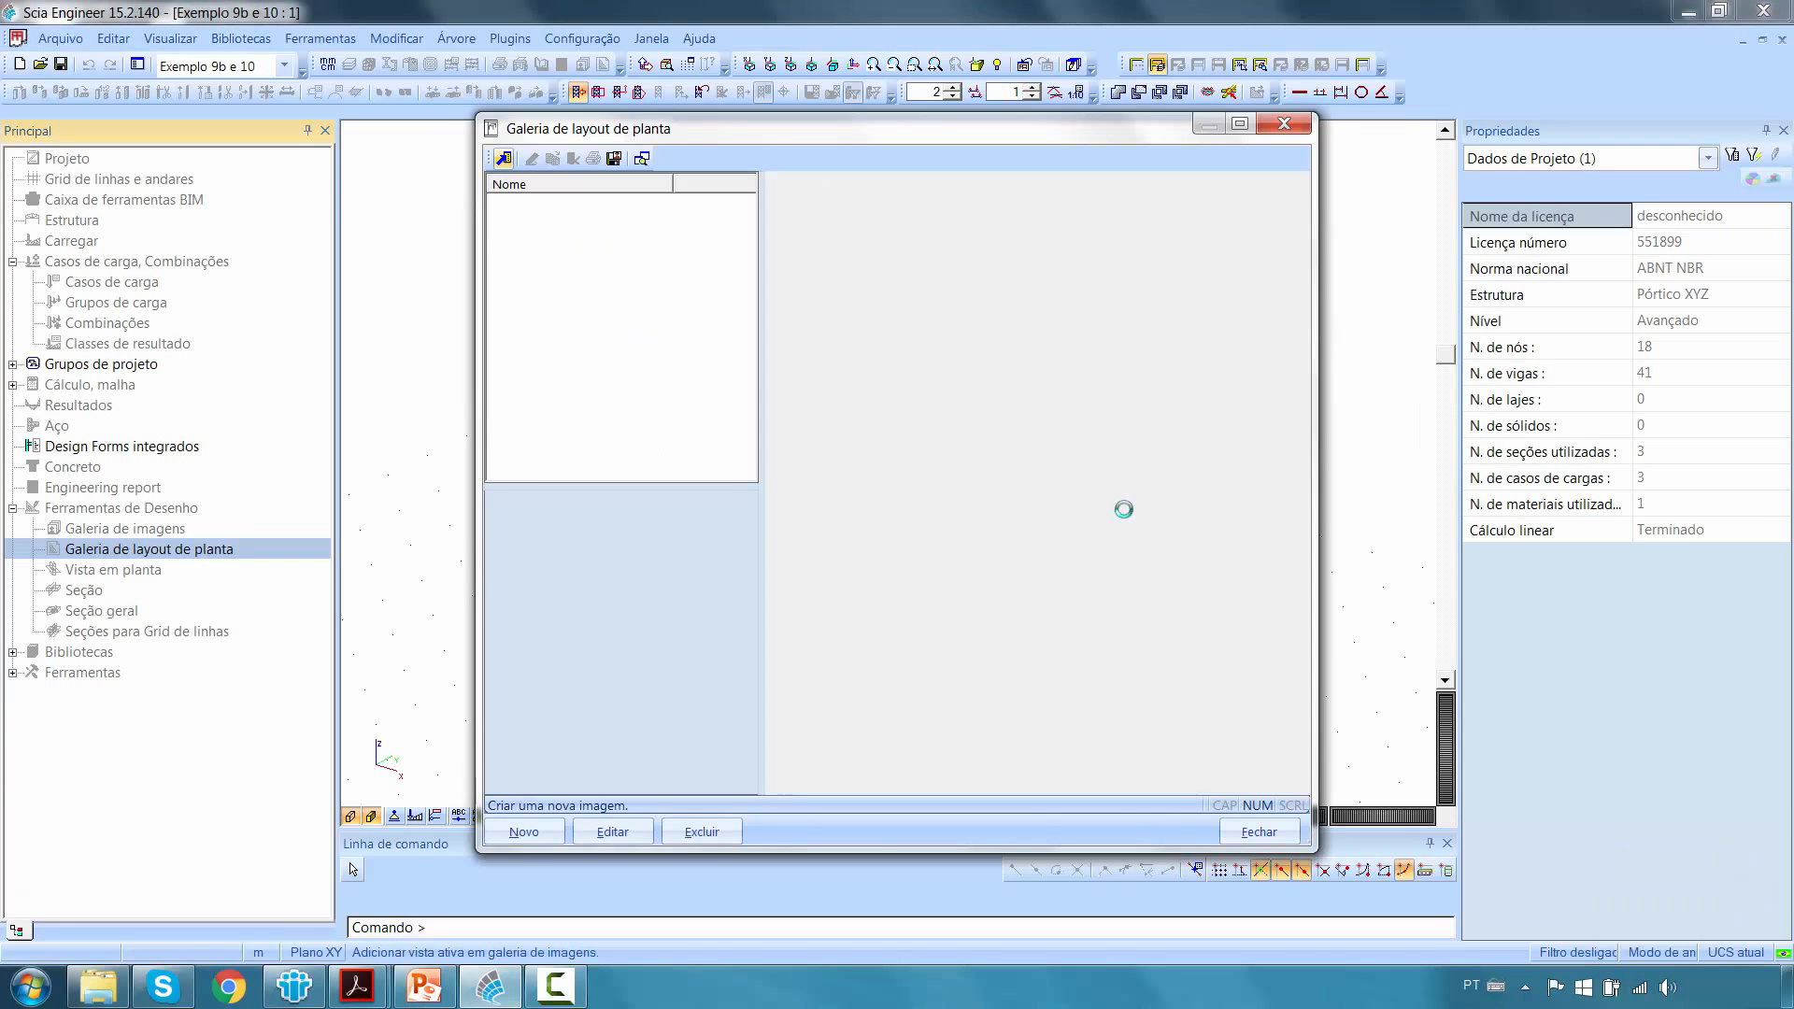